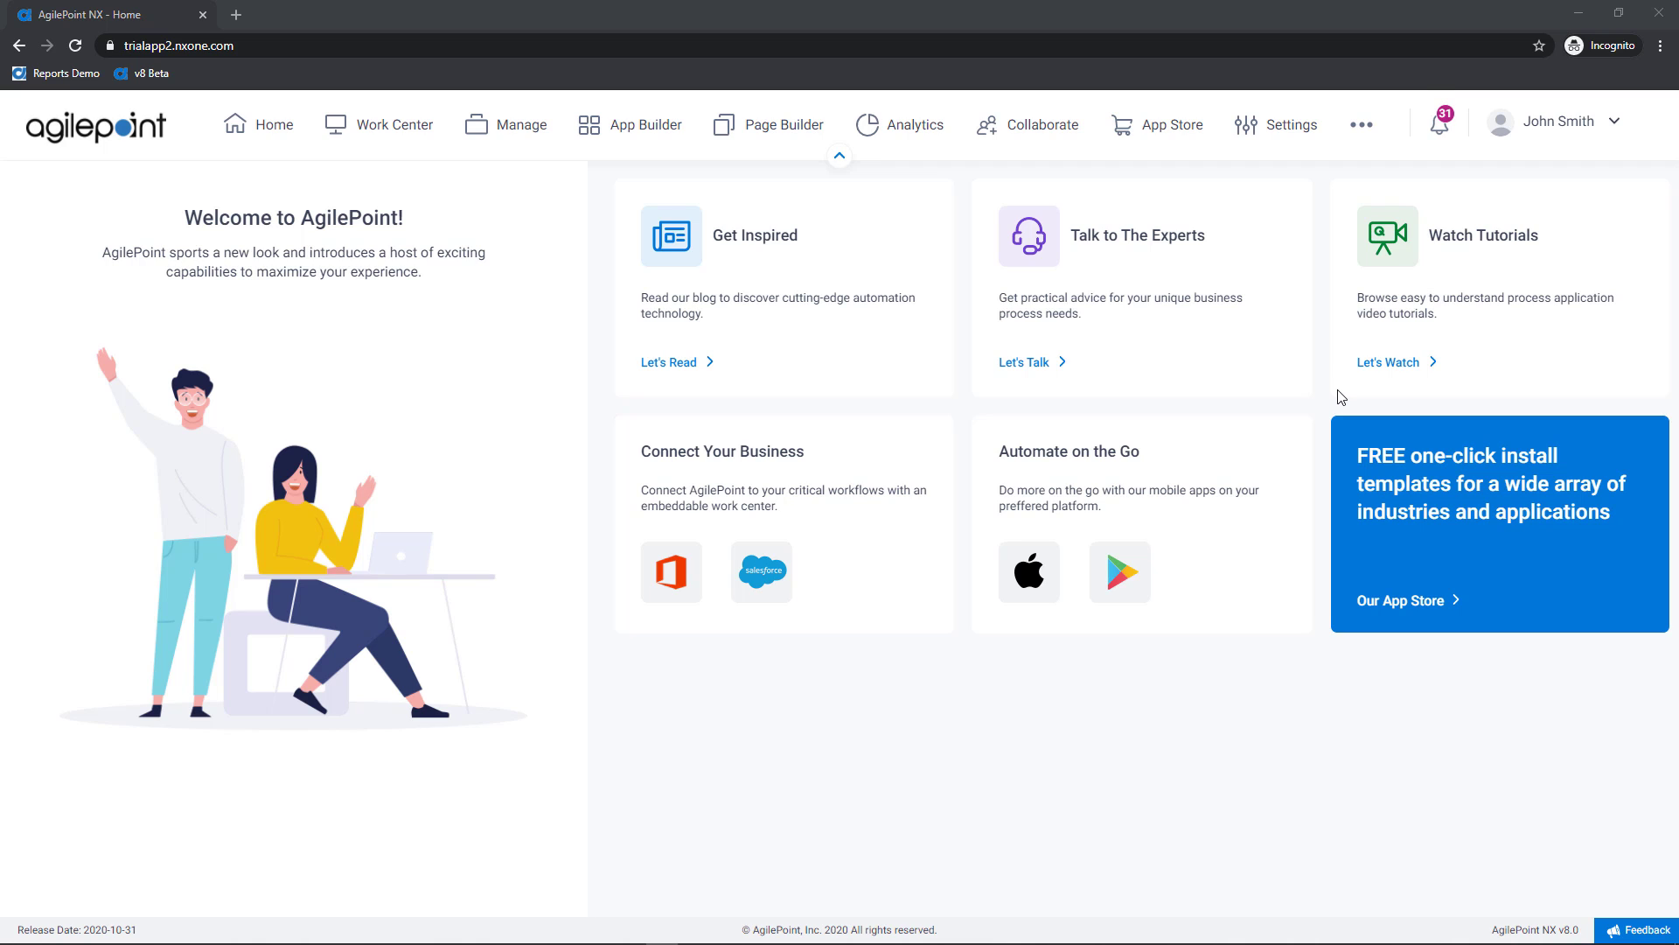
Find the Great Forms - Invoice Processing app in App Builder by searching for "great" and open its process model
left_click(665, 140)
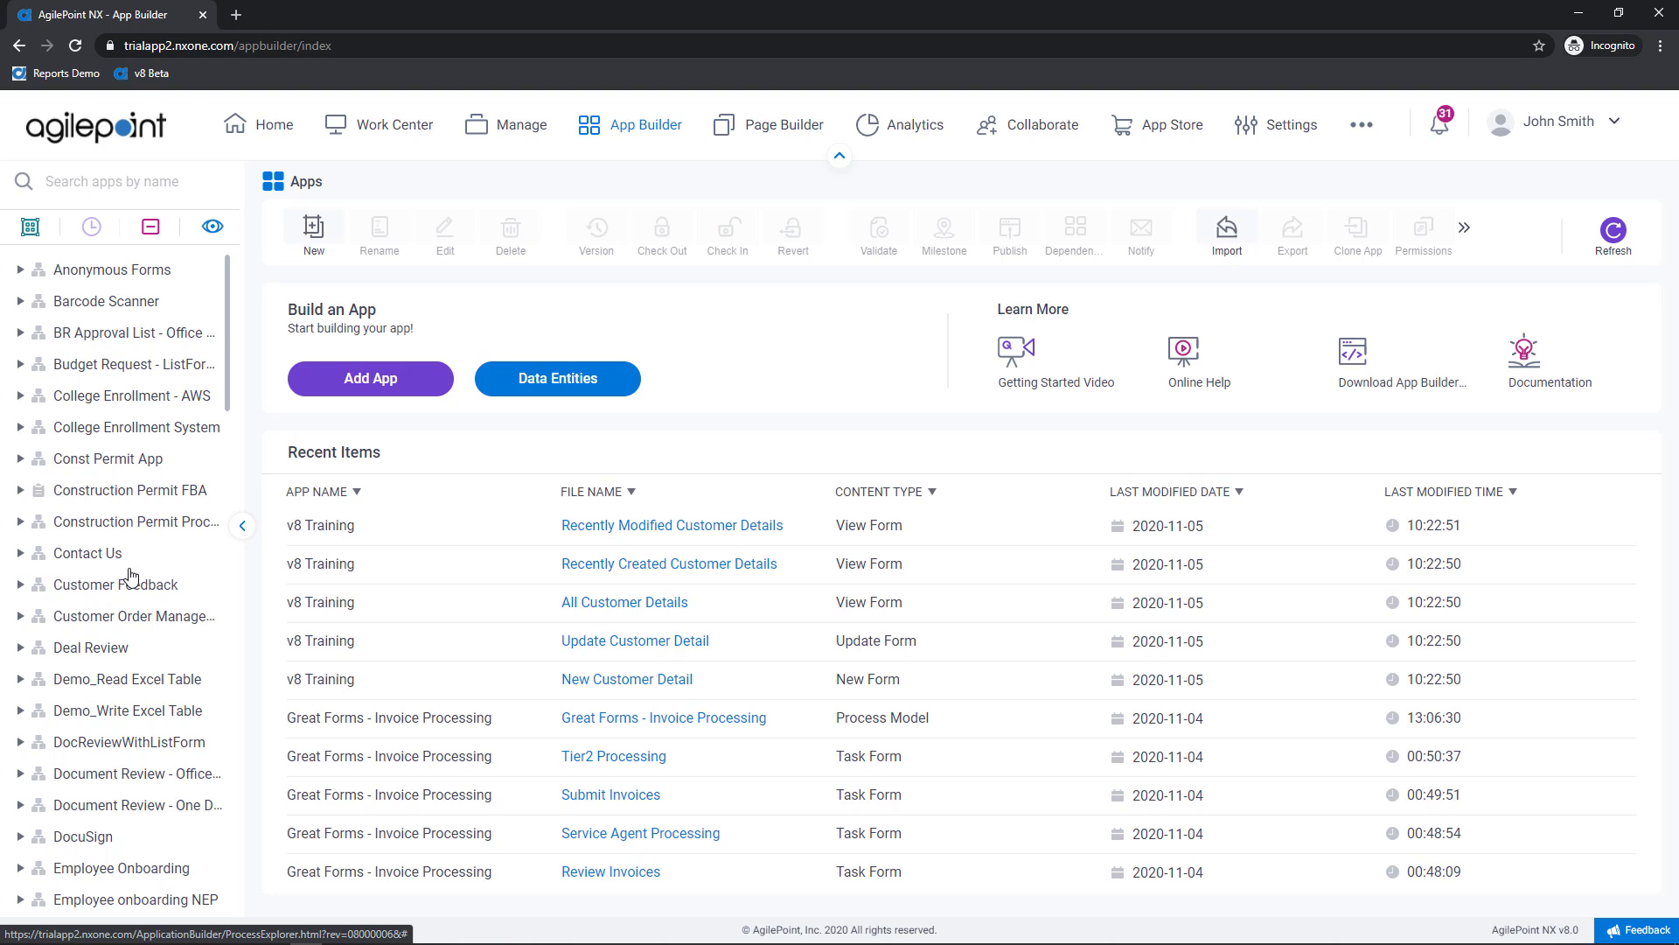
left_click(147, 185)
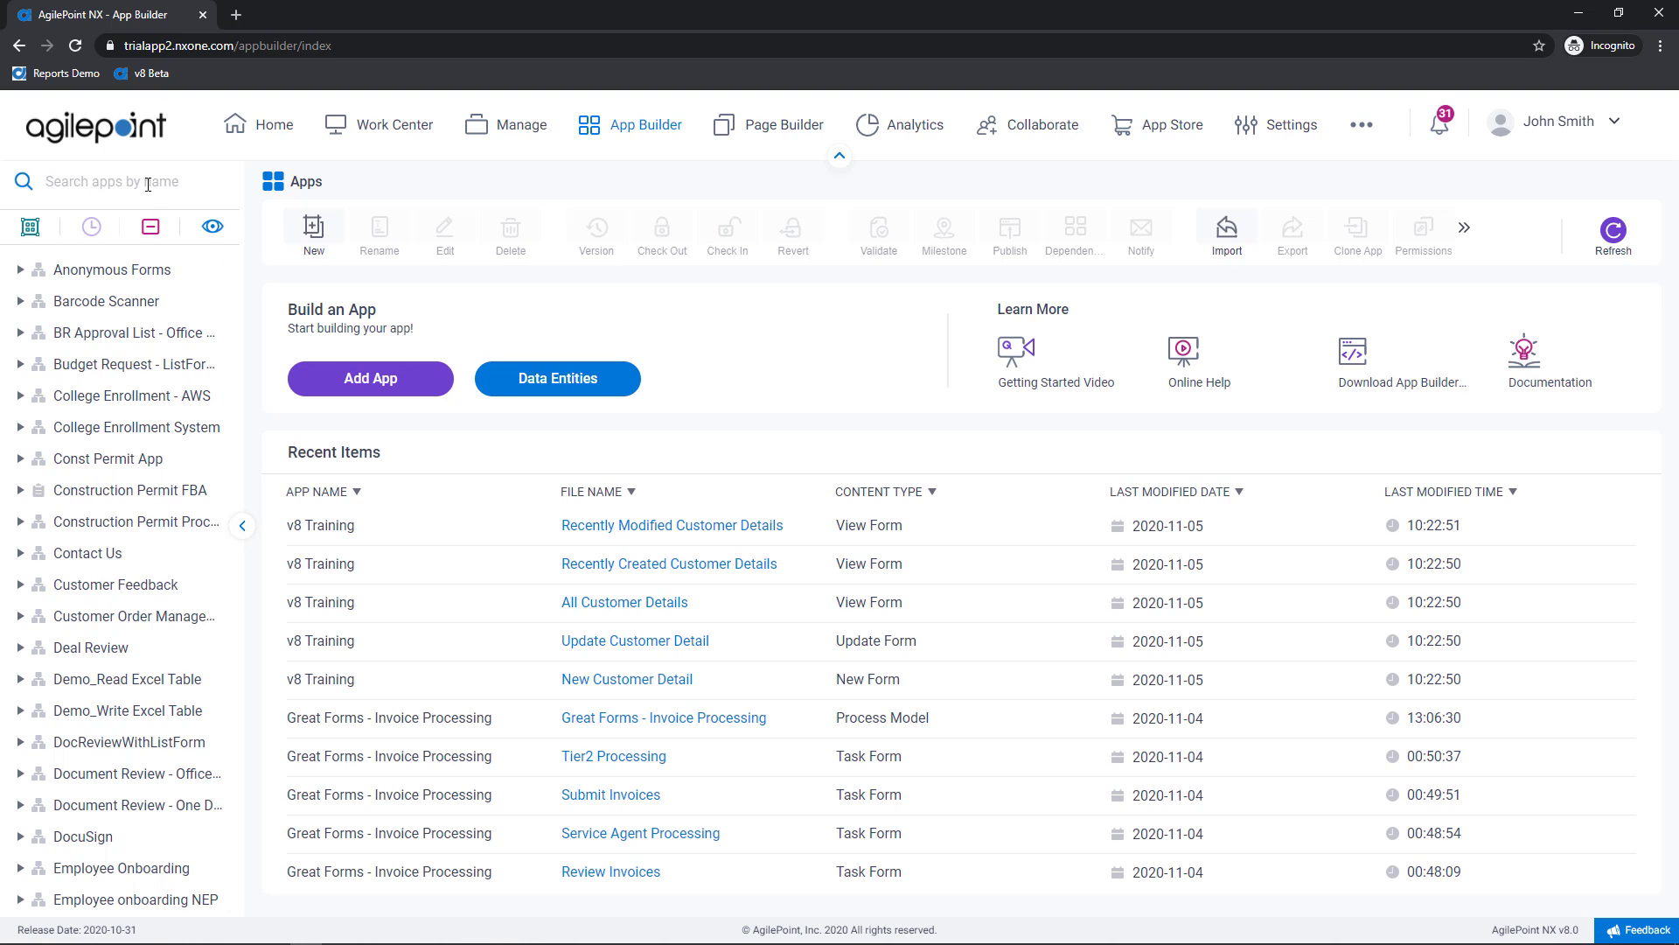
type("great")
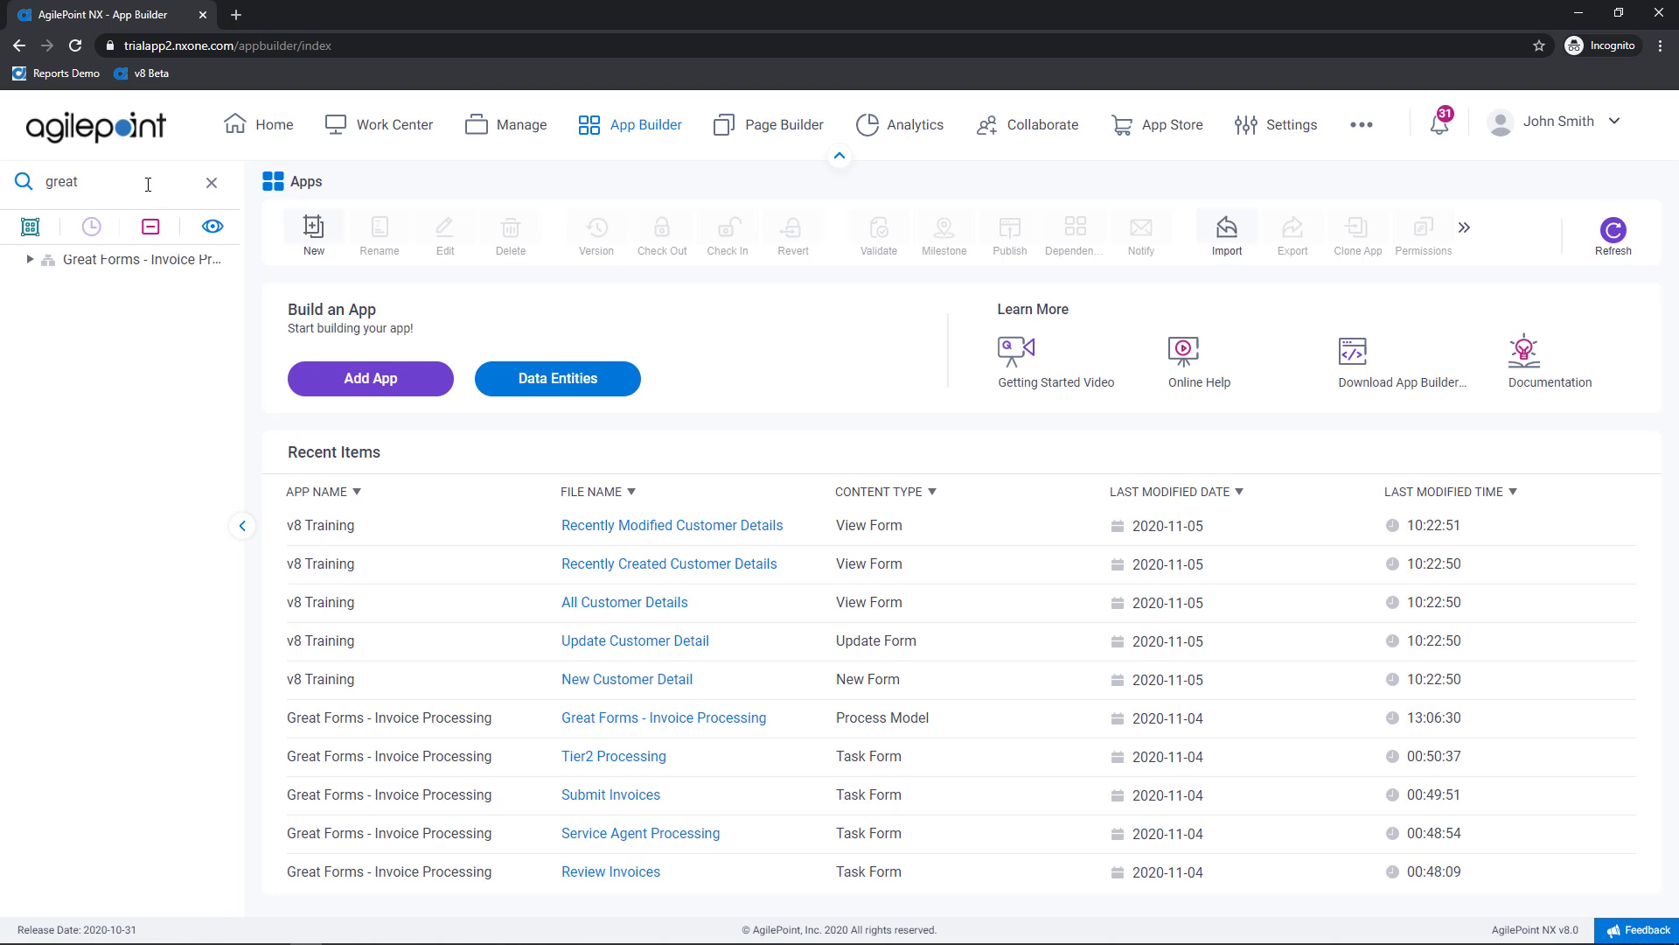
left_click(126, 273)
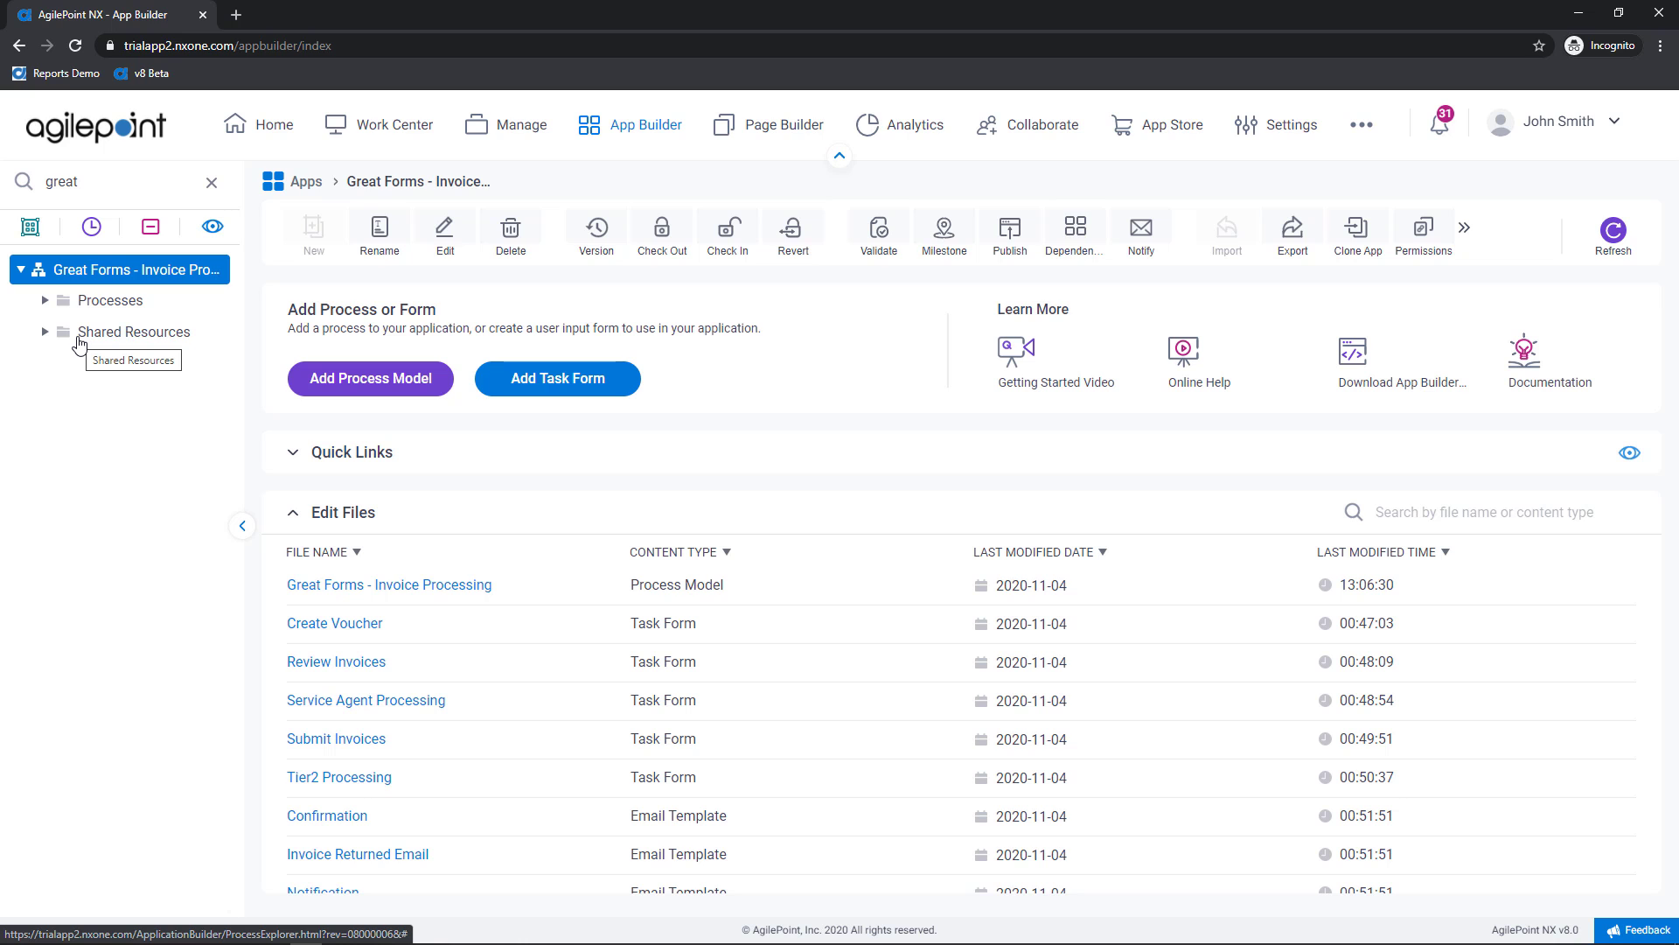
left_click(438, 592)
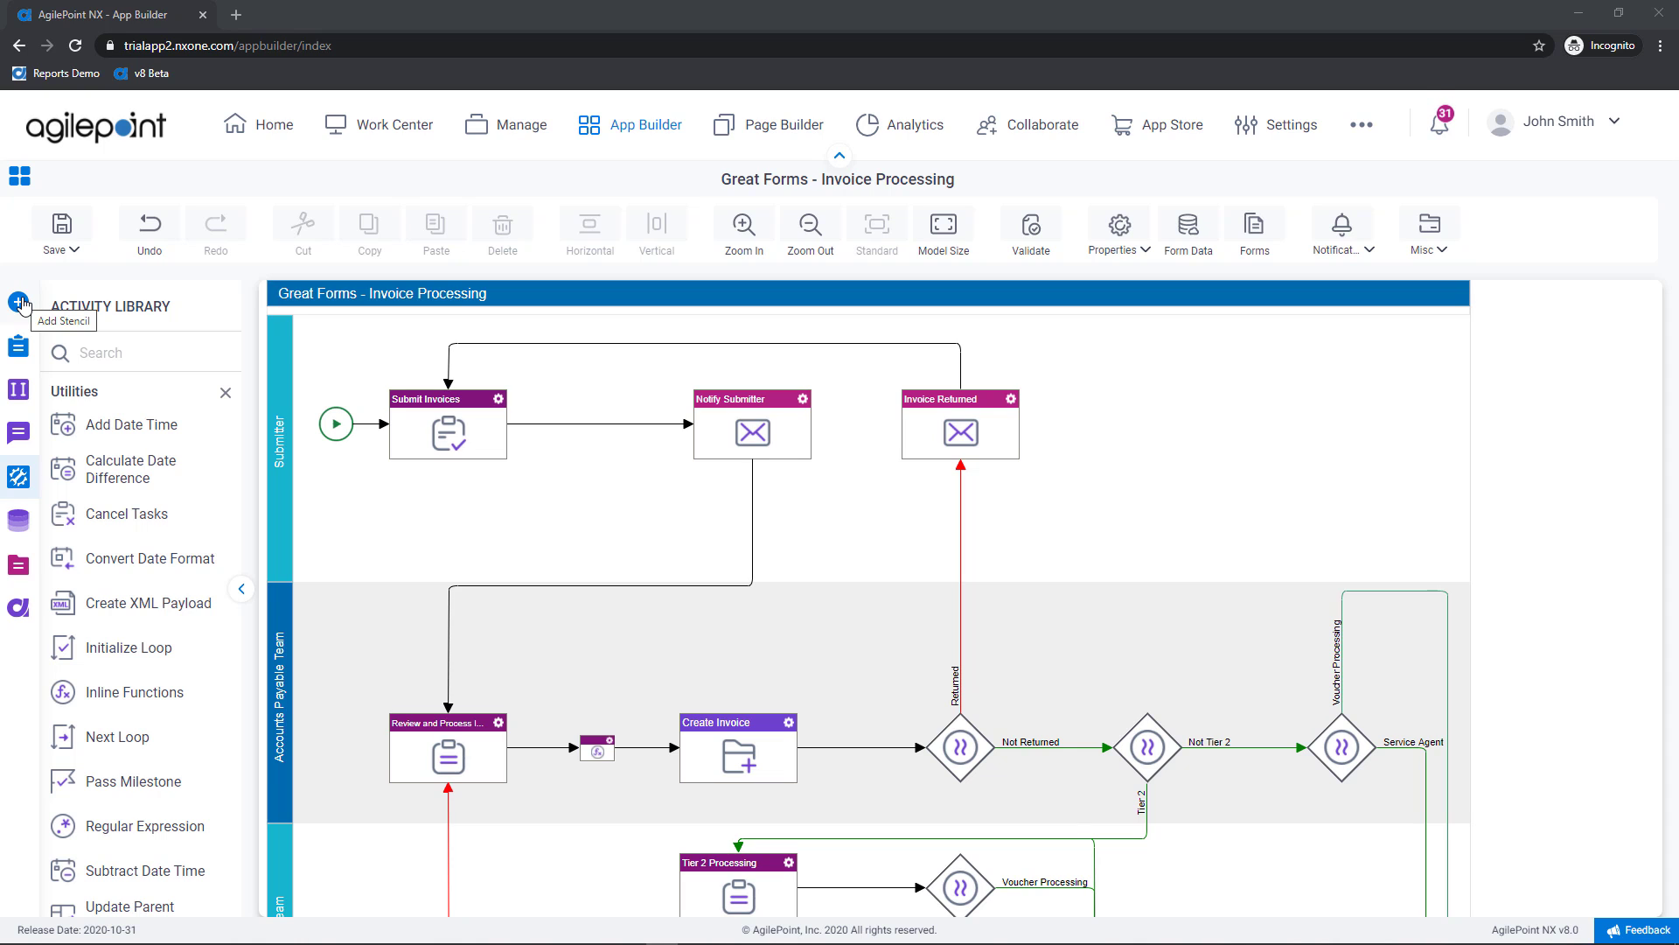
Add the AgilePoint NX and Salesforce stencils to the activity library
left_click(19, 303)
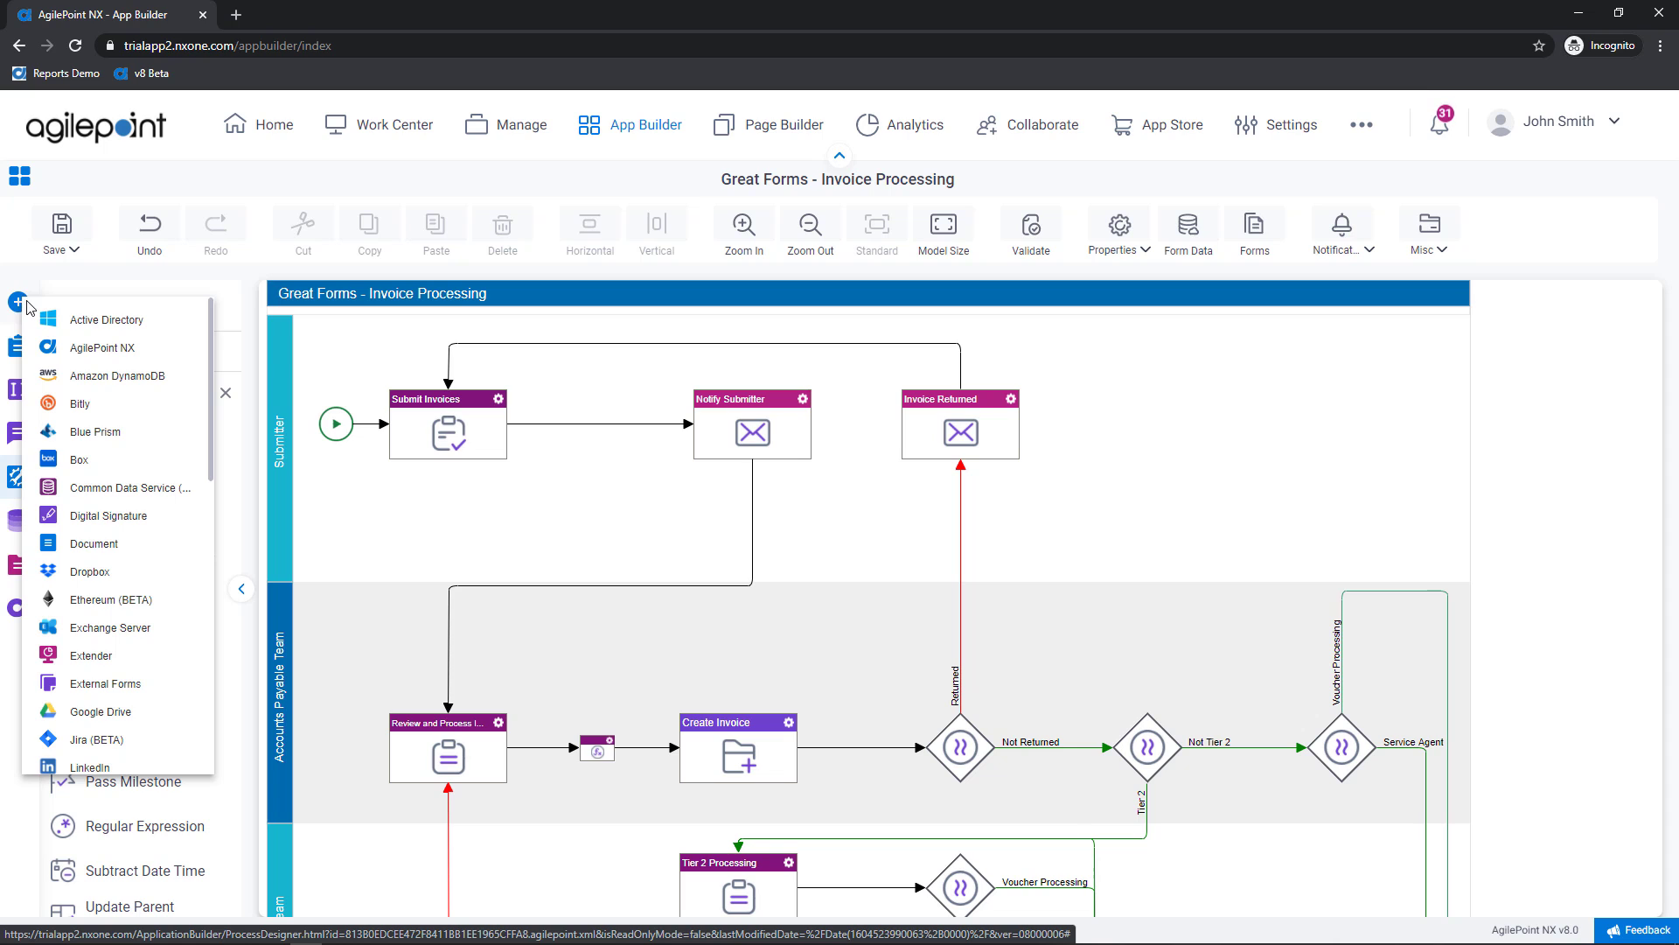
left_click(85, 350)
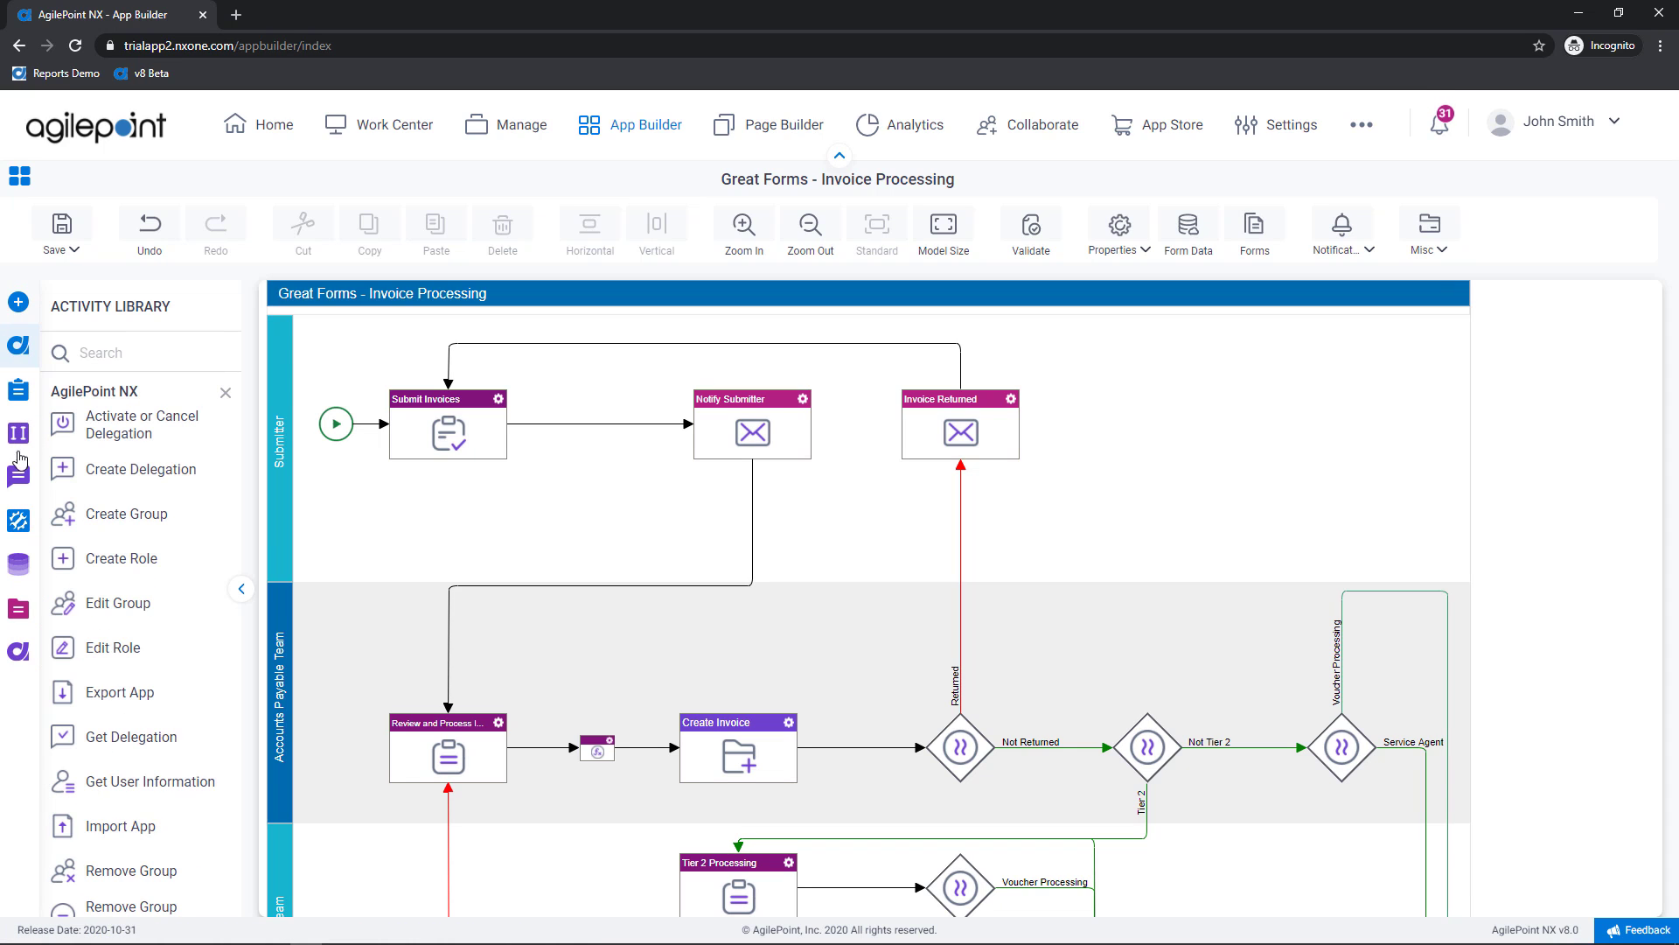
mouse_move(20, 310)
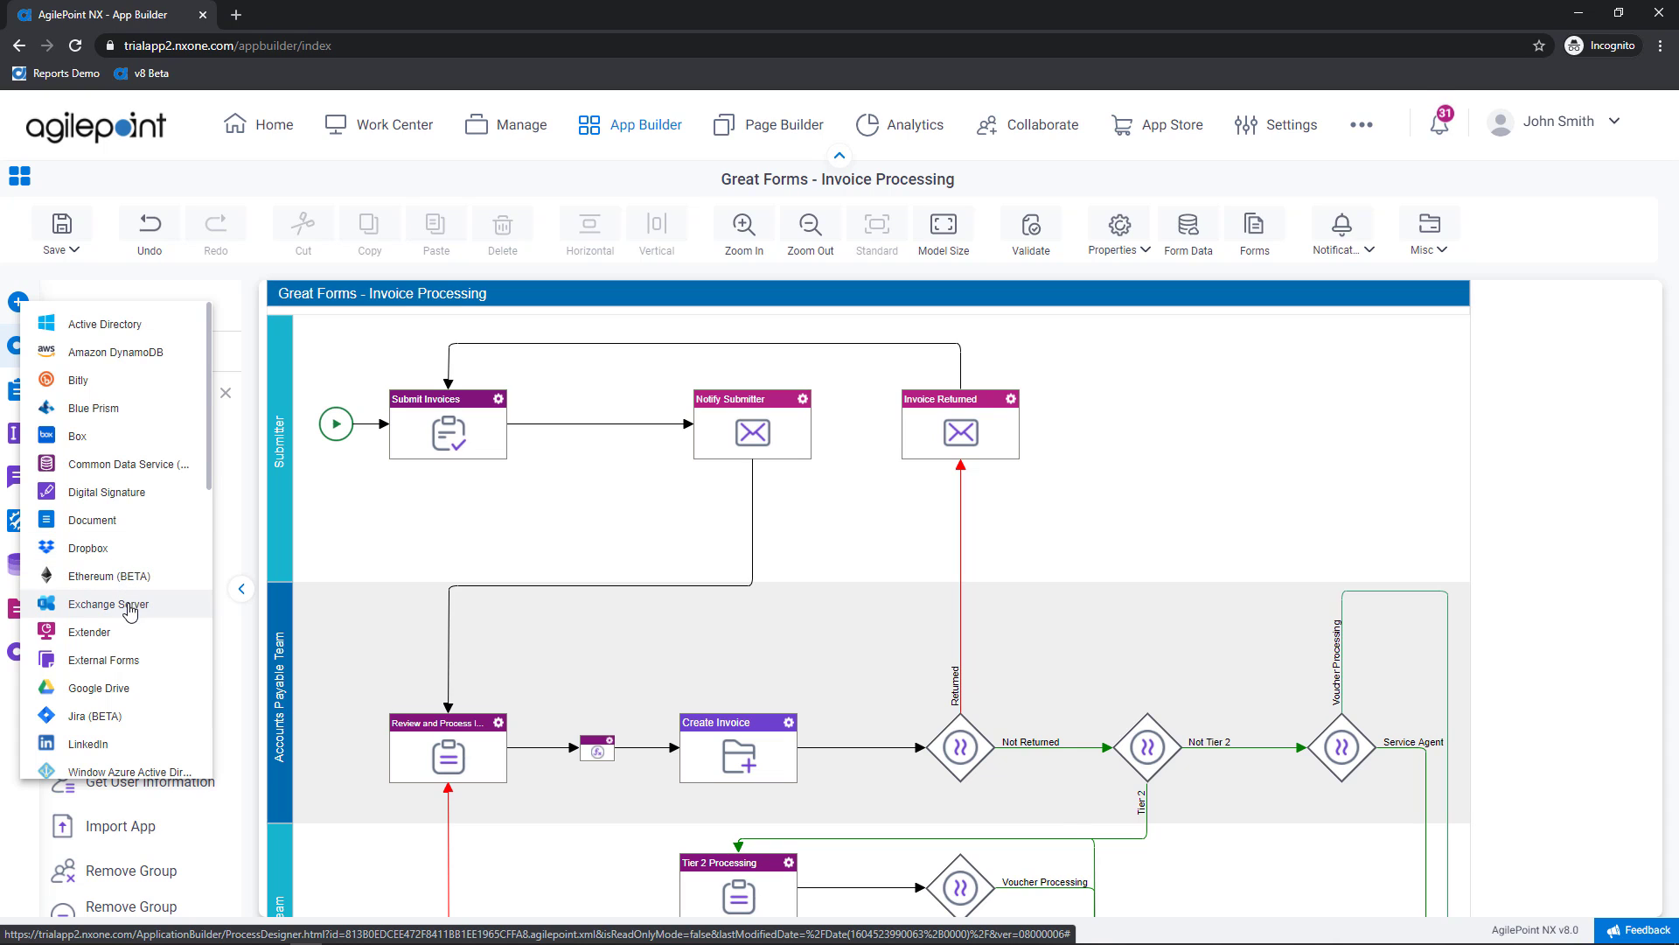
scroll(131, 612, "down", 3)
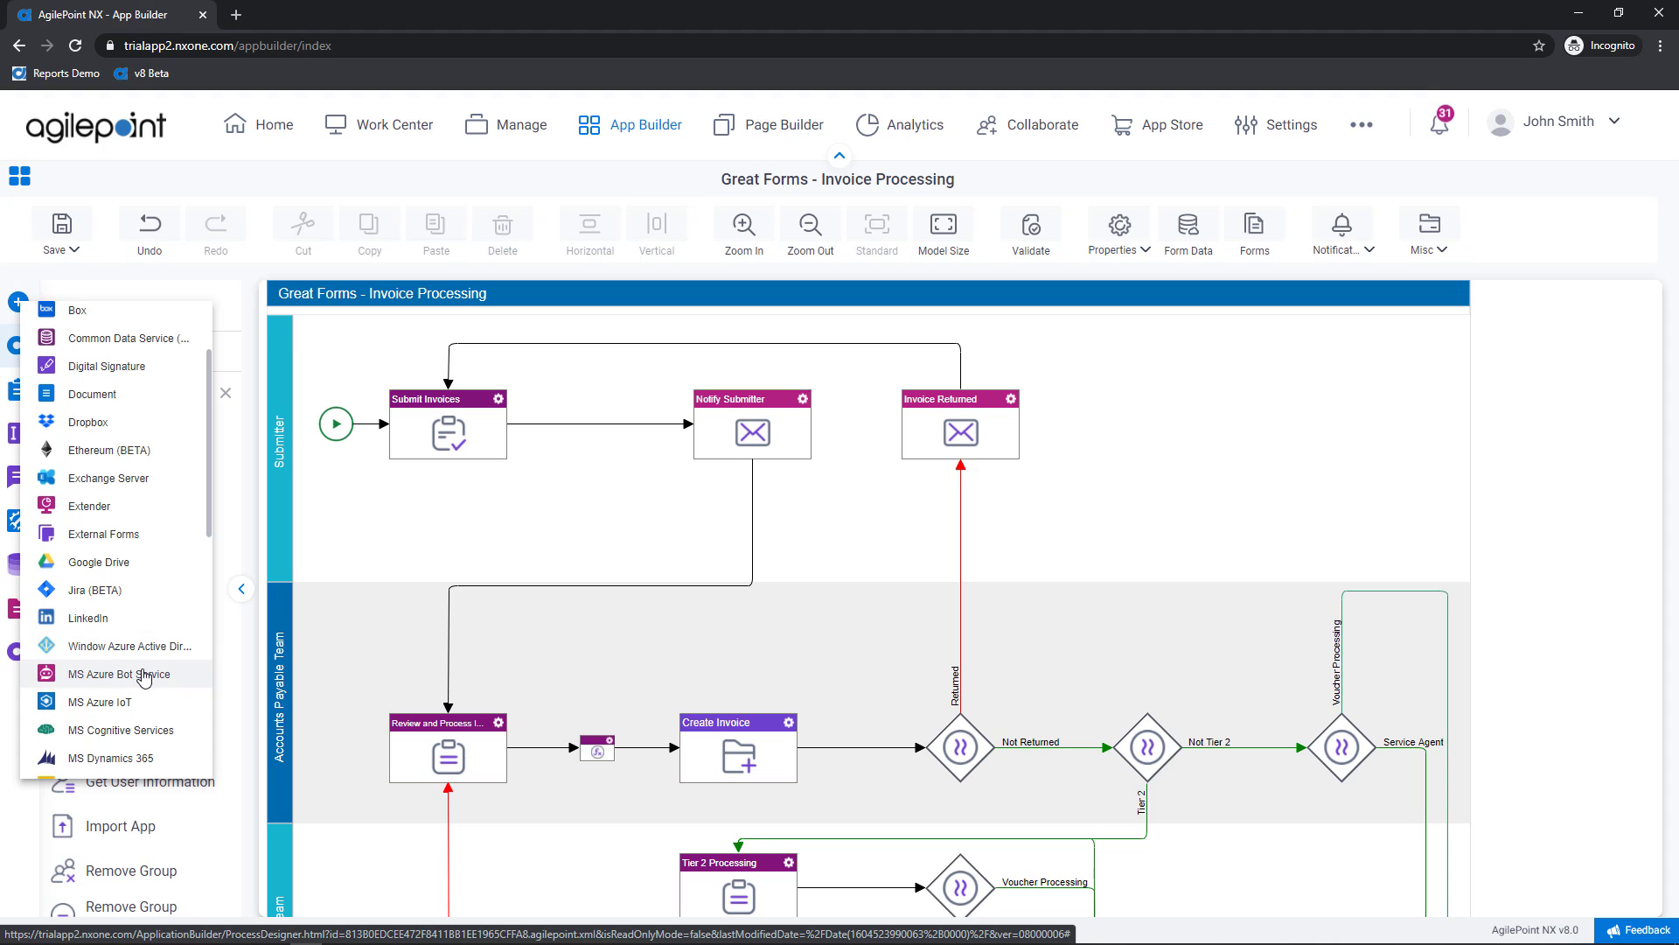
scroll(145, 674, "down", 3)
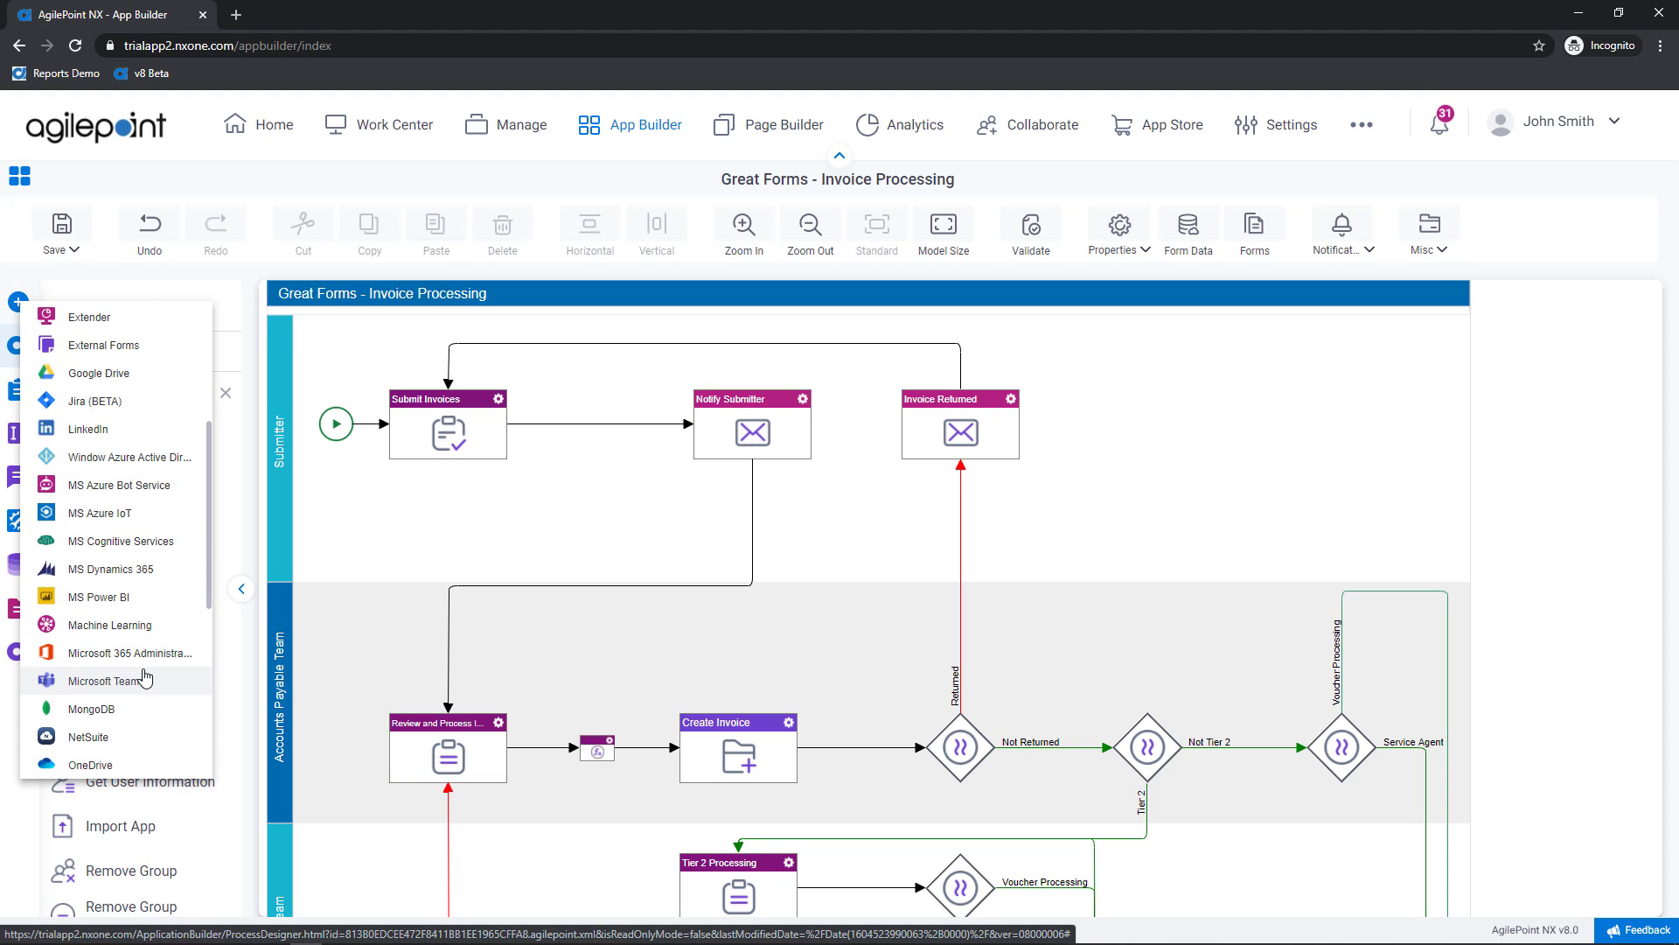
scroll(145, 678, "down", 6)
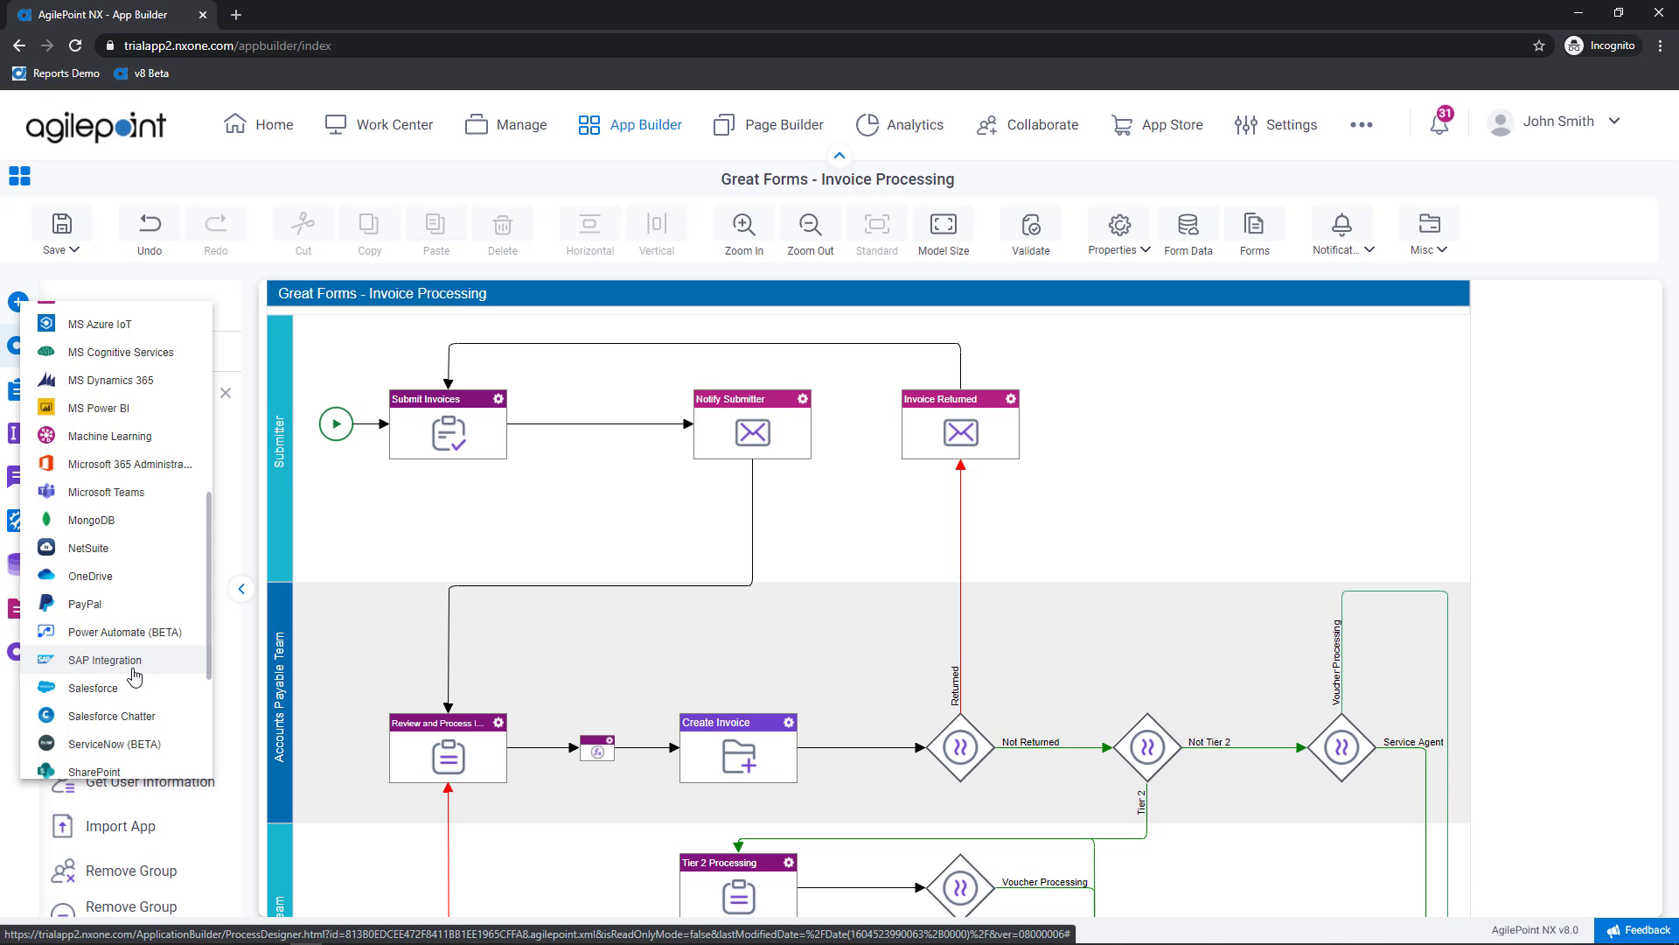
scroll(134, 676, "down", 7)
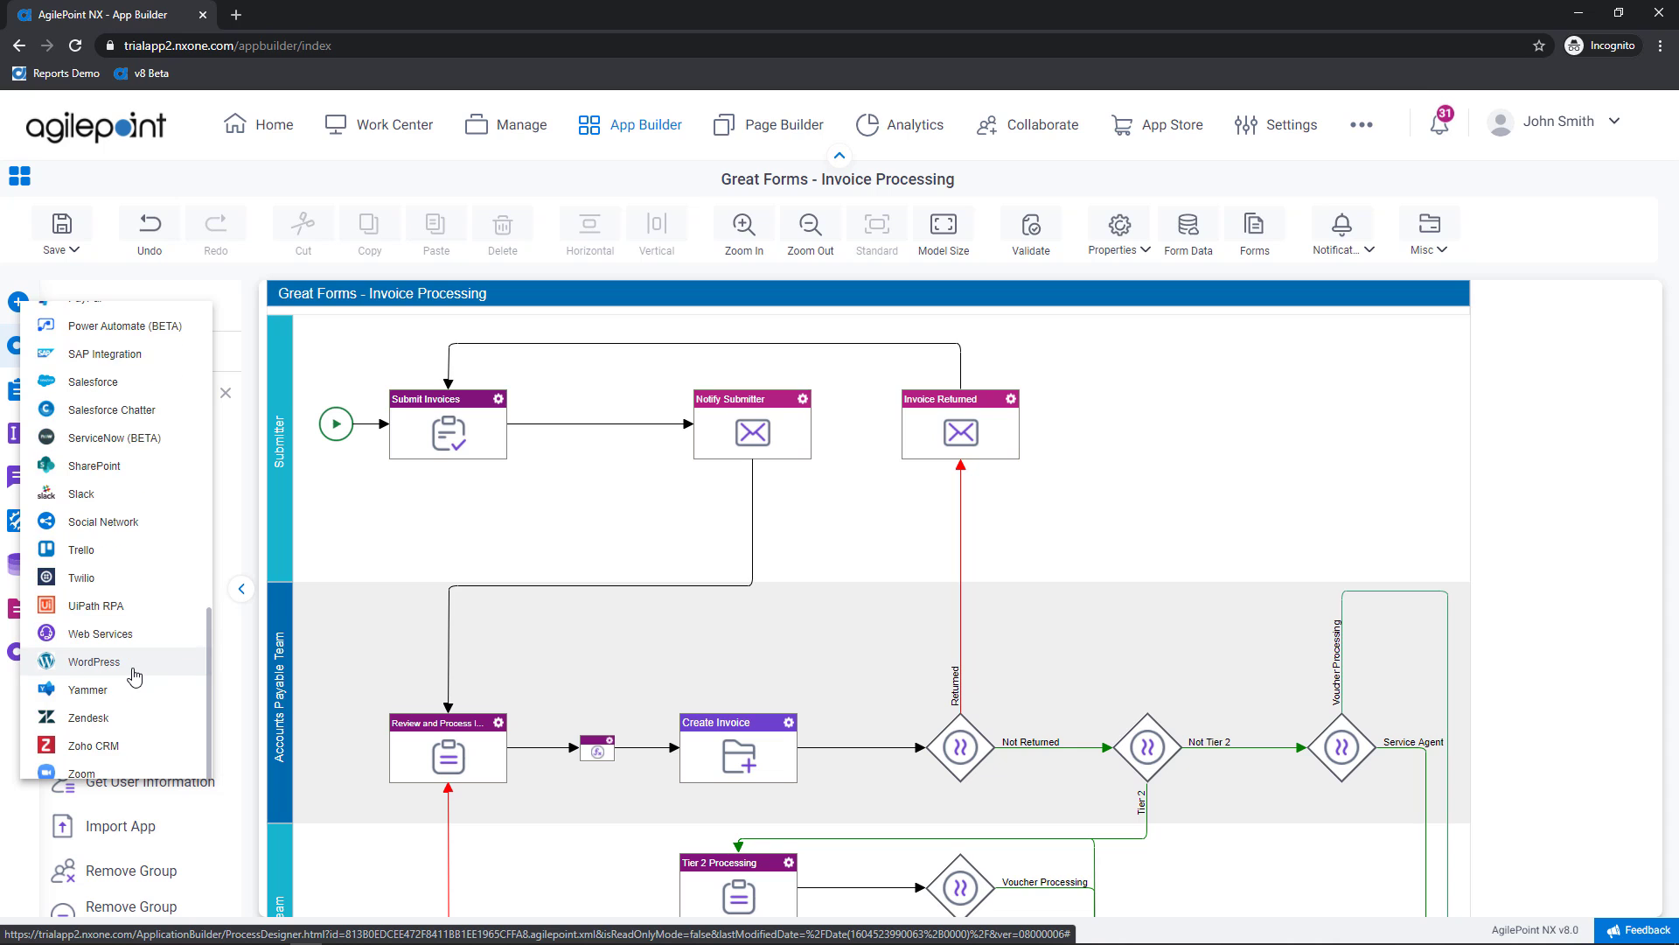
scroll(134, 676, "up", 3)
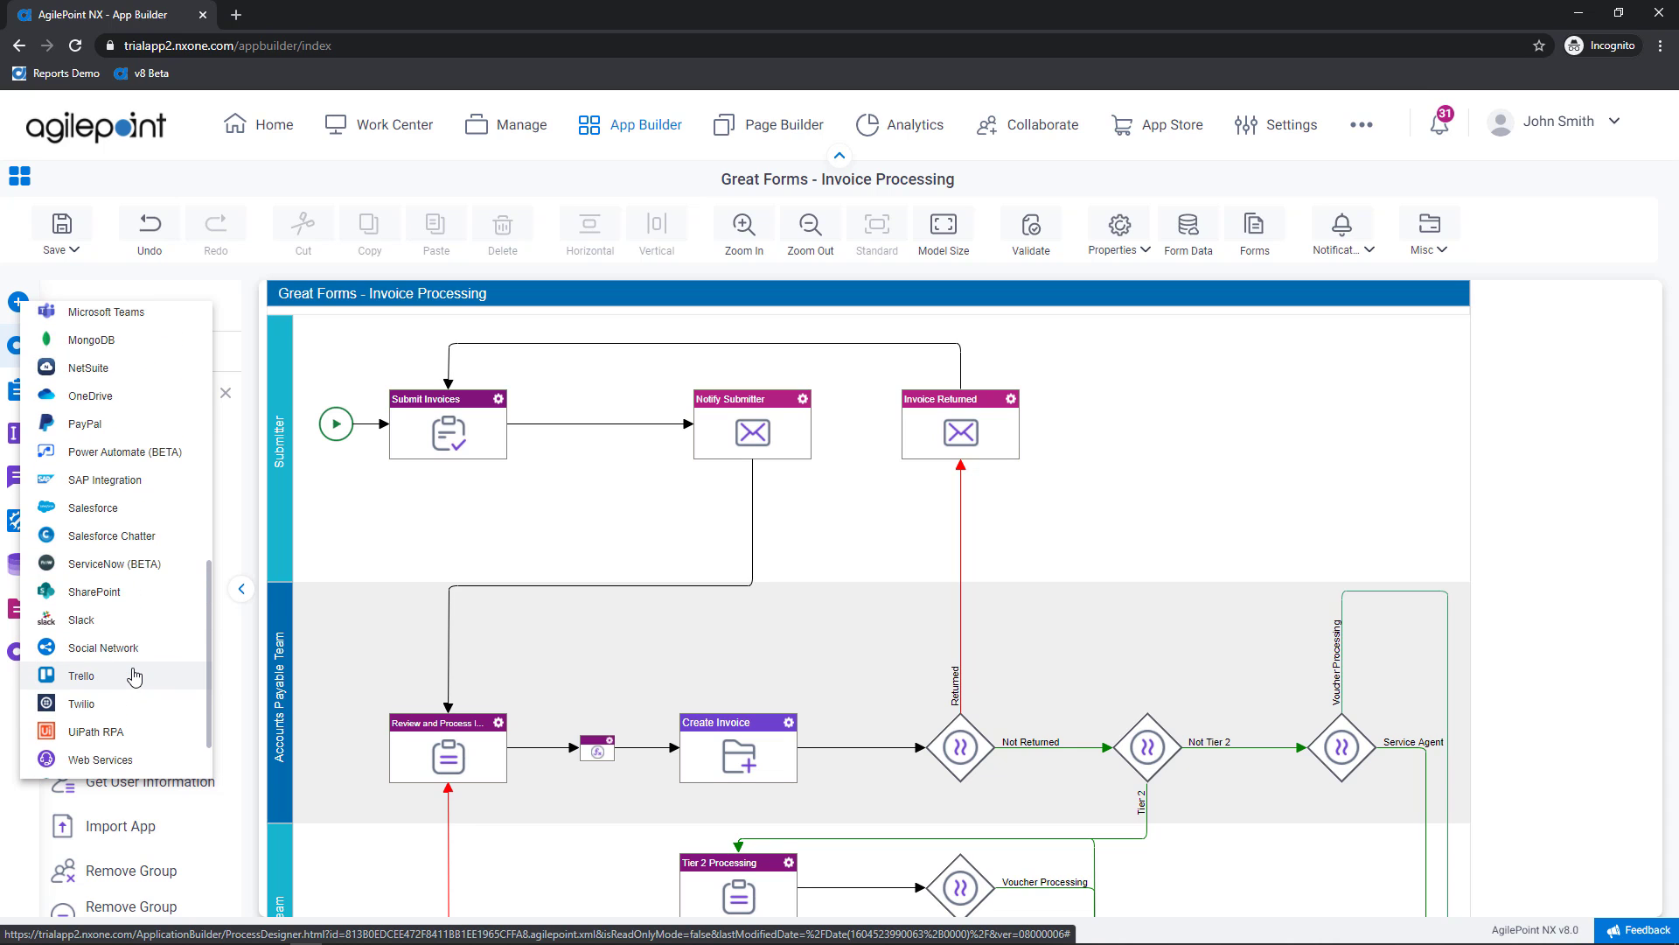
left_click(107, 508)
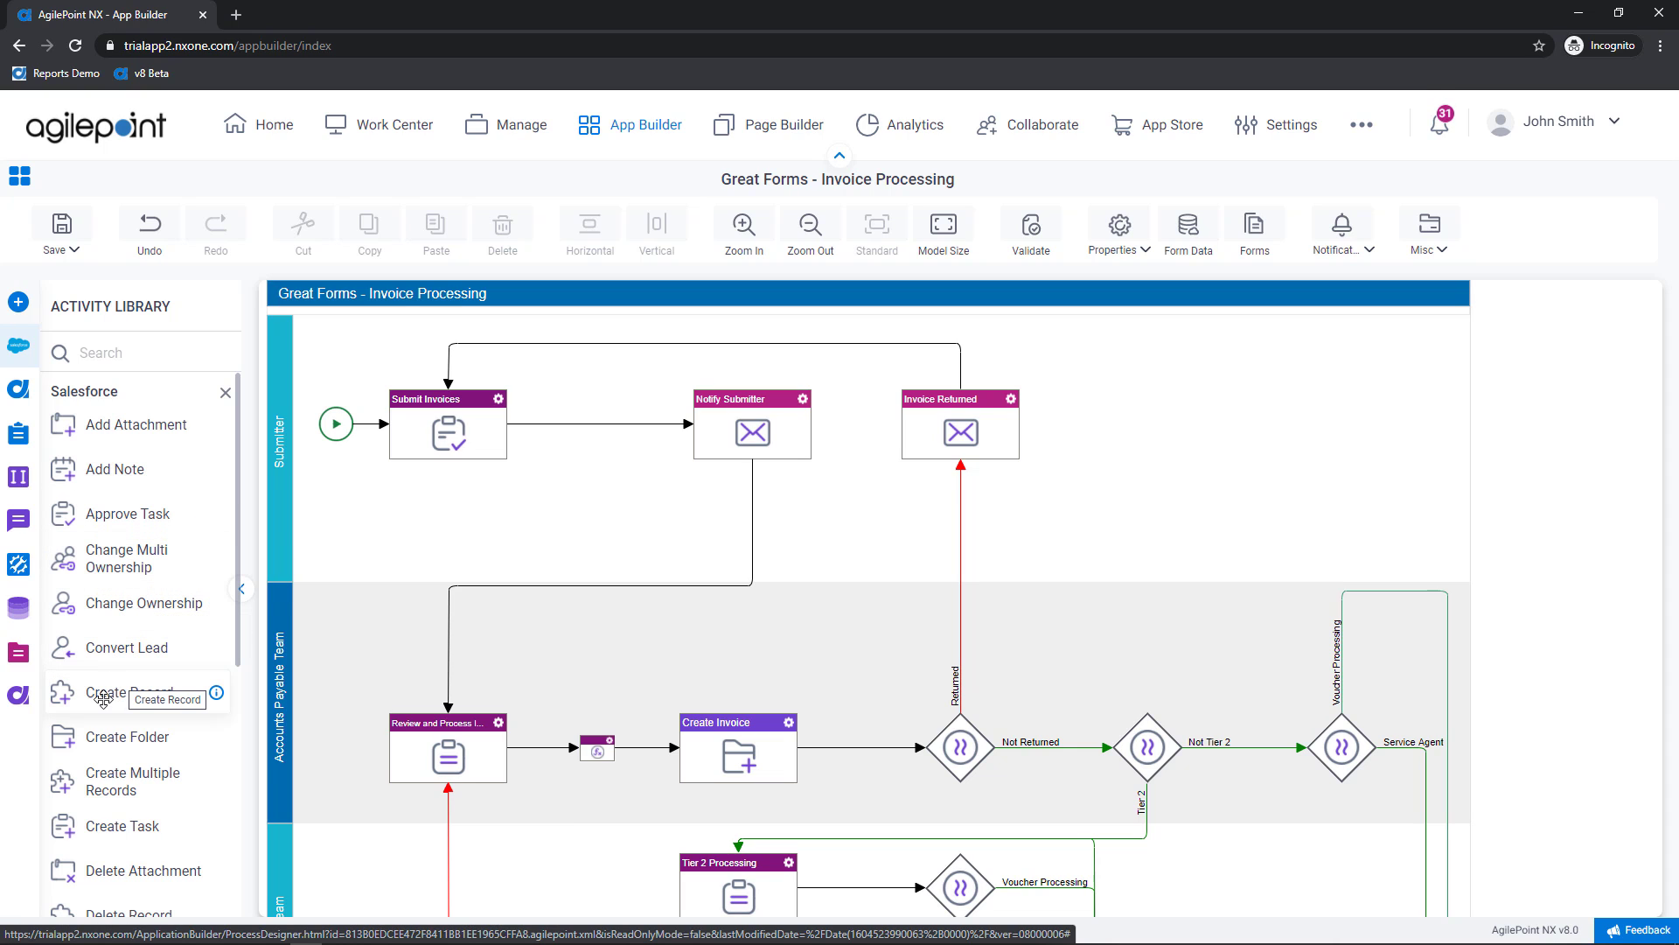
Place a Salesforce Create Record activity beside Invoice Returned in the Submitter lane, enter "Create Lead" as its display name, and continue to its record configuration
left_click_drag(105, 692, 1205, 430)
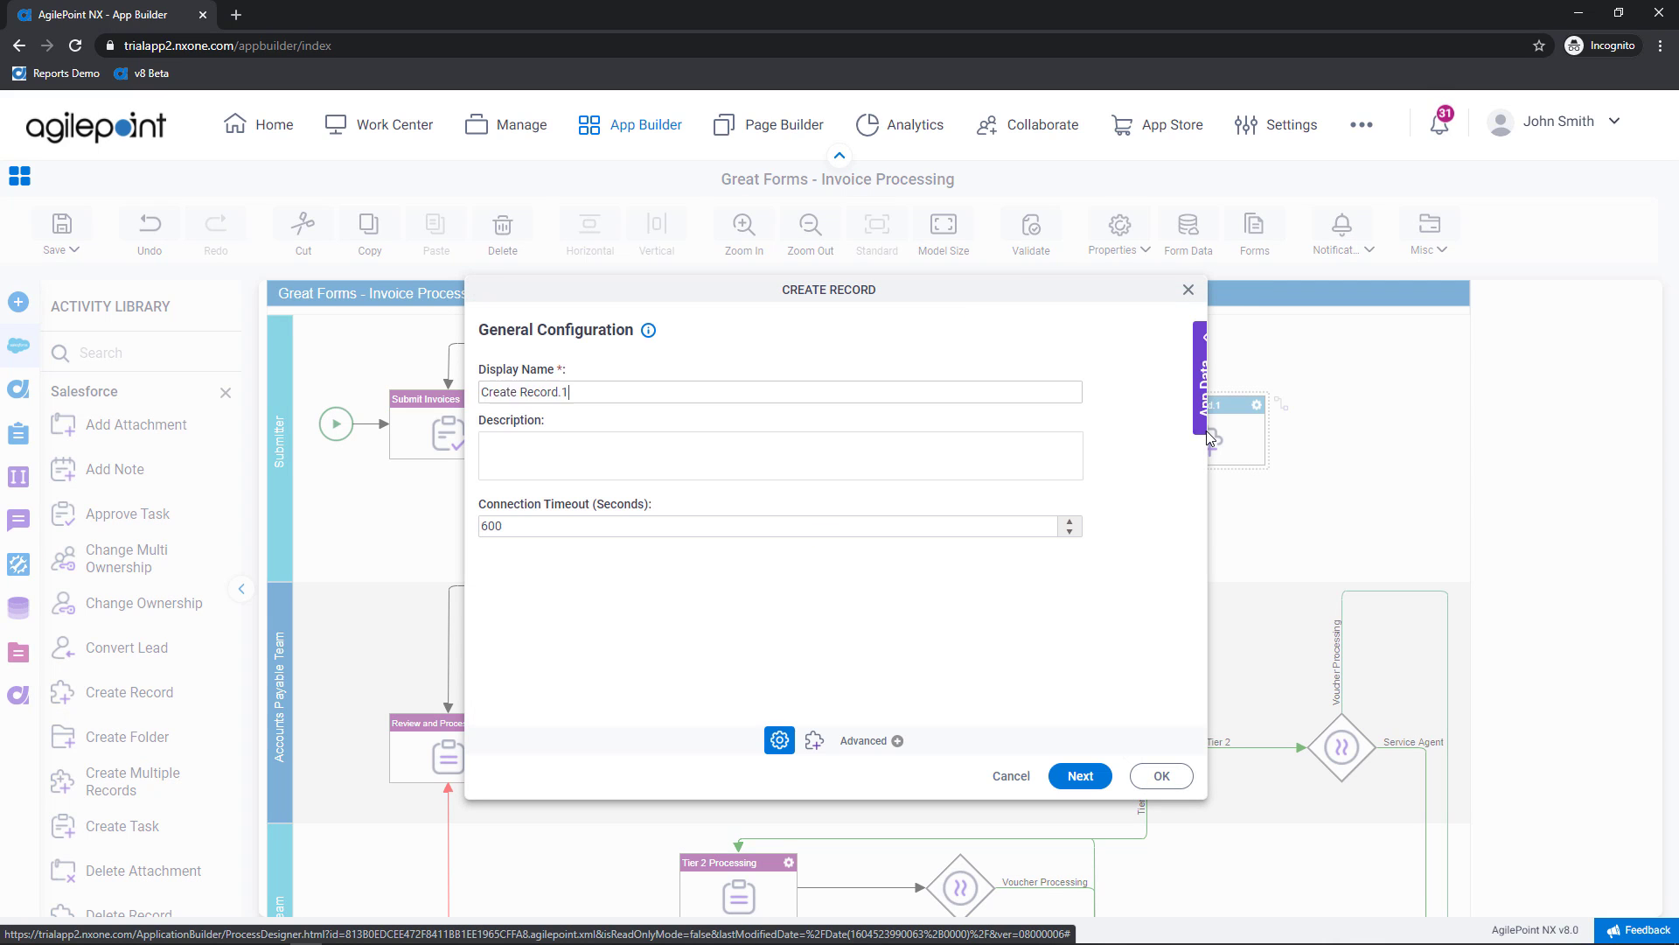
type("Create LK")
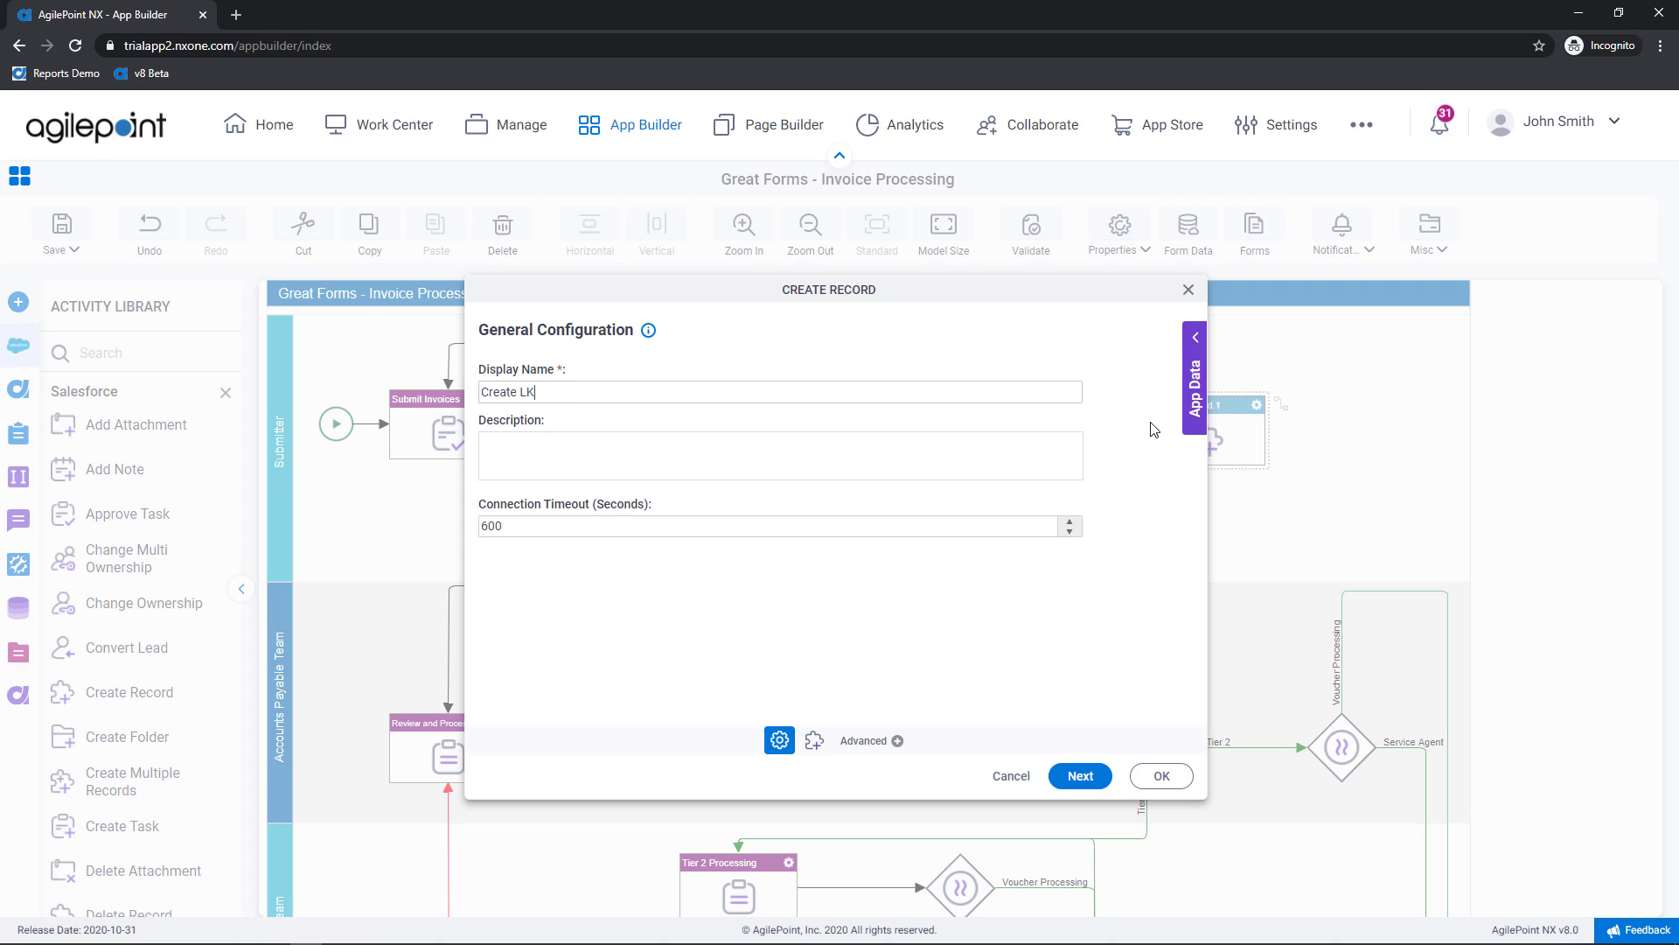
key("BackSpace")
type("eadd")
key("BackSpace")
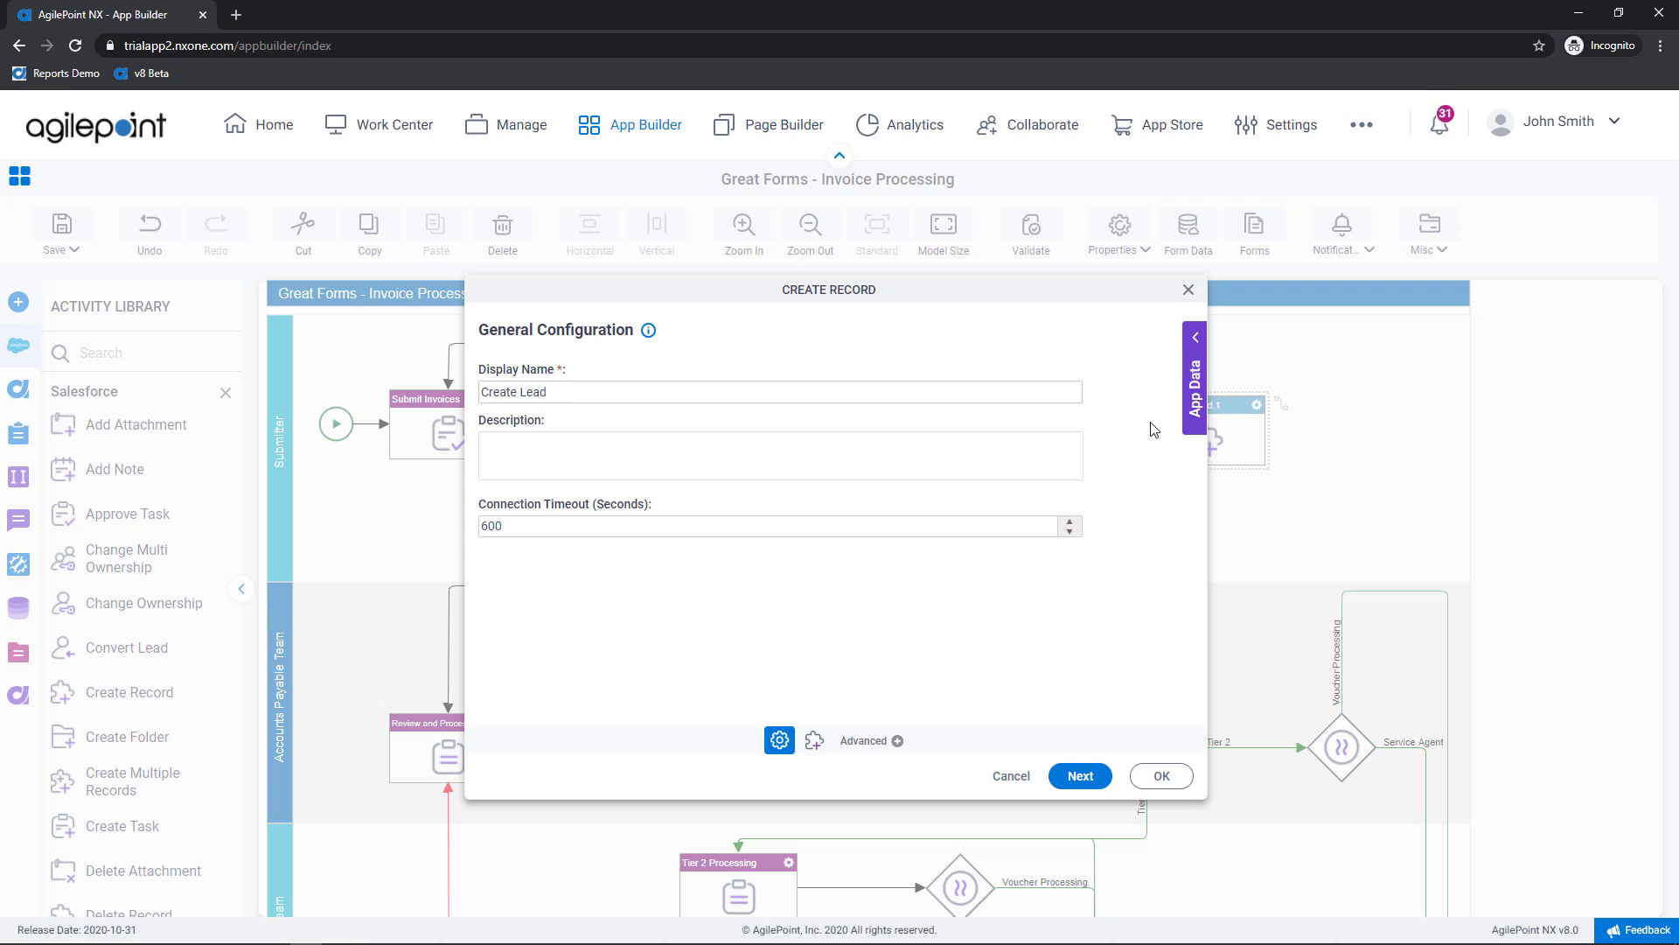
left_click(1081, 776)
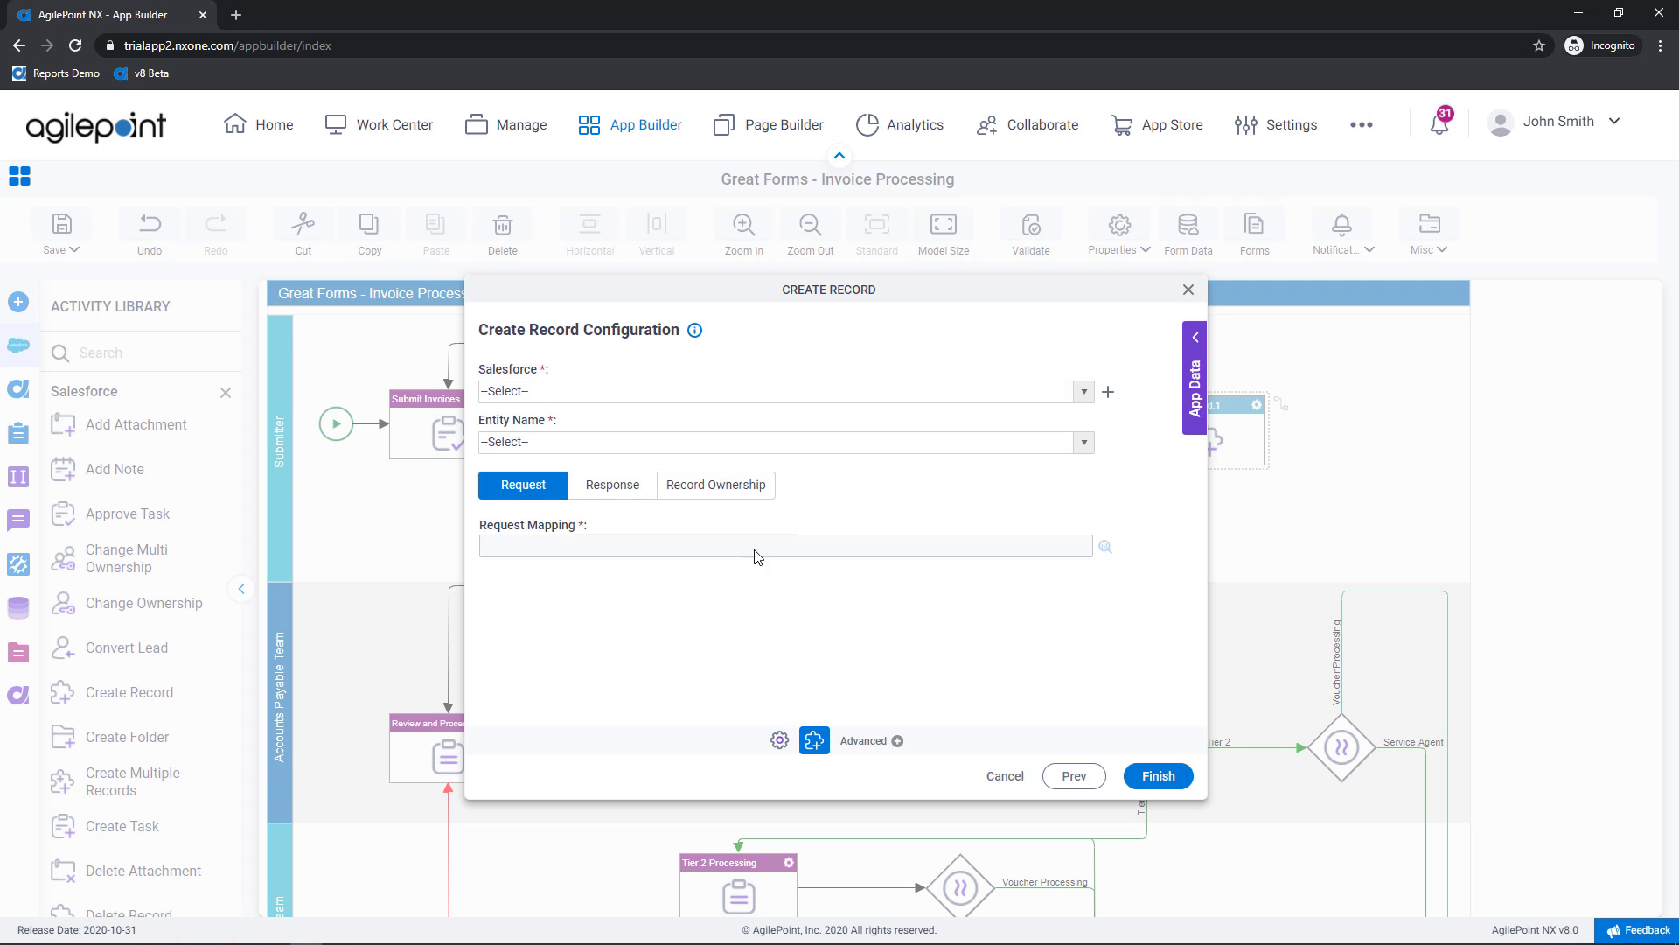
Set the record's Salesforce connection to LucasSFDC (Global) and its entity name to Lead
left_click(708, 395)
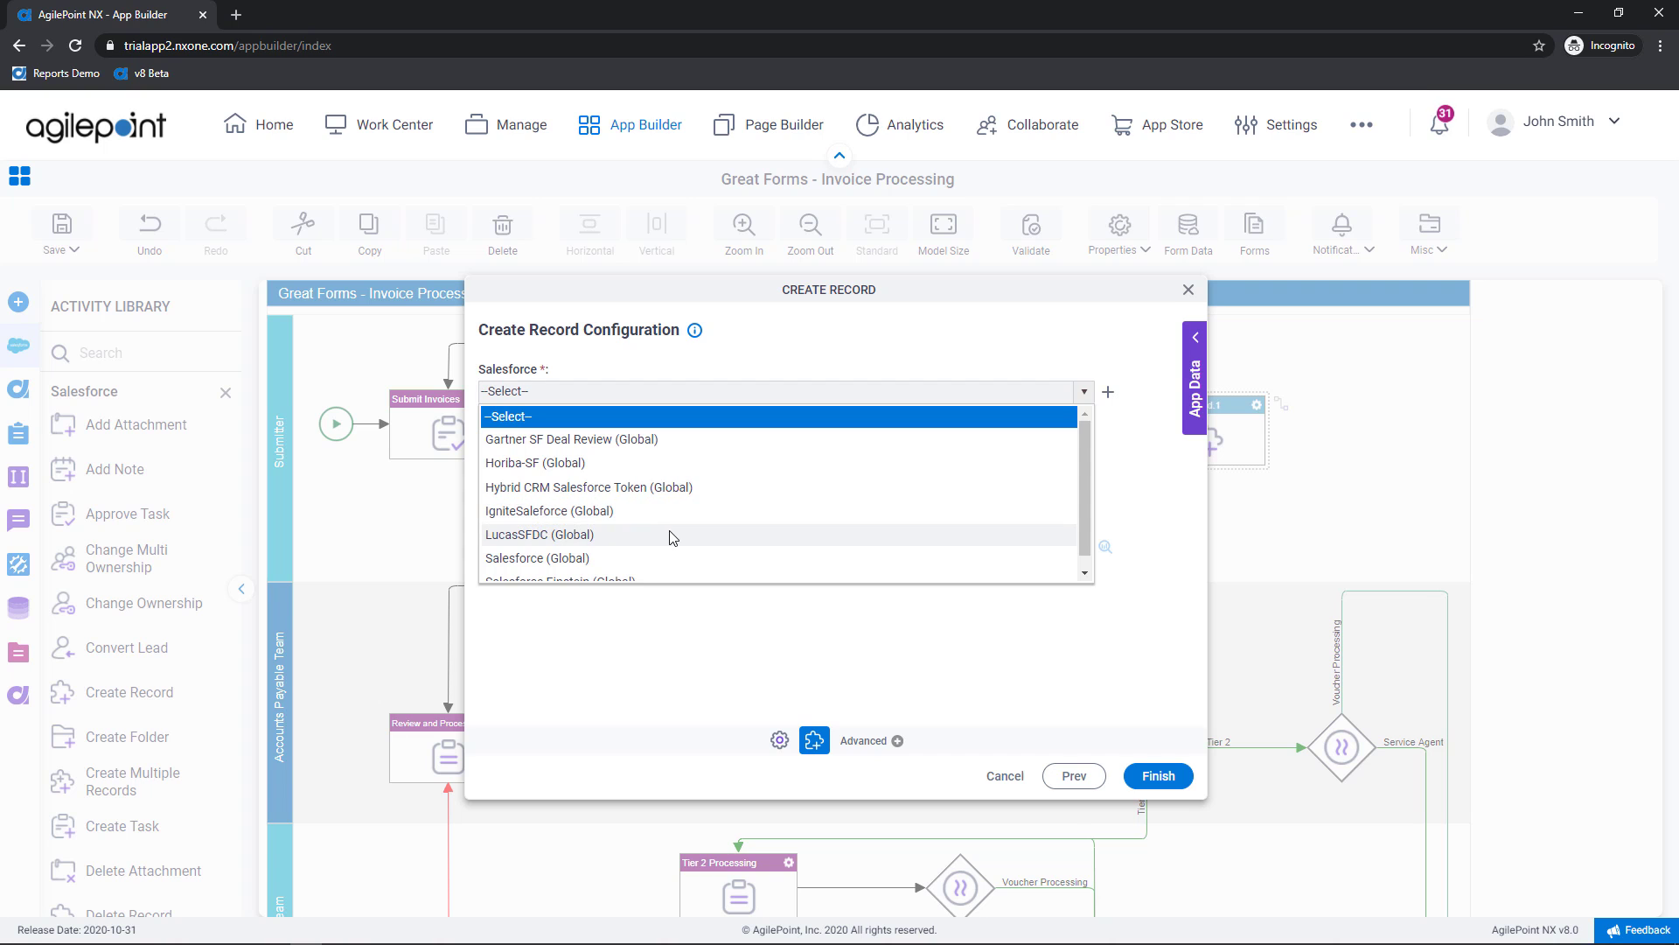
left_click(673, 535)
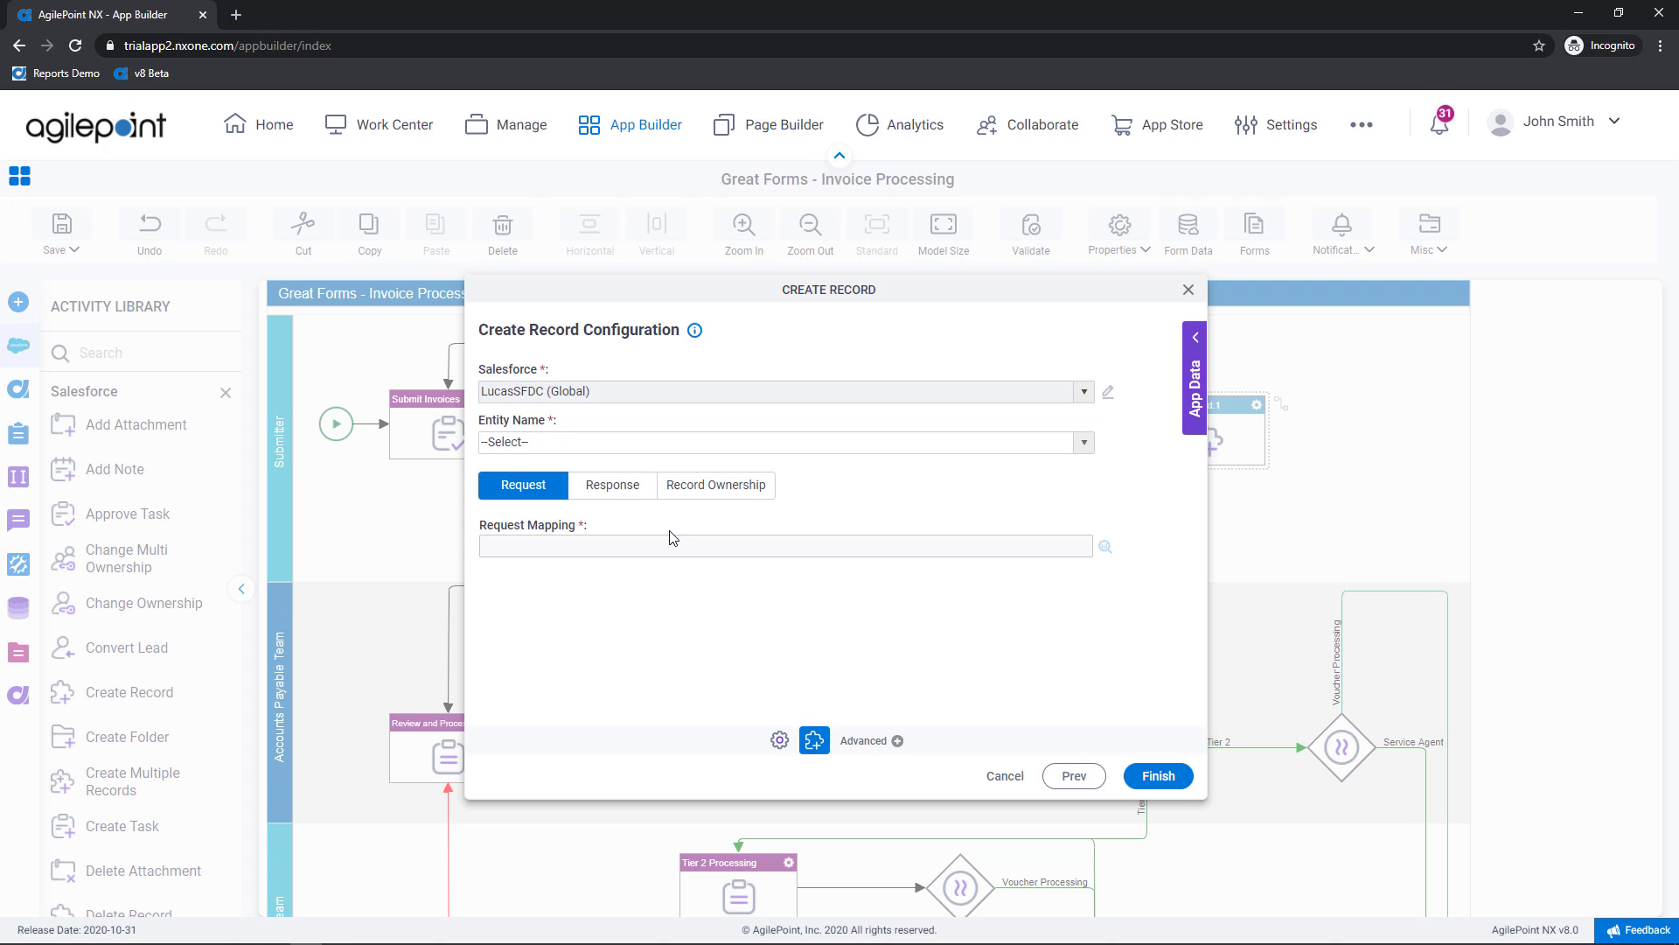
left_click(712, 445)
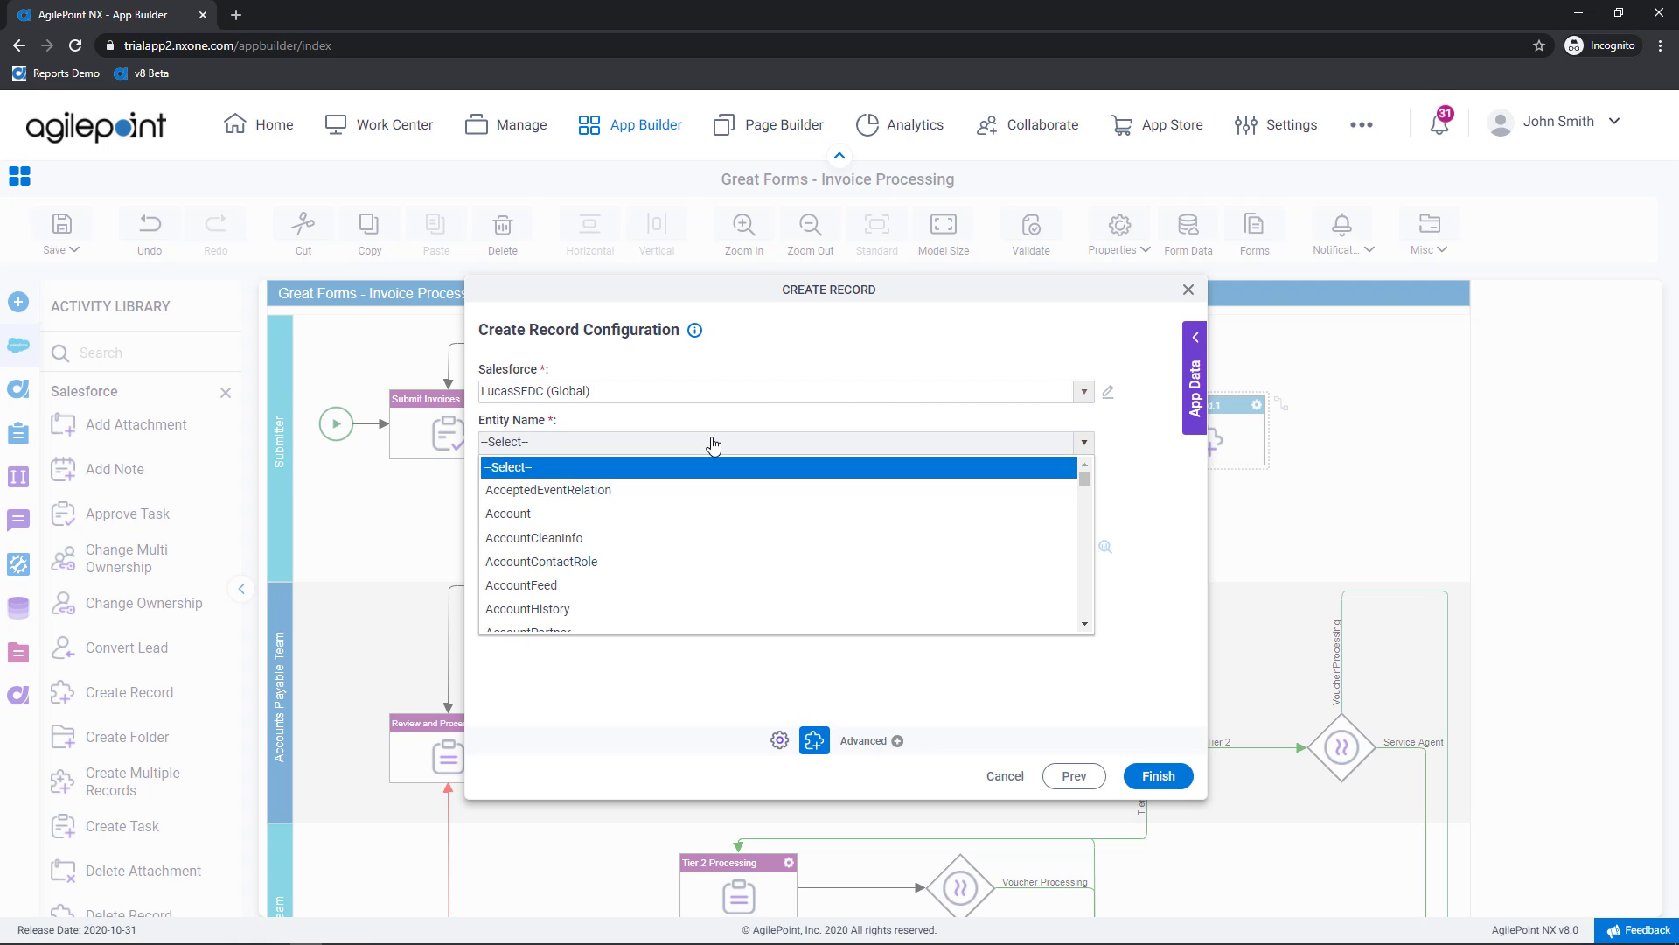
key("l")
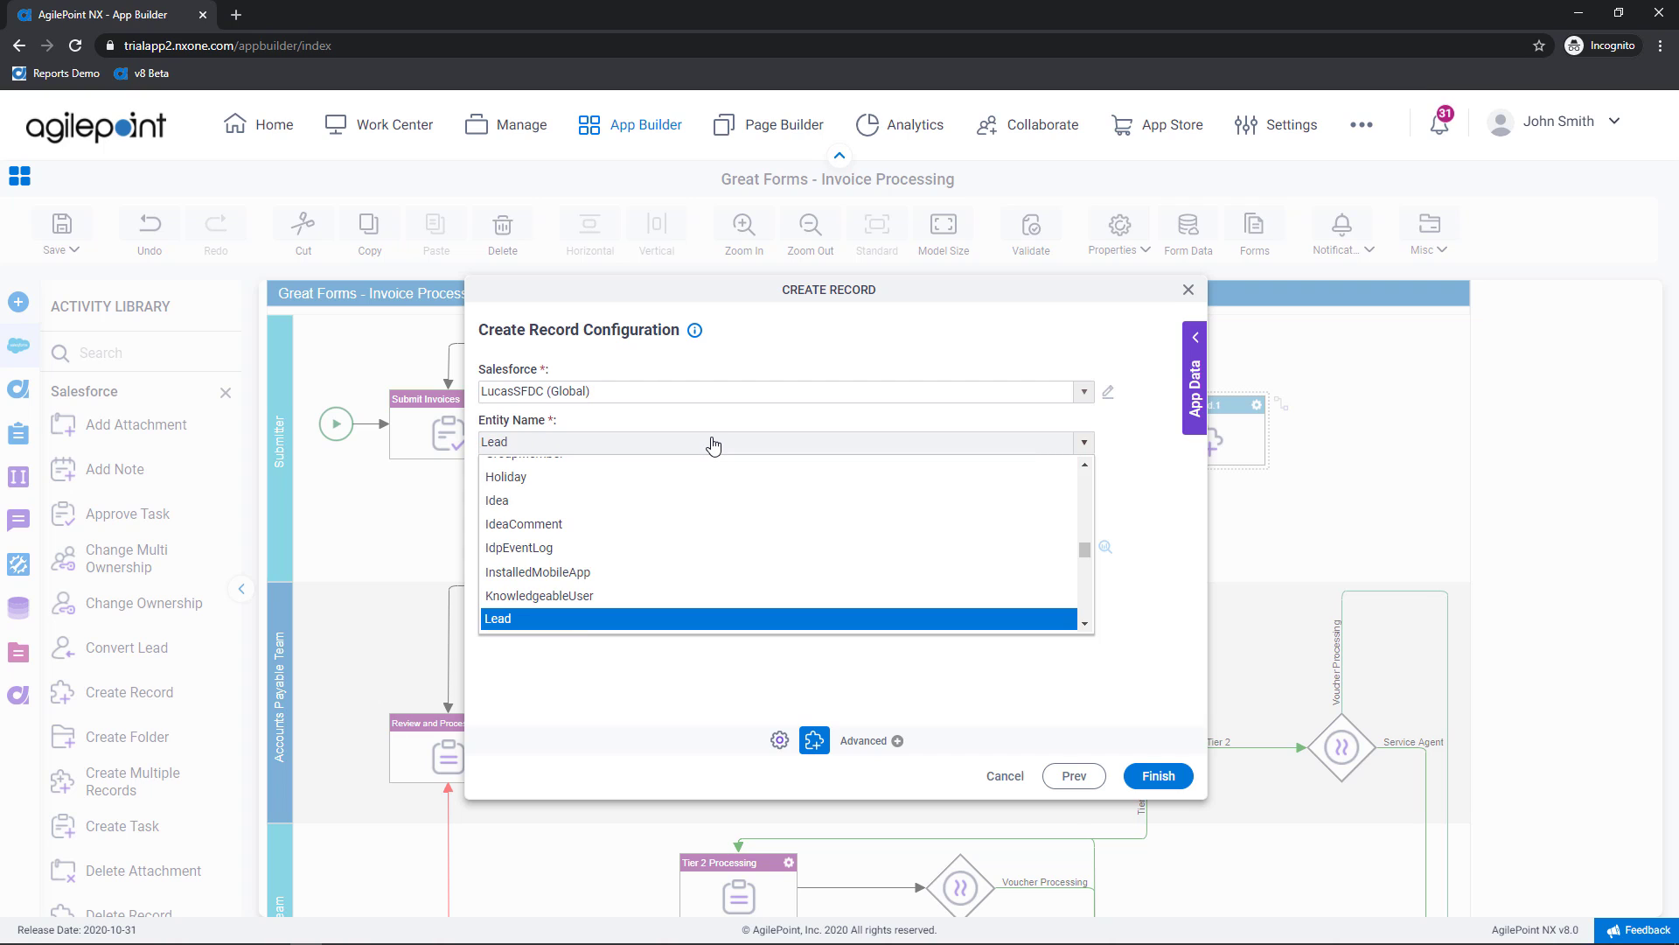
left_click(642, 617)
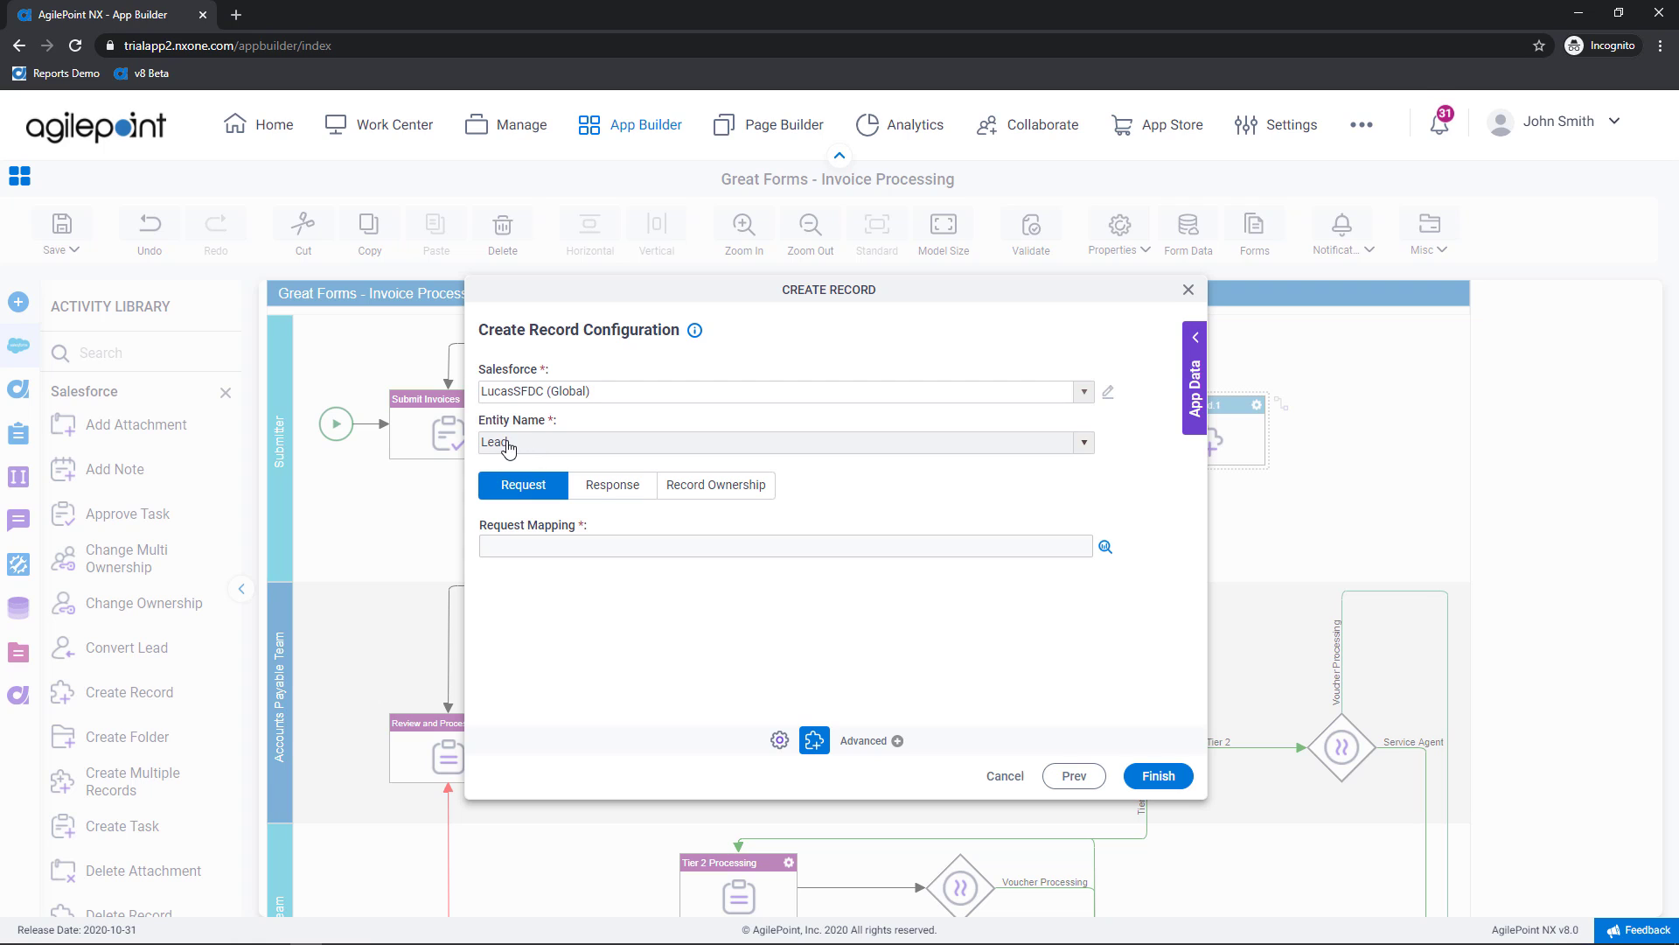
In the request mapping, map CompanyName to Company, txtSubmittedBy to Name, and EmailAddress under PreviousRelatedInvoices to Email
left_click(516, 495)
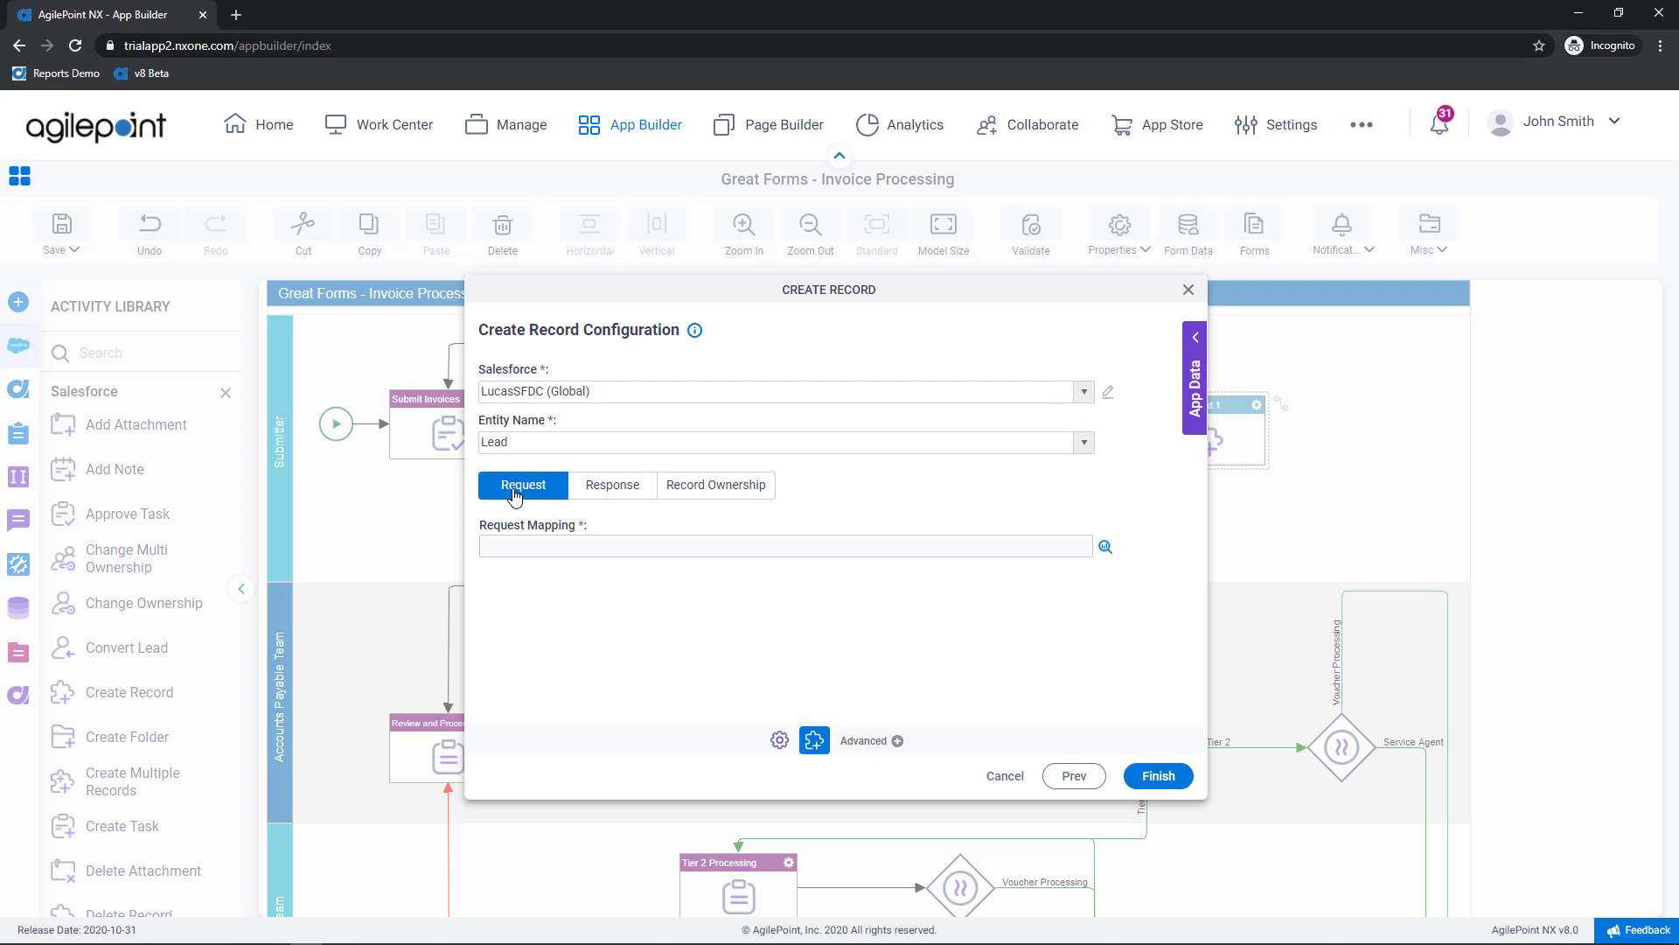
left_click(1108, 548)
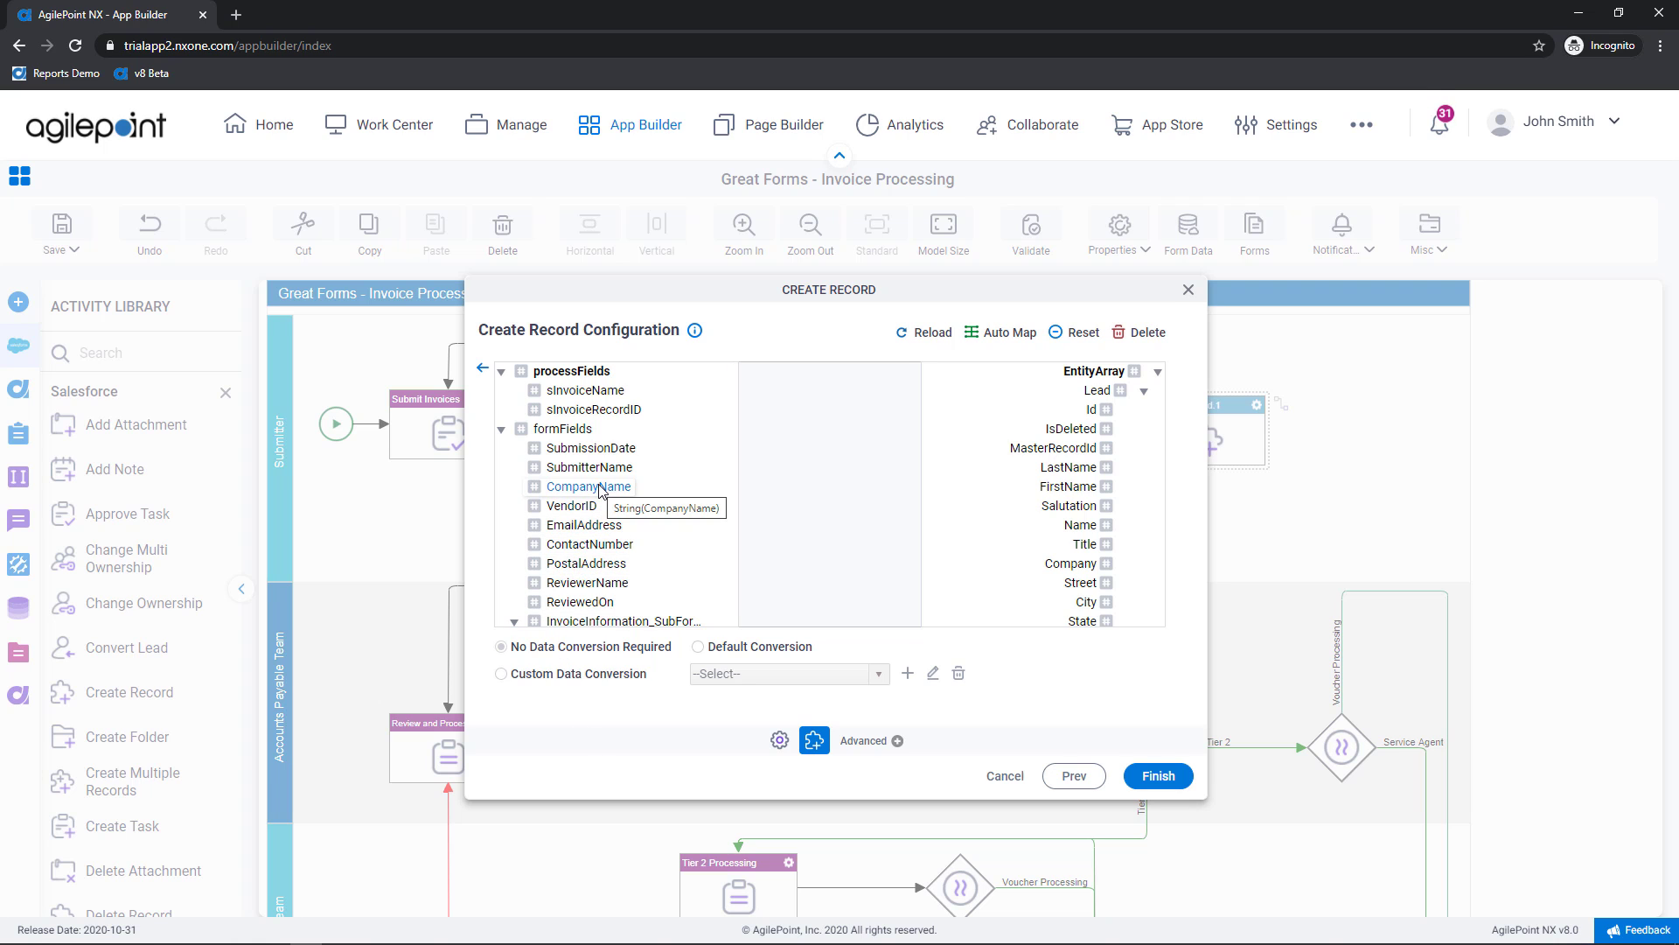
left_click_drag(584, 495, 1054, 557)
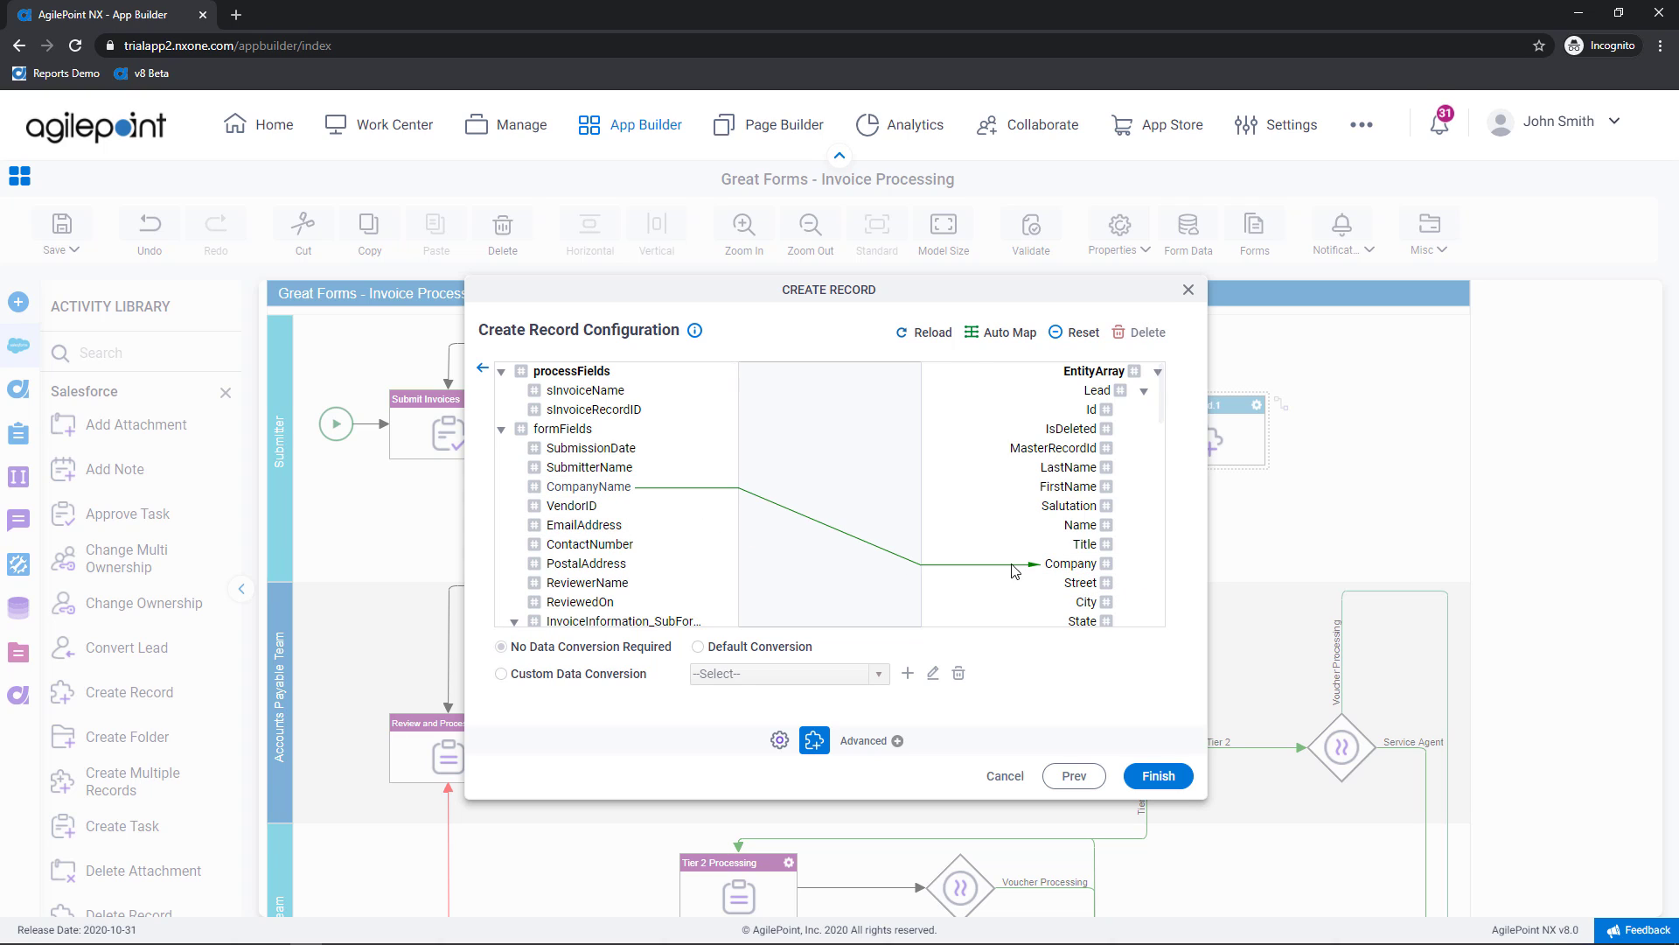
scroll(586, 560, "down", 1)
scroll(586, 560, "down", 6)
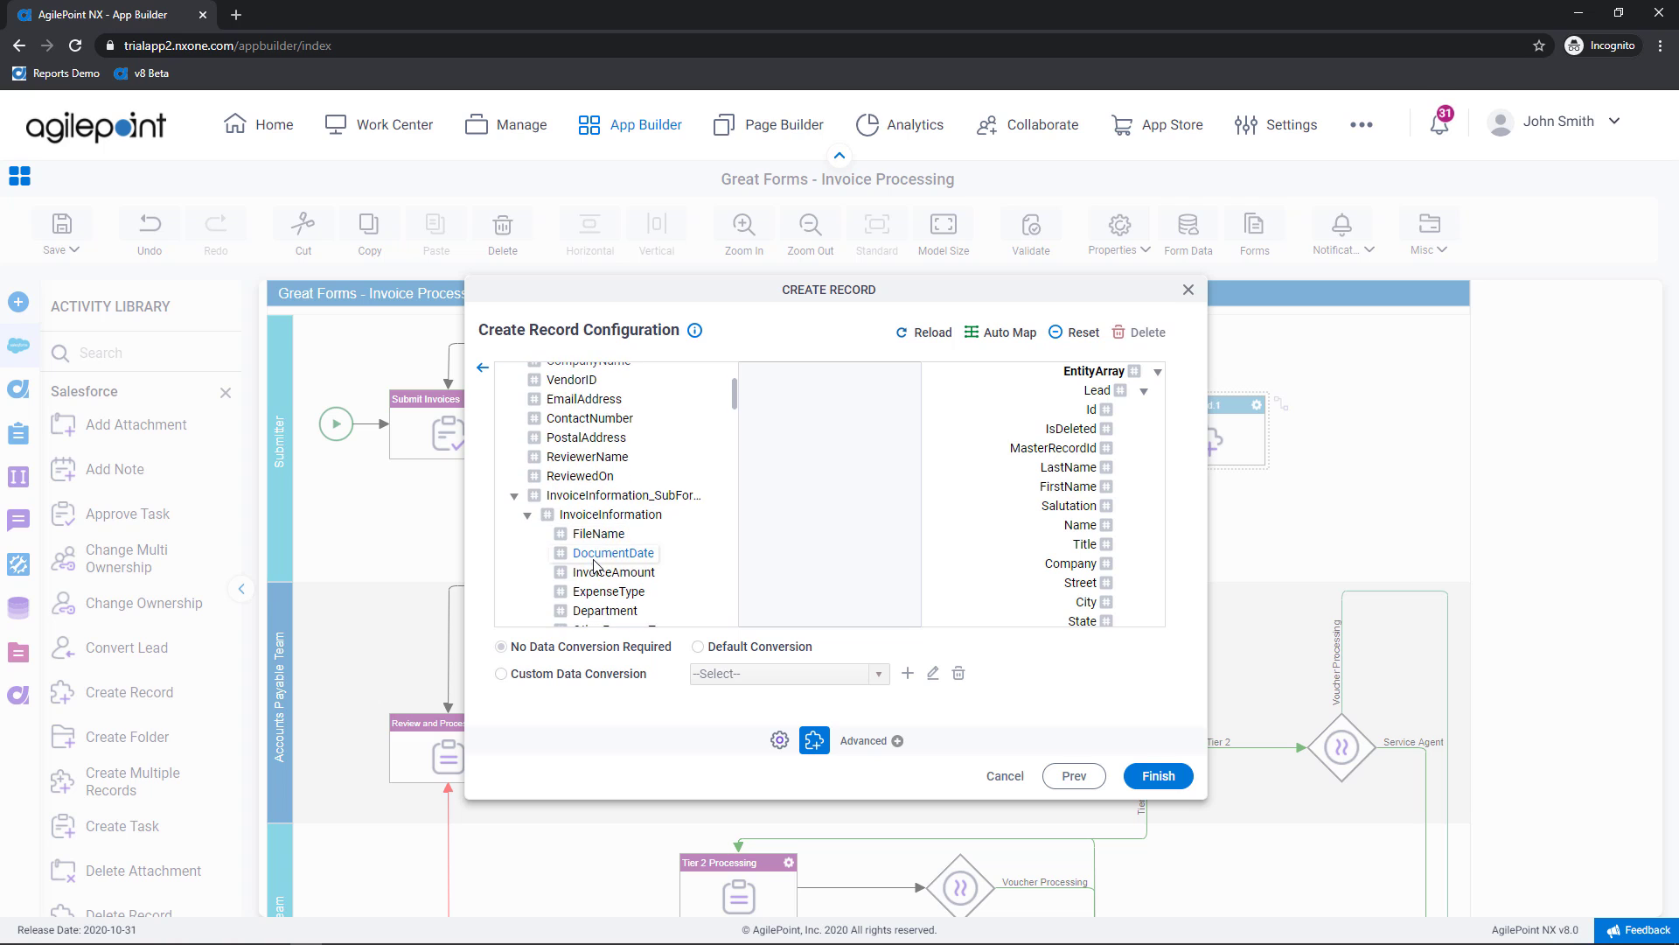
scroll(600, 569, "down", 1)
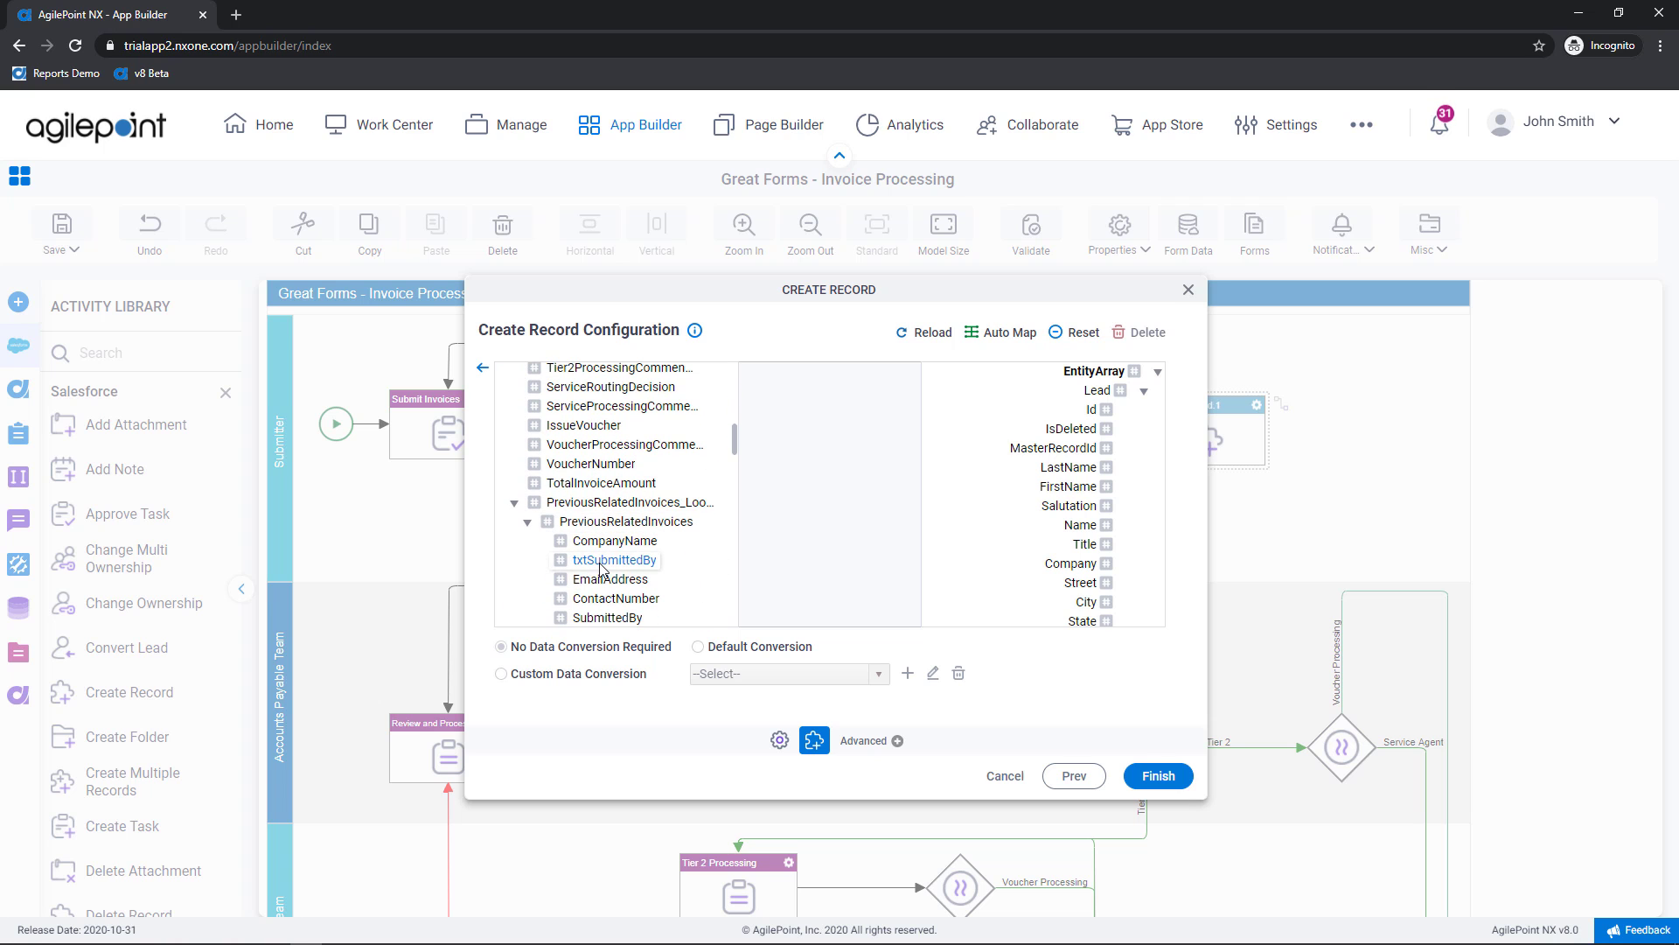
left_click_drag(641, 558, 1083, 528)
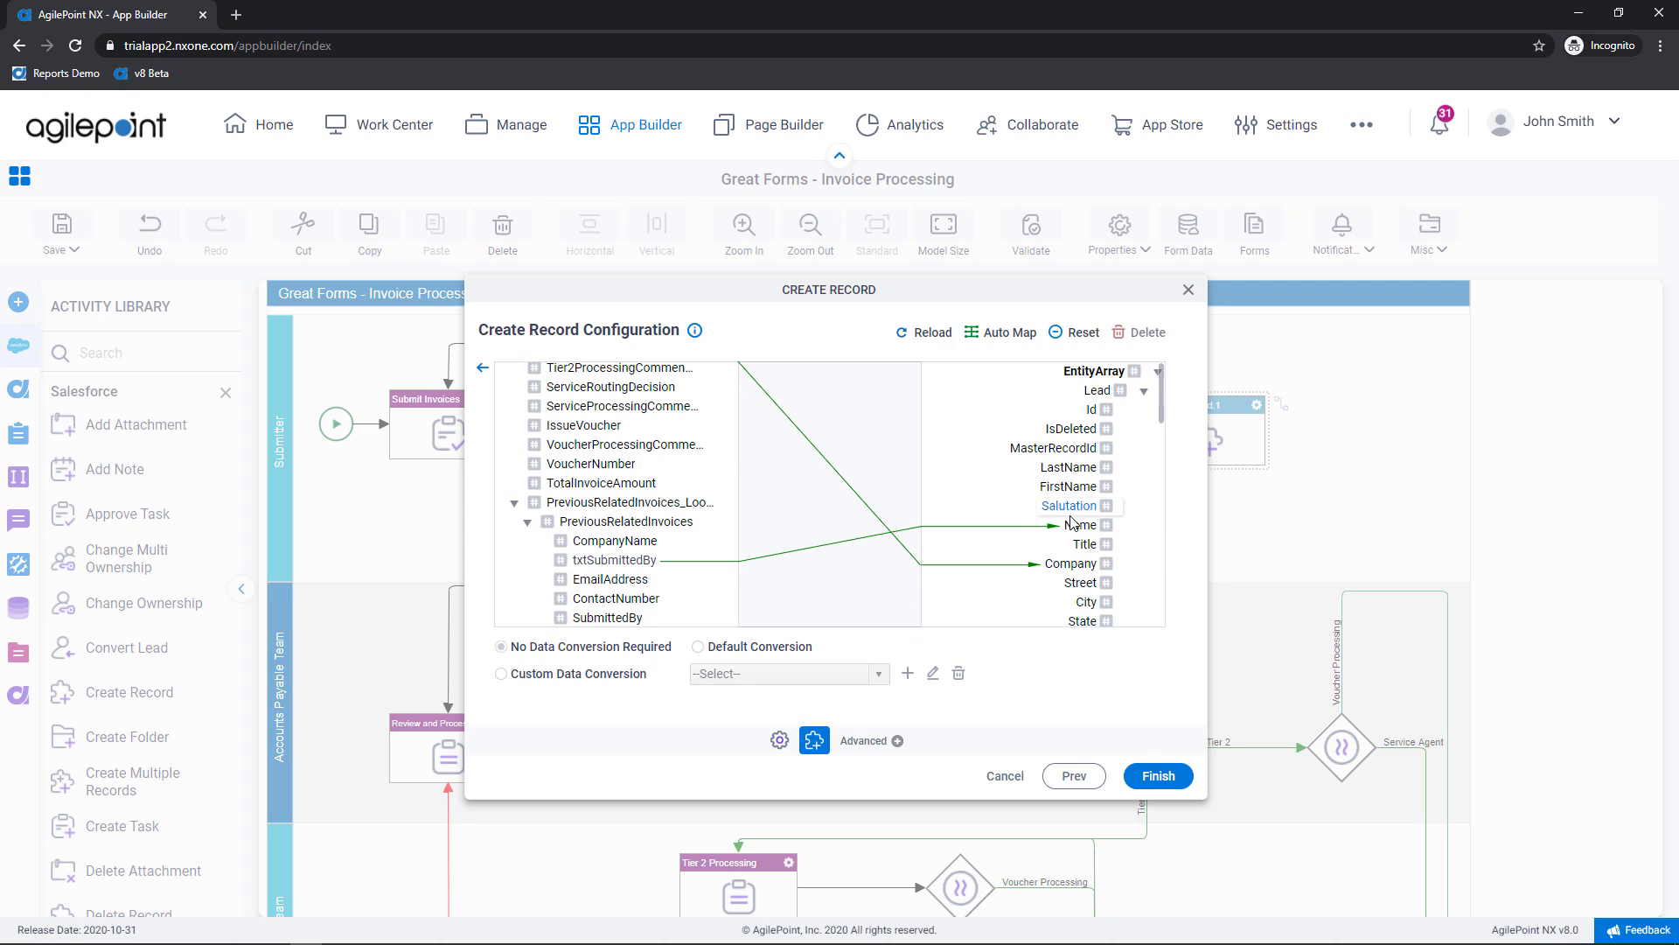
scroll(1074, 530, "down", 2)
scroll(1074, 530, "down", 3)
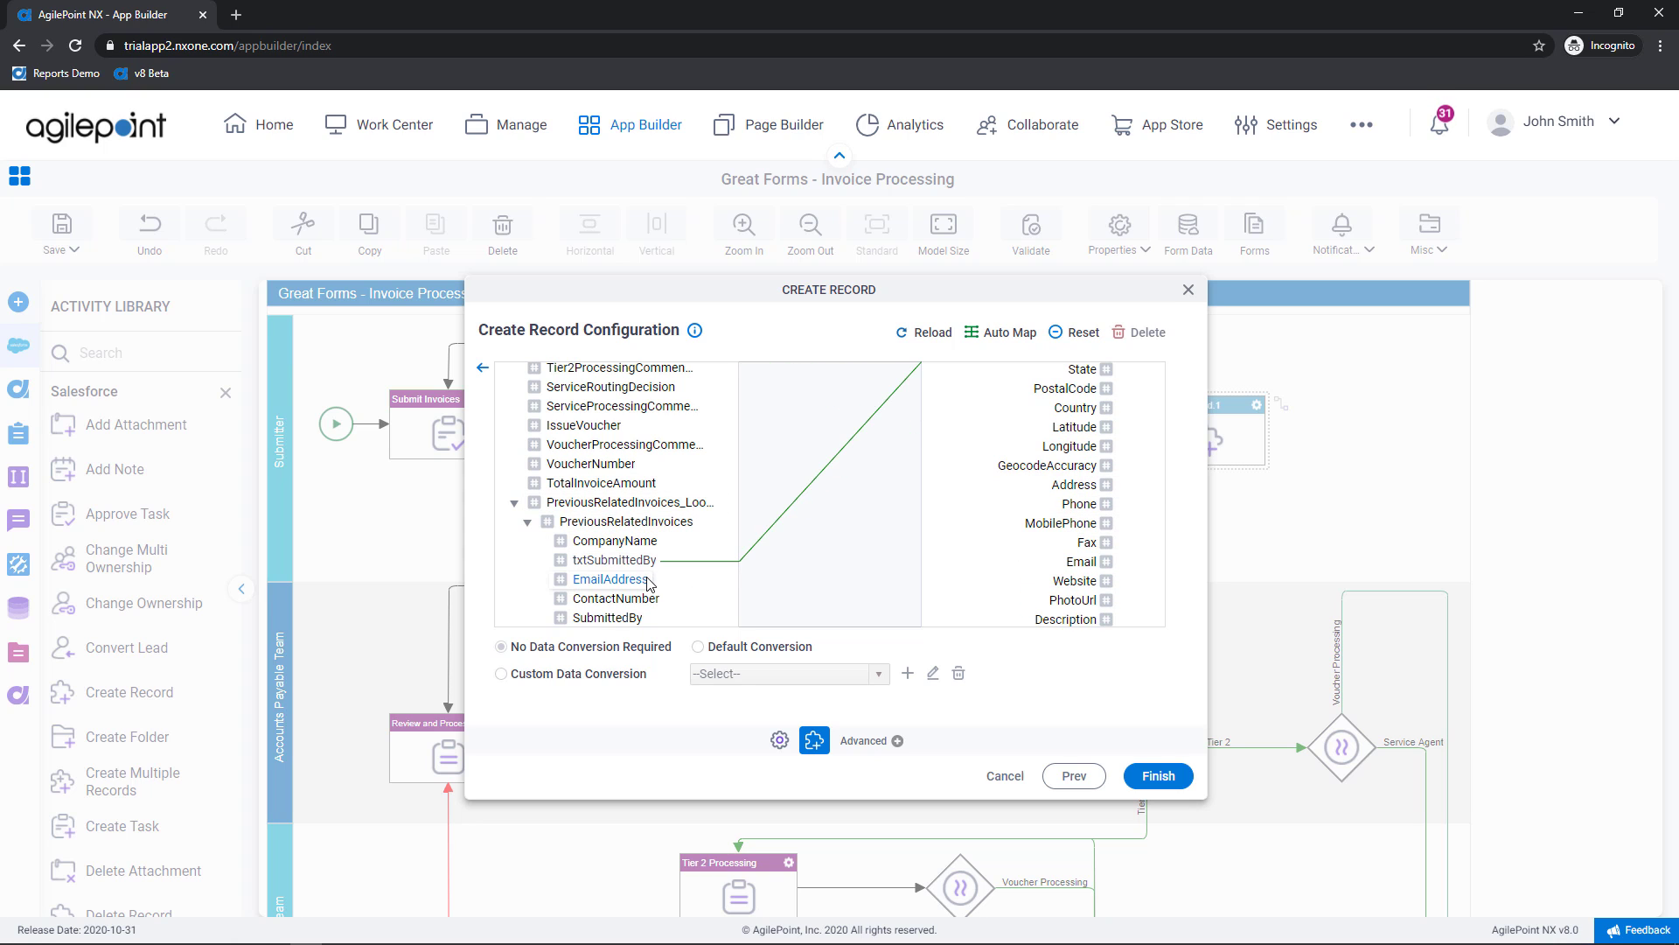
left_click_drag(648, 584, 1082, 569)
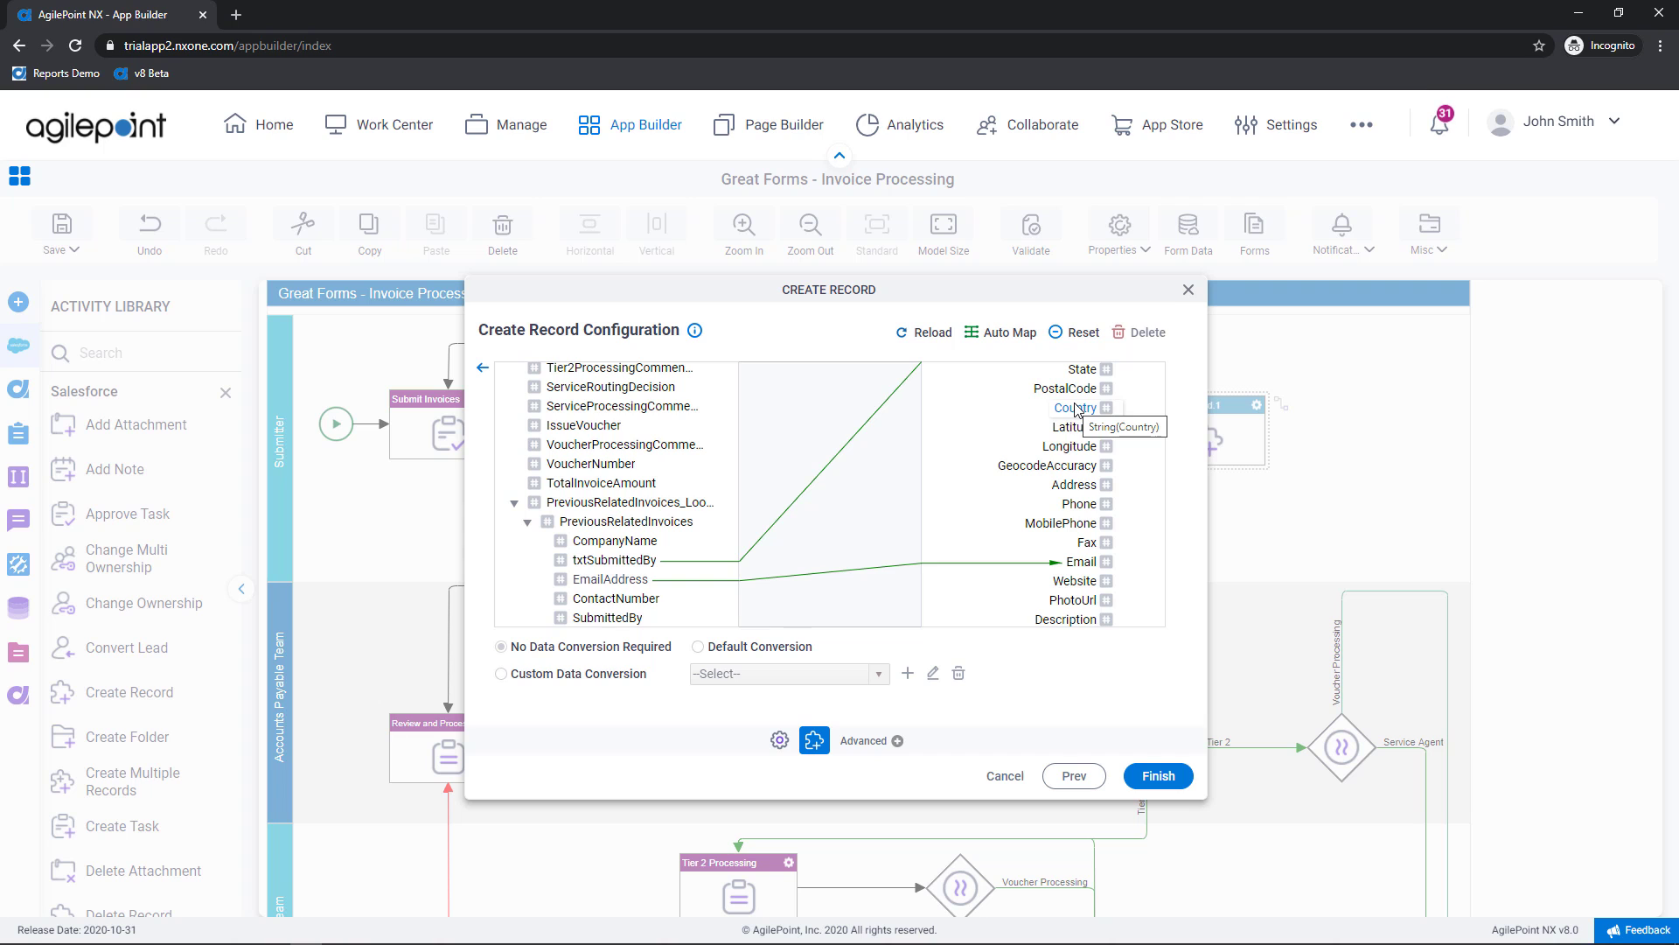
Close the Create Record configuration without finishing it and delete the activity from the Submitter lane
left_click(1188, 290)
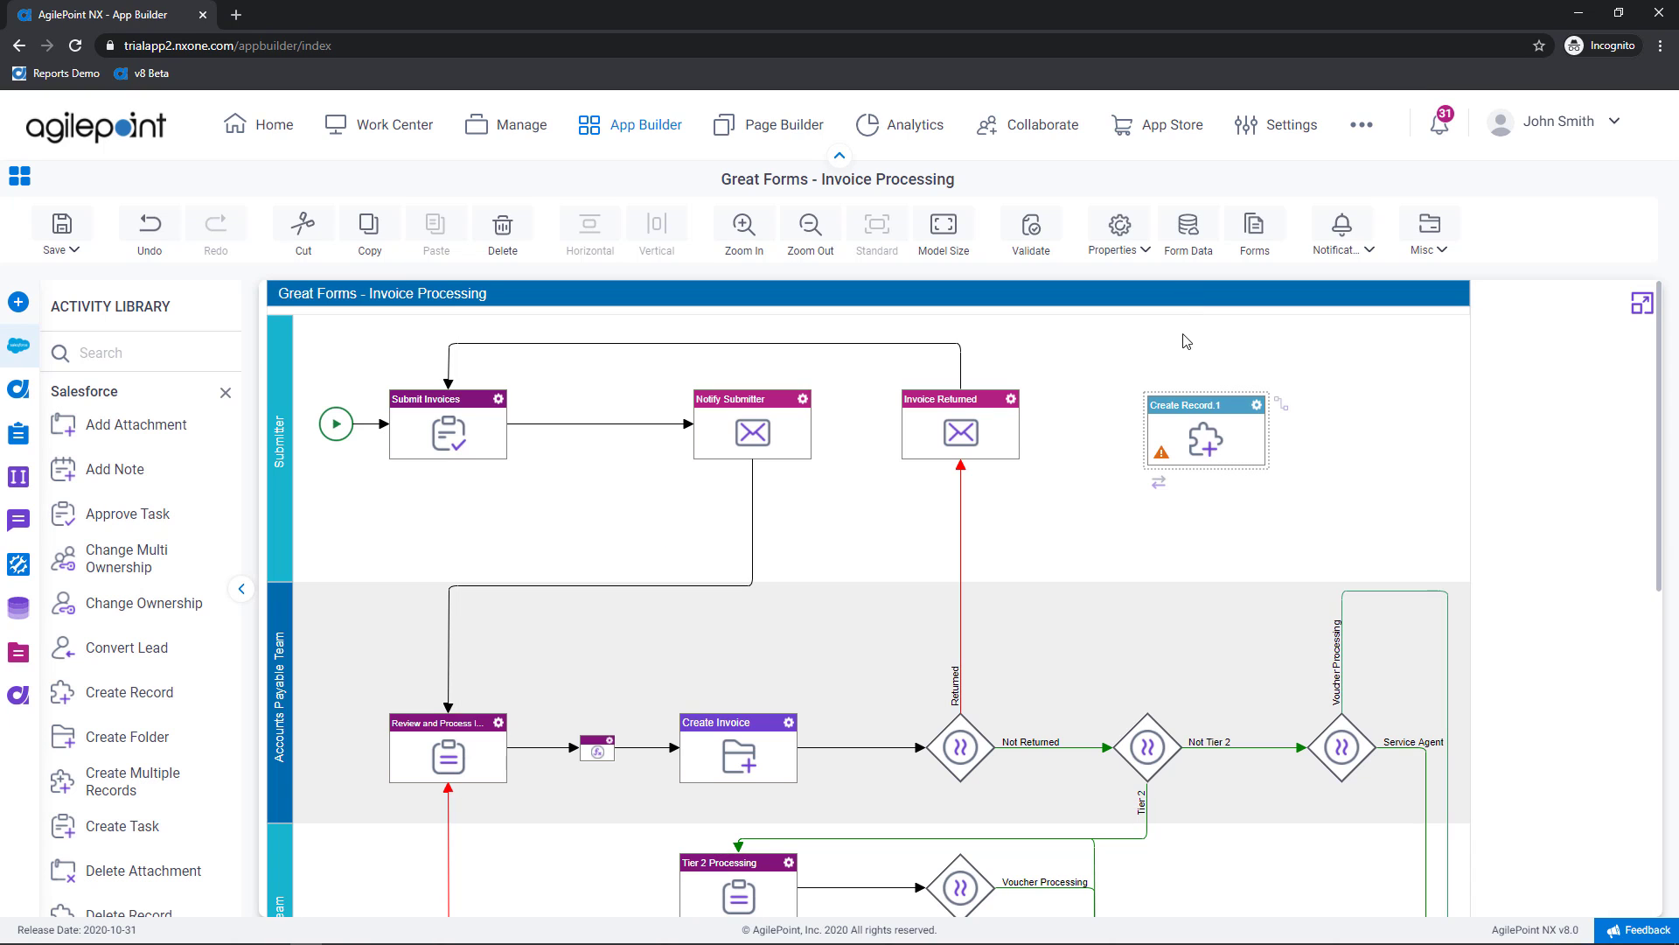
left_click(1257, 406)
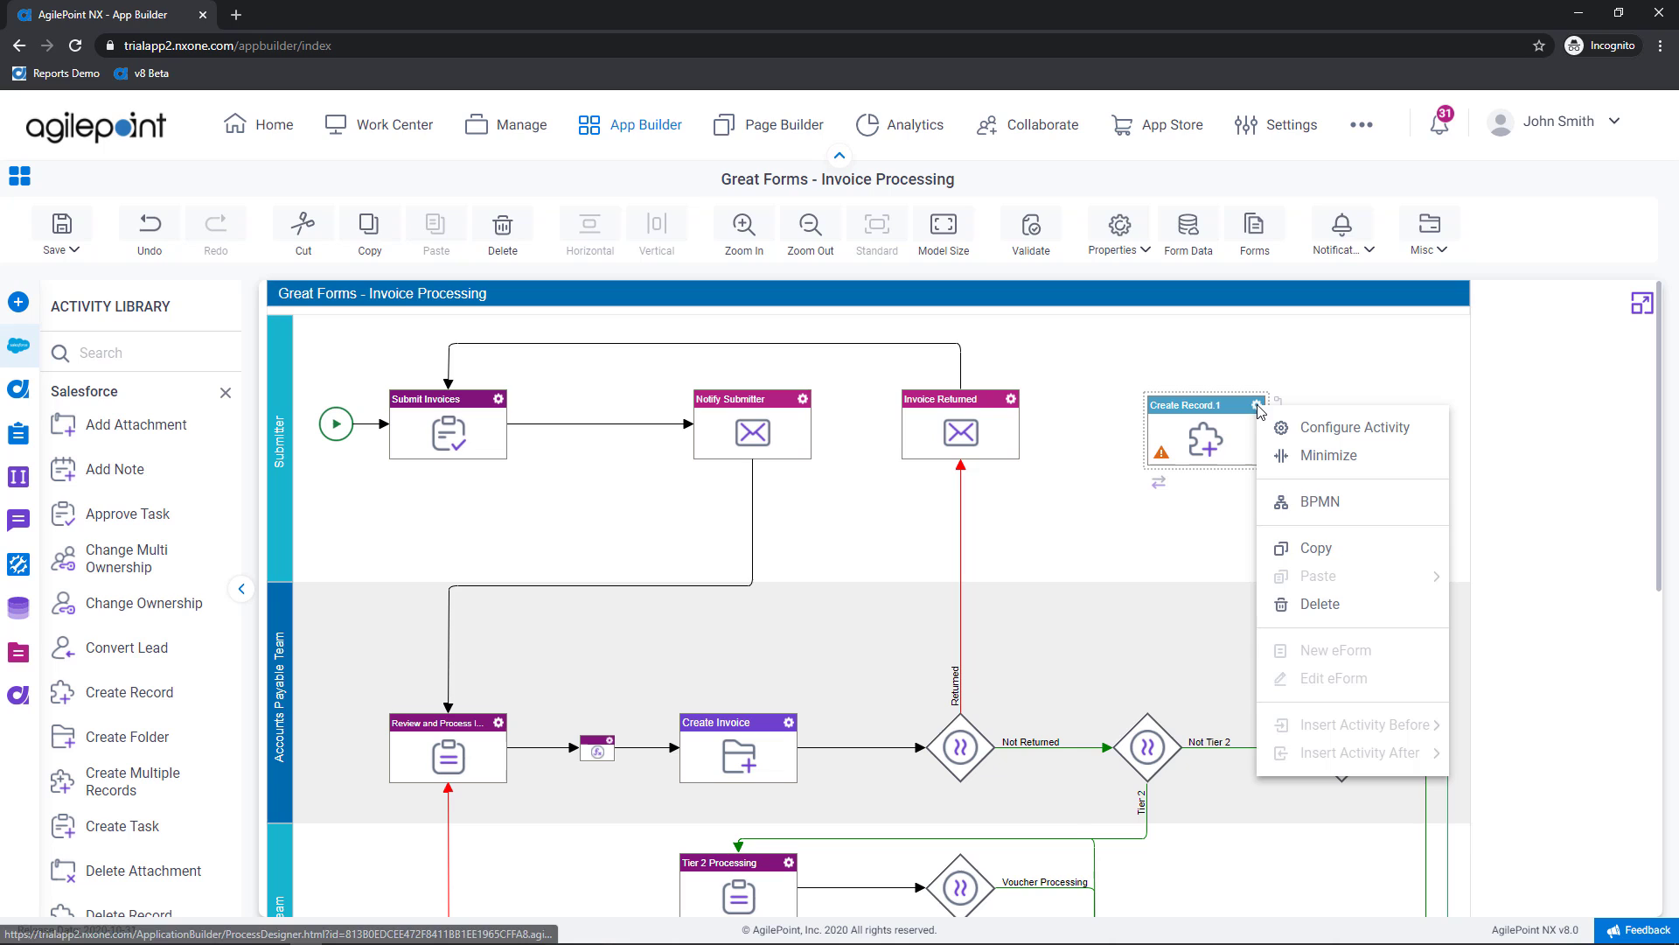
left_click(1305, 603)
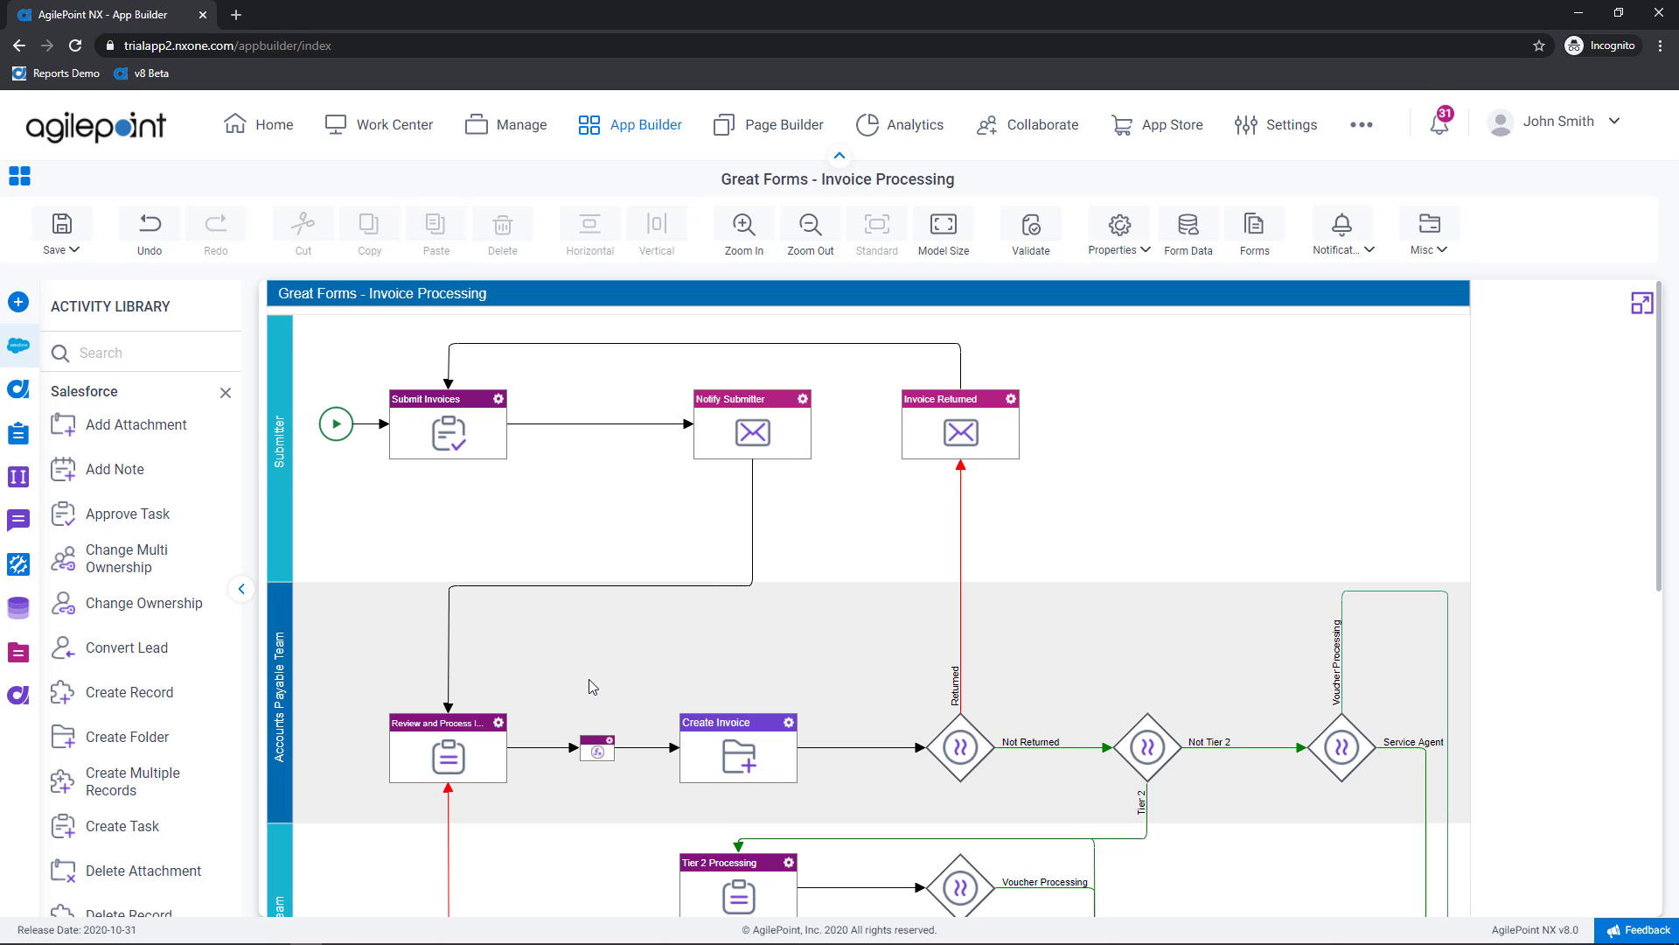
Open the configuration of the Review and Process Invoices activity and continue past its eForm selection to the general configuration
right_click(501, 739)
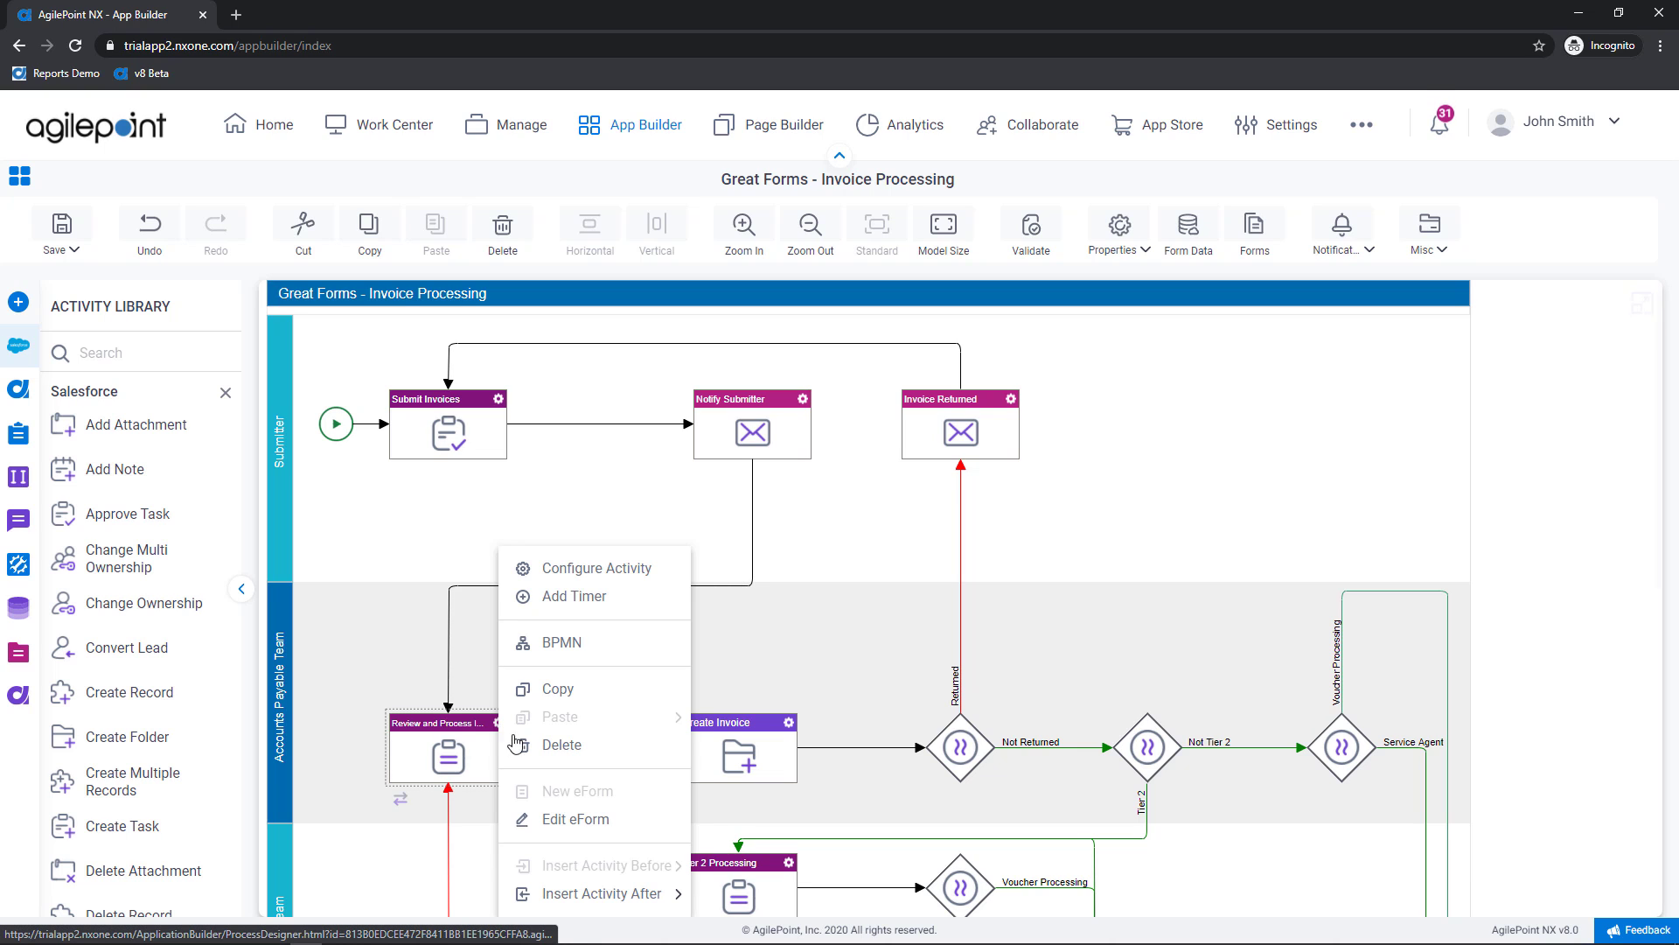
left_click(610, 569)
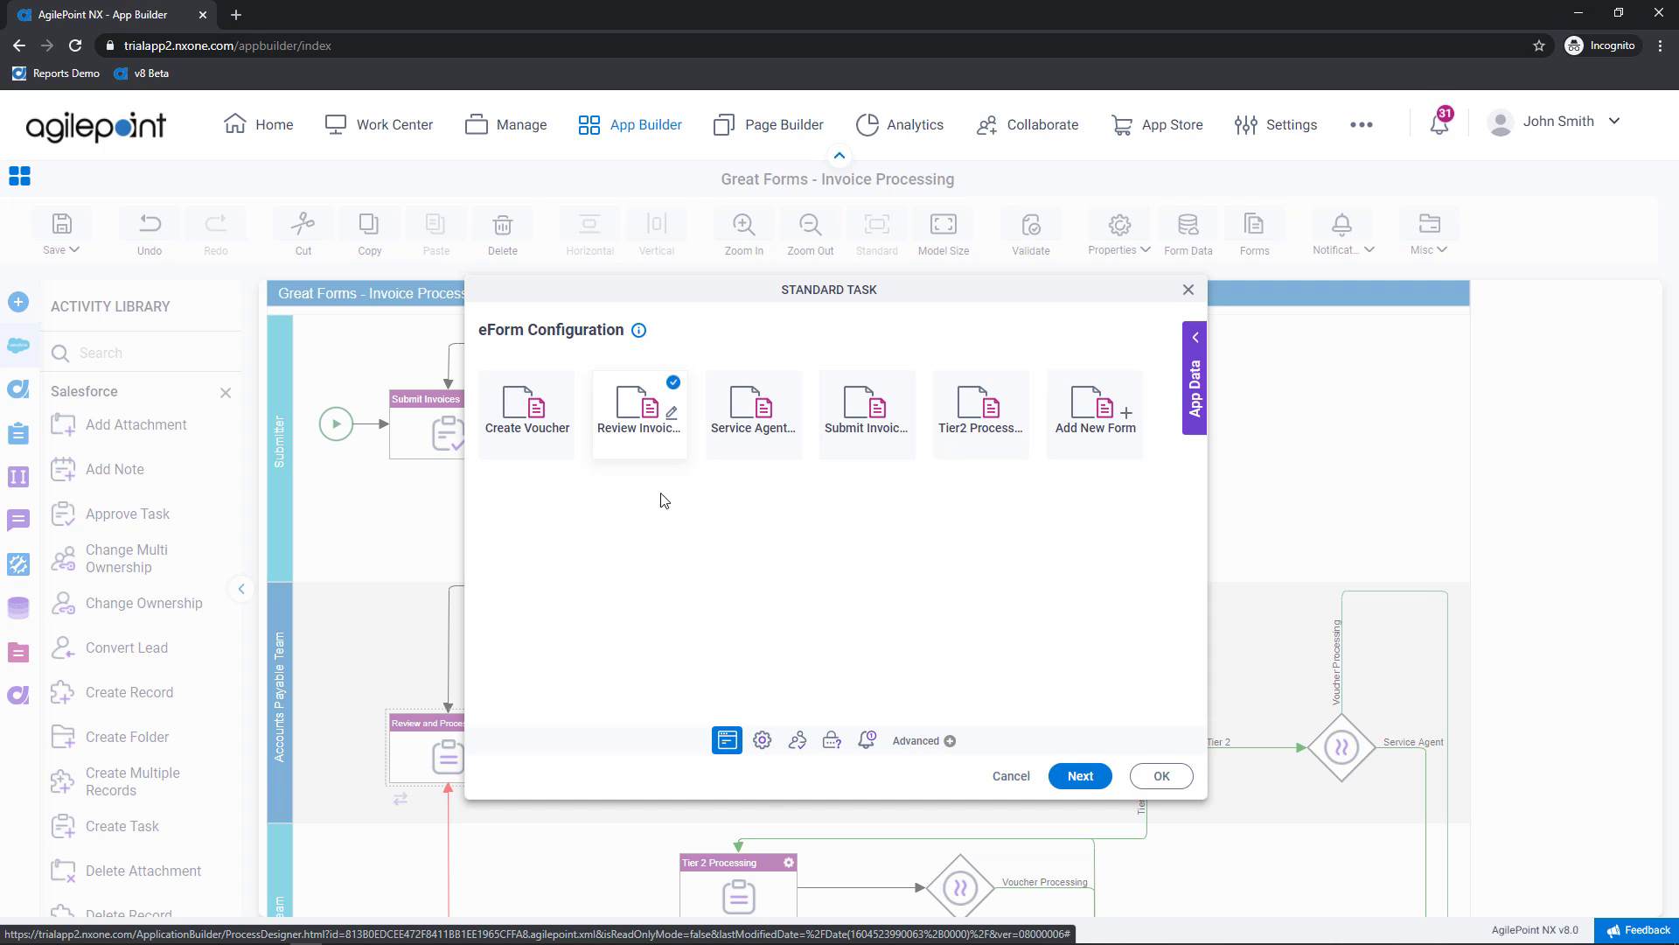
left_click(1081, 777)
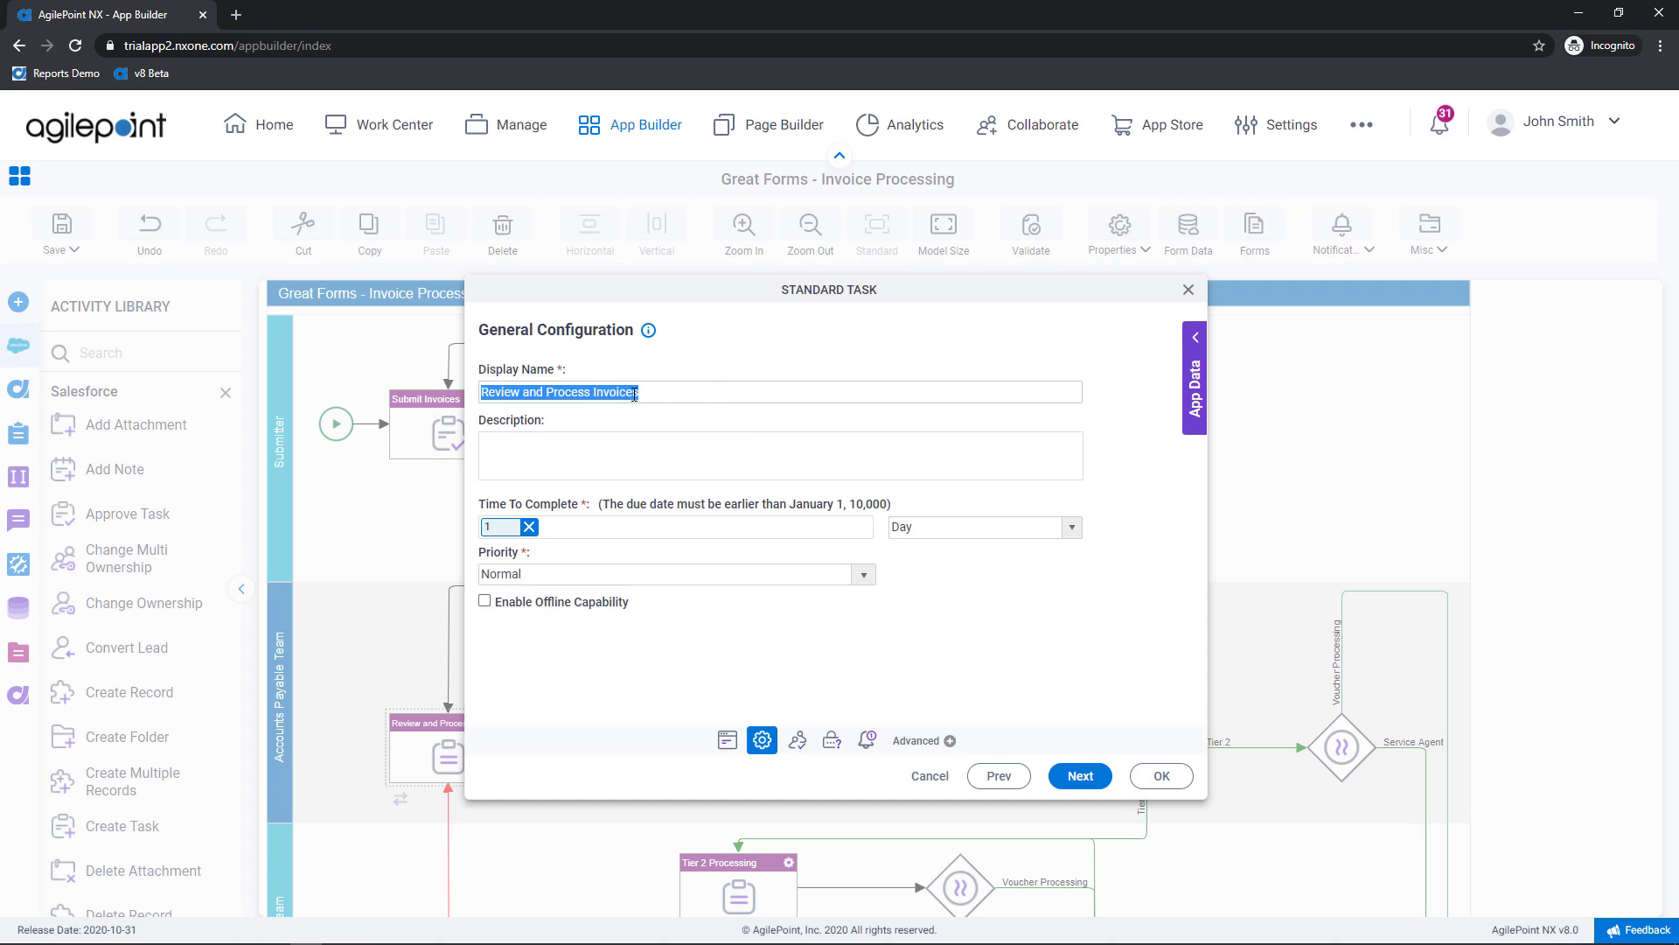
left_click(714, 392)
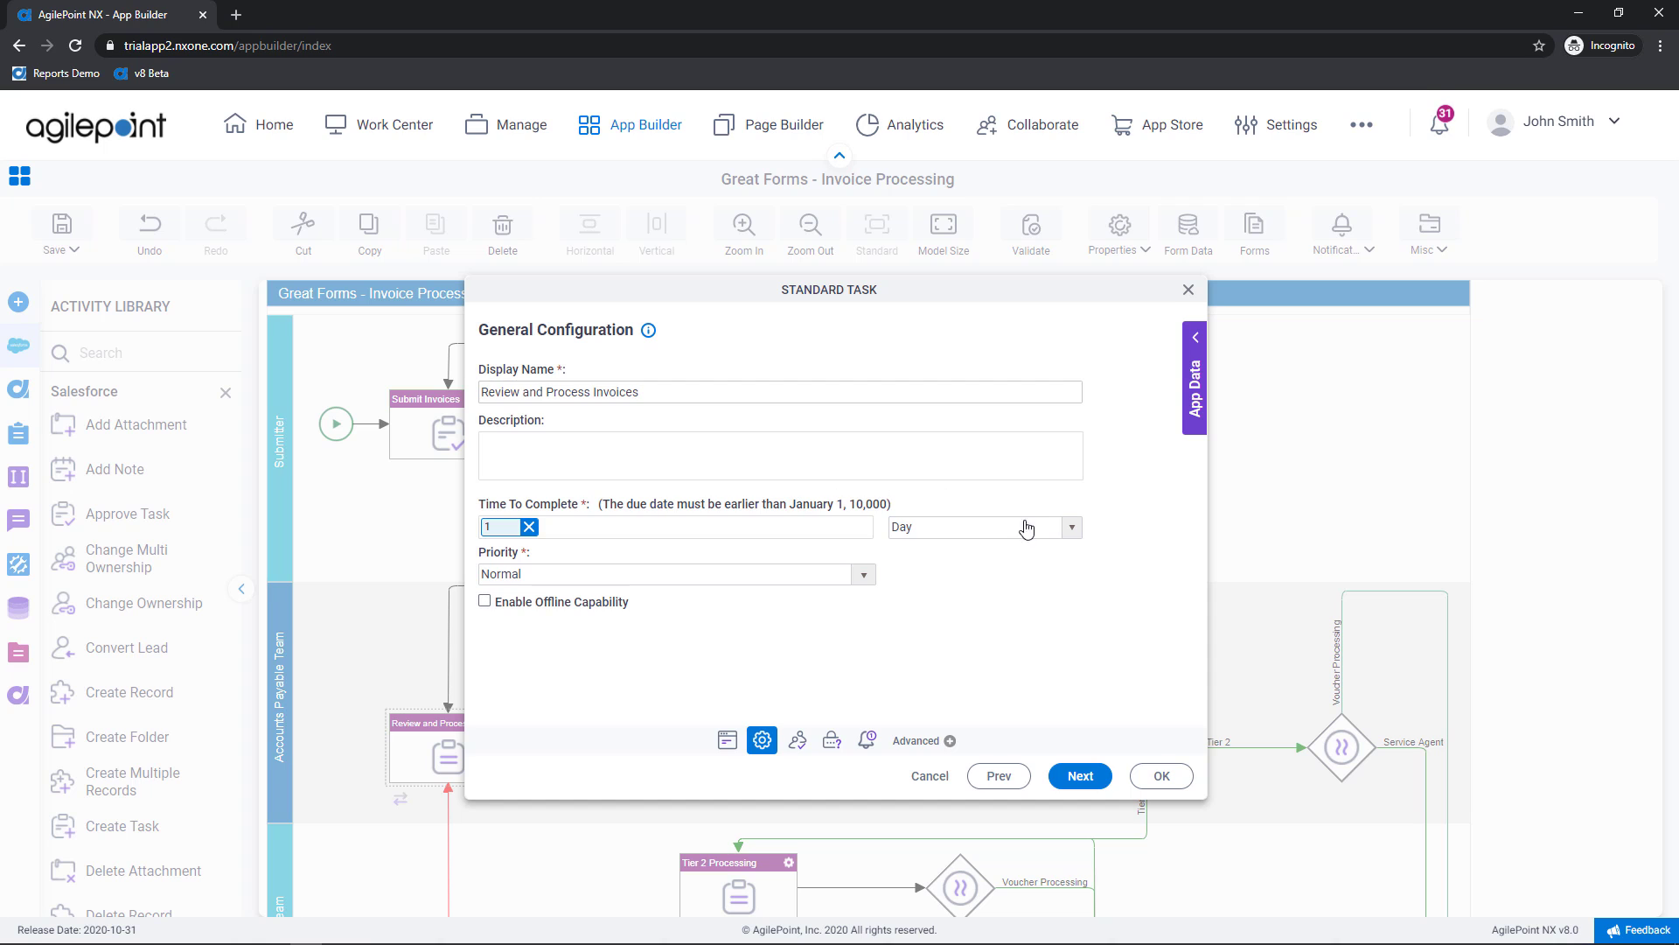
Examine the task's time-to-complete units, priority levels and offline capability setting
left_click(1072, 530)
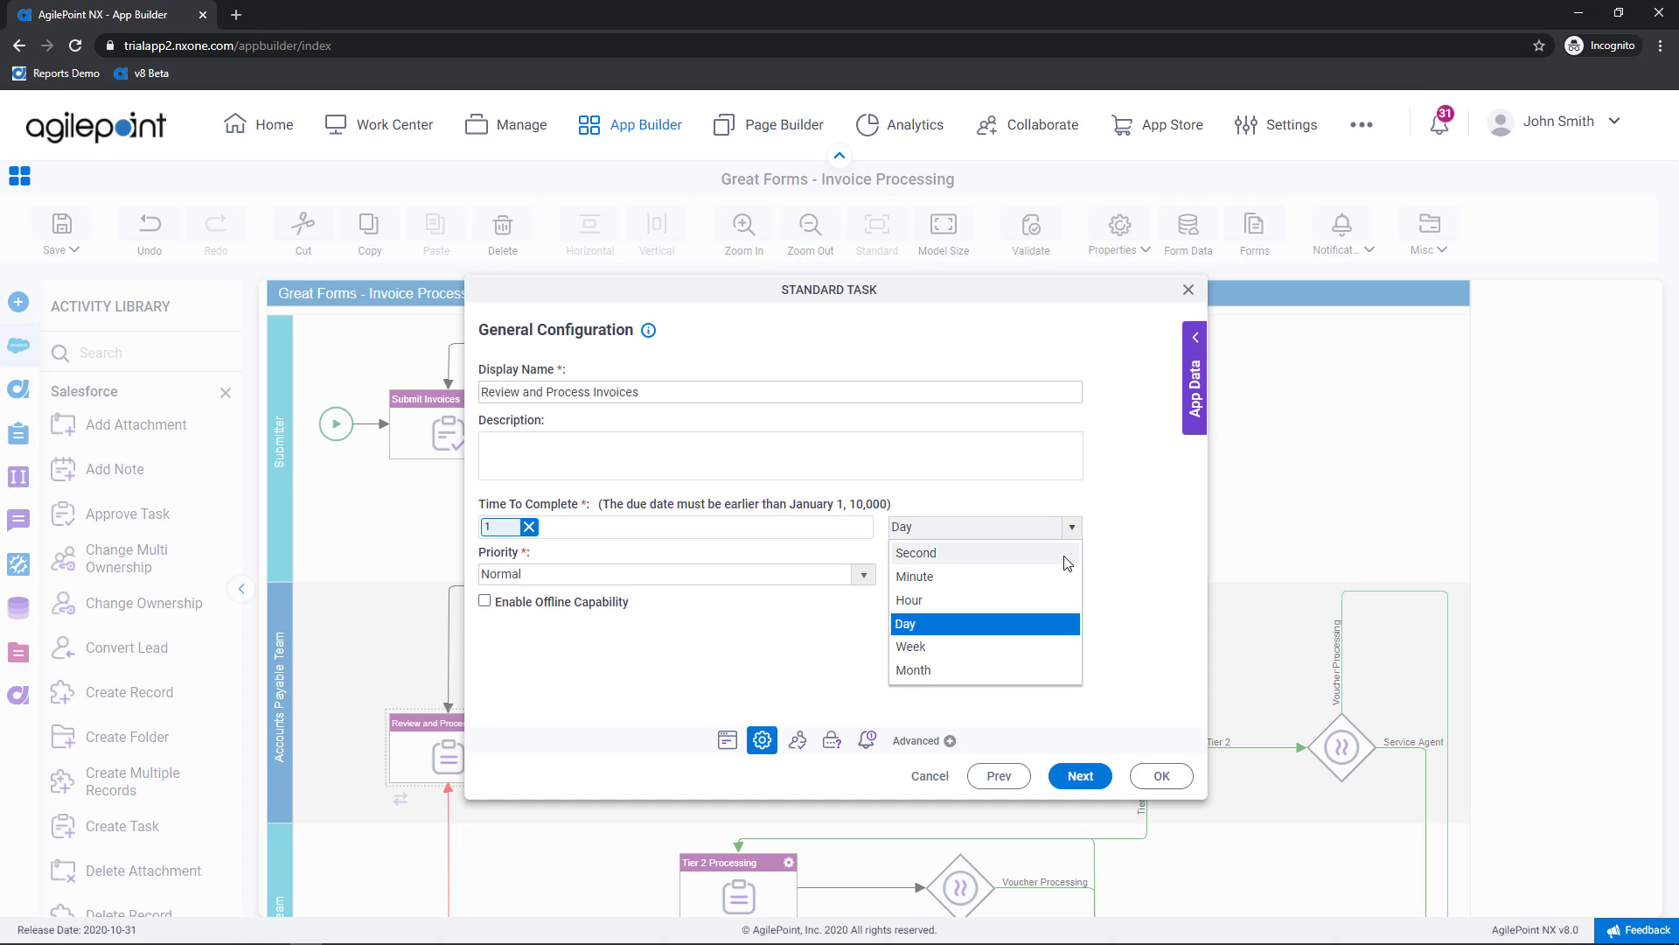
left_click(675, 691)
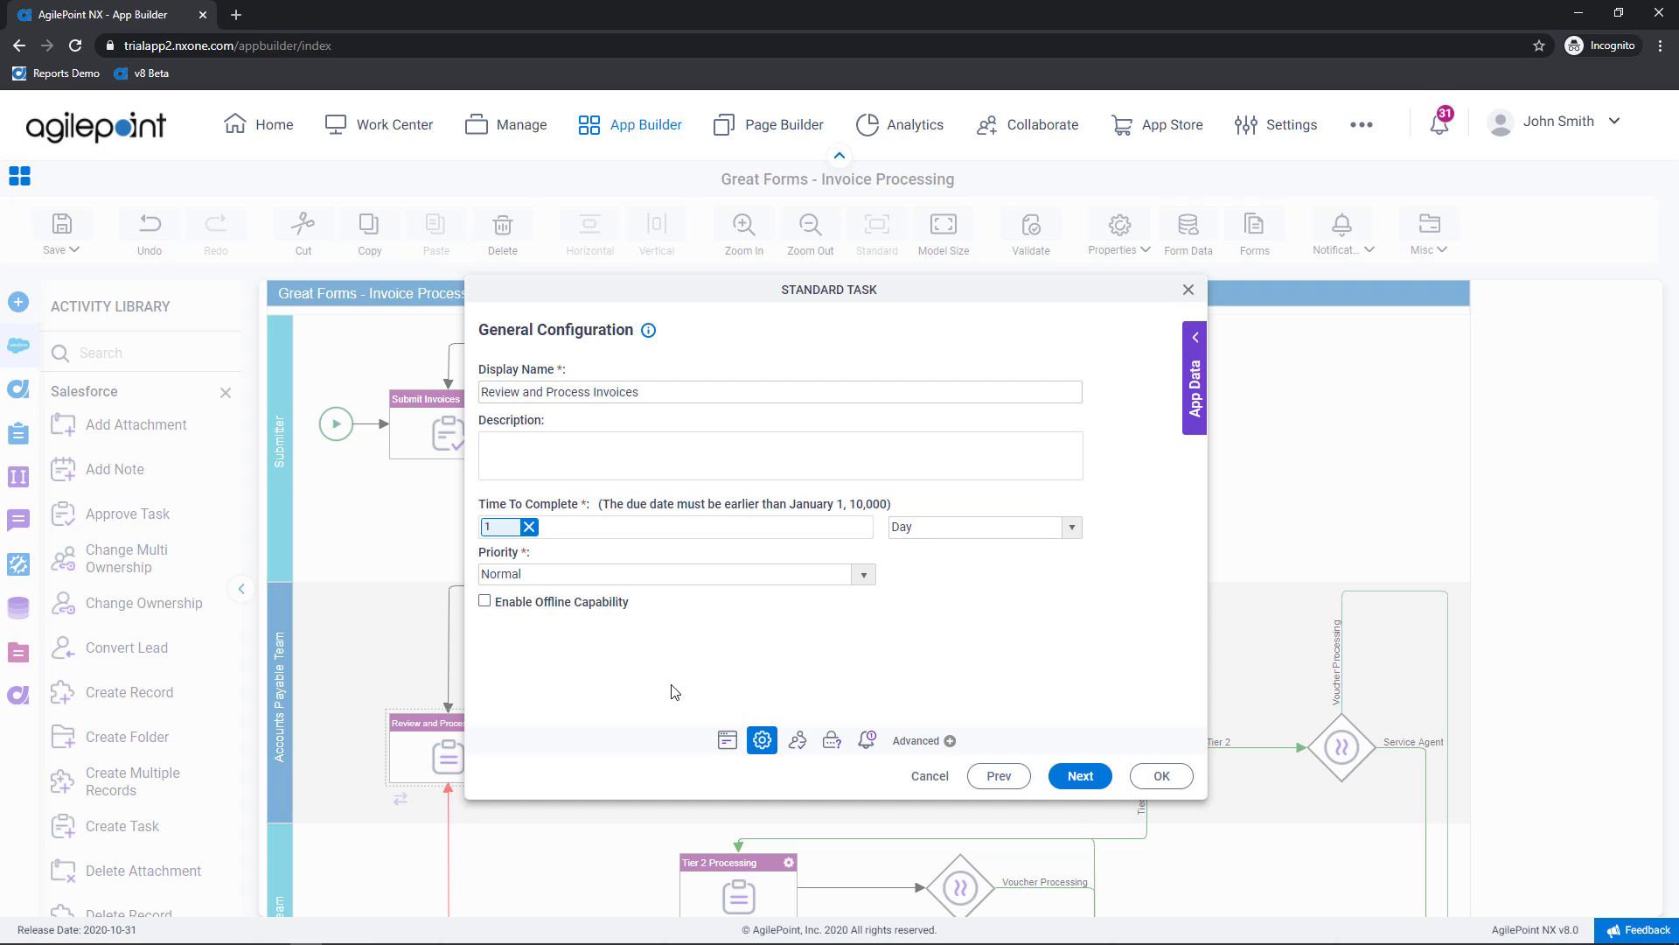
left_click(865, 577)
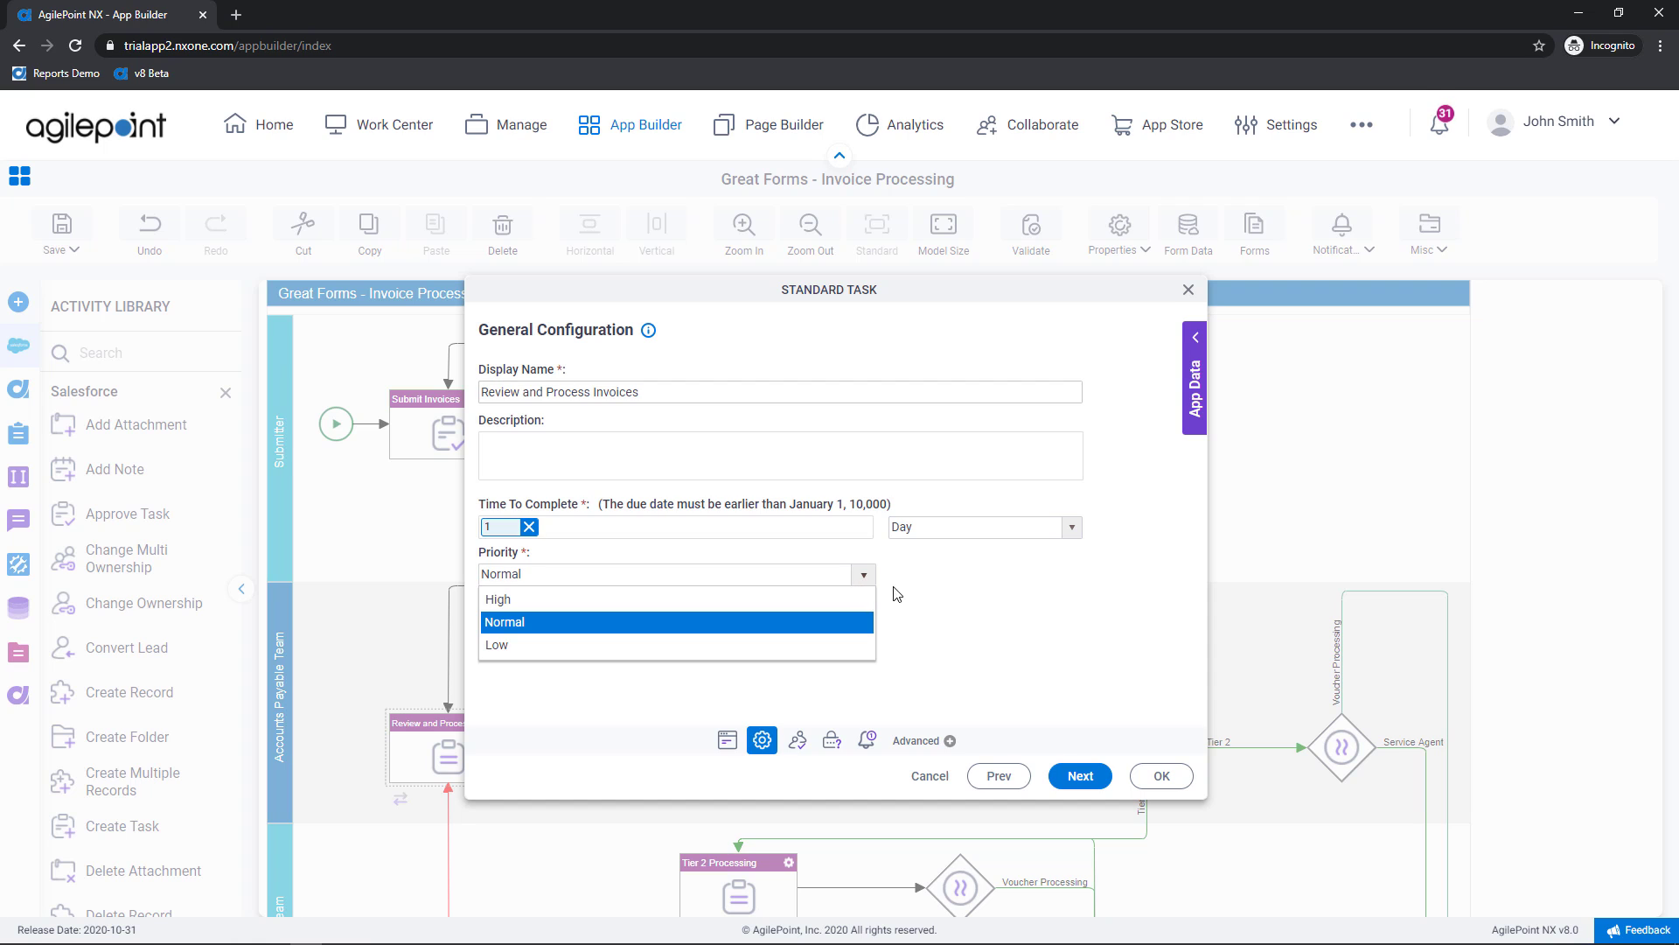
left_click(993, 609)
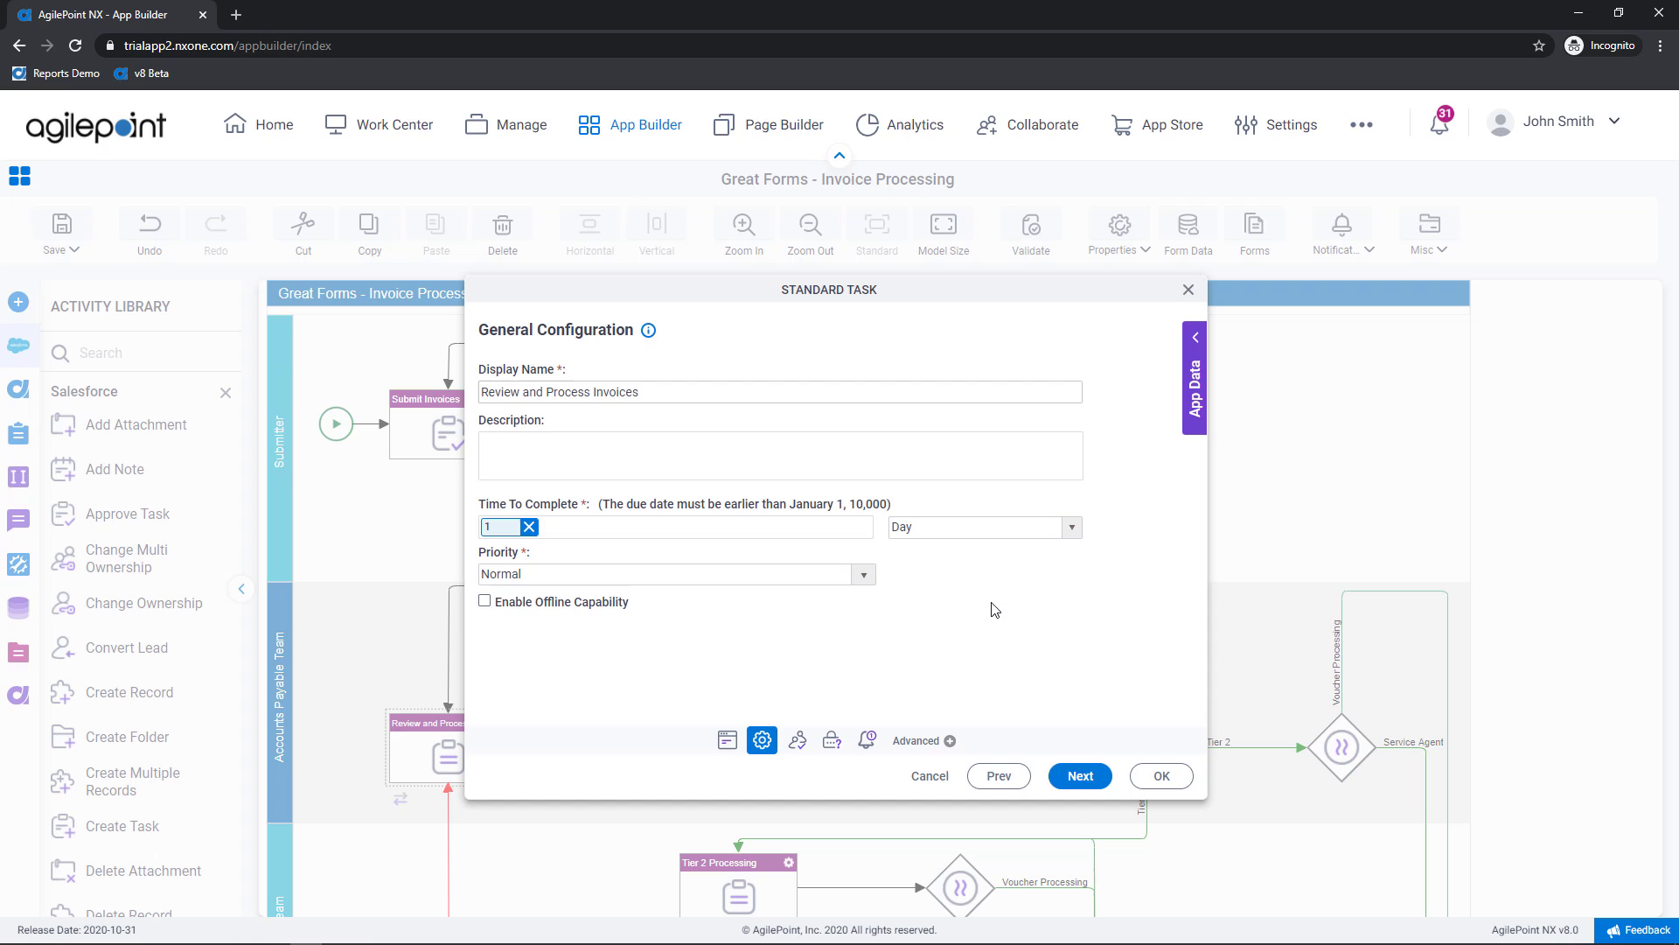
left_click(511, 603)
left_click(582, 610)
Continue to the task's participants and examine the assignable participant types and the form and external data available for assignment
left_click(1078, 779)
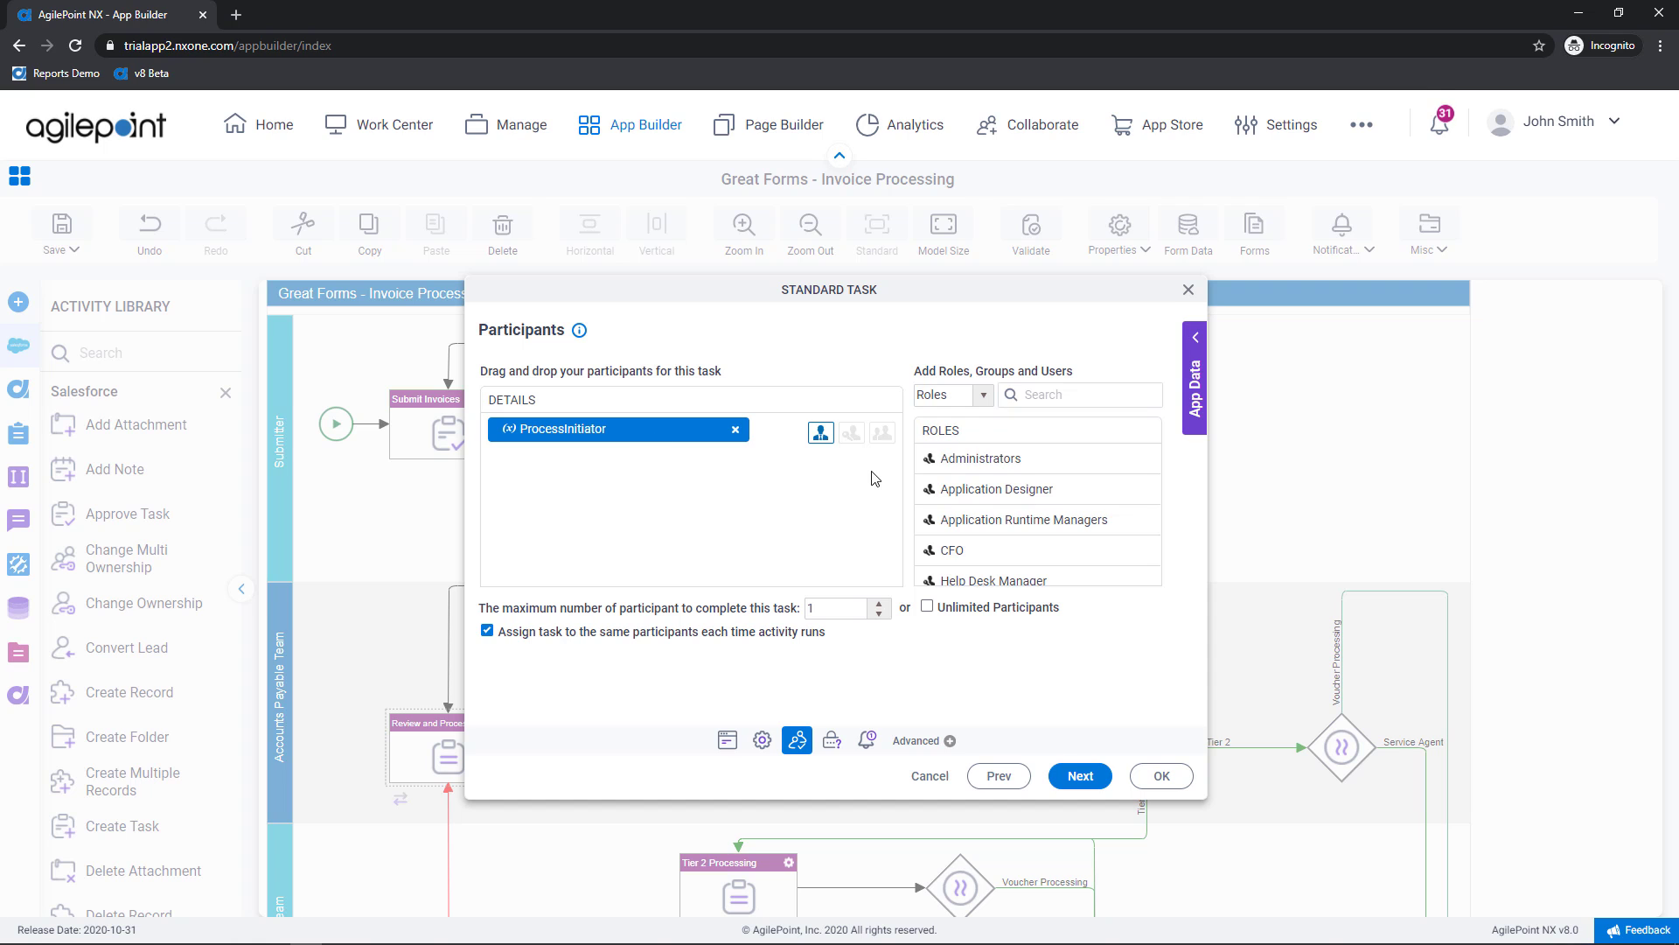
left_click(984, 399)
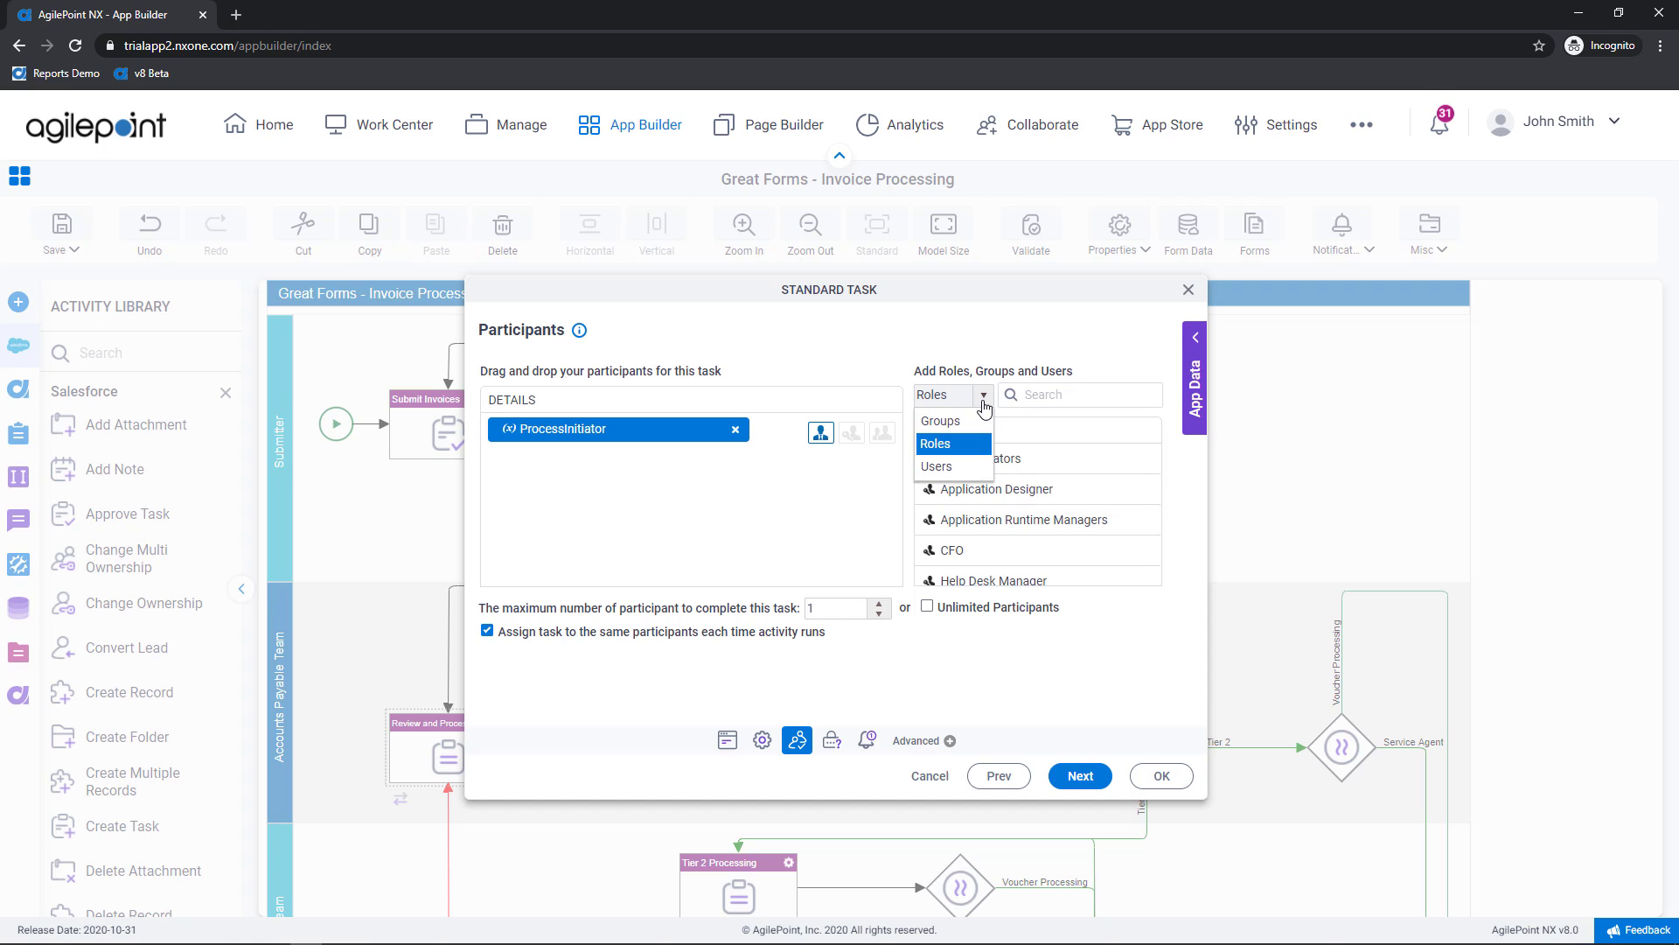
left_click(782, 523)
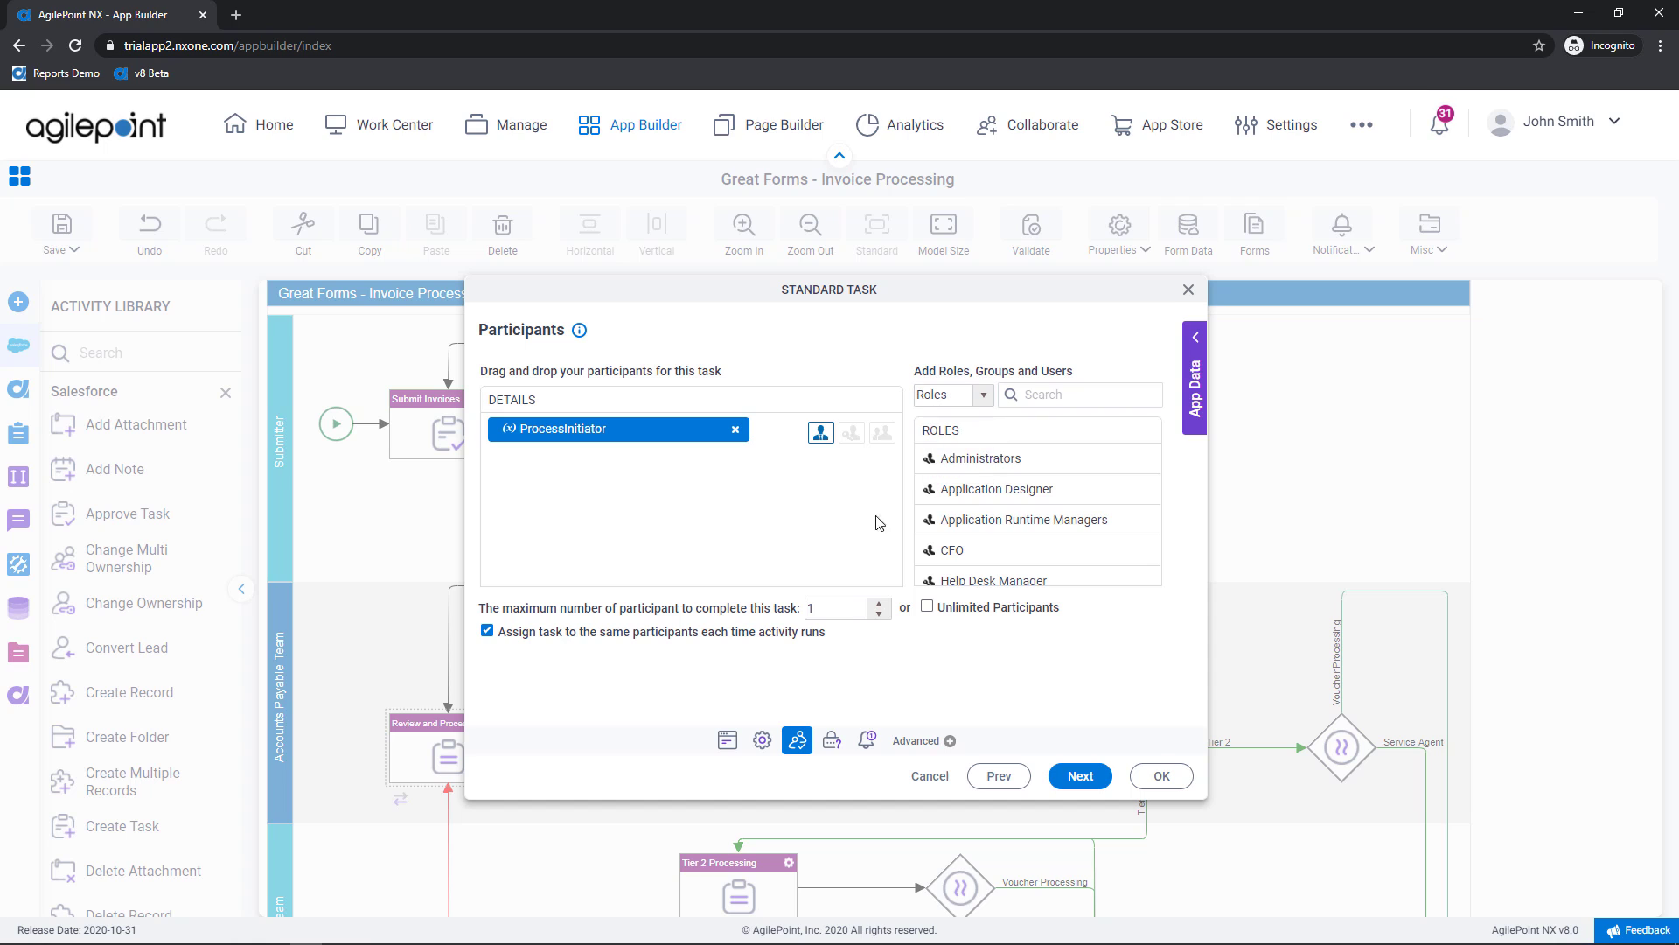
left_click(1196, 348)
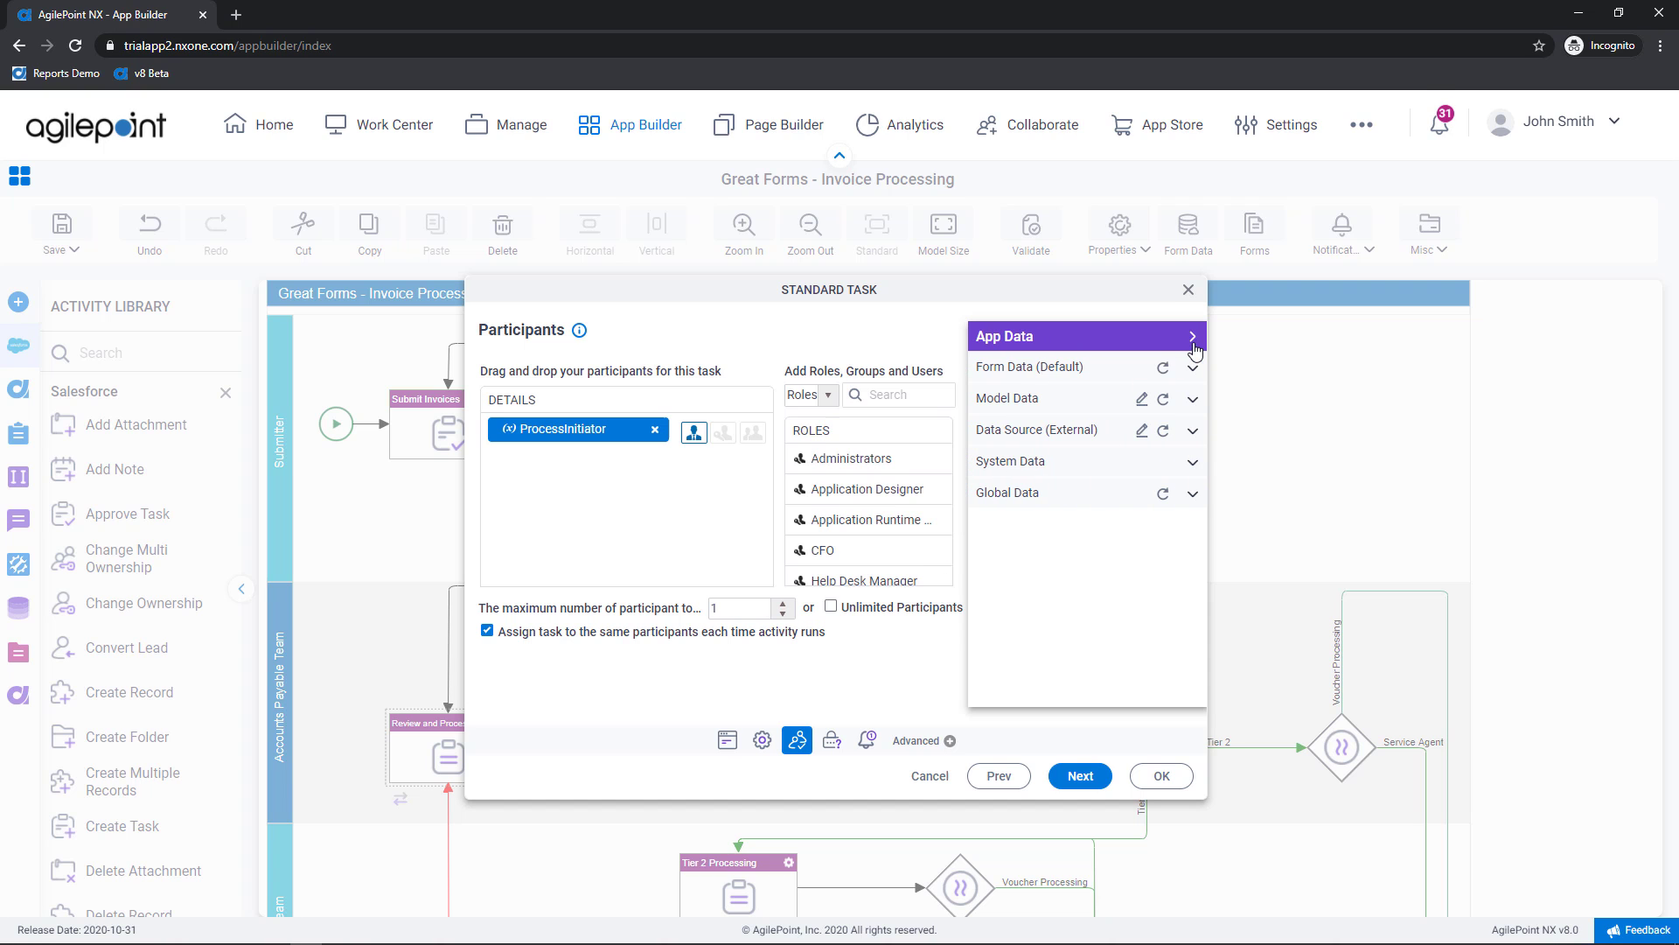
left_click(1106, 369)
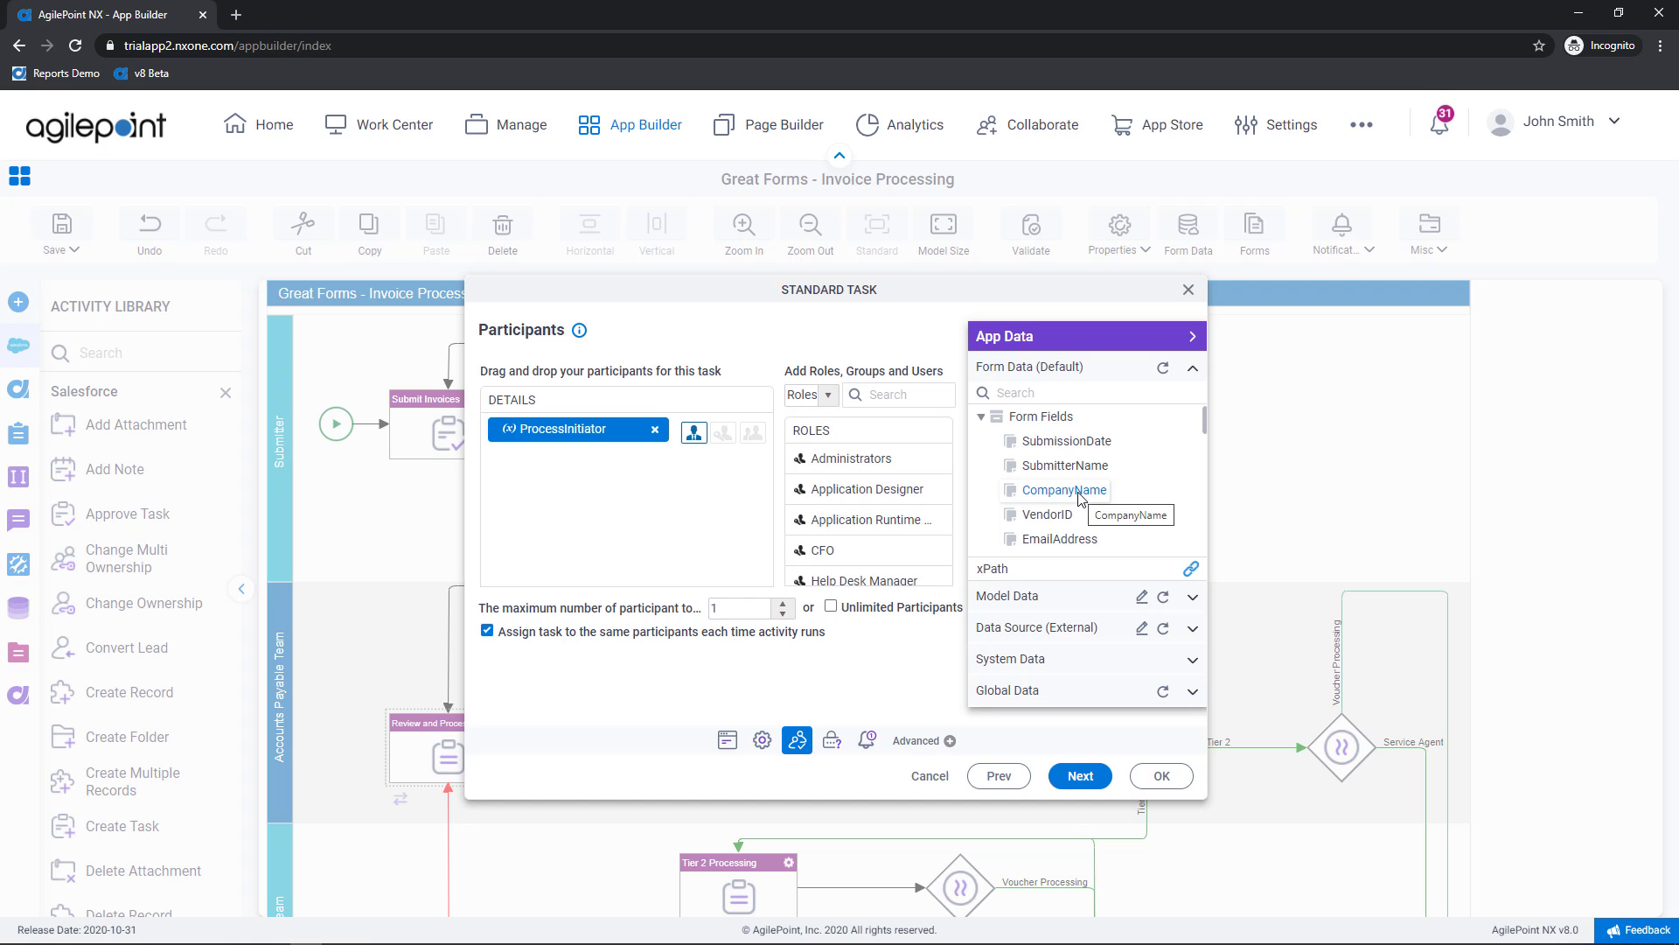
left_click(1038, 628)
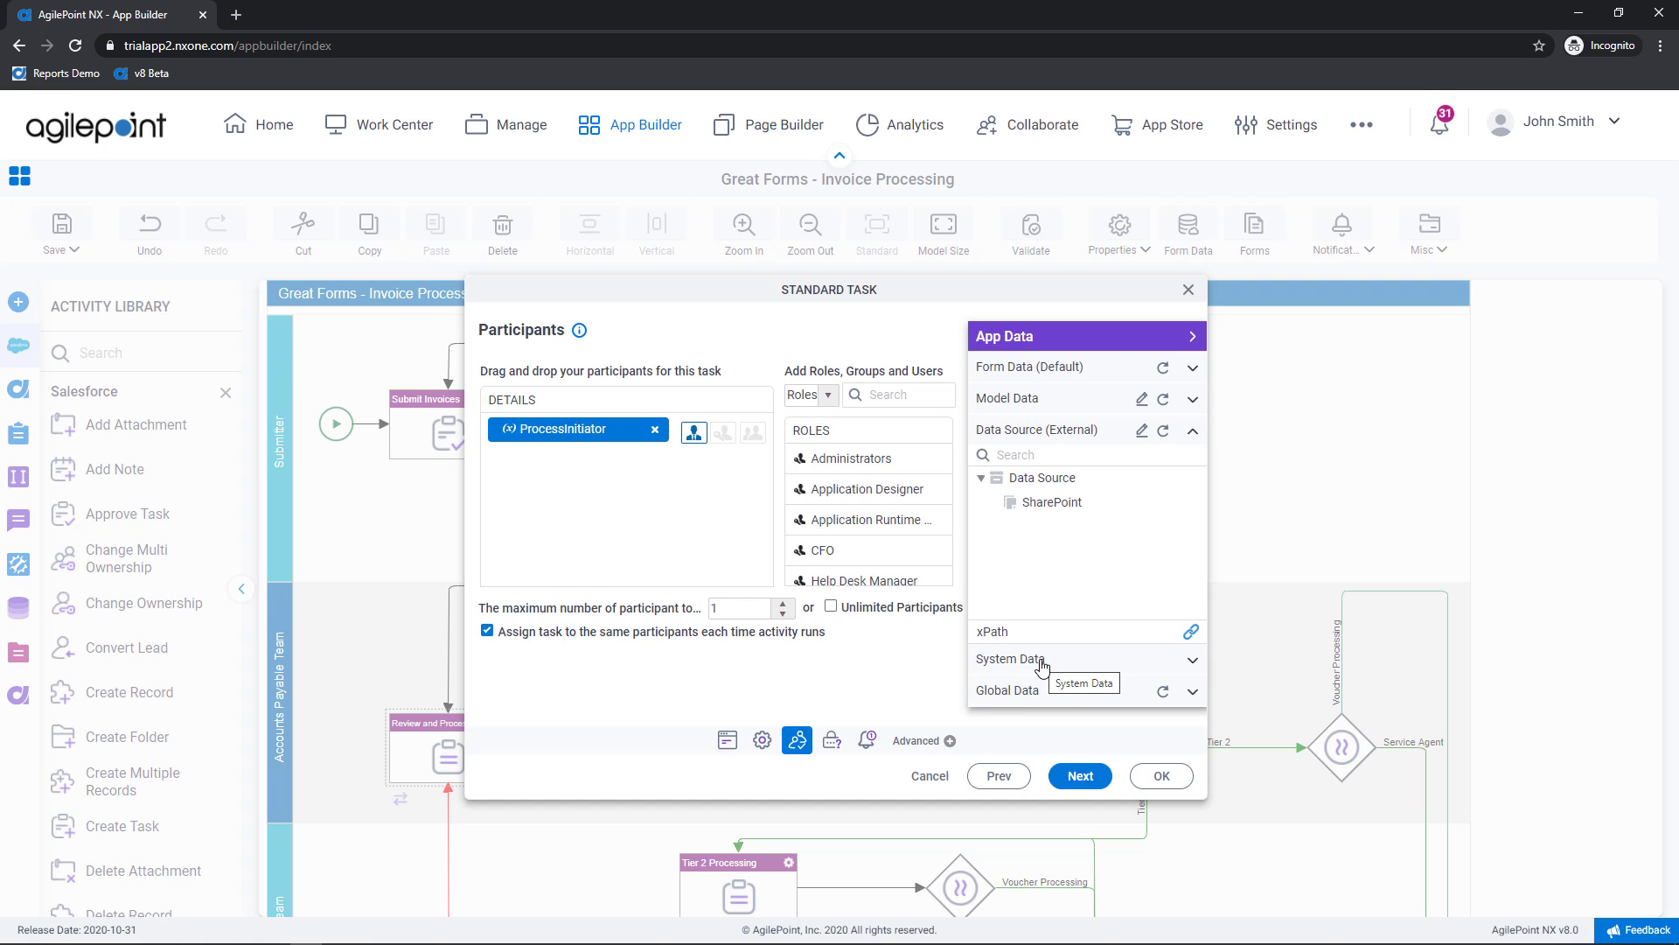
left_click(1197, 337)
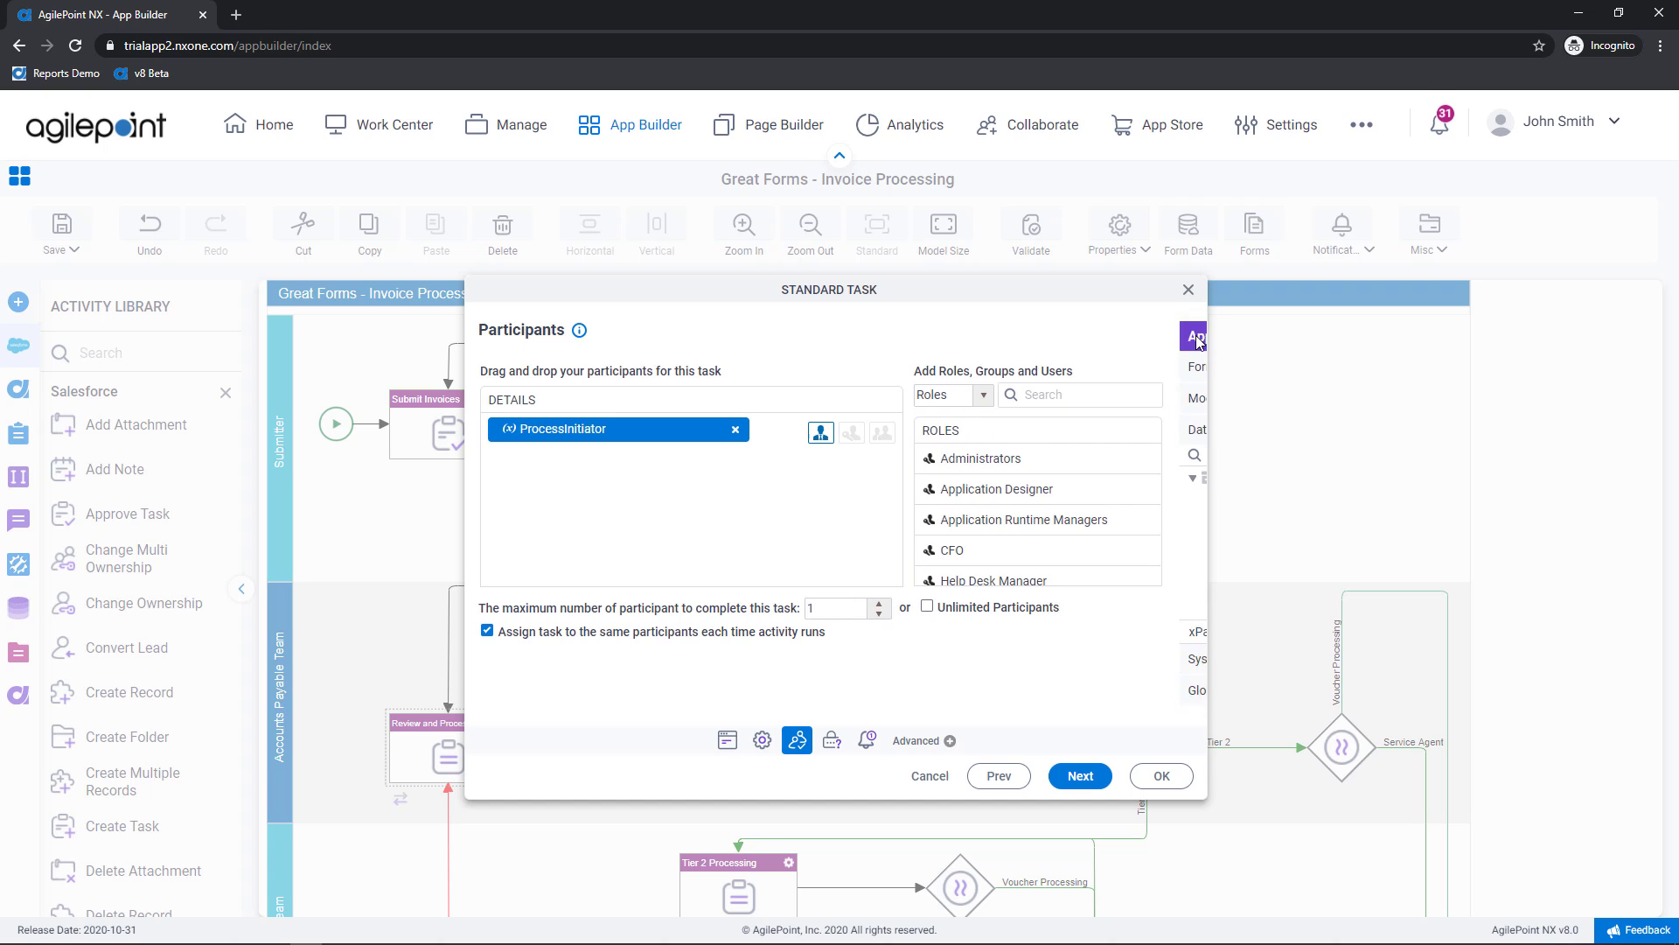
Review the task's anonymous eForm access and its initiation email template, and finish the activity configuration
left_click(1084, 776)
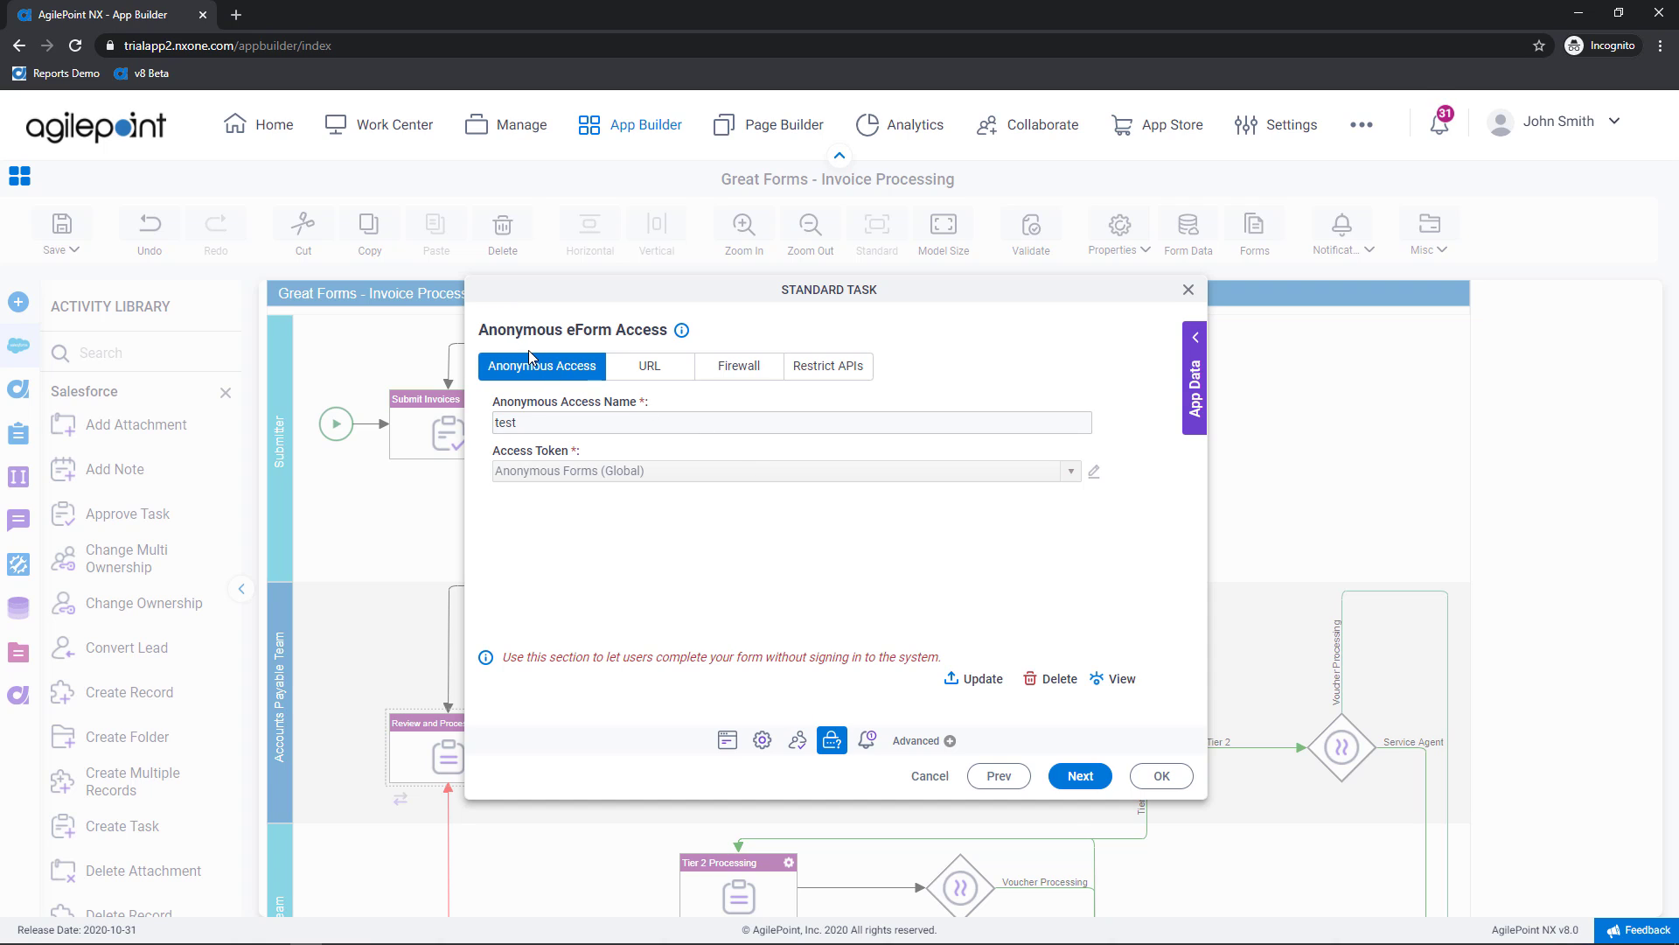
left_click(867, 742)
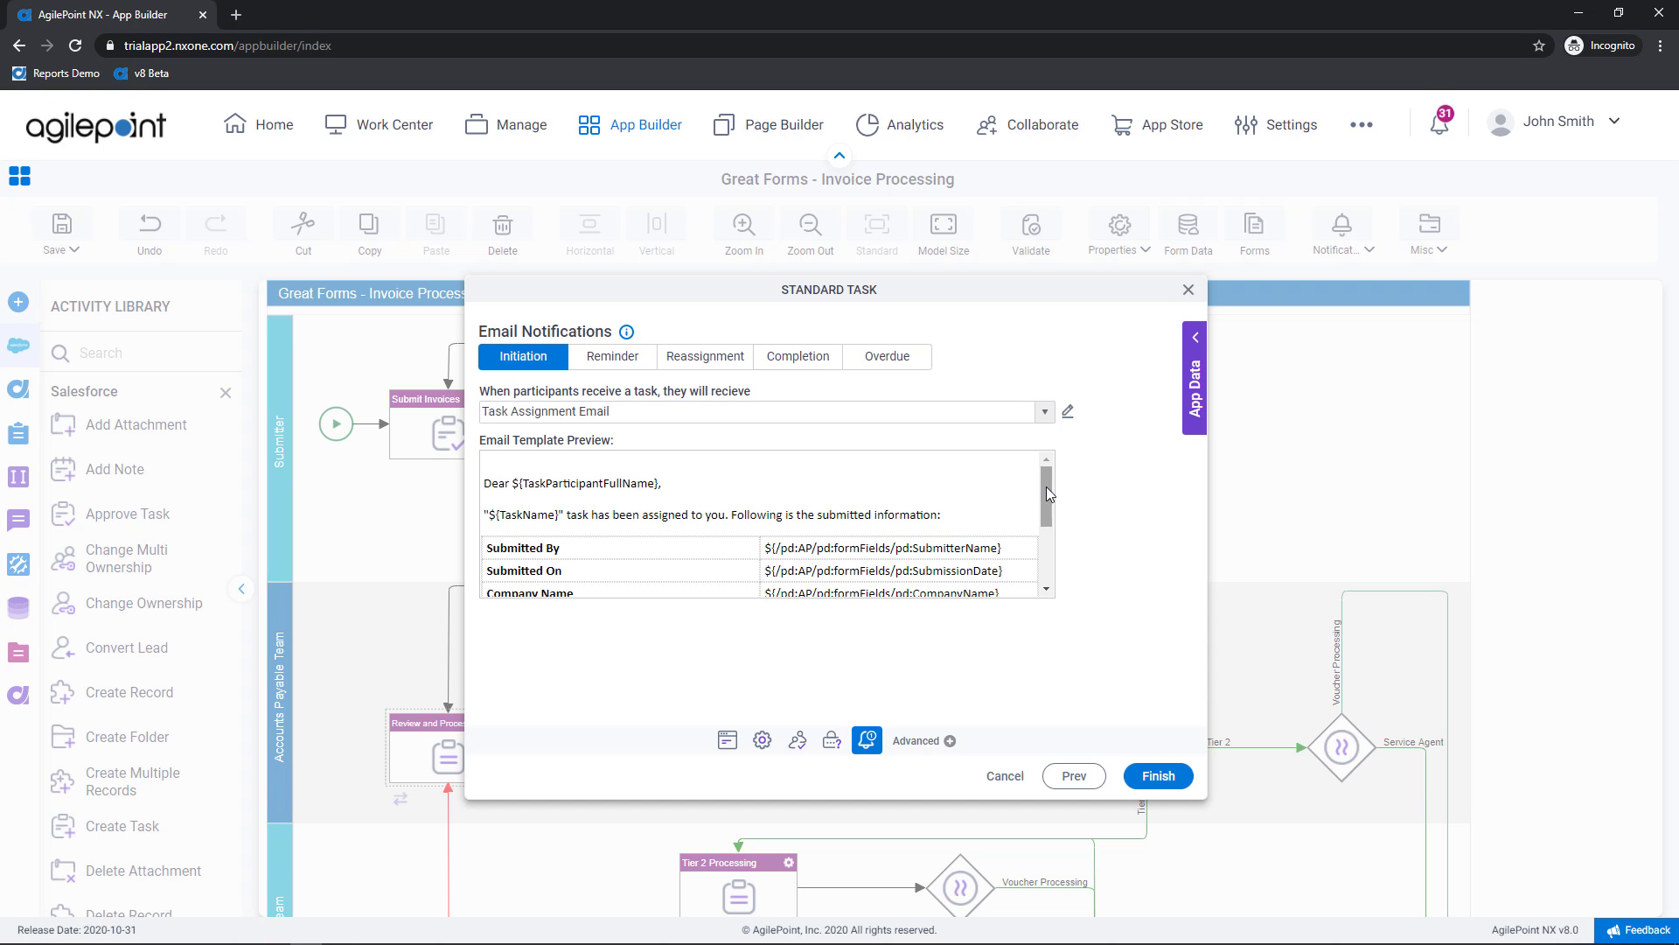
mouse_move(1046, 486)
left_mouse_down()
mouse_move(1043, 554)
mouse_move(1041, 506)
left_mouse_up()
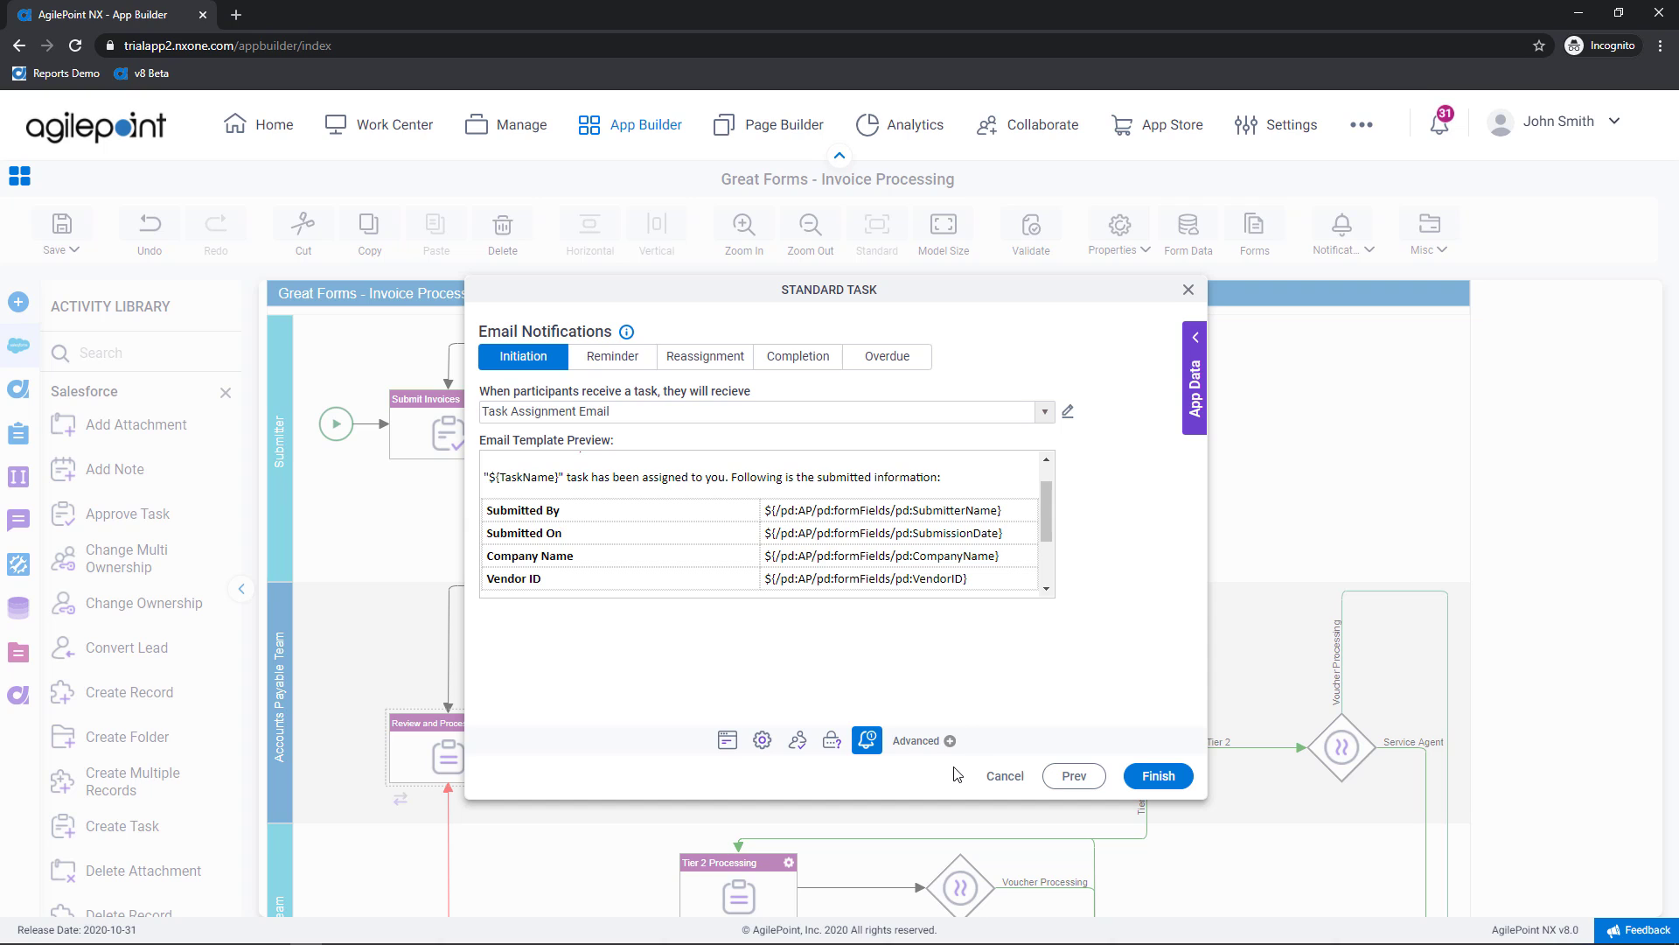
left_click(1160, 778)
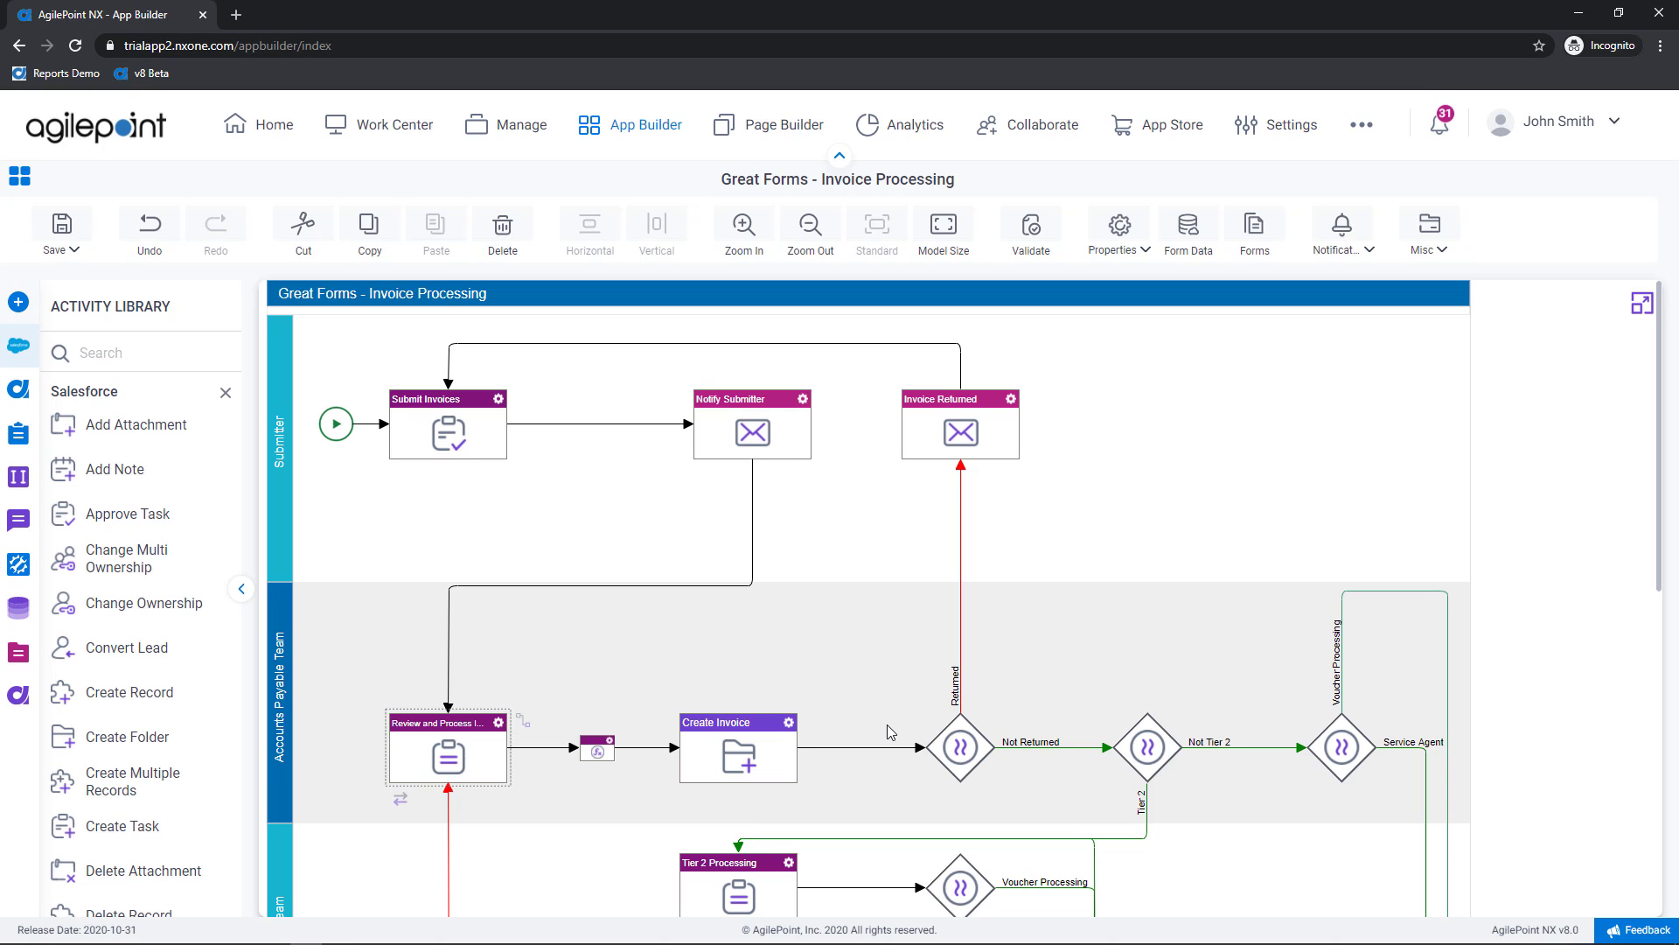
Open the Check If Returned condition, add two new rules to it and delete both again
double_click(973, 752)
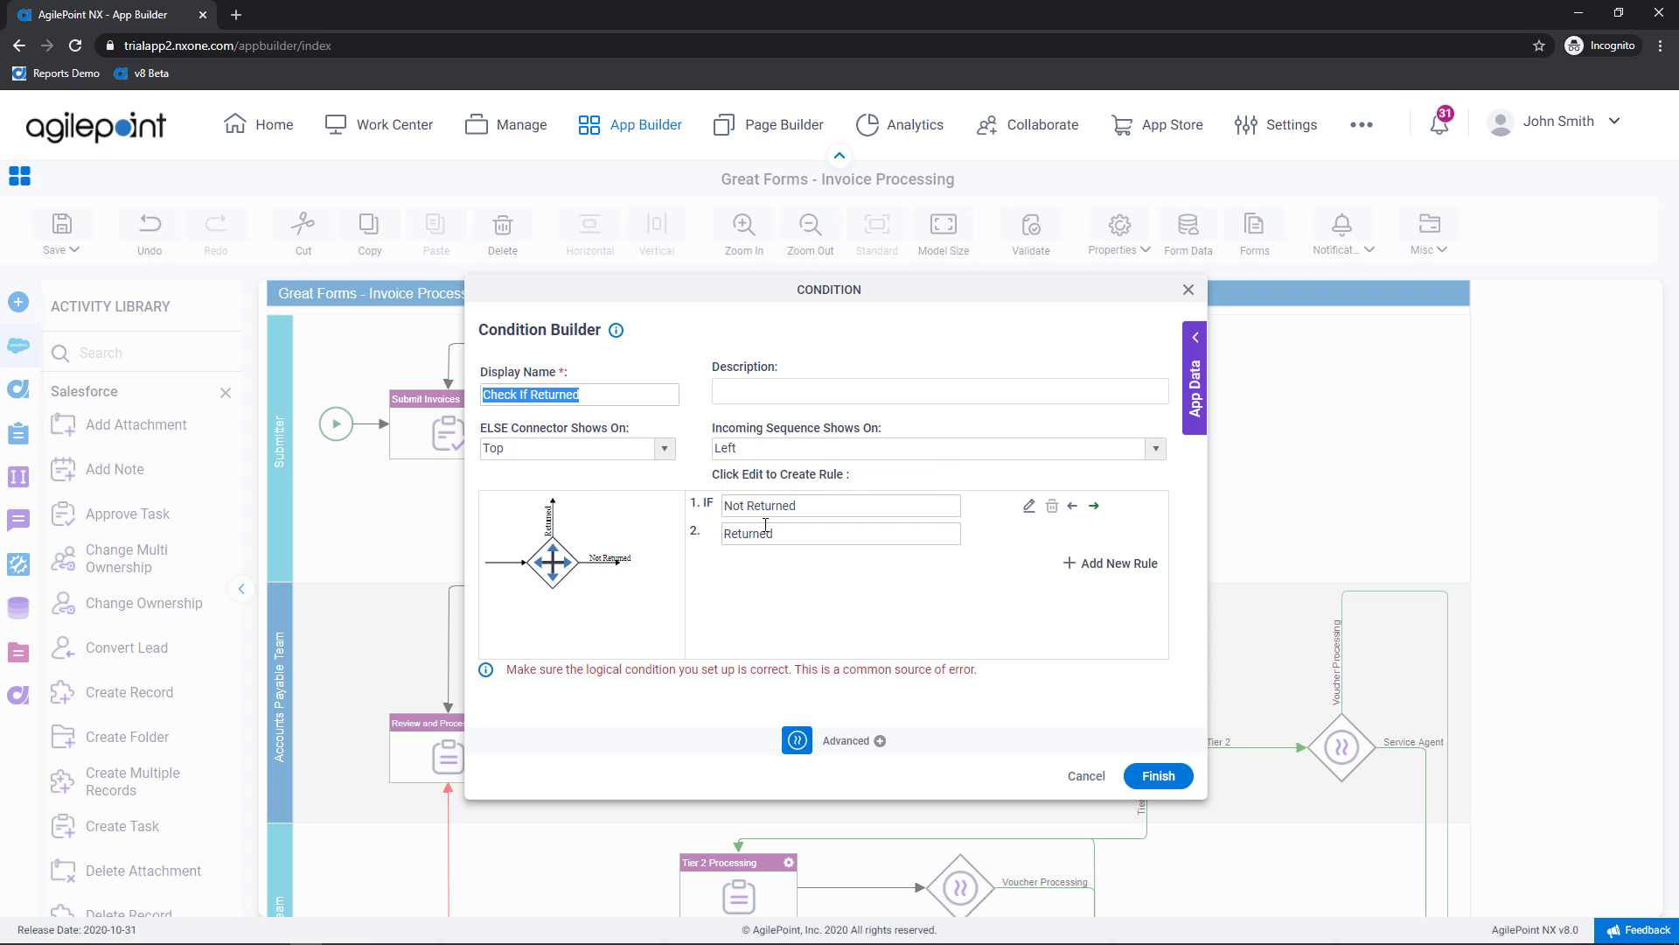
left_click(1074, 565)
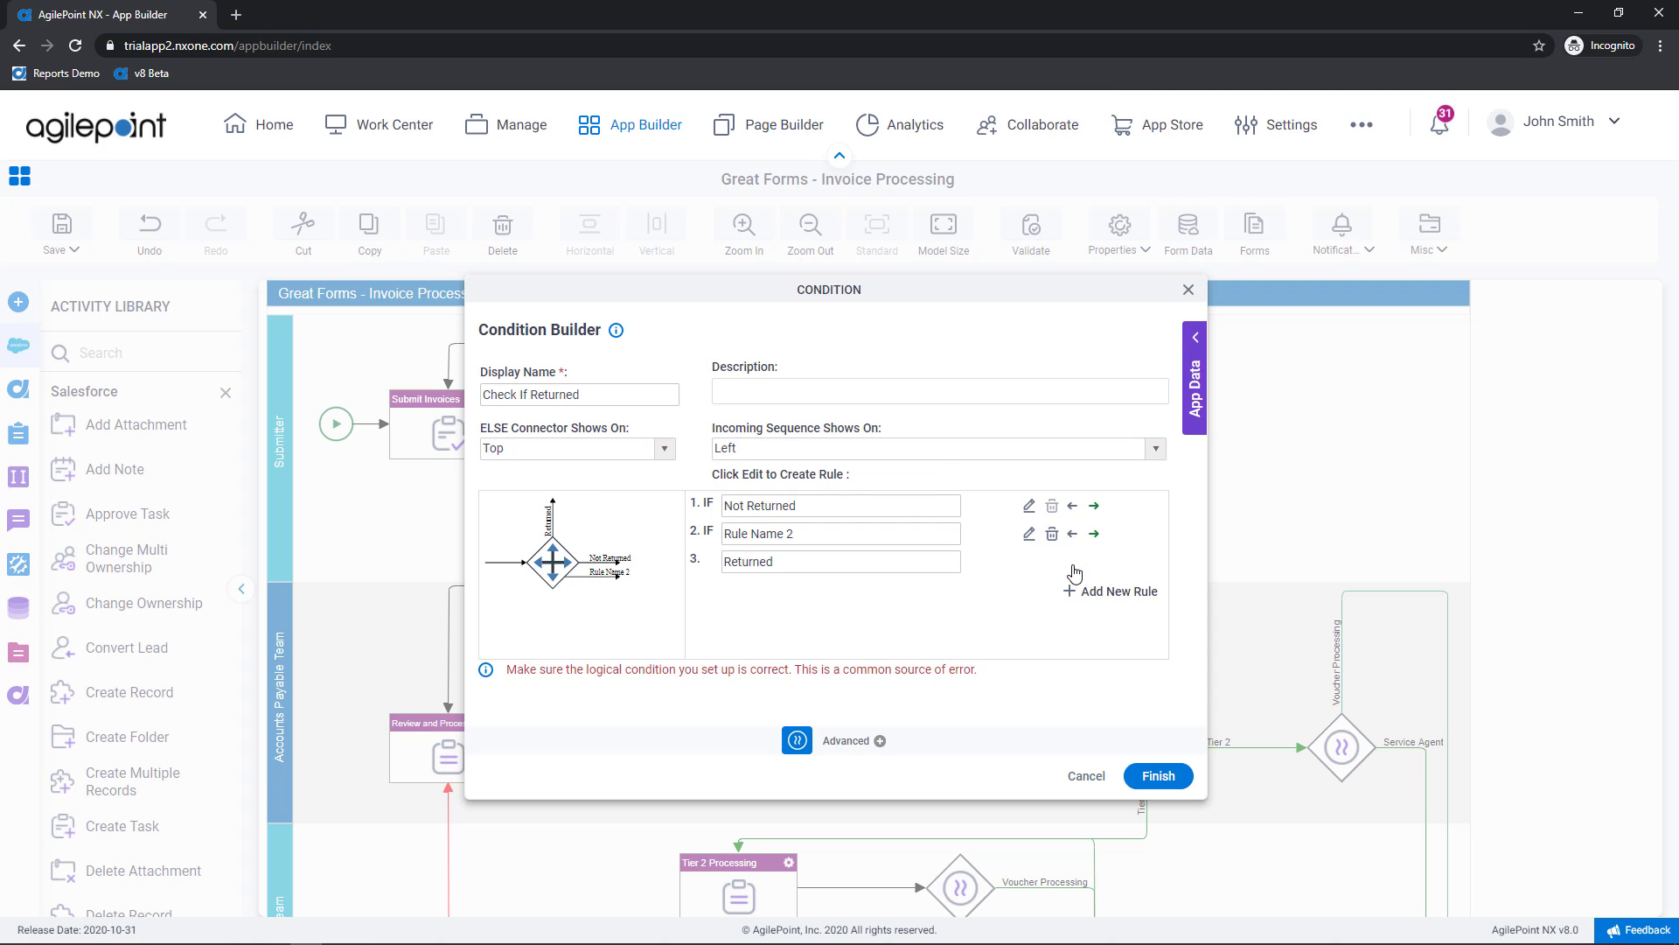
left_click(1070, 600)
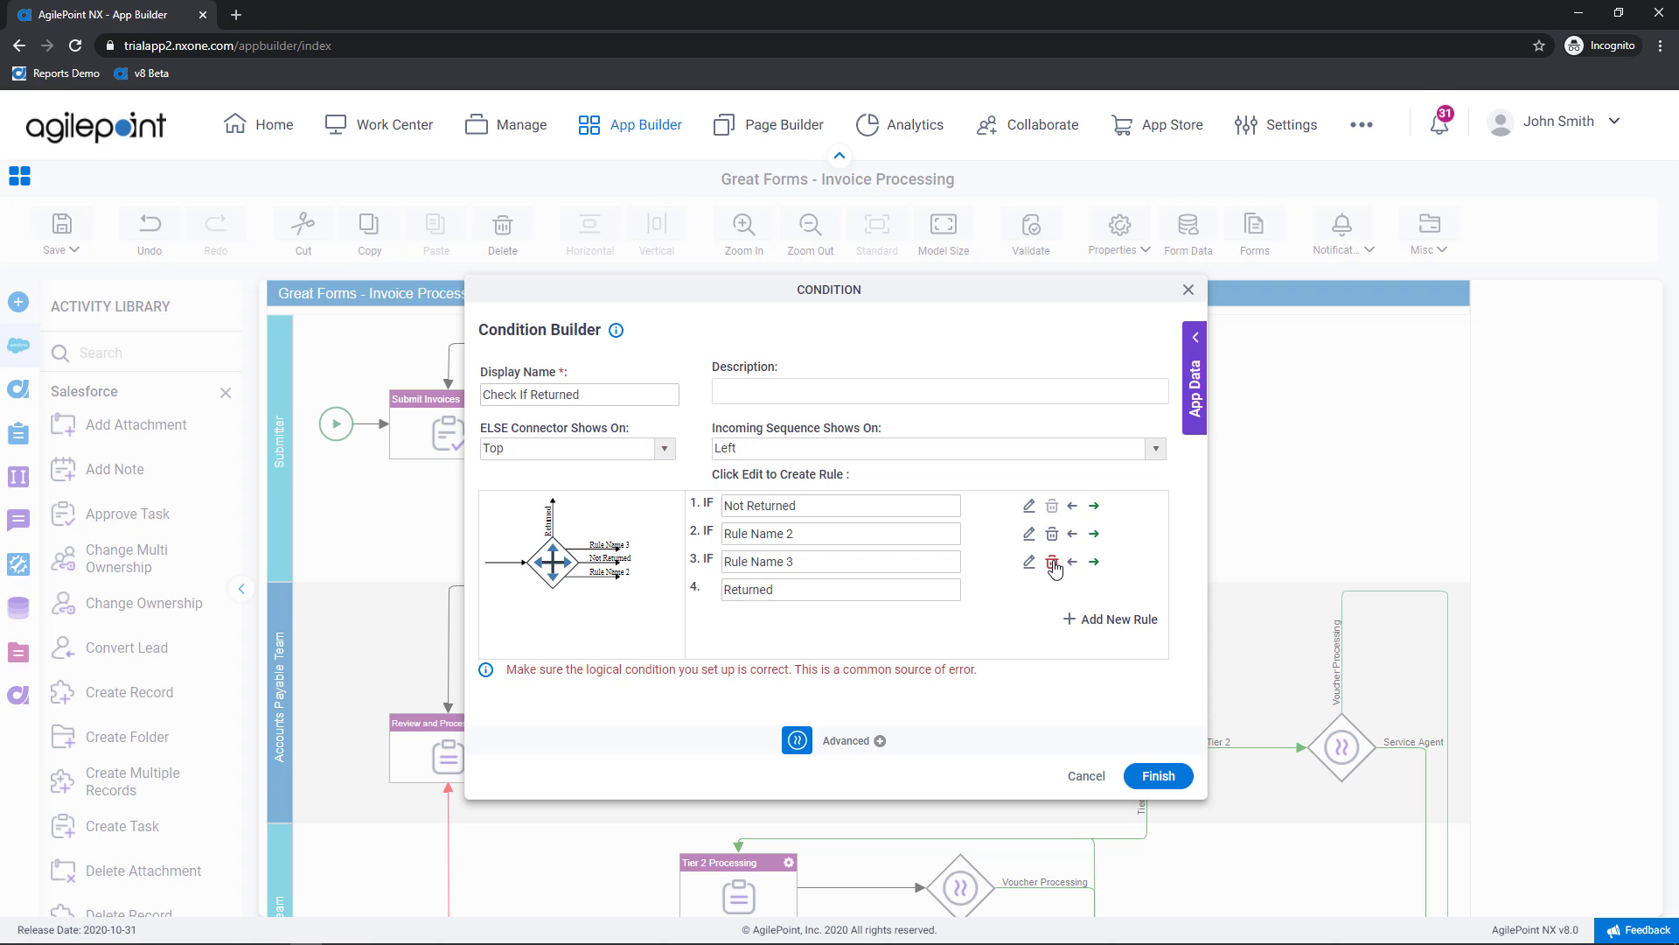
left_click(1053, 563)
left_click(1052, 534)
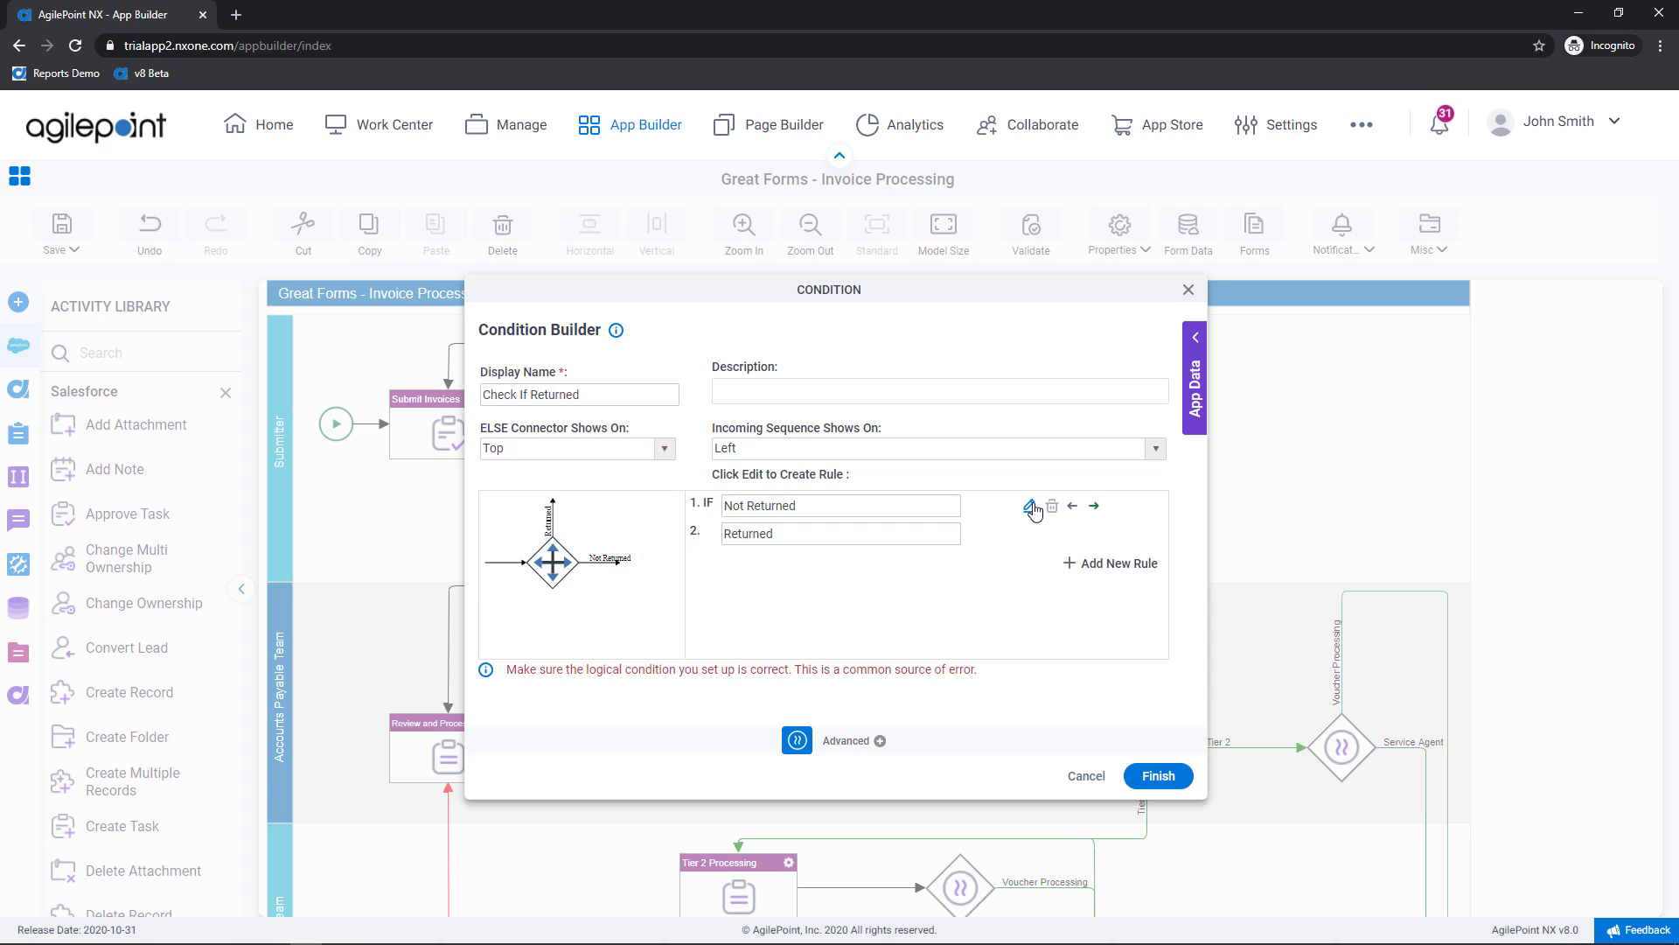
Open the Not Returned rule and find the RoutingDecision form field that feeds its comparison
left_click(1030, 507)
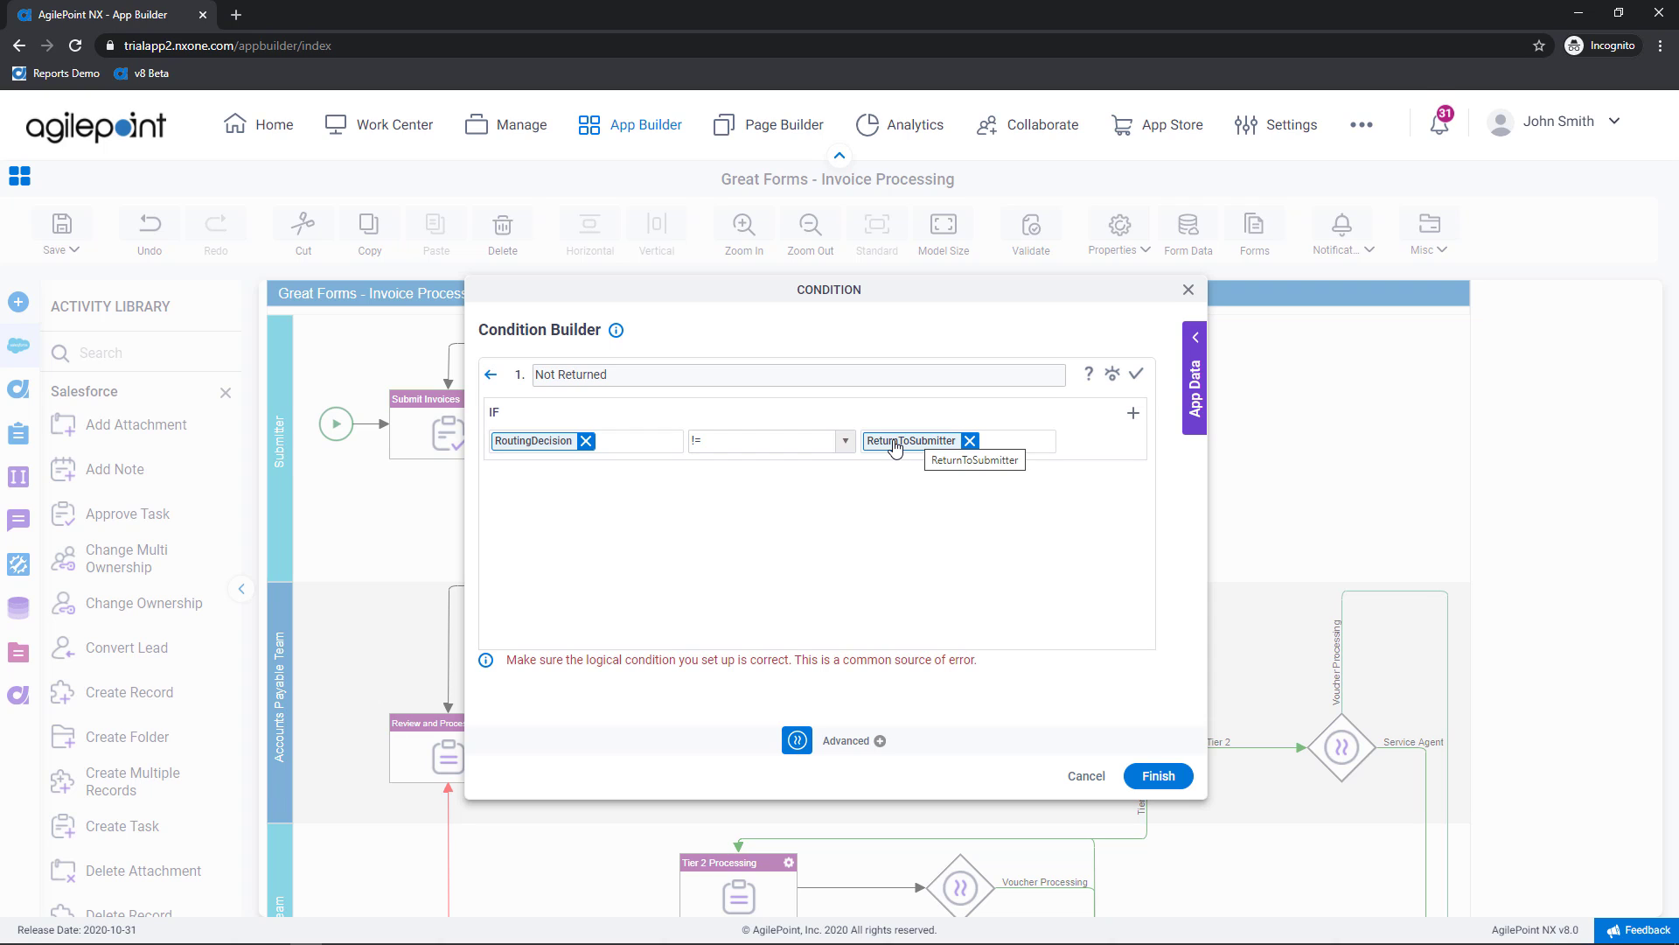
left_click(1195, 338)
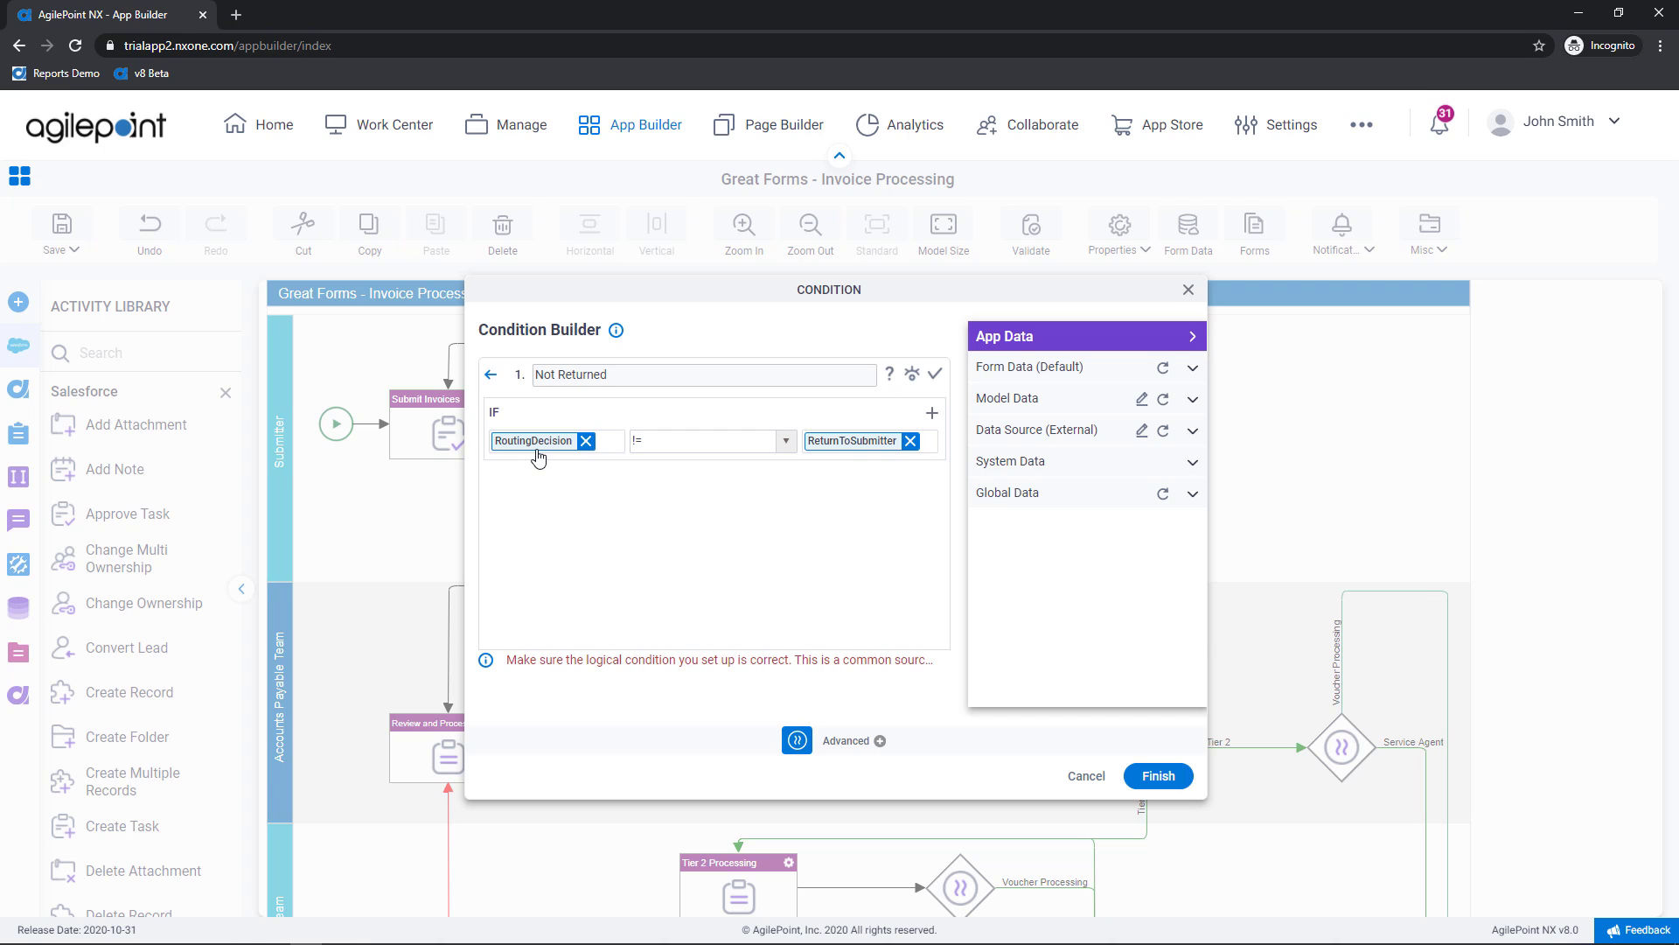
mouse_move(538, 457)
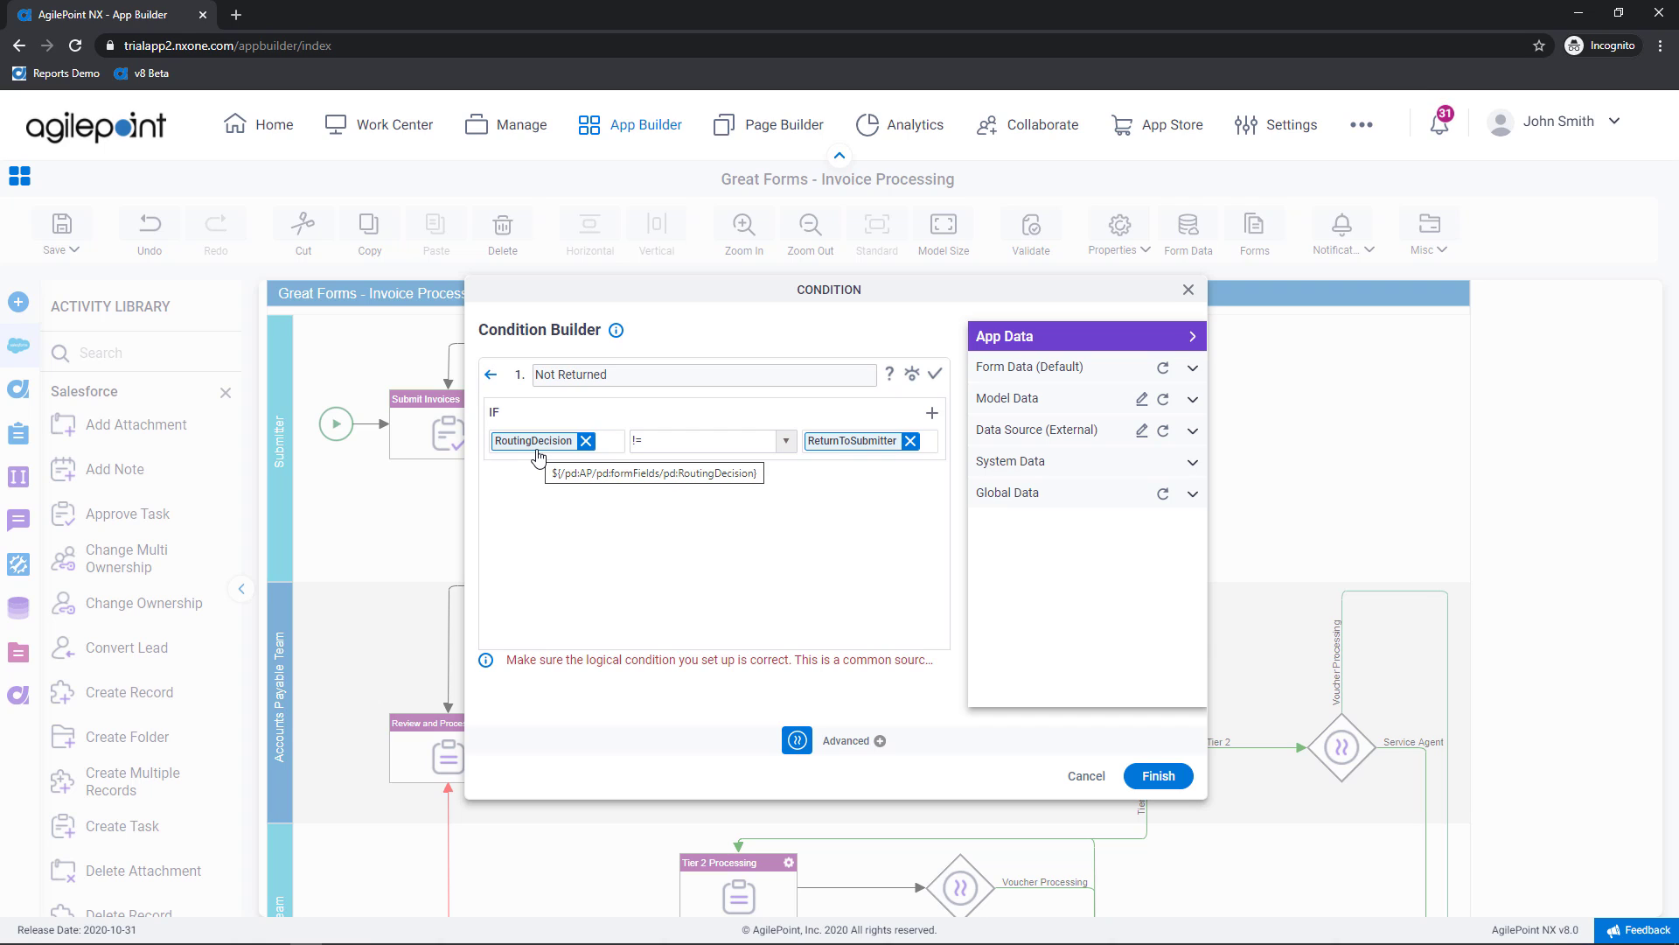
left_click(1074, 371)
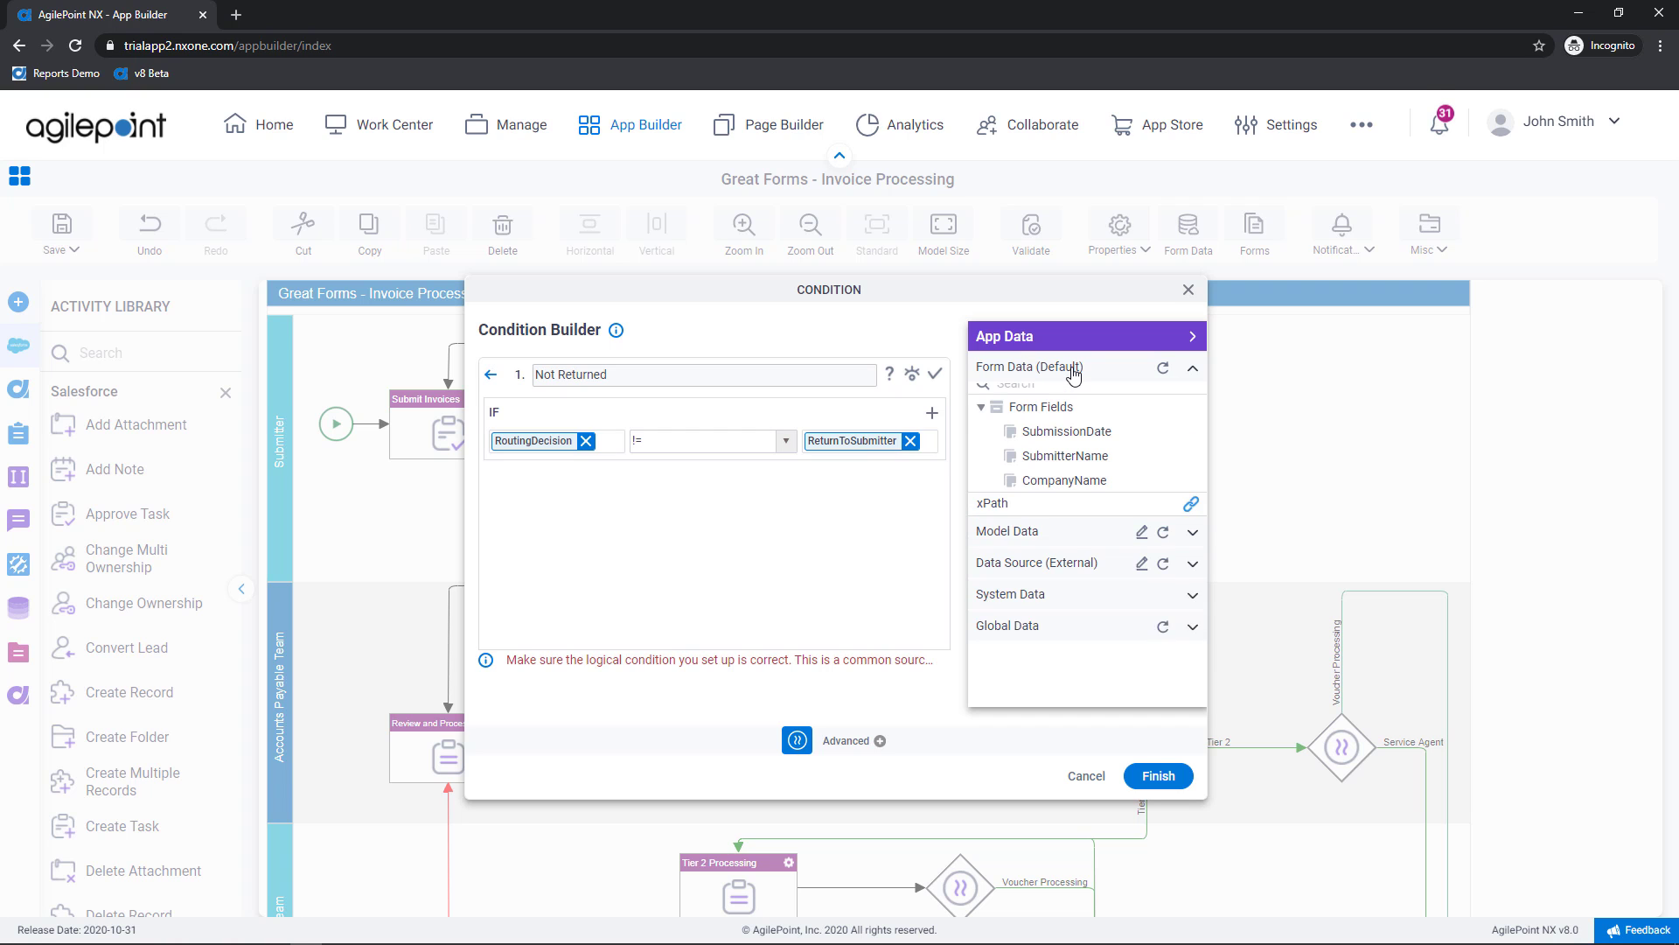
left_click_drag(1204, 427, 1204, 447)
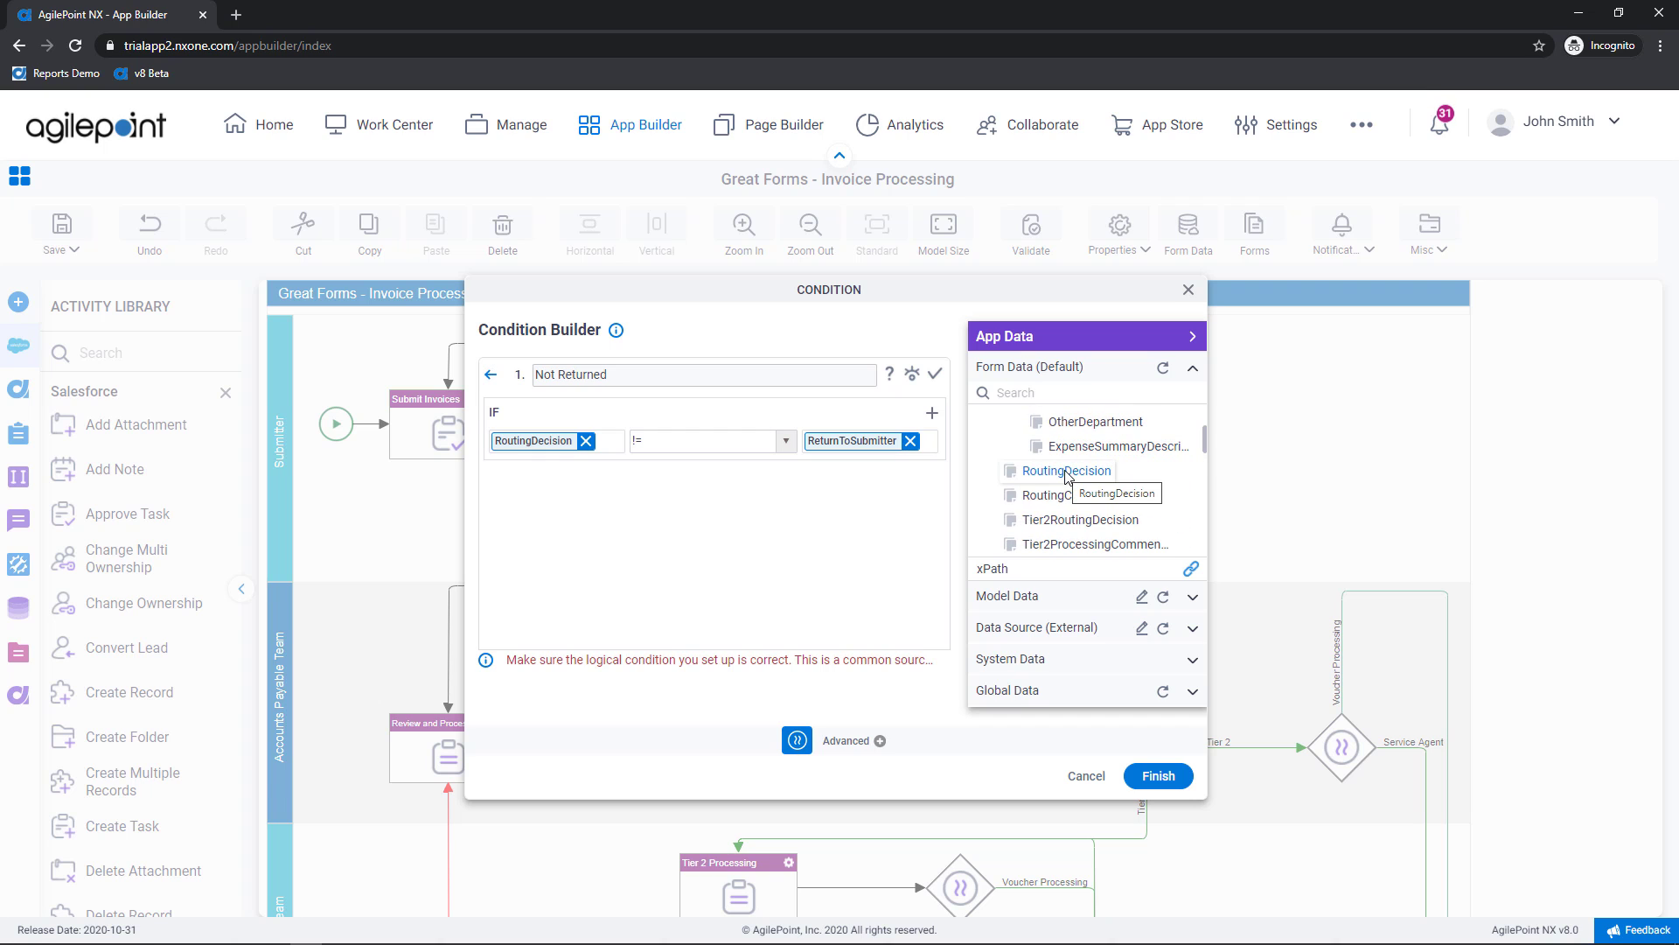
left_click_drag(1066, 473, 549, 448)
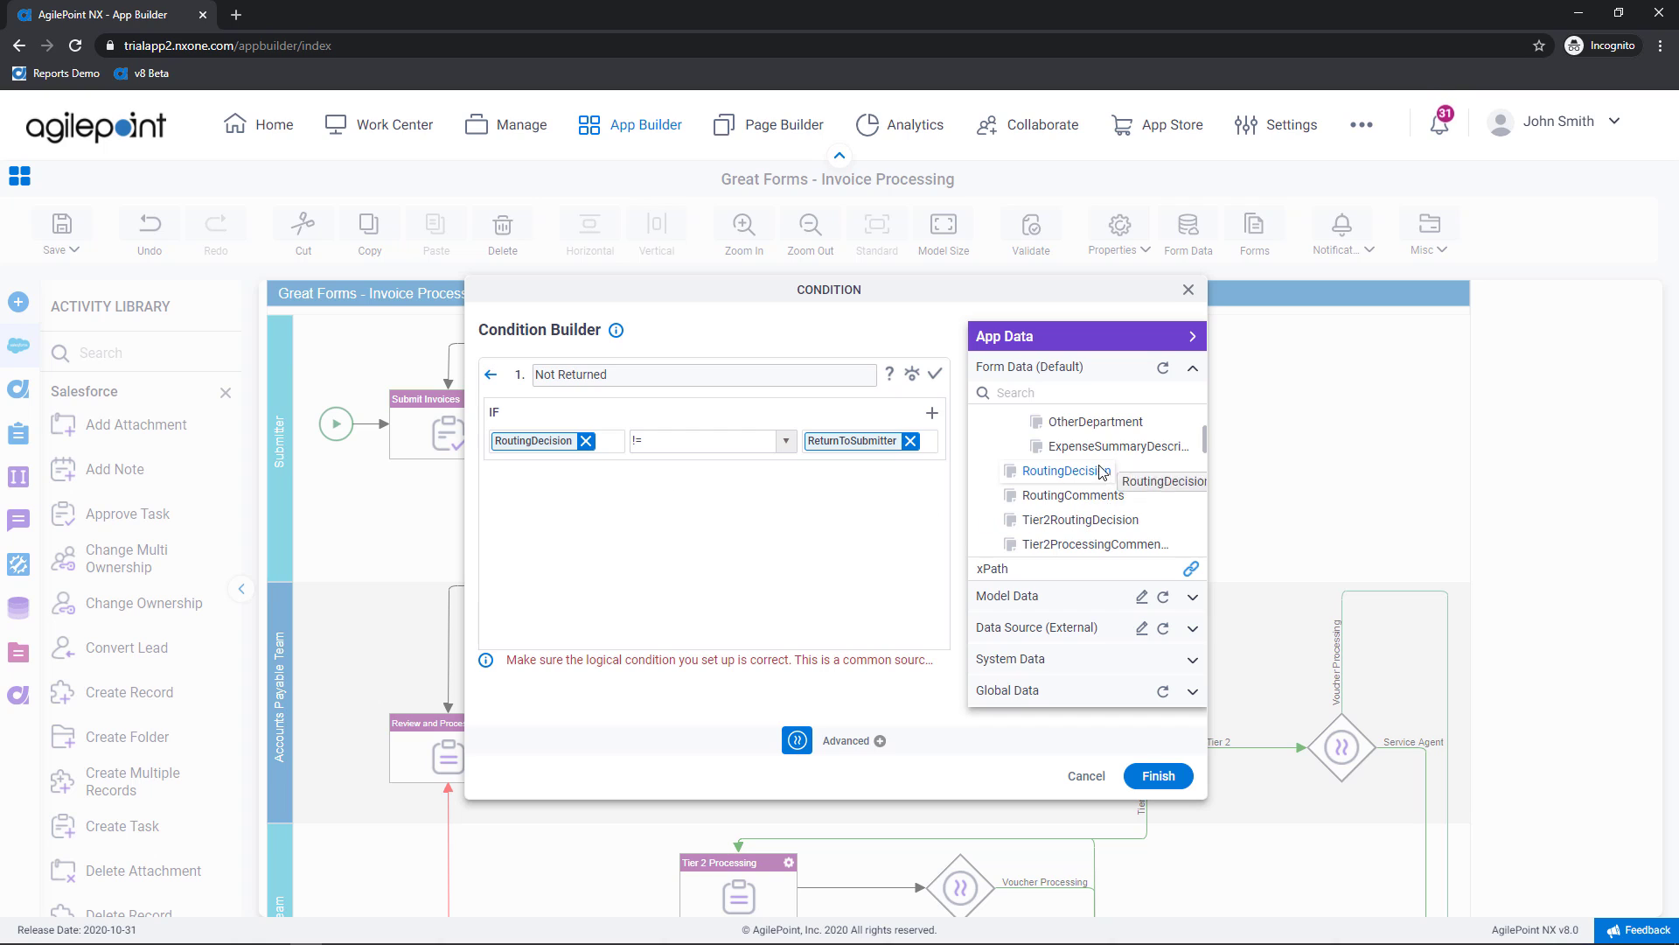
Examine the comparison operators offered for String, Bool, Date Time and Number values in the Not Returned rule
left_click(787, 443)
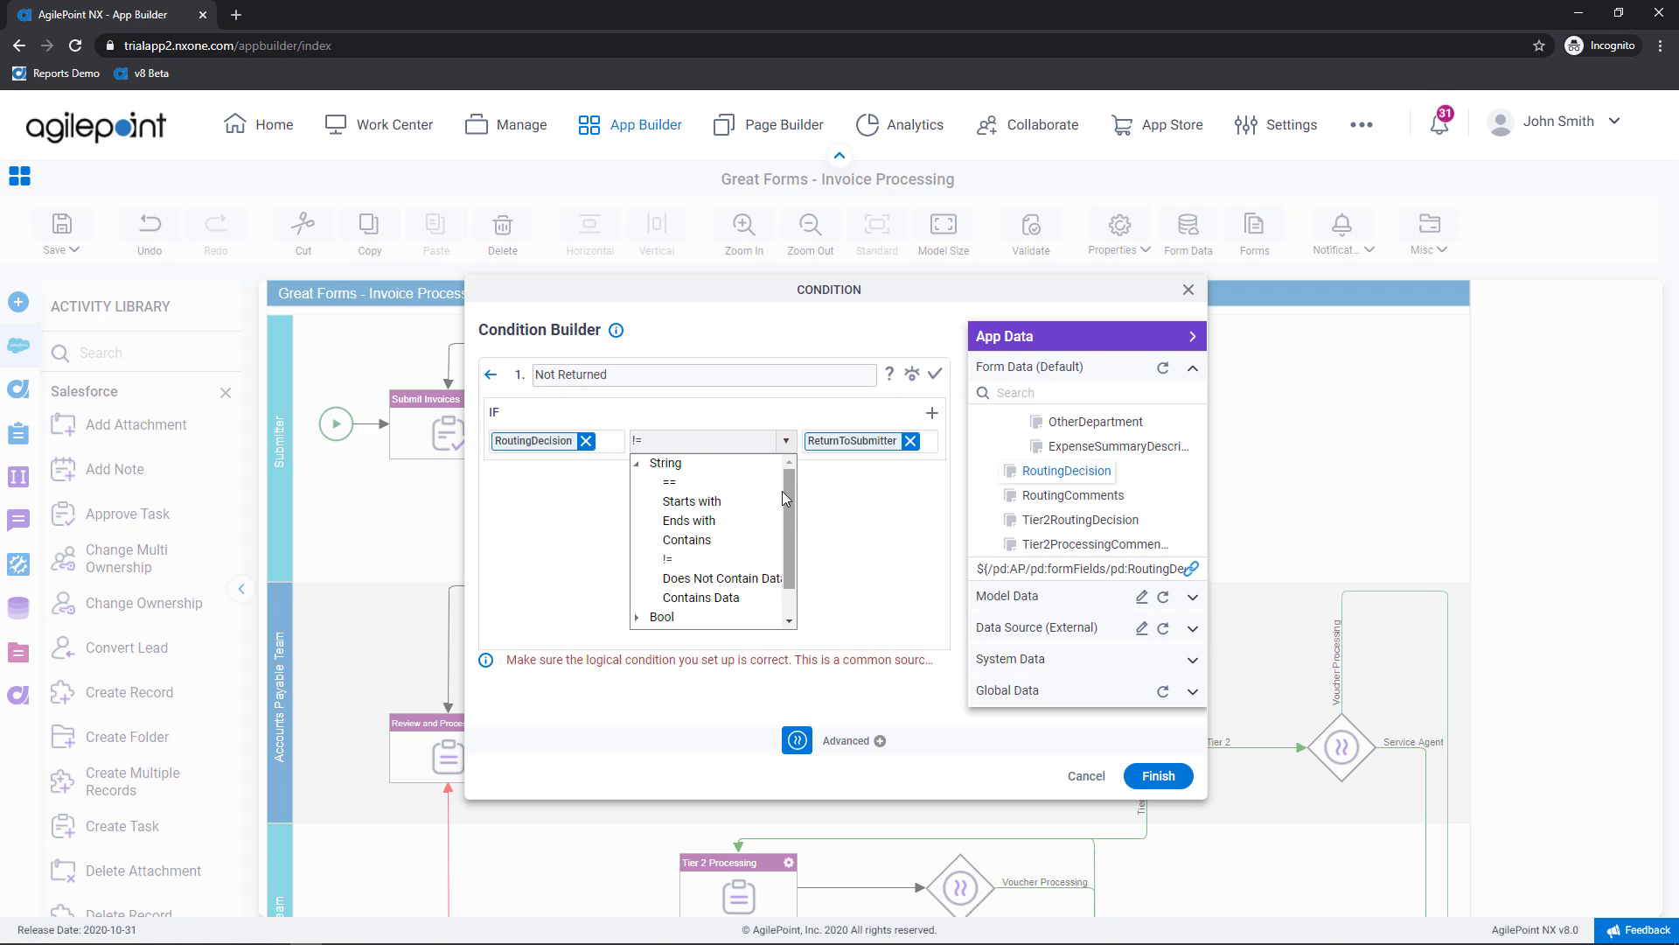
left_click_drag(787, 501, 800, 561)
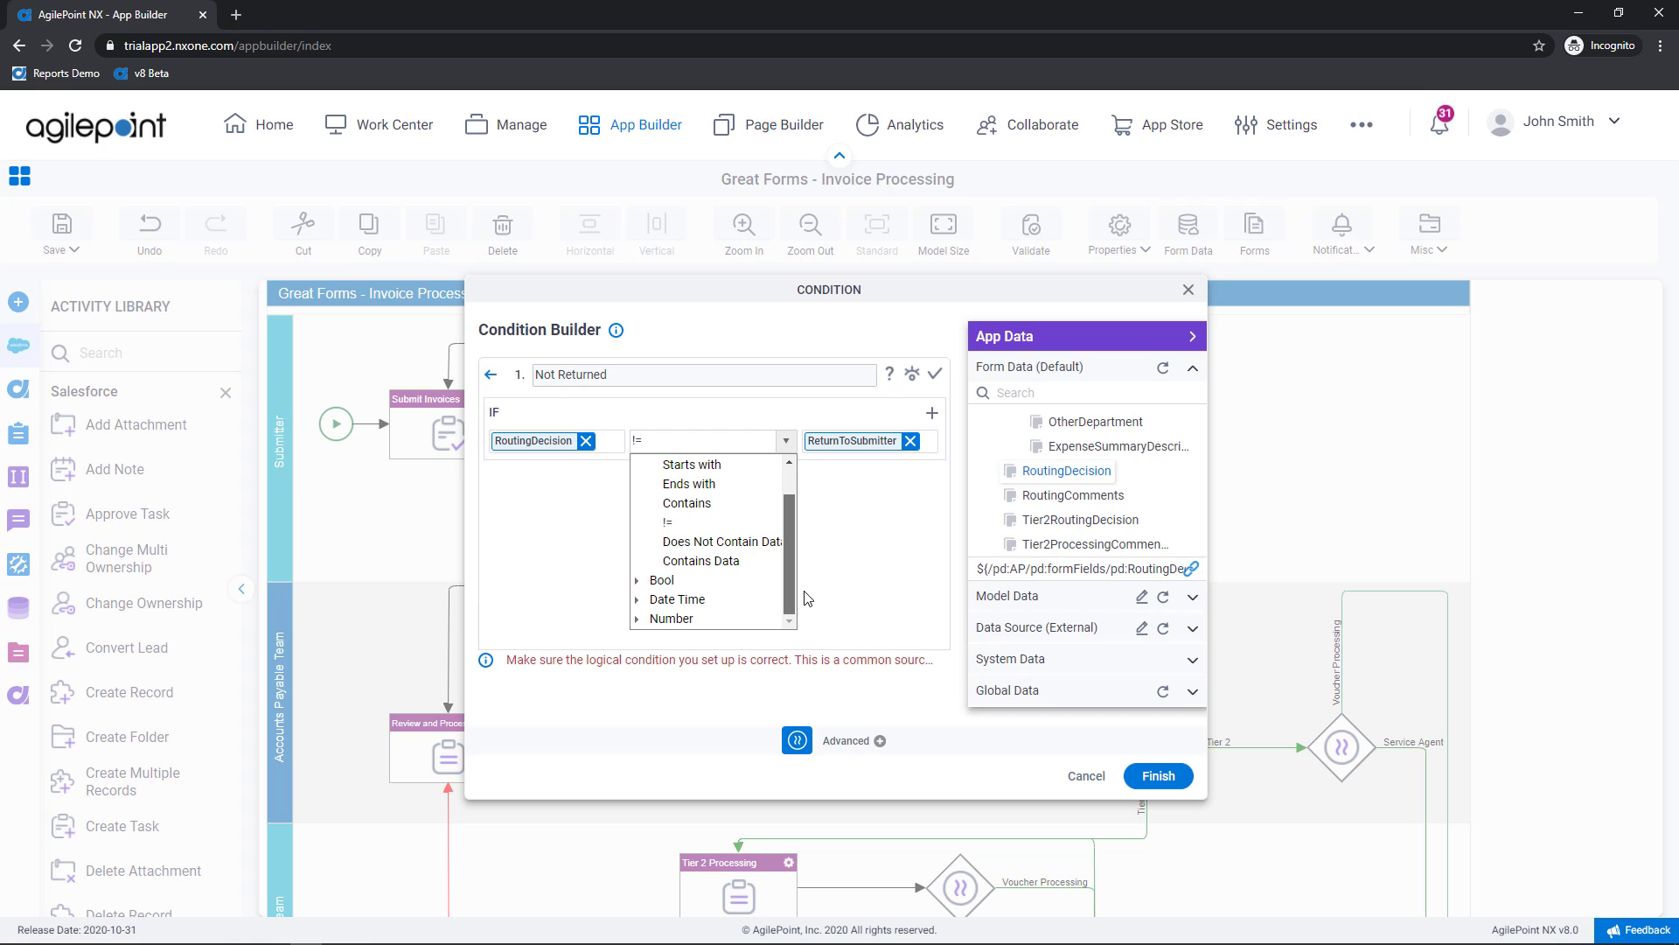
left_click(638, 580)
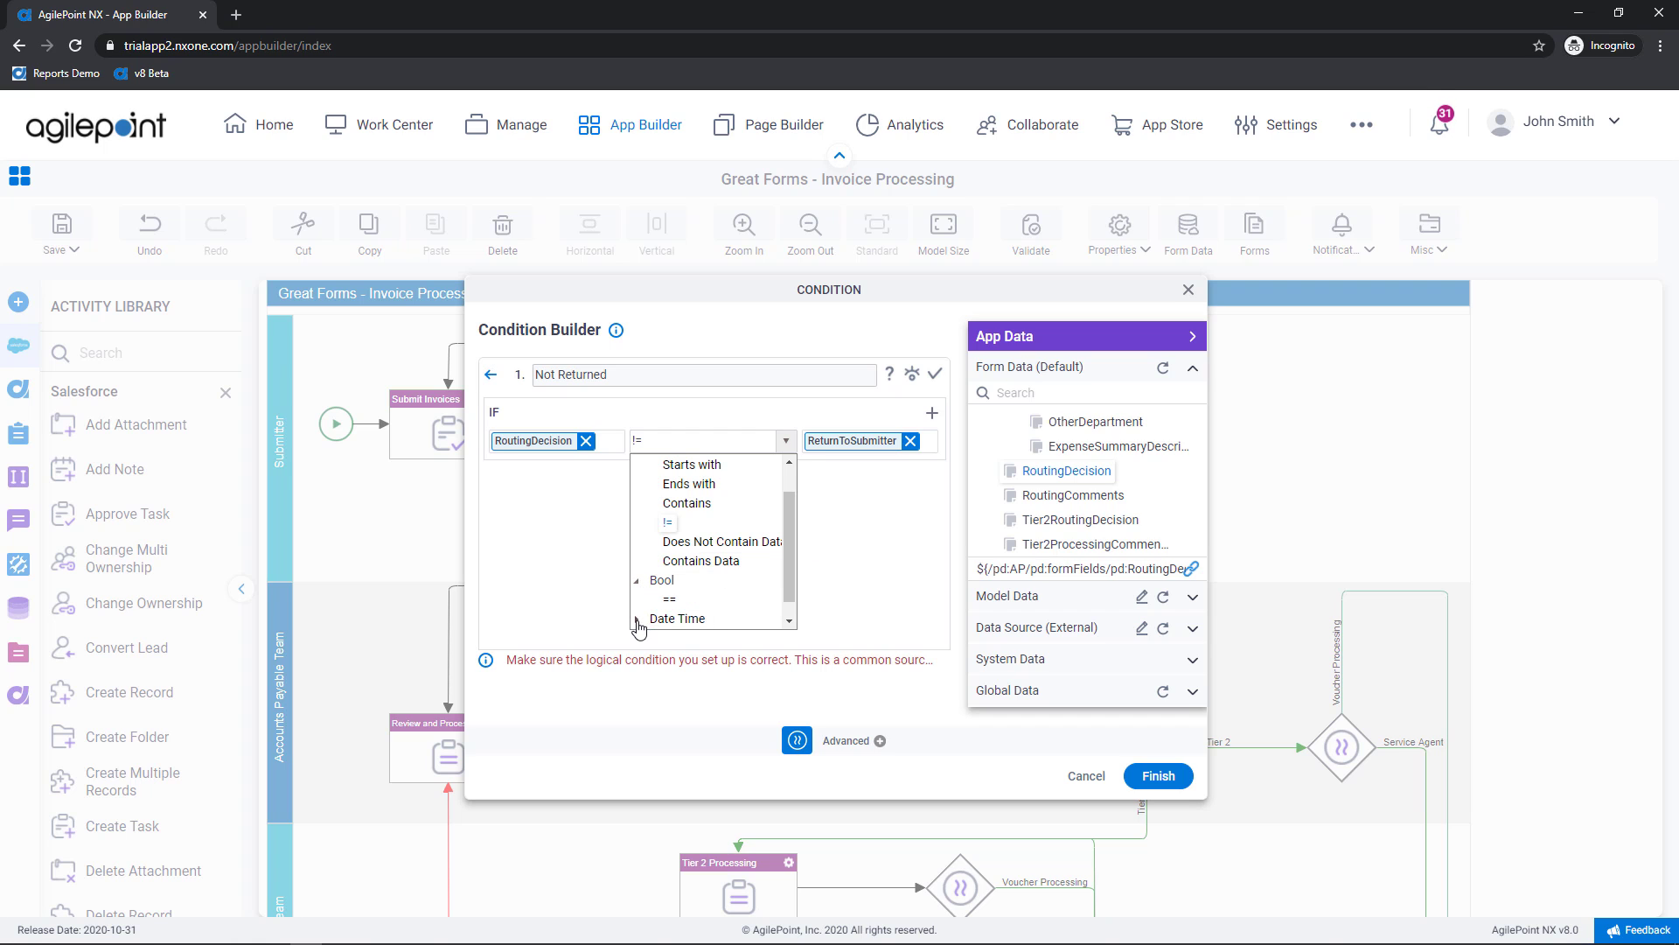
left_click(638, 619)
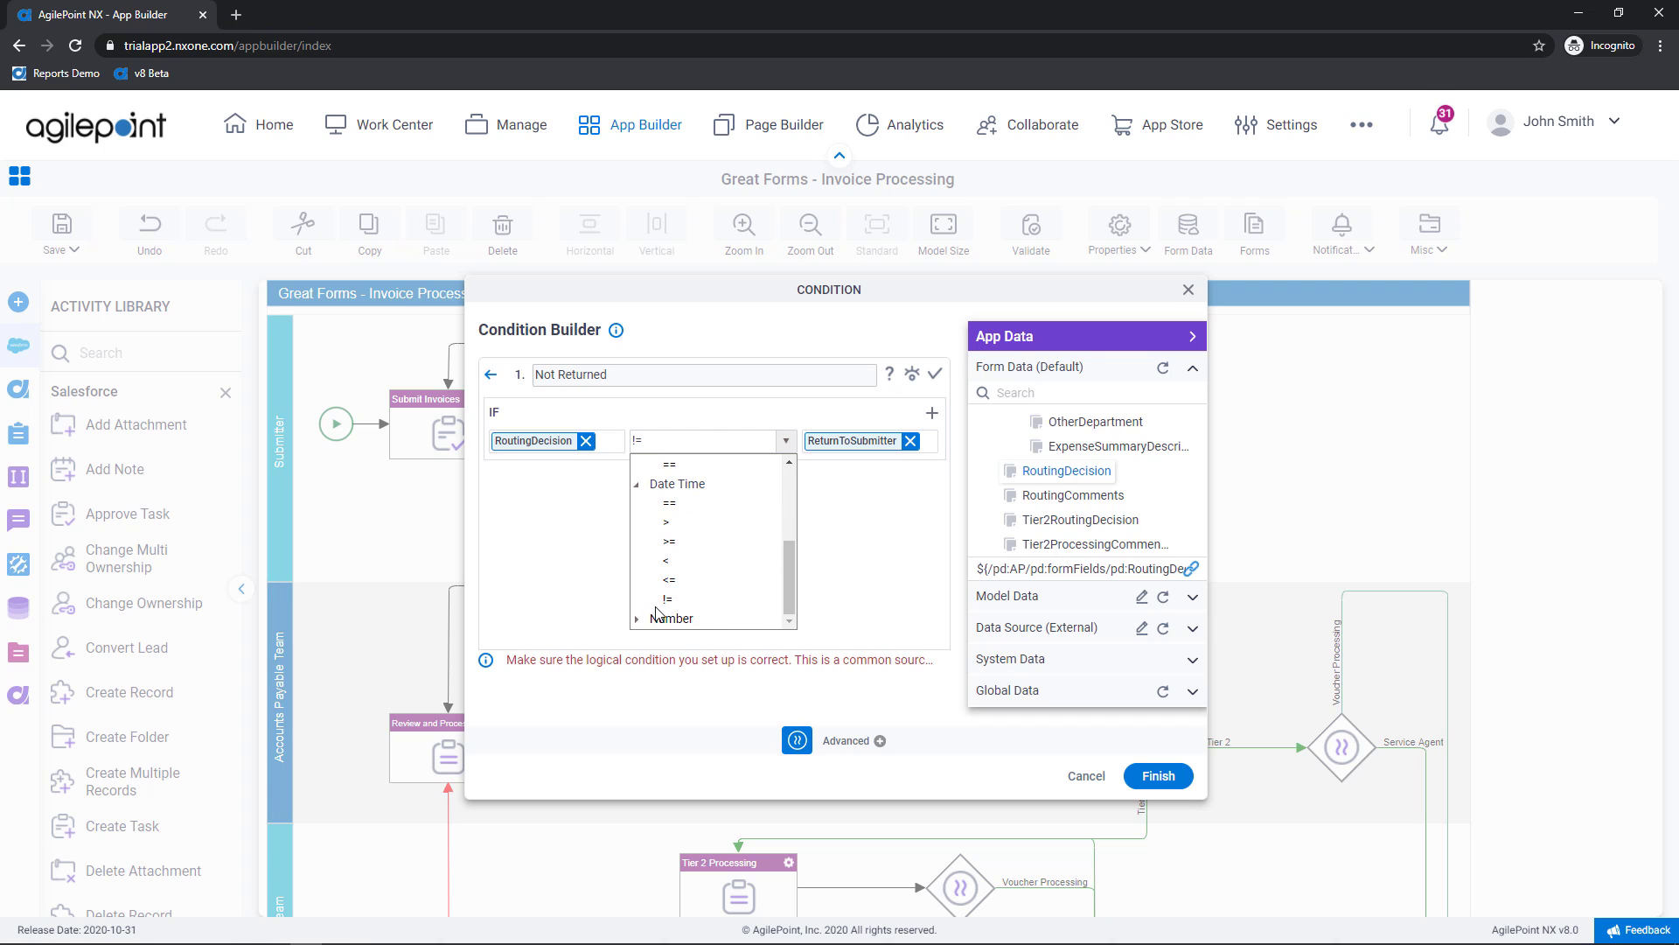
left_click(663, 619)
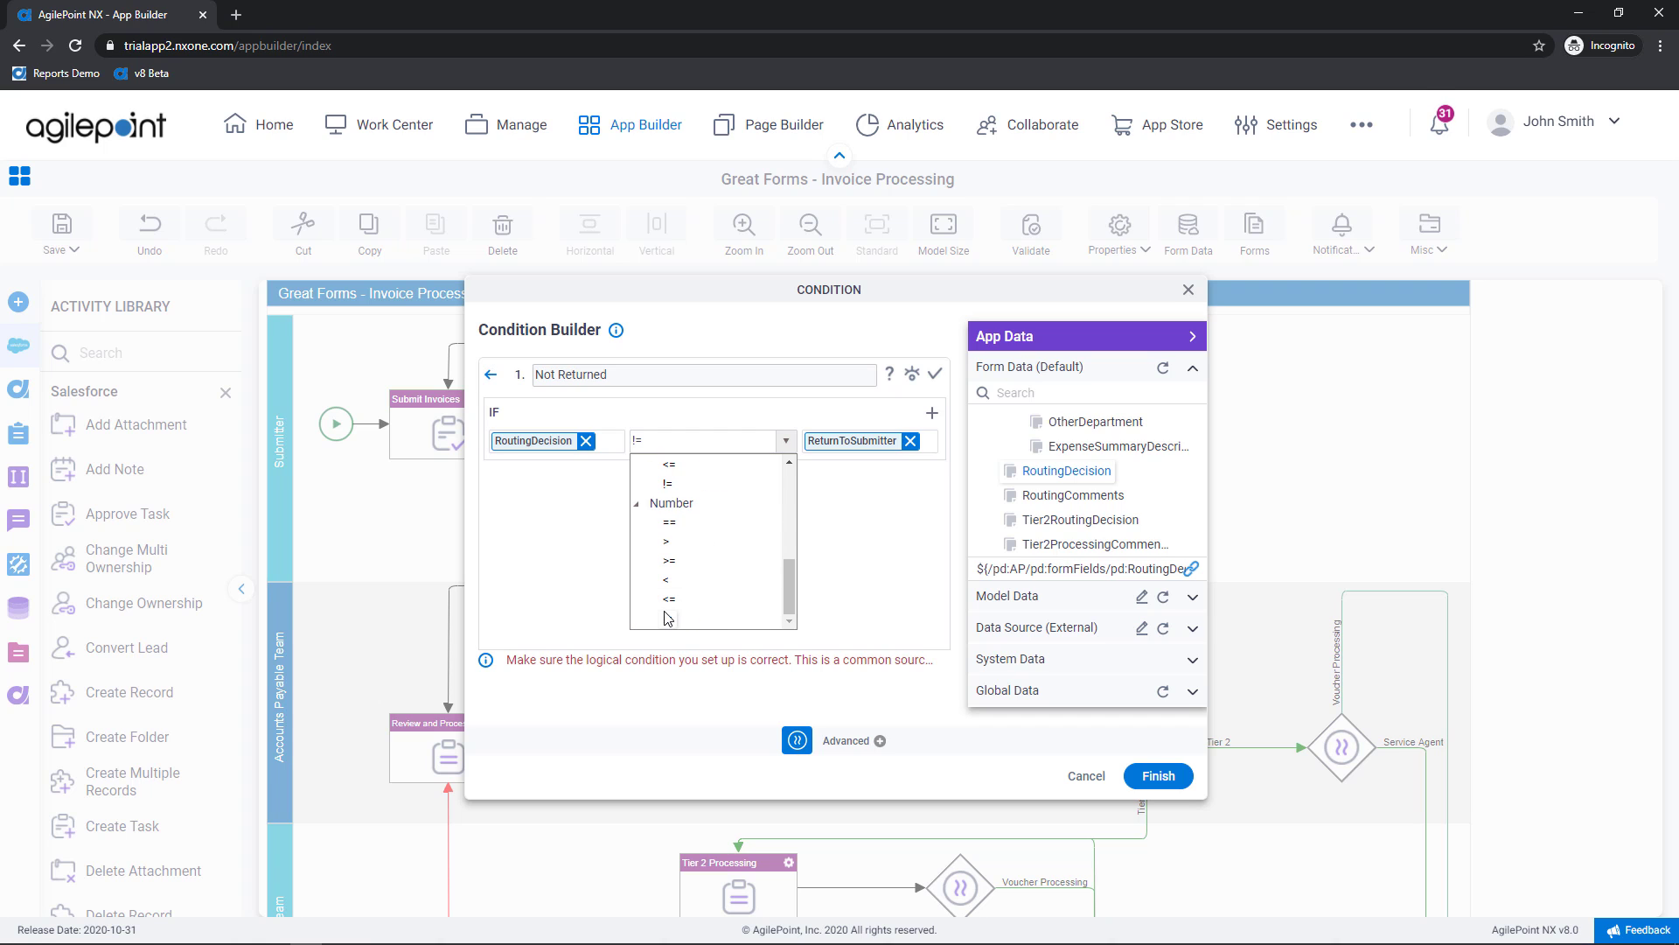
left_click(859, 572)
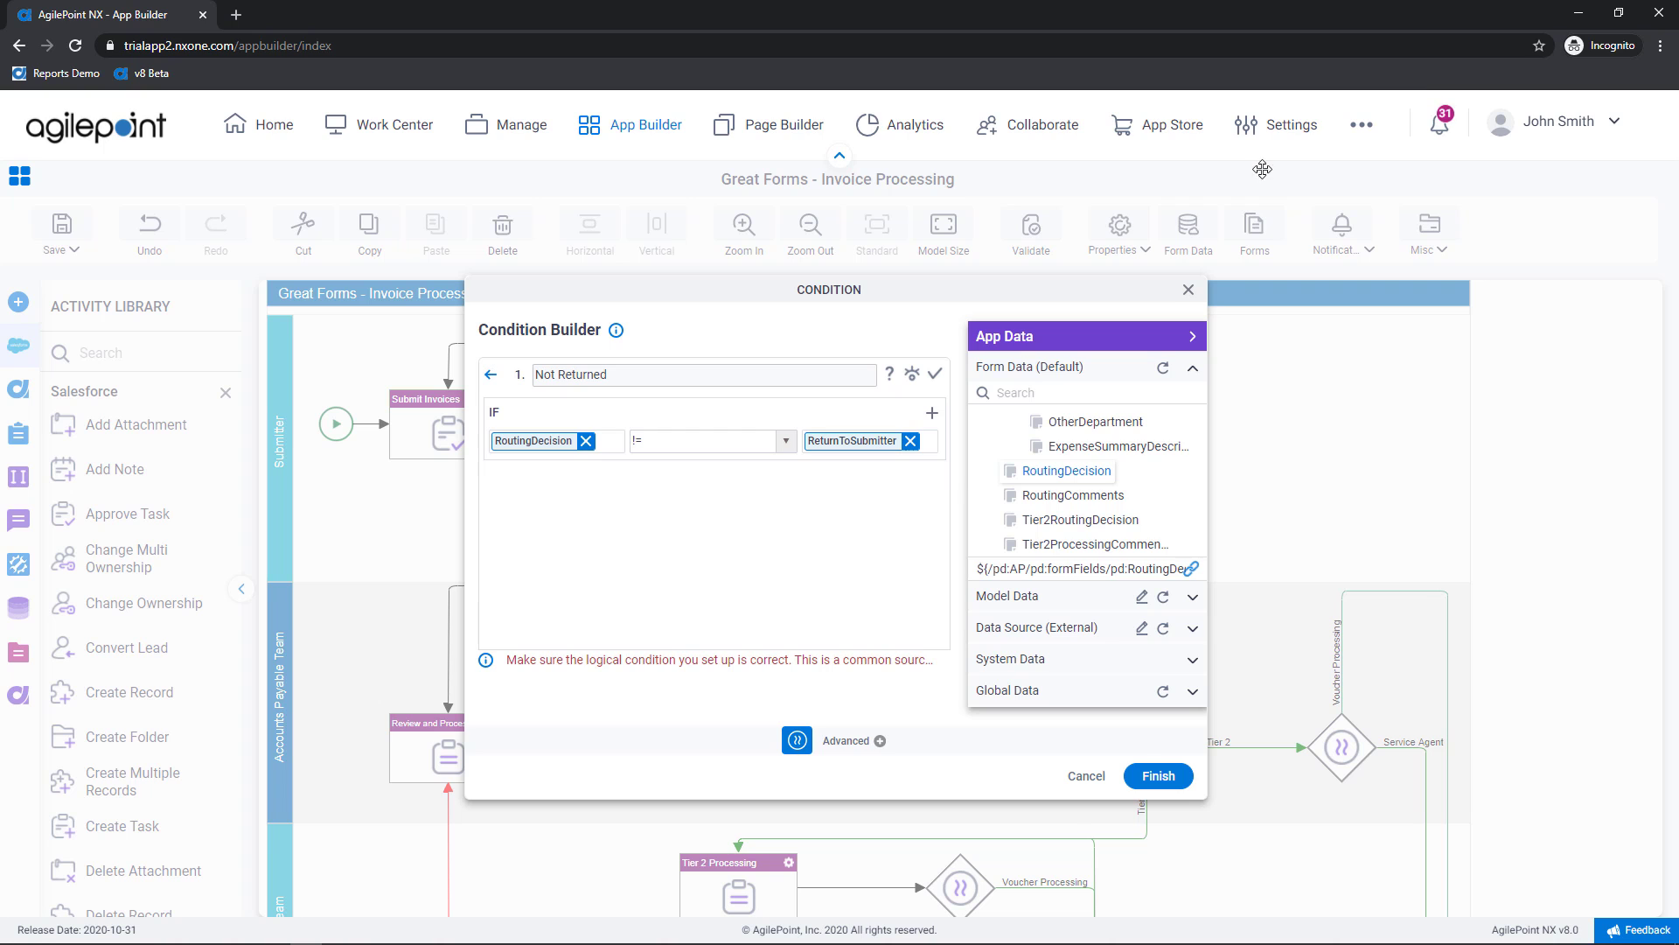
Close the condition builder and open the eForm of the Review and Process Invoices task for editing
left_click(1187, 290)
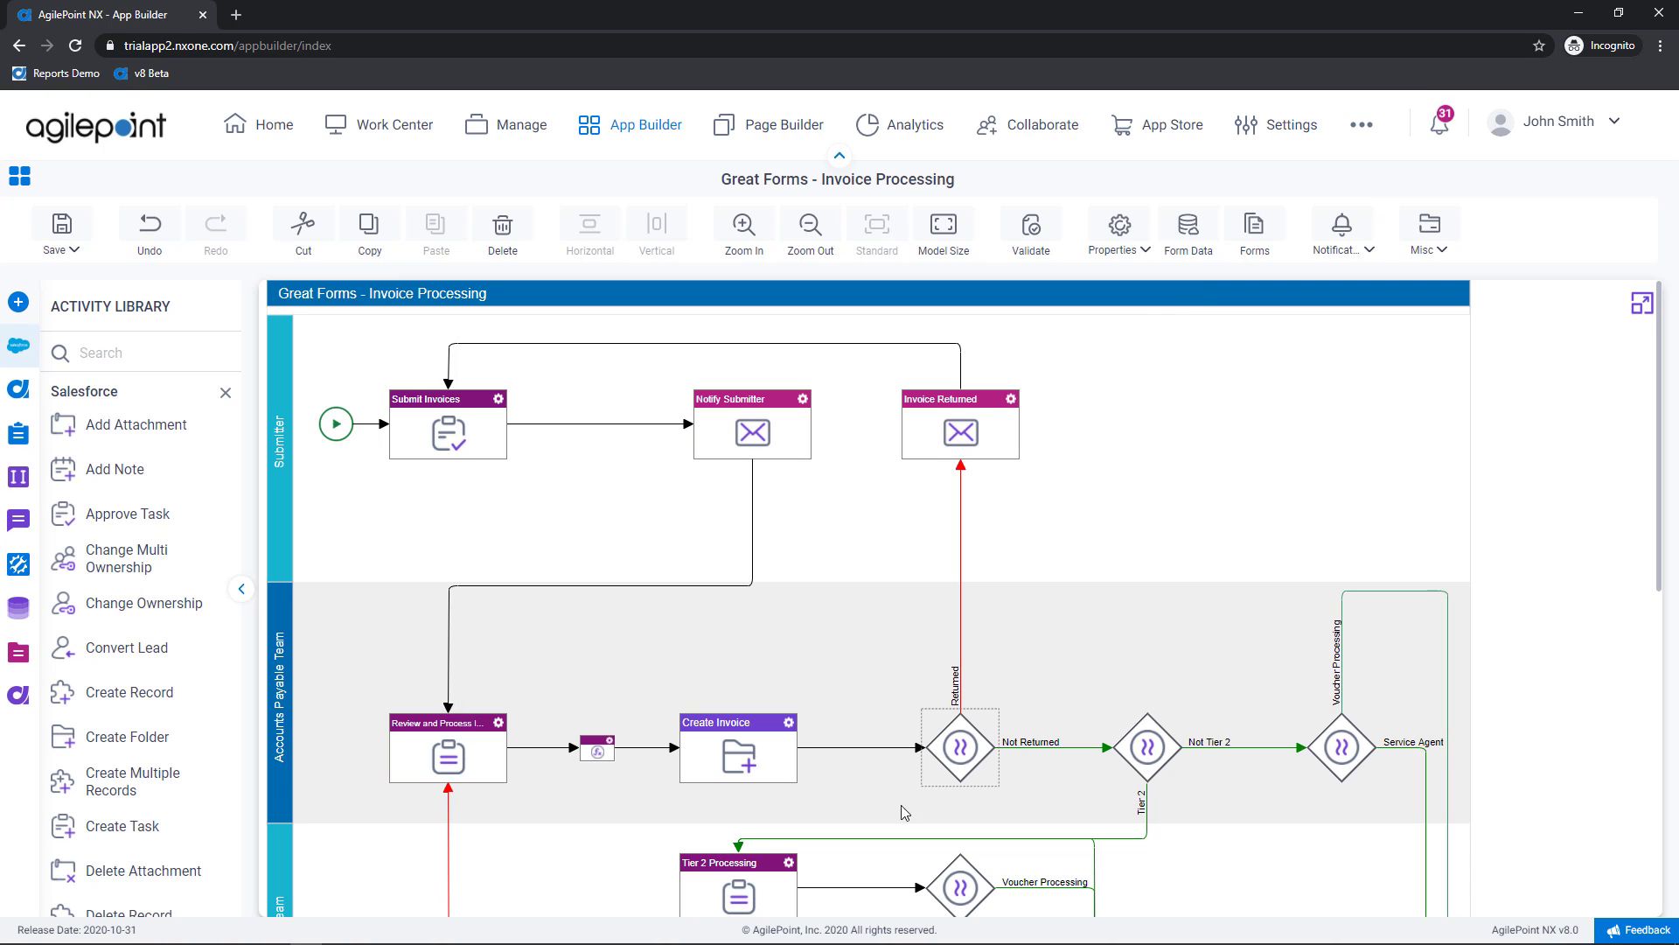
right_click(497, 730)
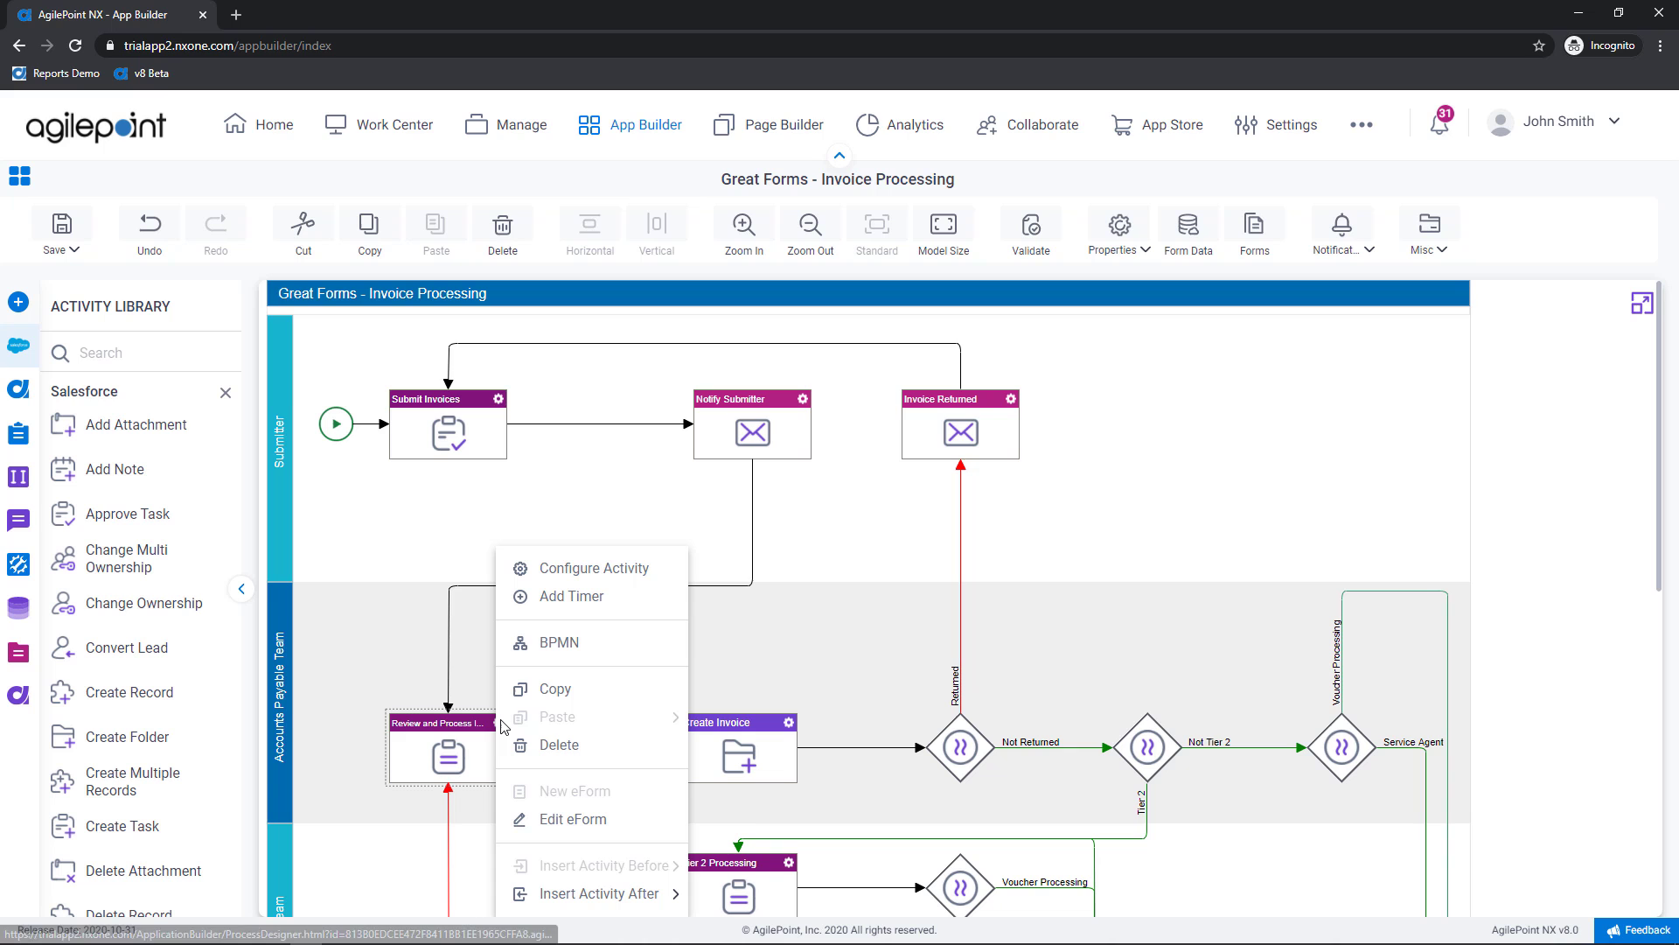
left_click(598, 822)
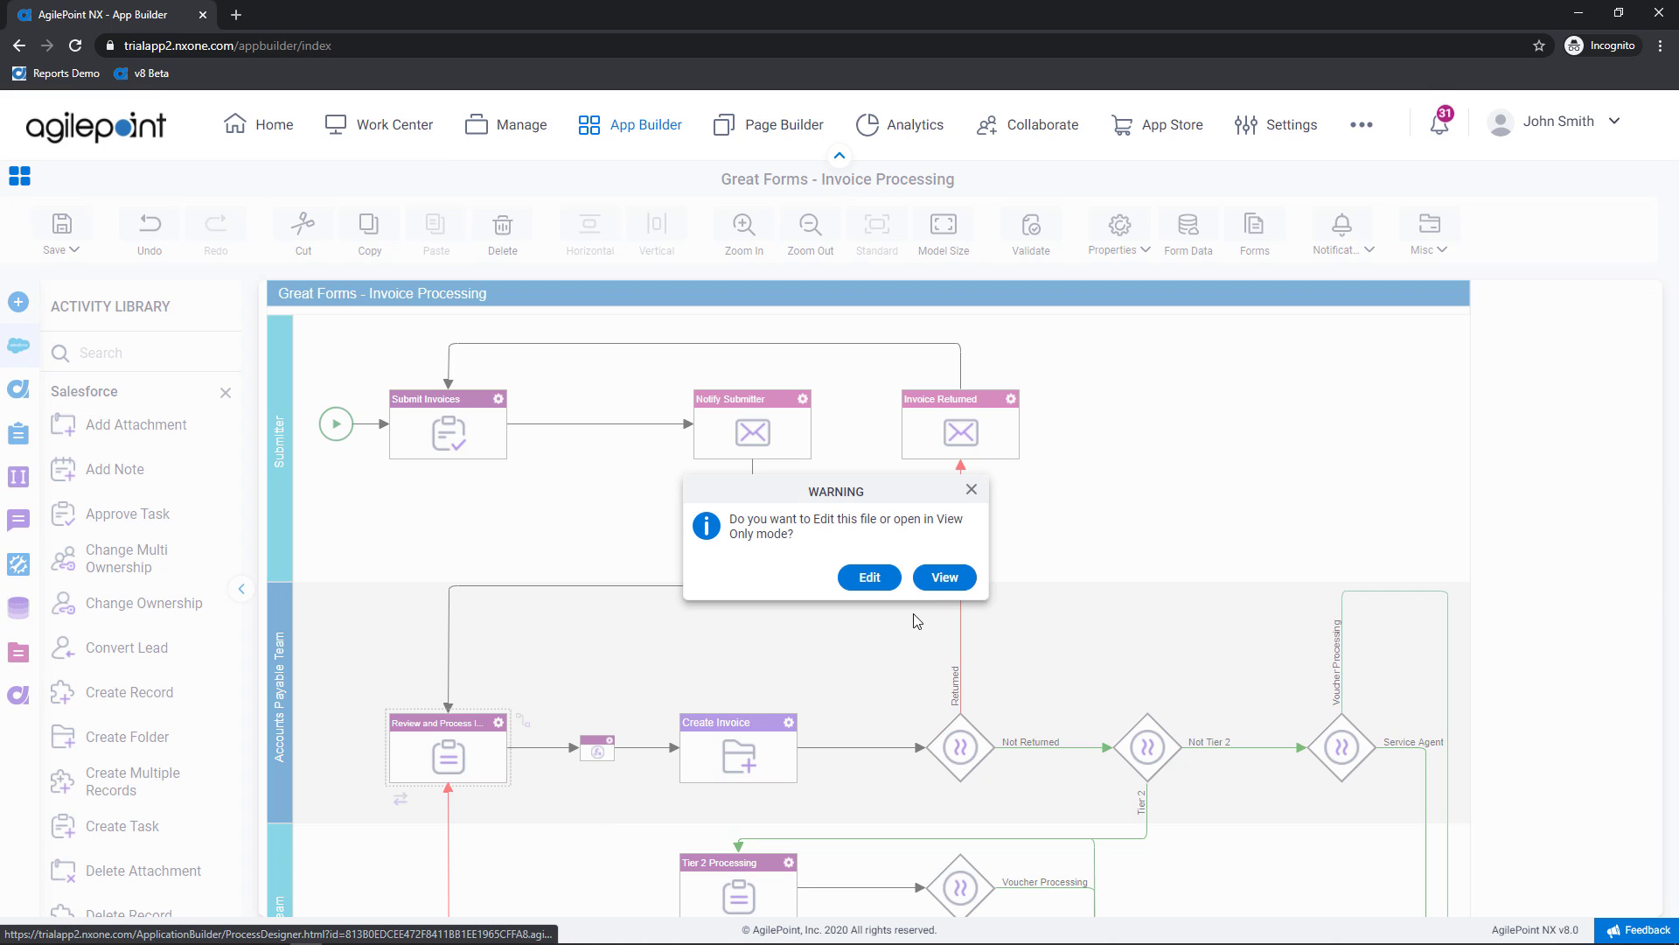
left_click(877, 581)
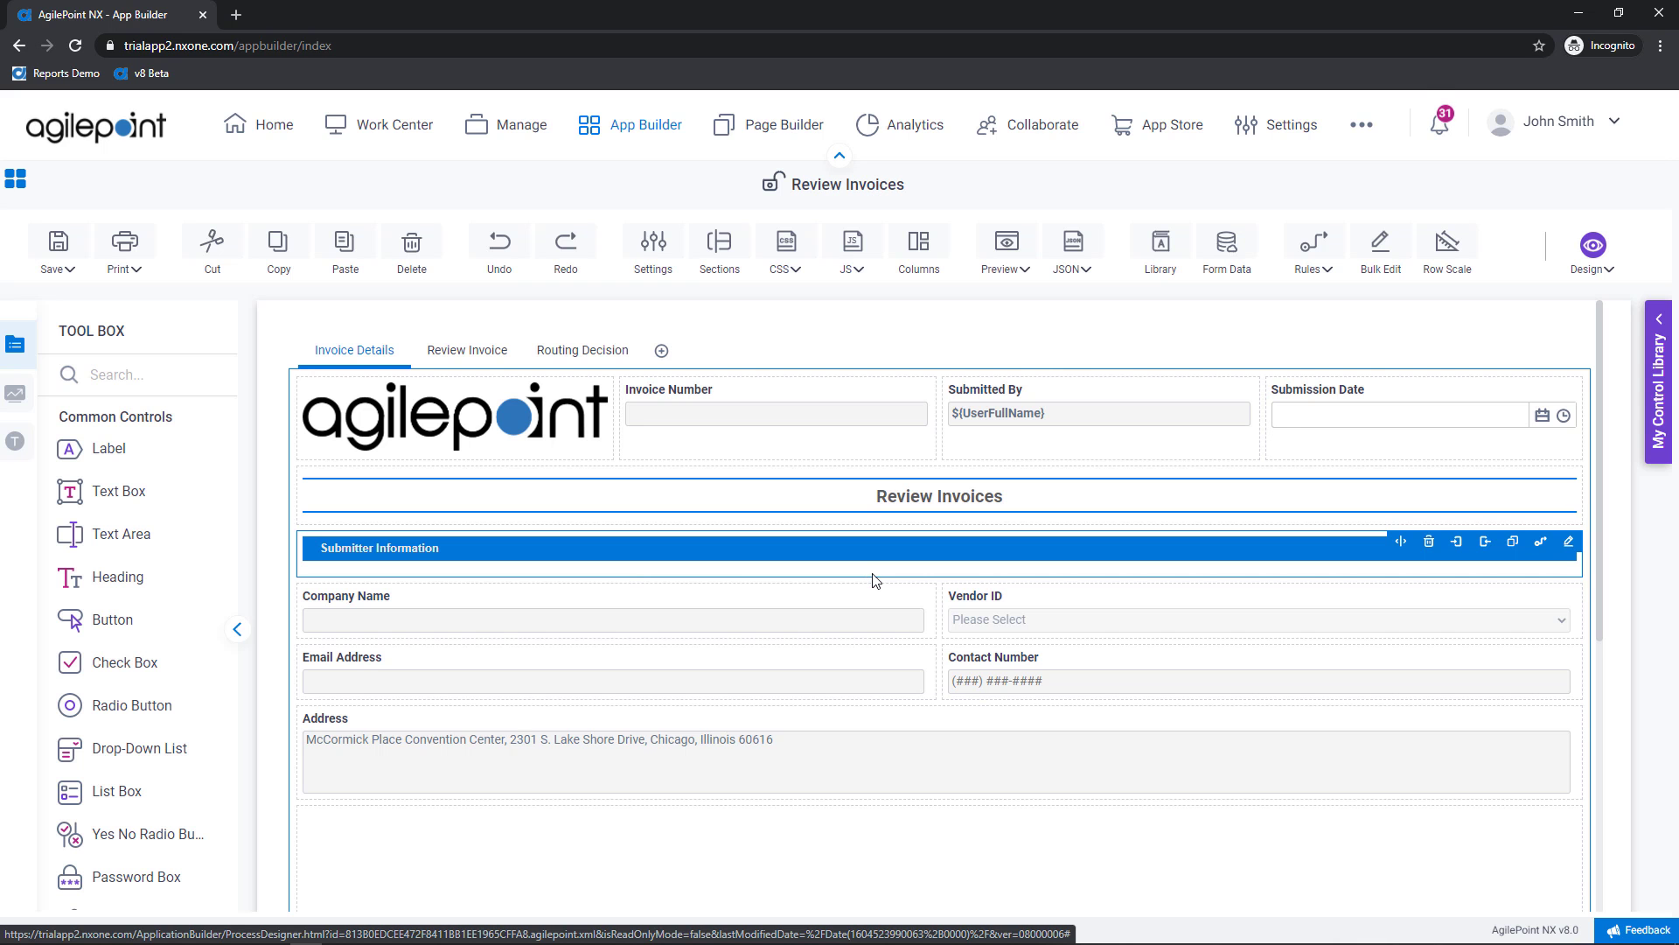
Examine the list options behind the form's Routing Decision drop-down, including the ReturnToSubmitter value, and close the field settings
left_click(600, 347)
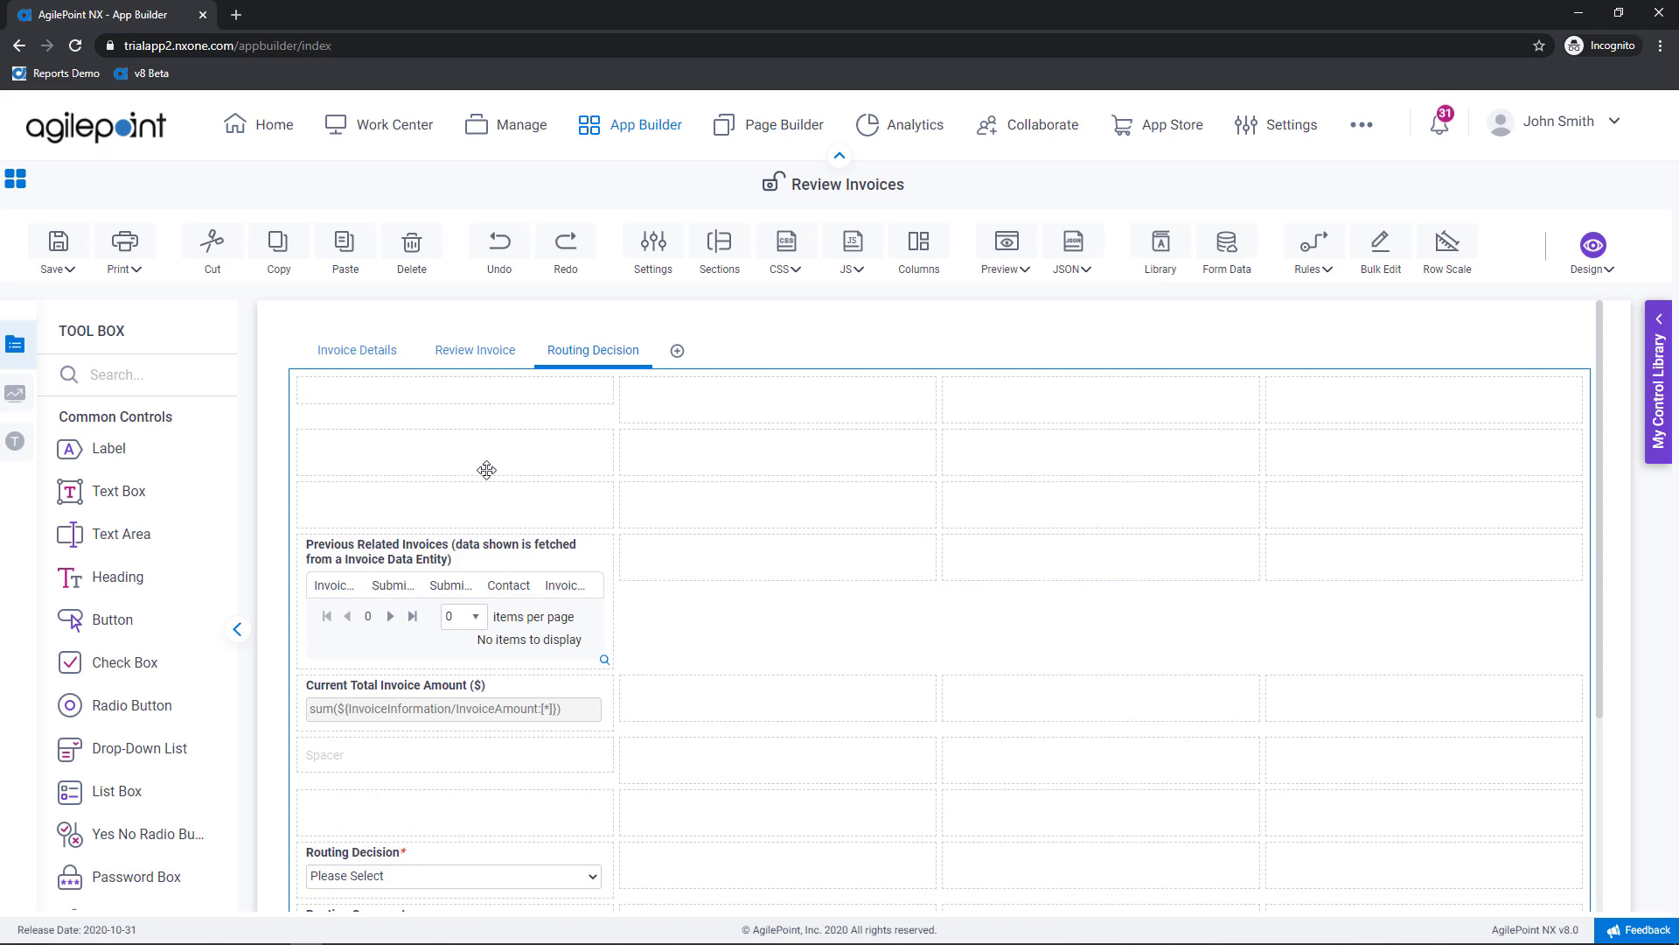
scroll(411, 809, "down", 2)
scroll(612, 455, "up", 2)
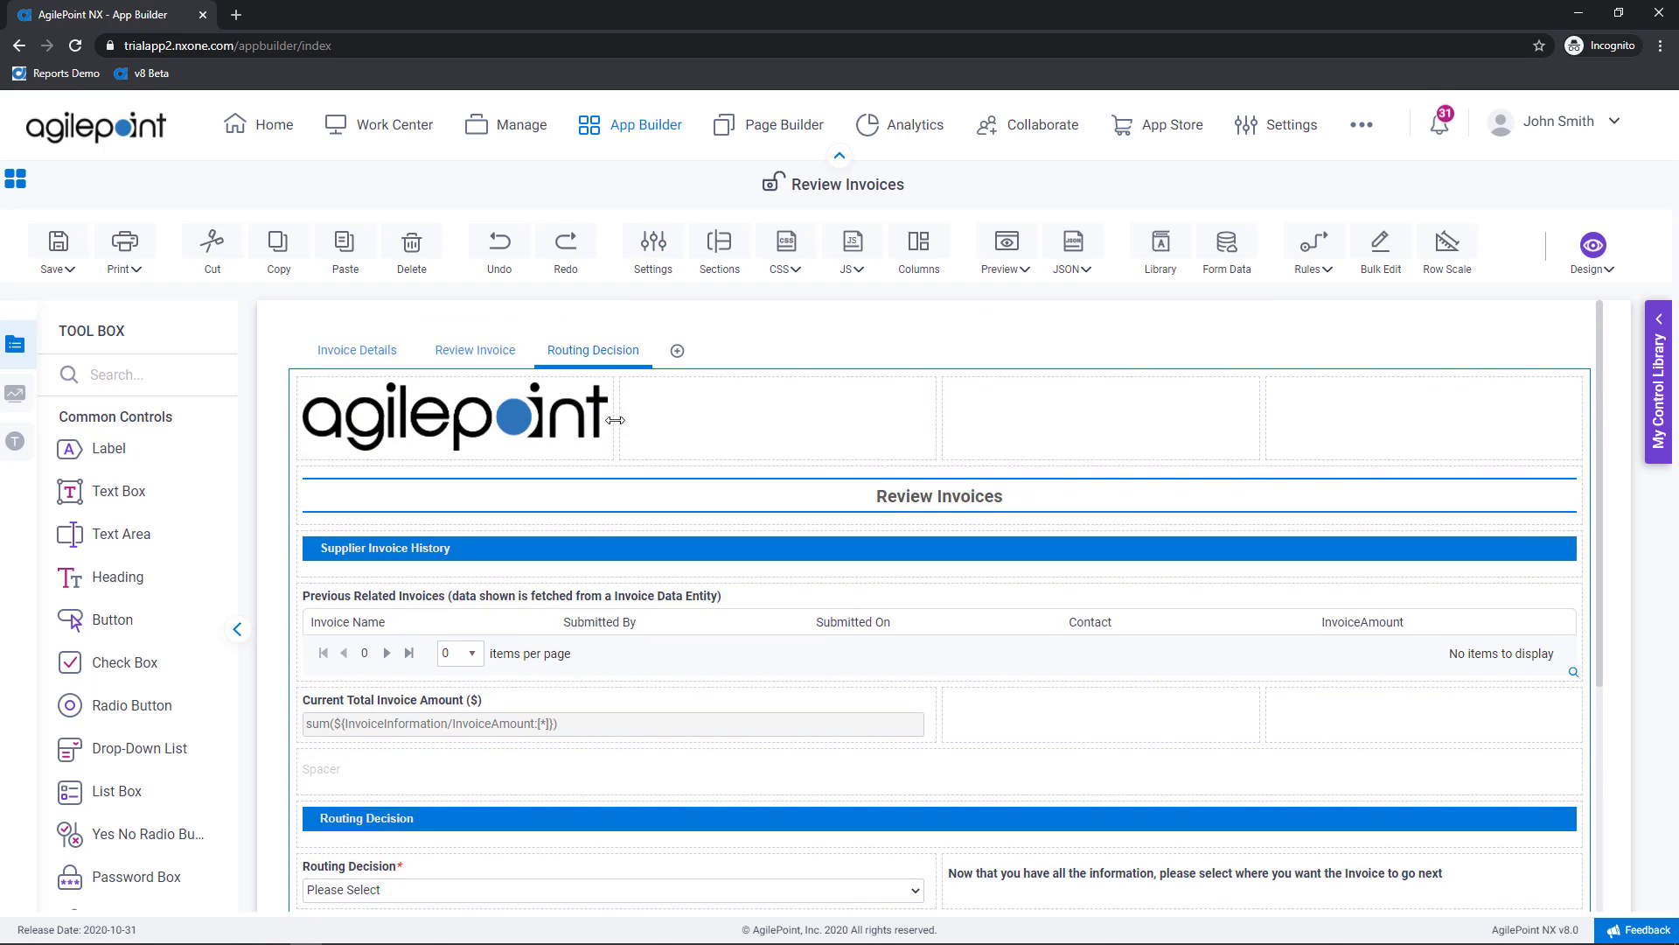
scroll(609, 549, "down", 2)
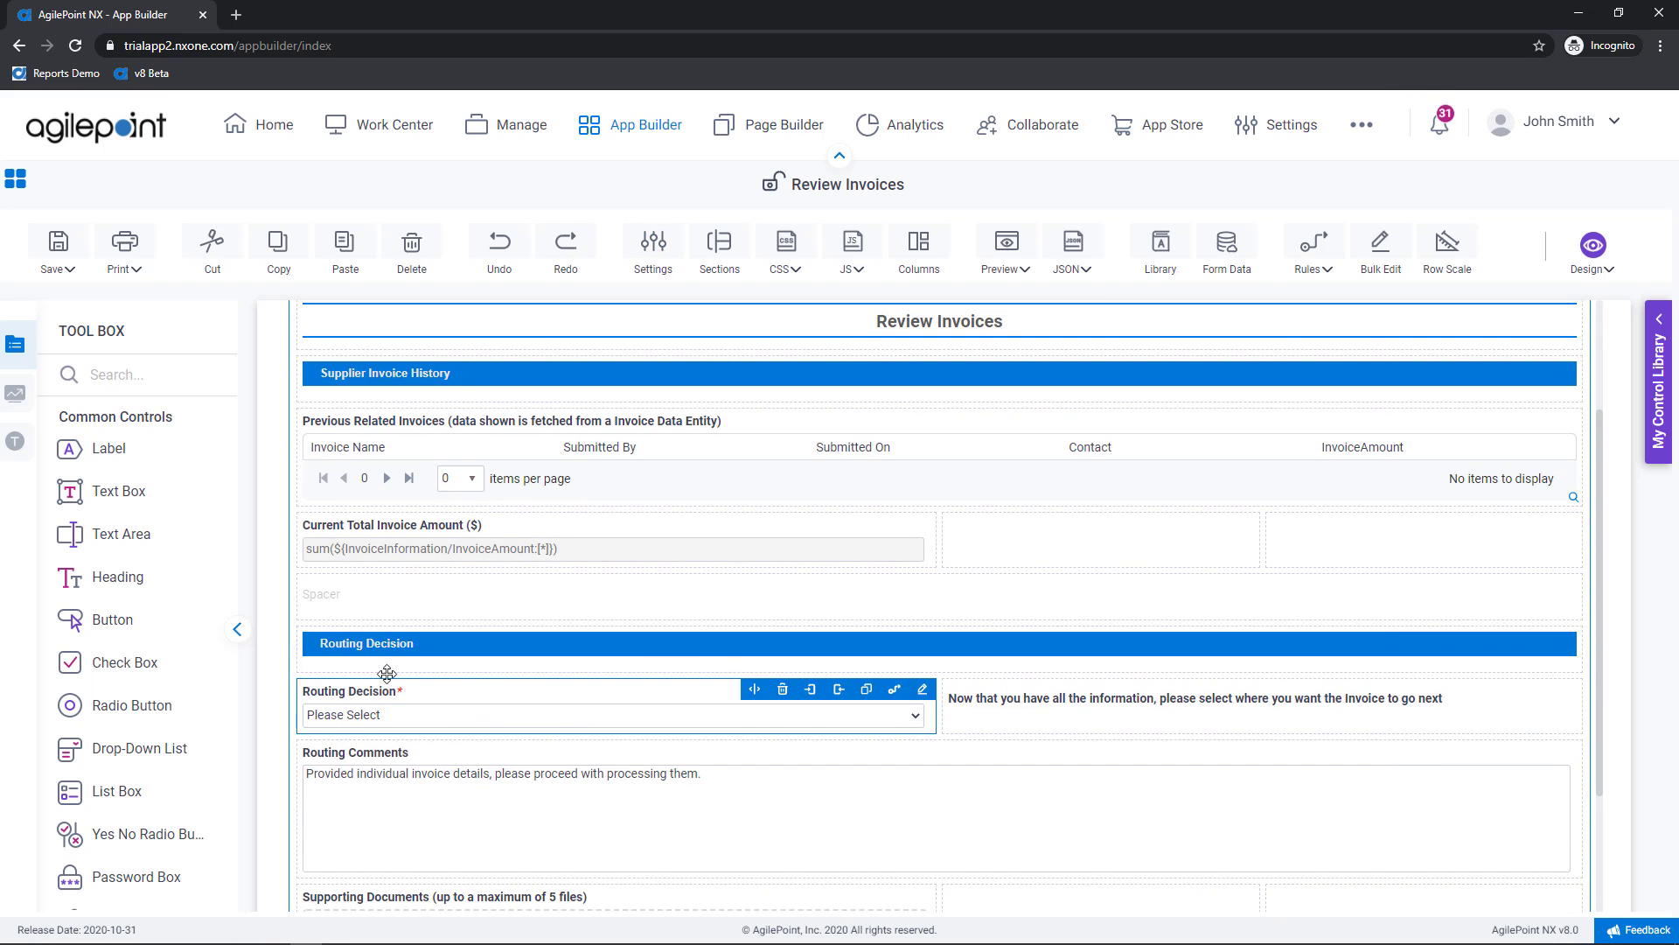
left_click(923, 688)
left_click(771, 374)
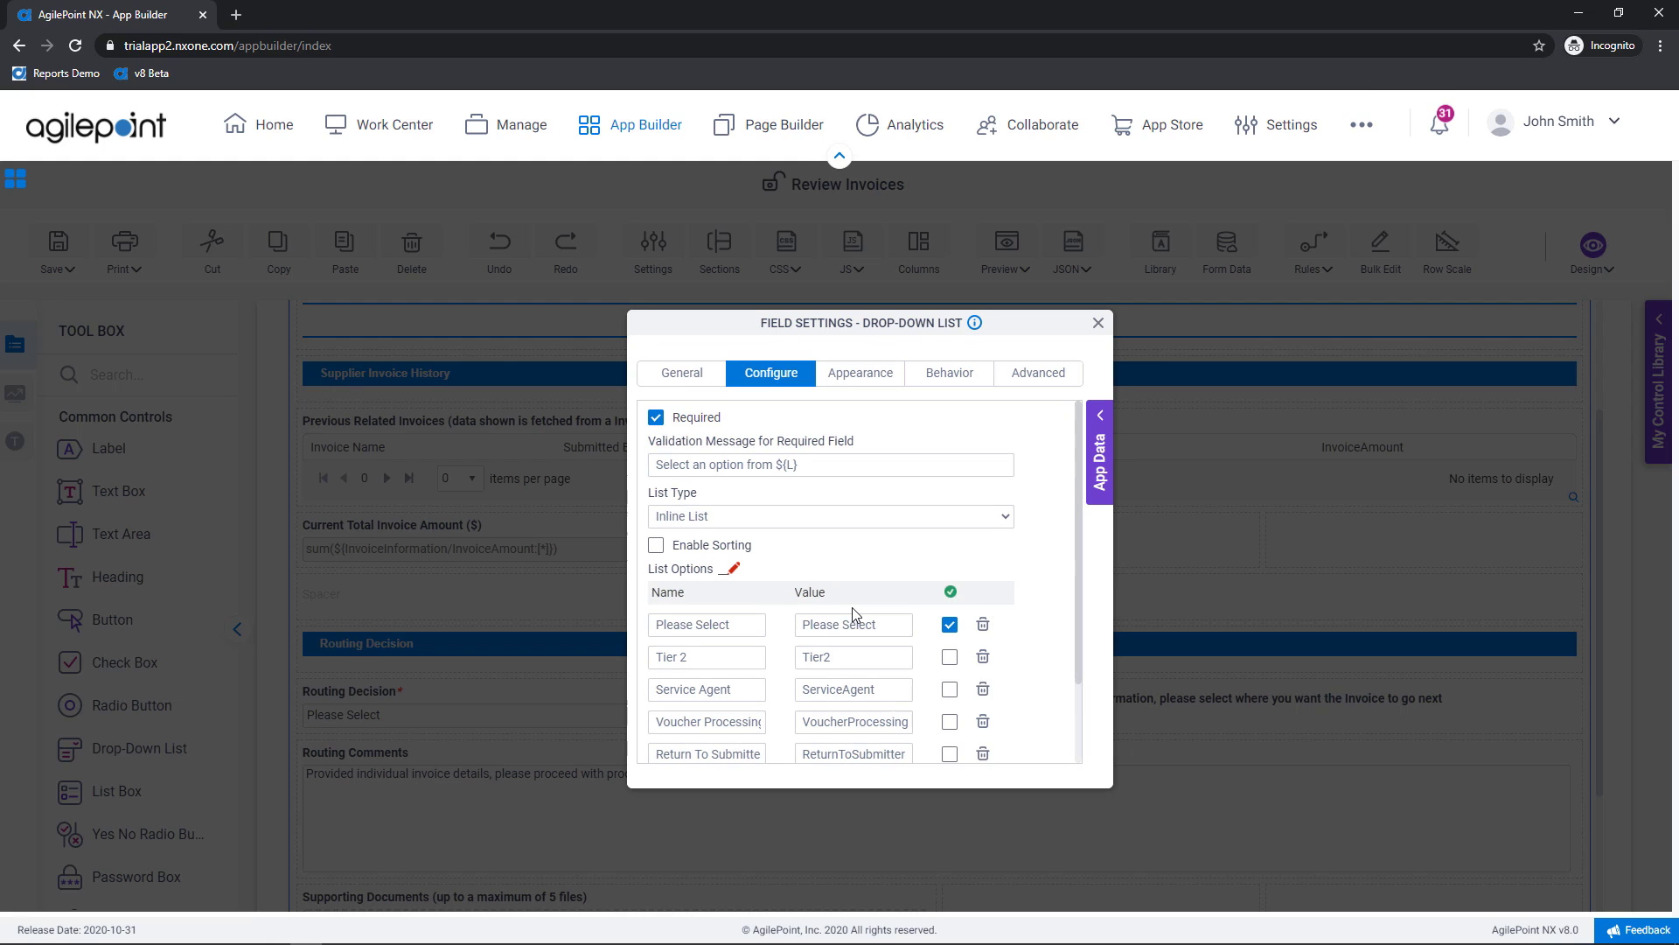
scroll(839, 594, "down", 3)
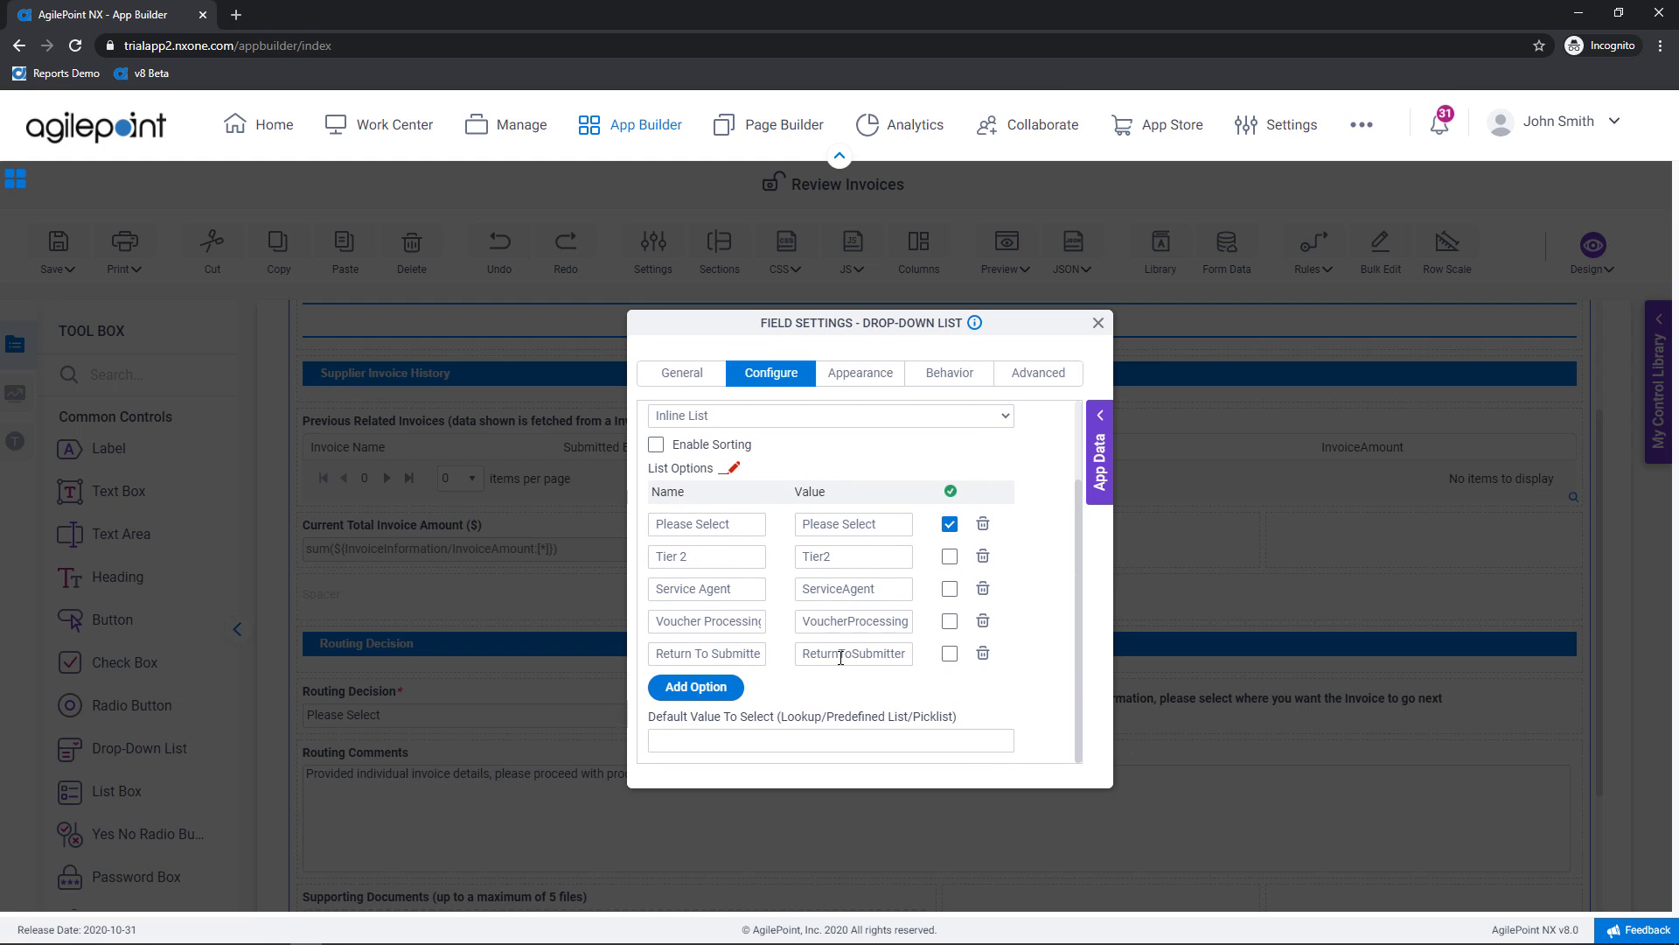
double_click(810, 652)
left_click(1098, 323)
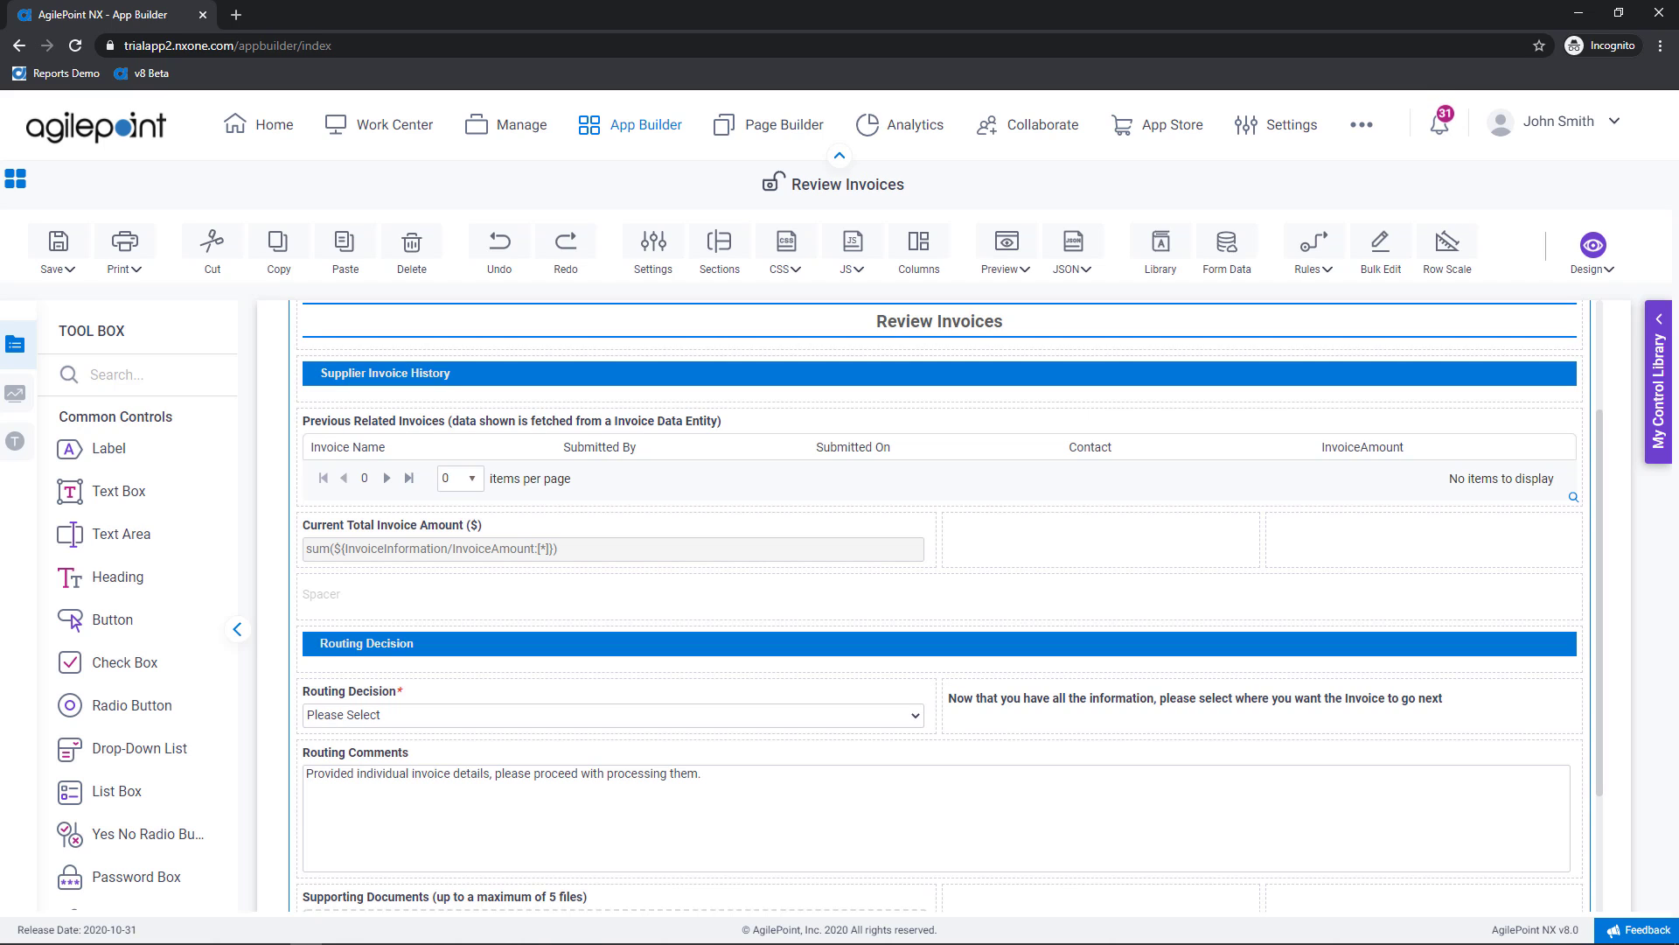
Return from the Review Invoices form to the Great Forms - Invoice Processing process model
left_click(18, 184)
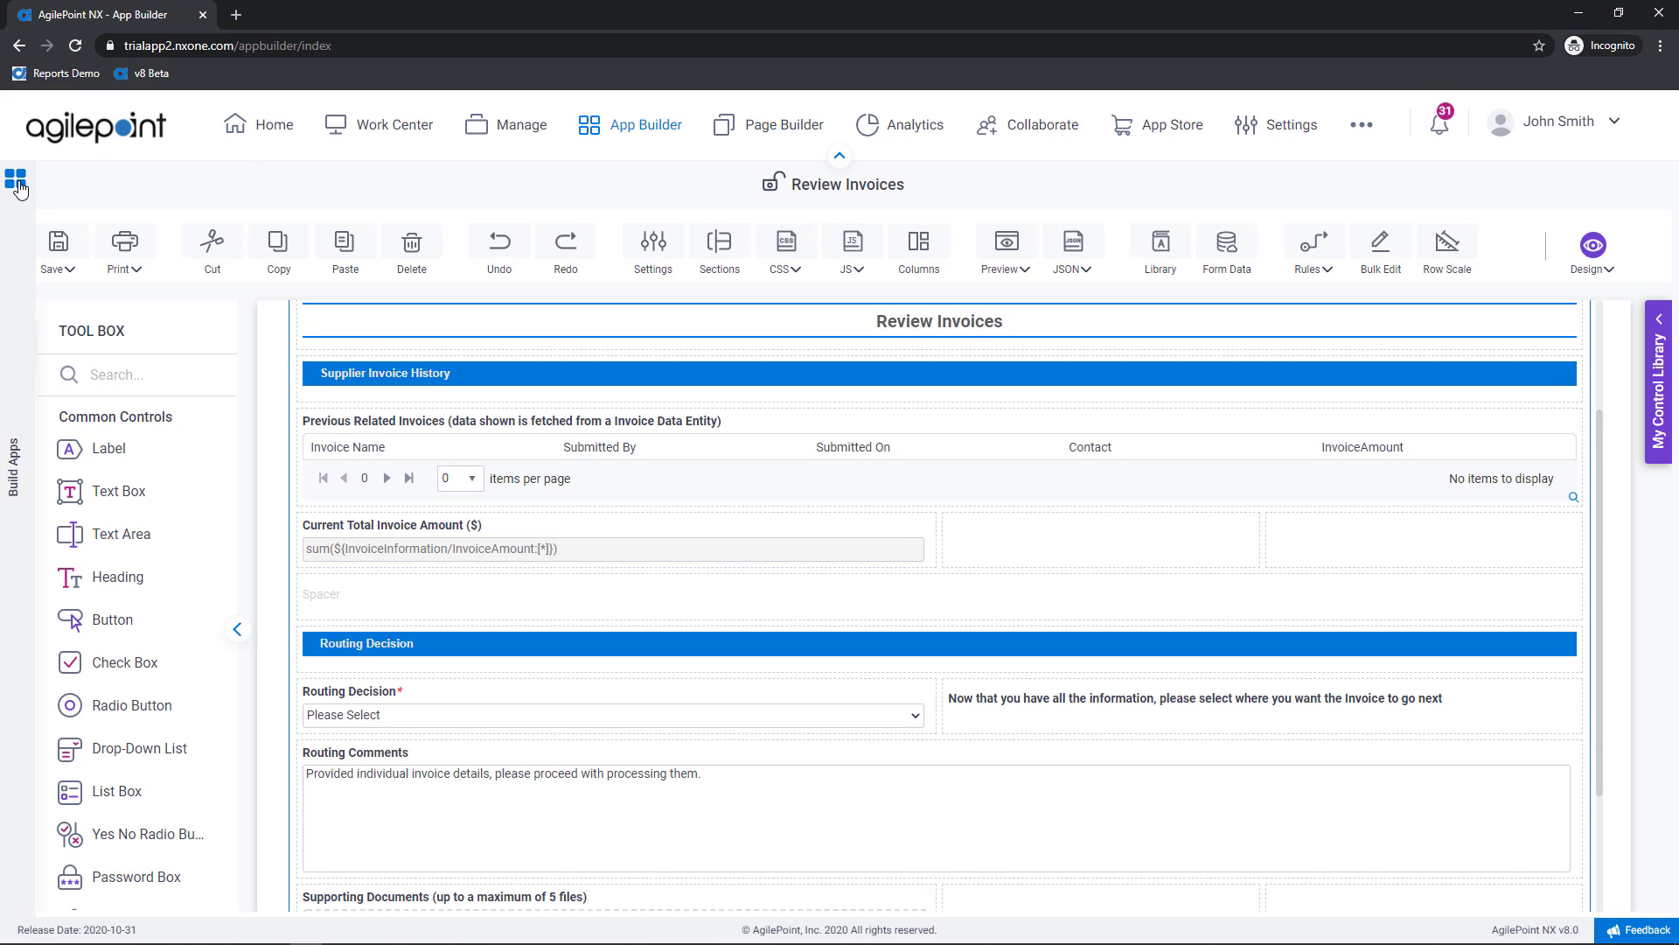
left_click(17, 184)
left_click(944, 579)
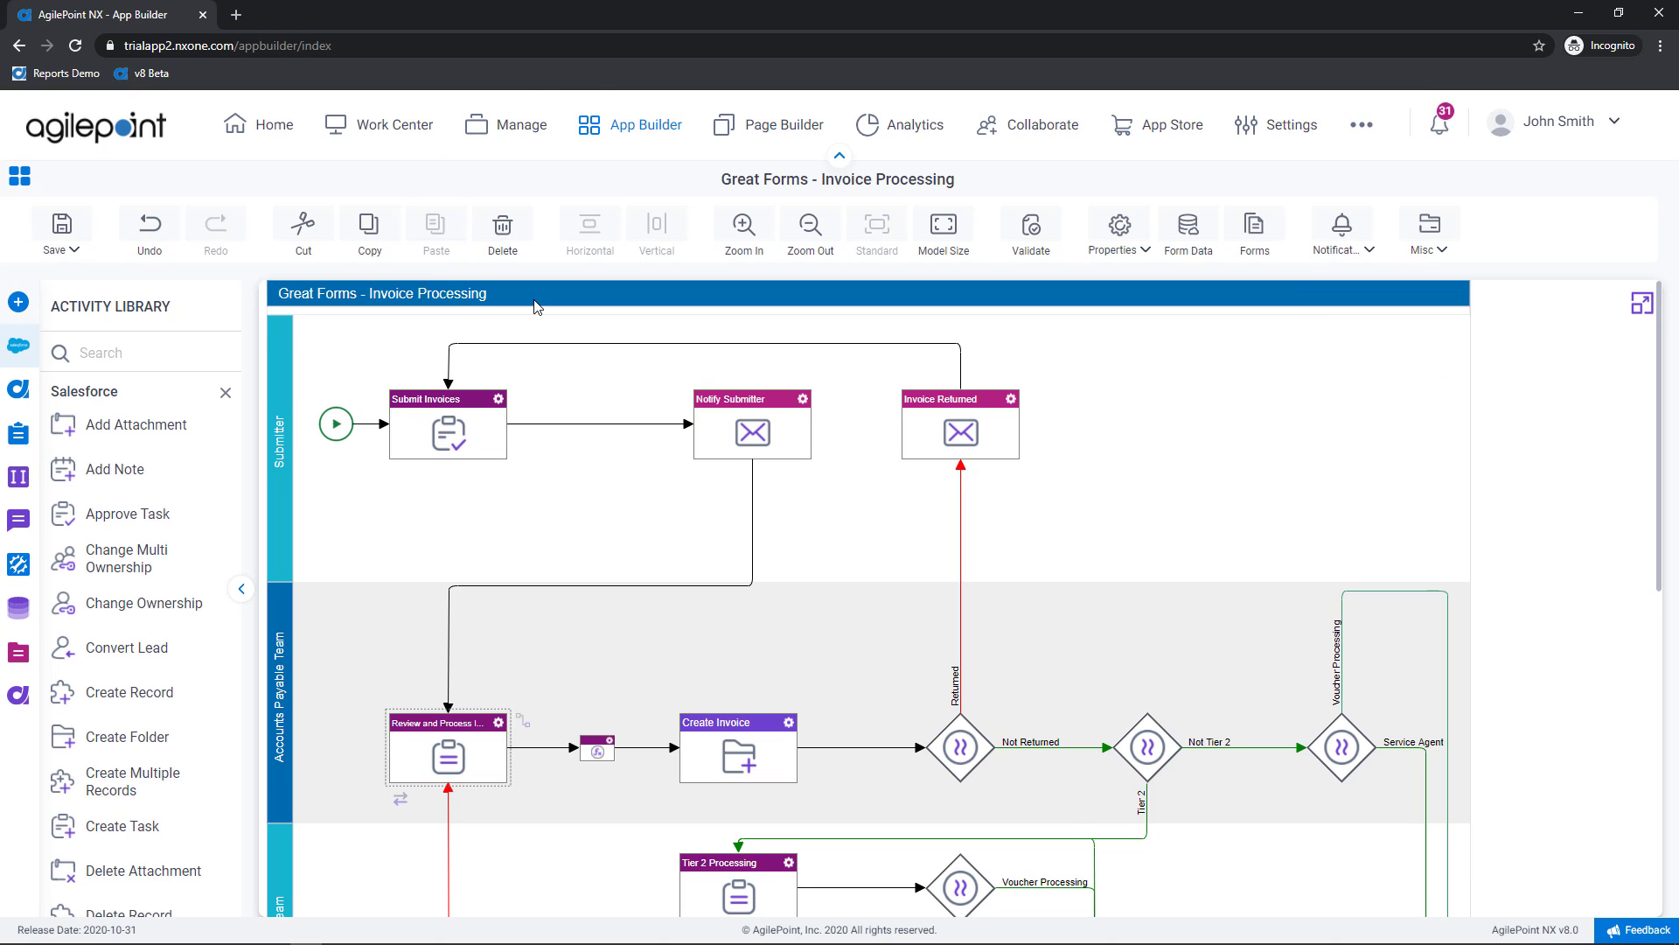
Look through the process model's save and export options and the edit commands available for the selected review task
mouse_move(74, 238)
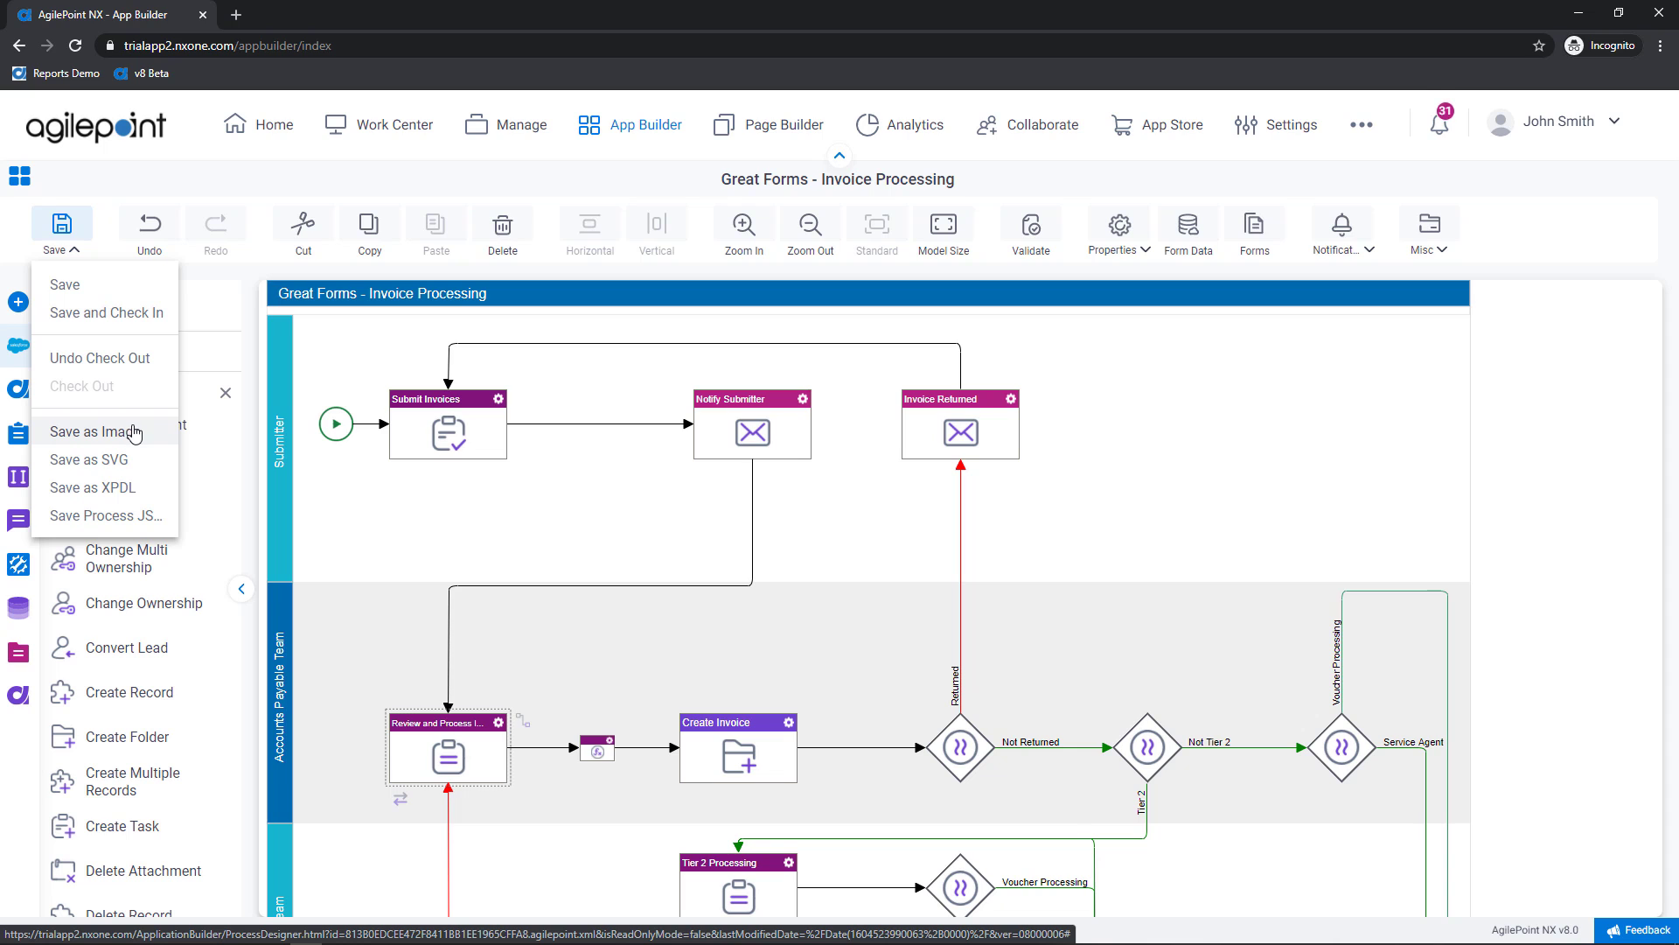
left_click(150, 516)
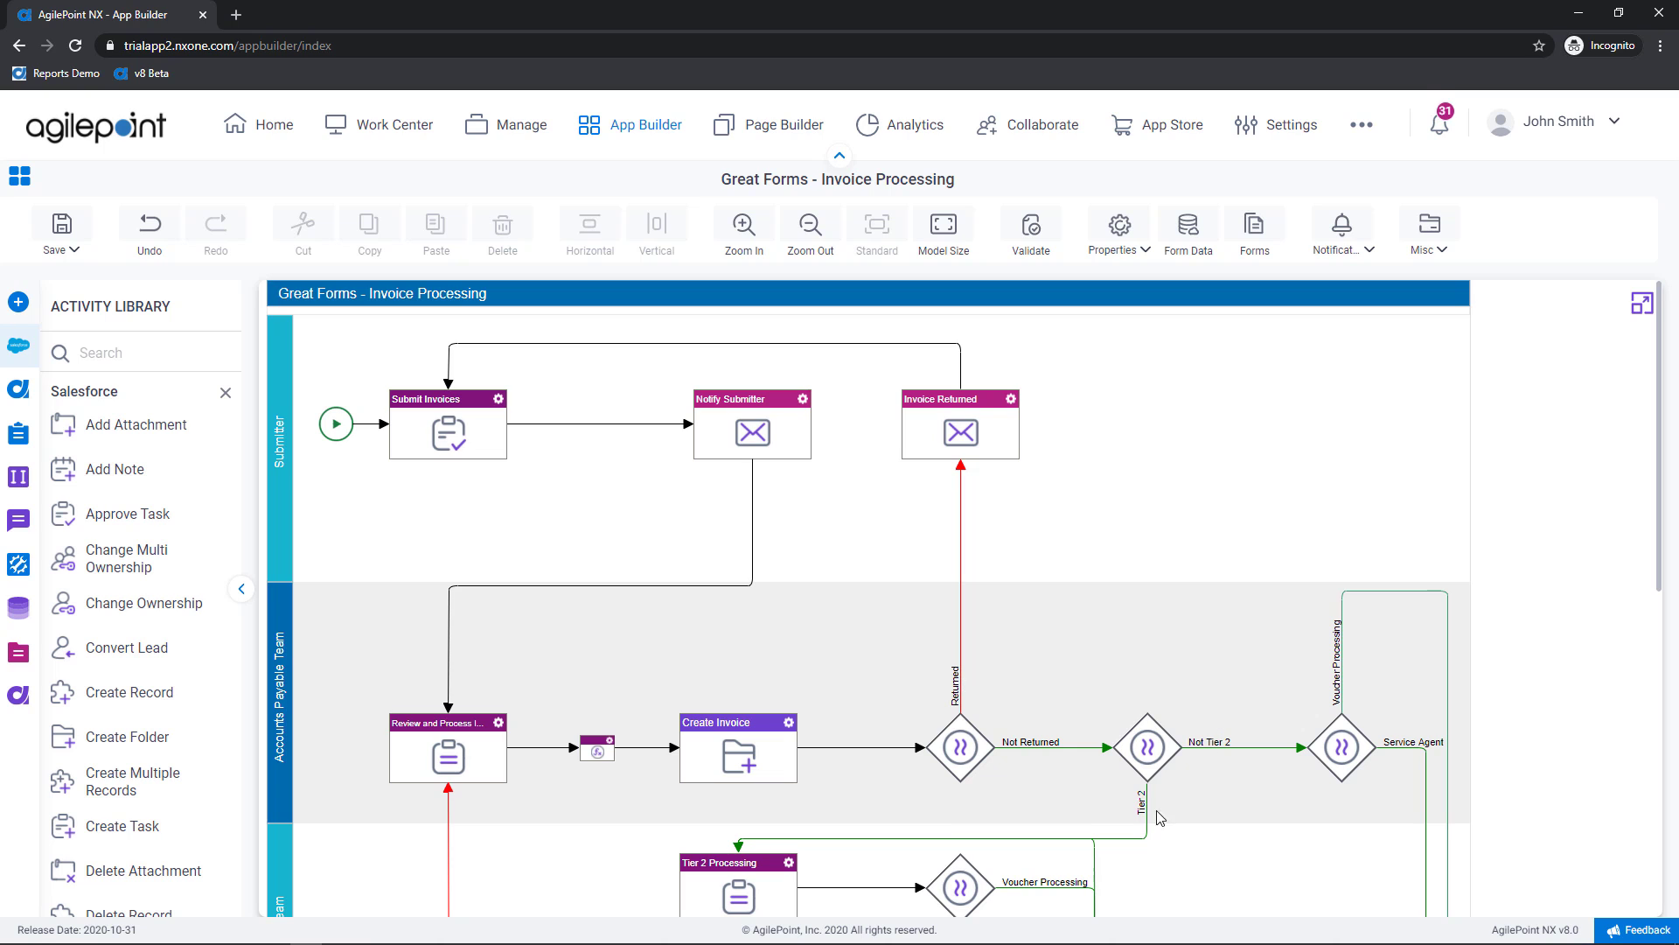
left_click(468, 737)
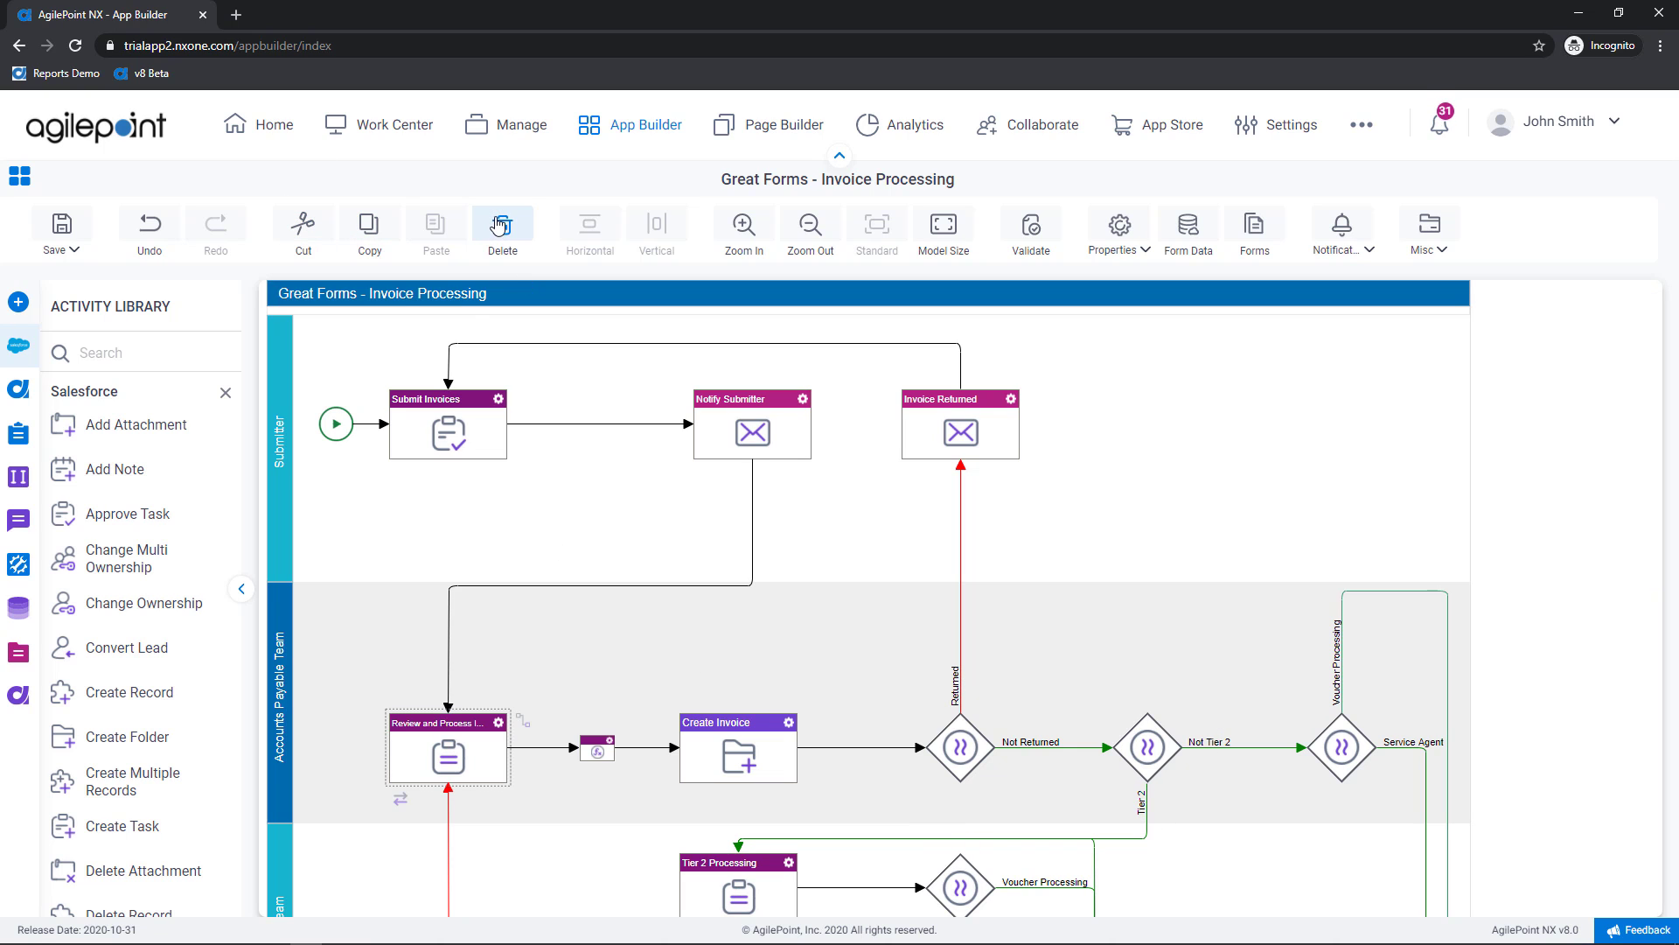
left_click(579, 541)
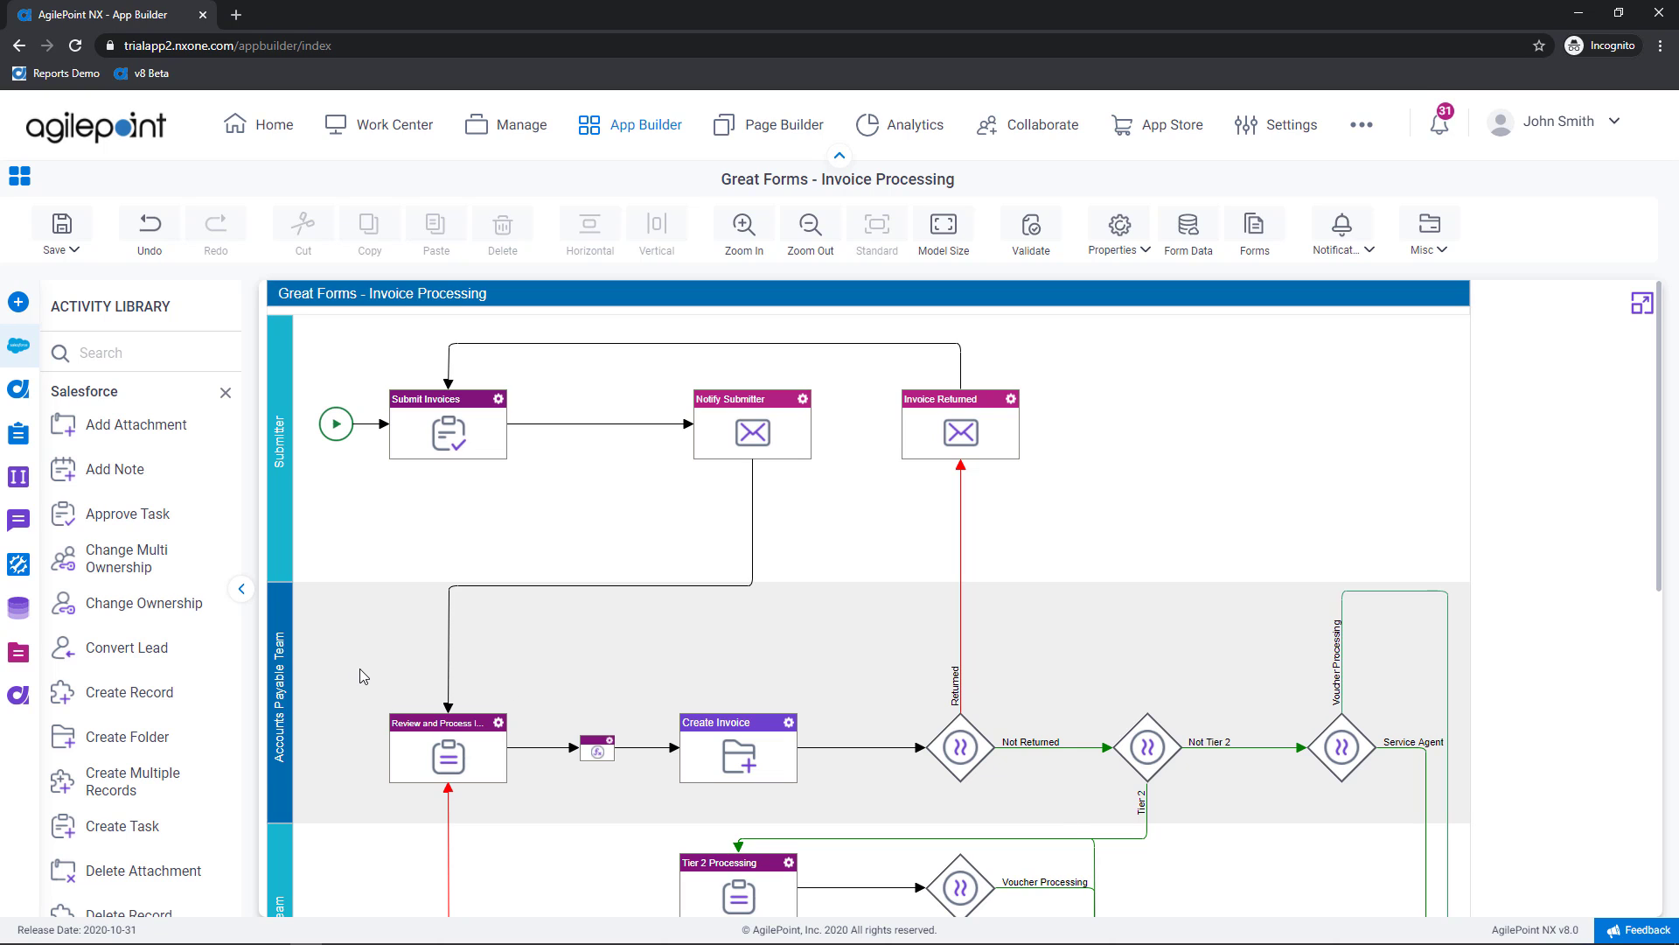
Align the Notify Submitter activity vertically with the Create Invoice activity
left_click_drag(359, 668, 861, 821)
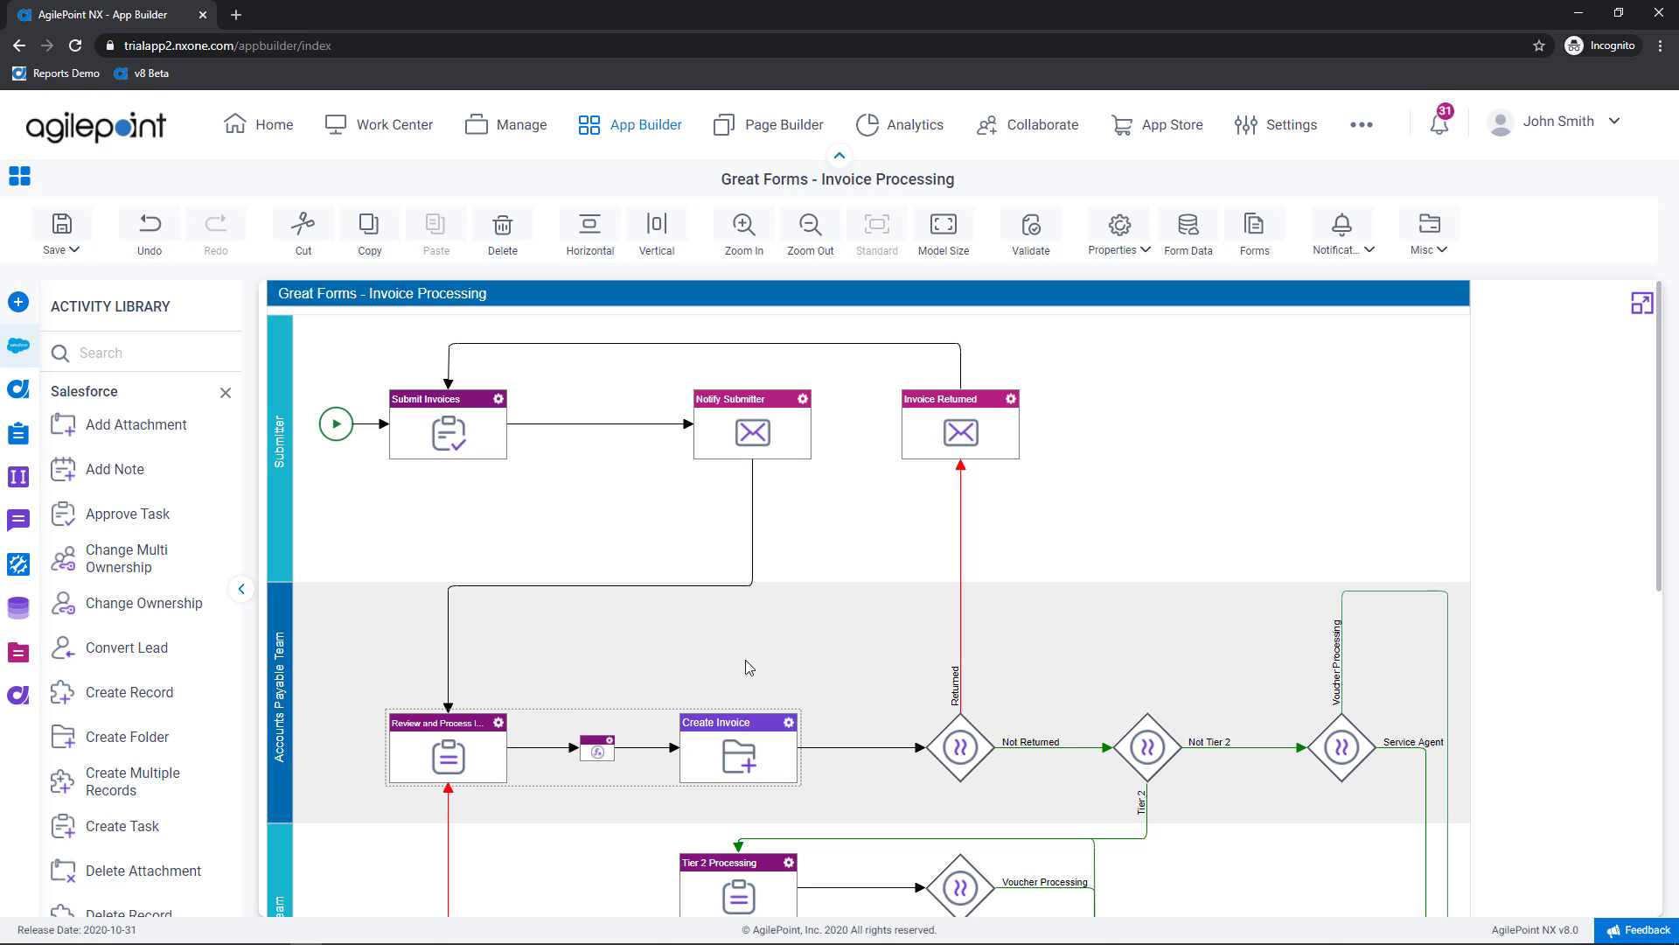
left_click(668, 484)
left_click_drag(626, 375, 842, 805)
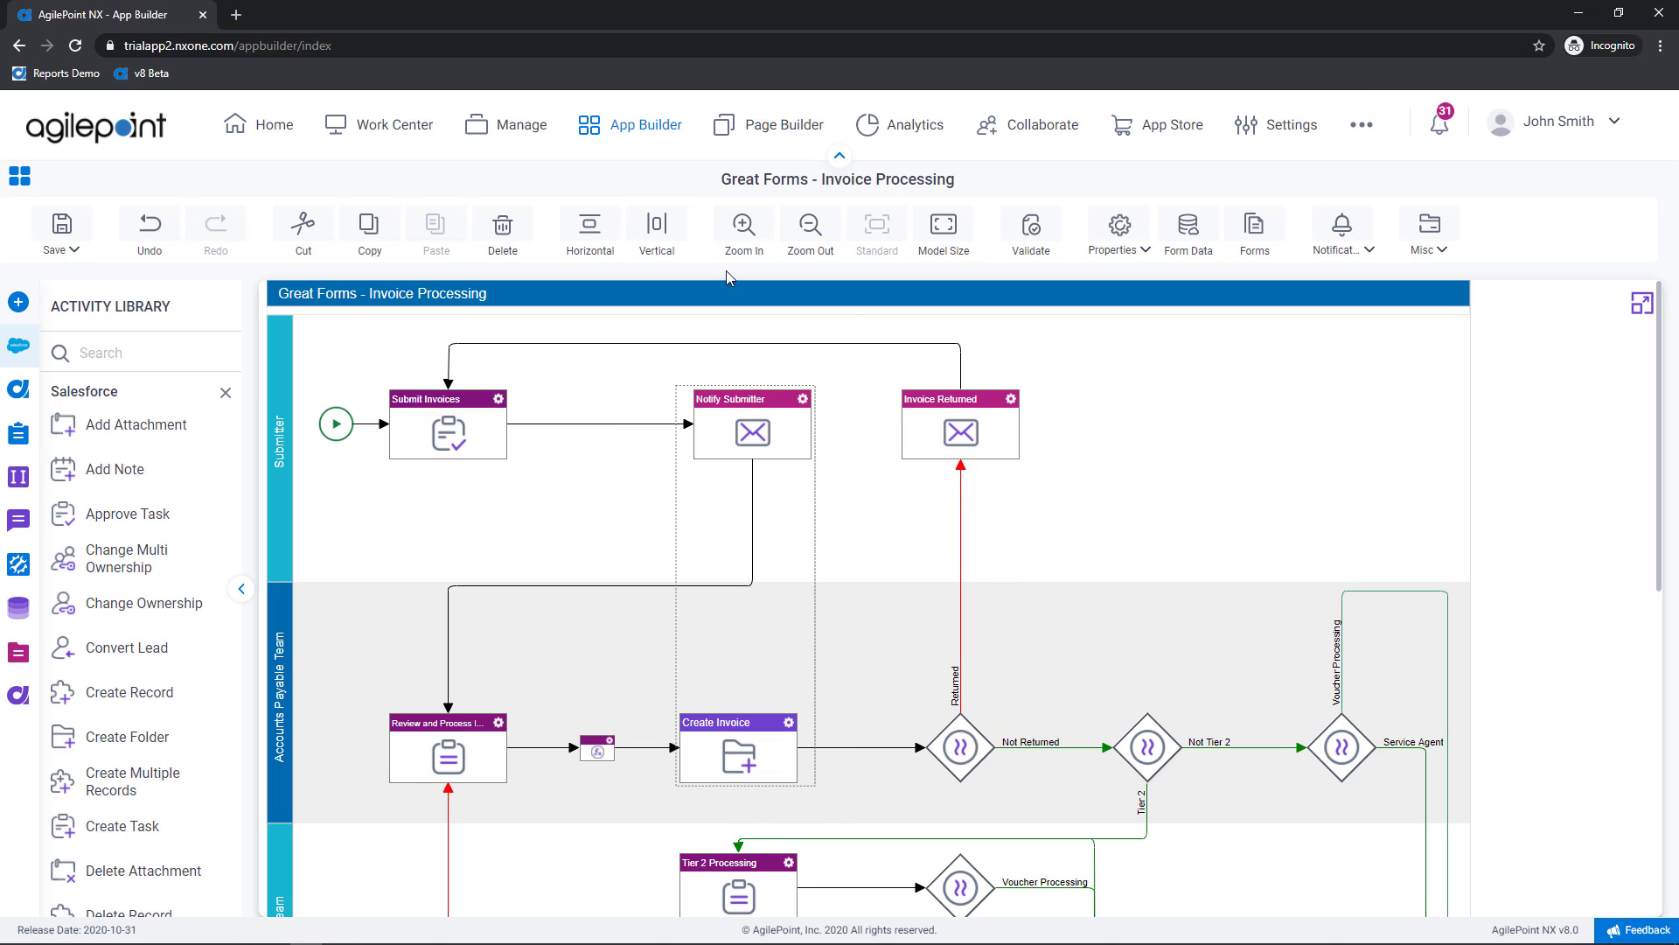
left_click(658, 225)
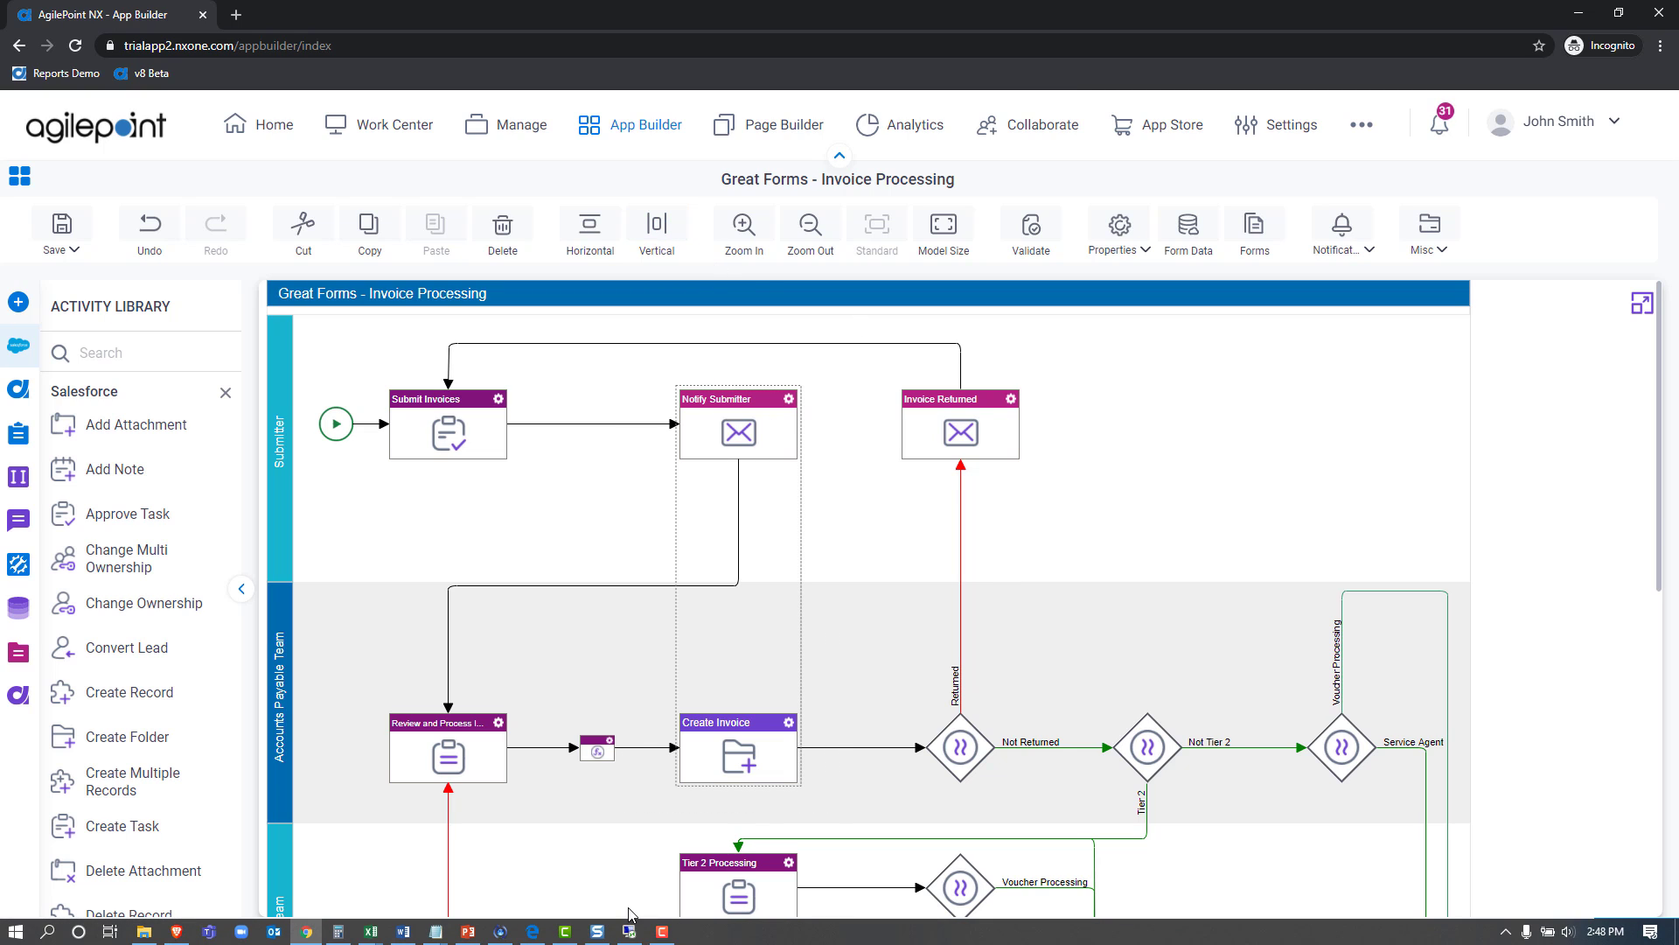
left_click(536, 547)
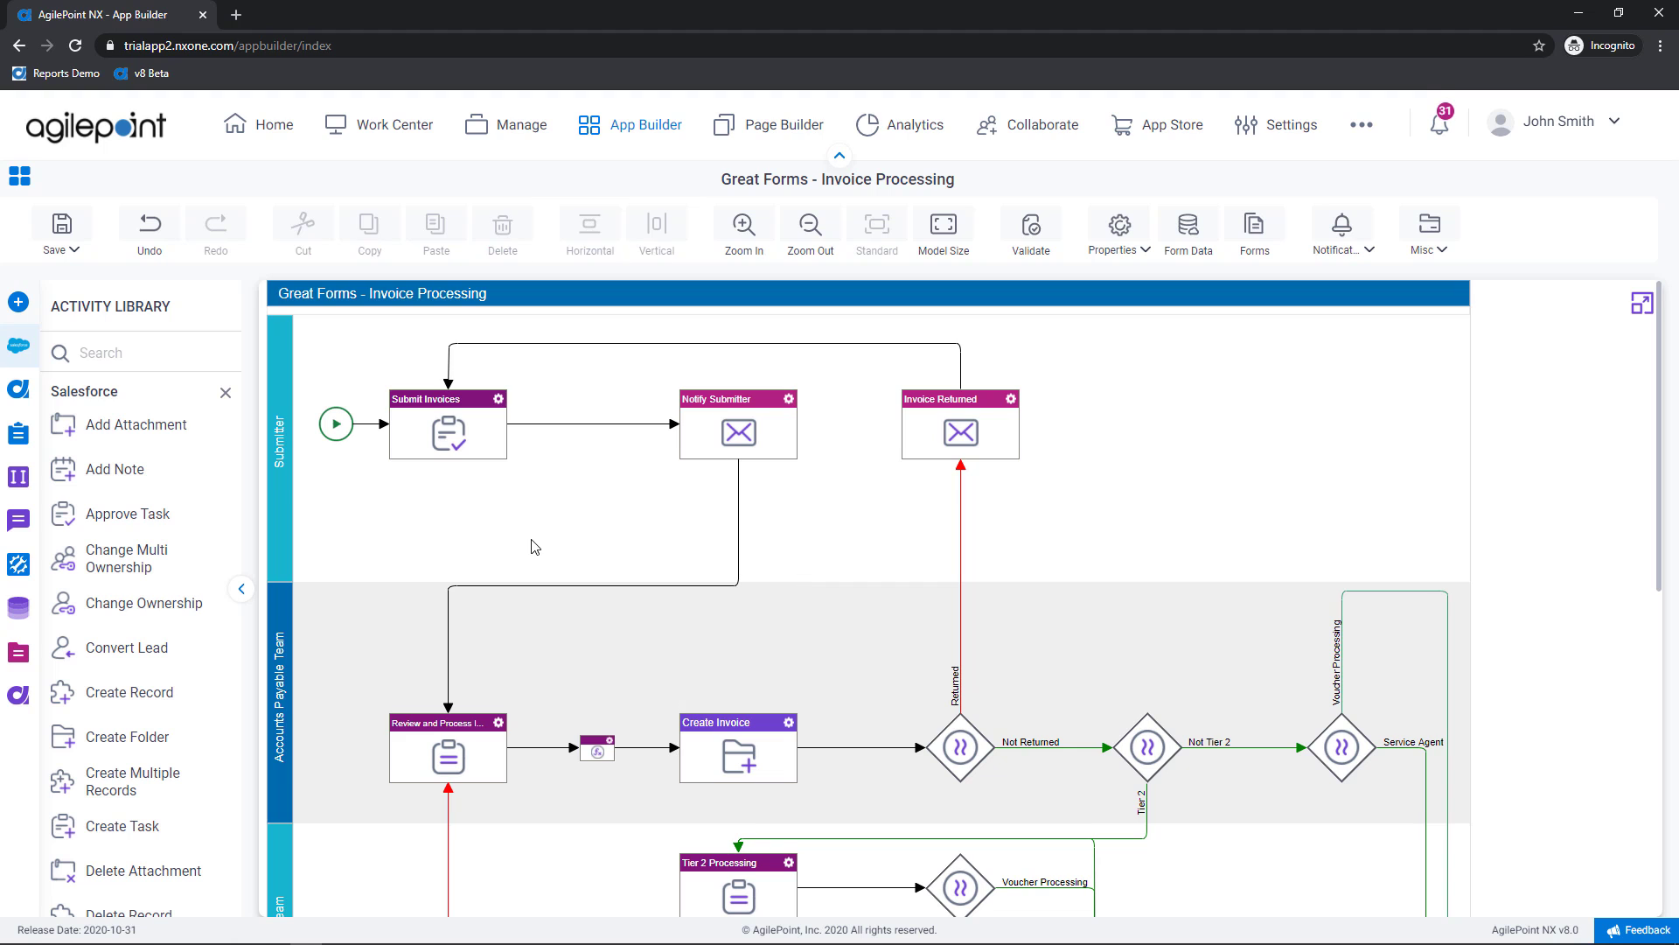
Inspect the process model at enlarged, whole-model and standard zoom, and validate it
left_click(742, 229)
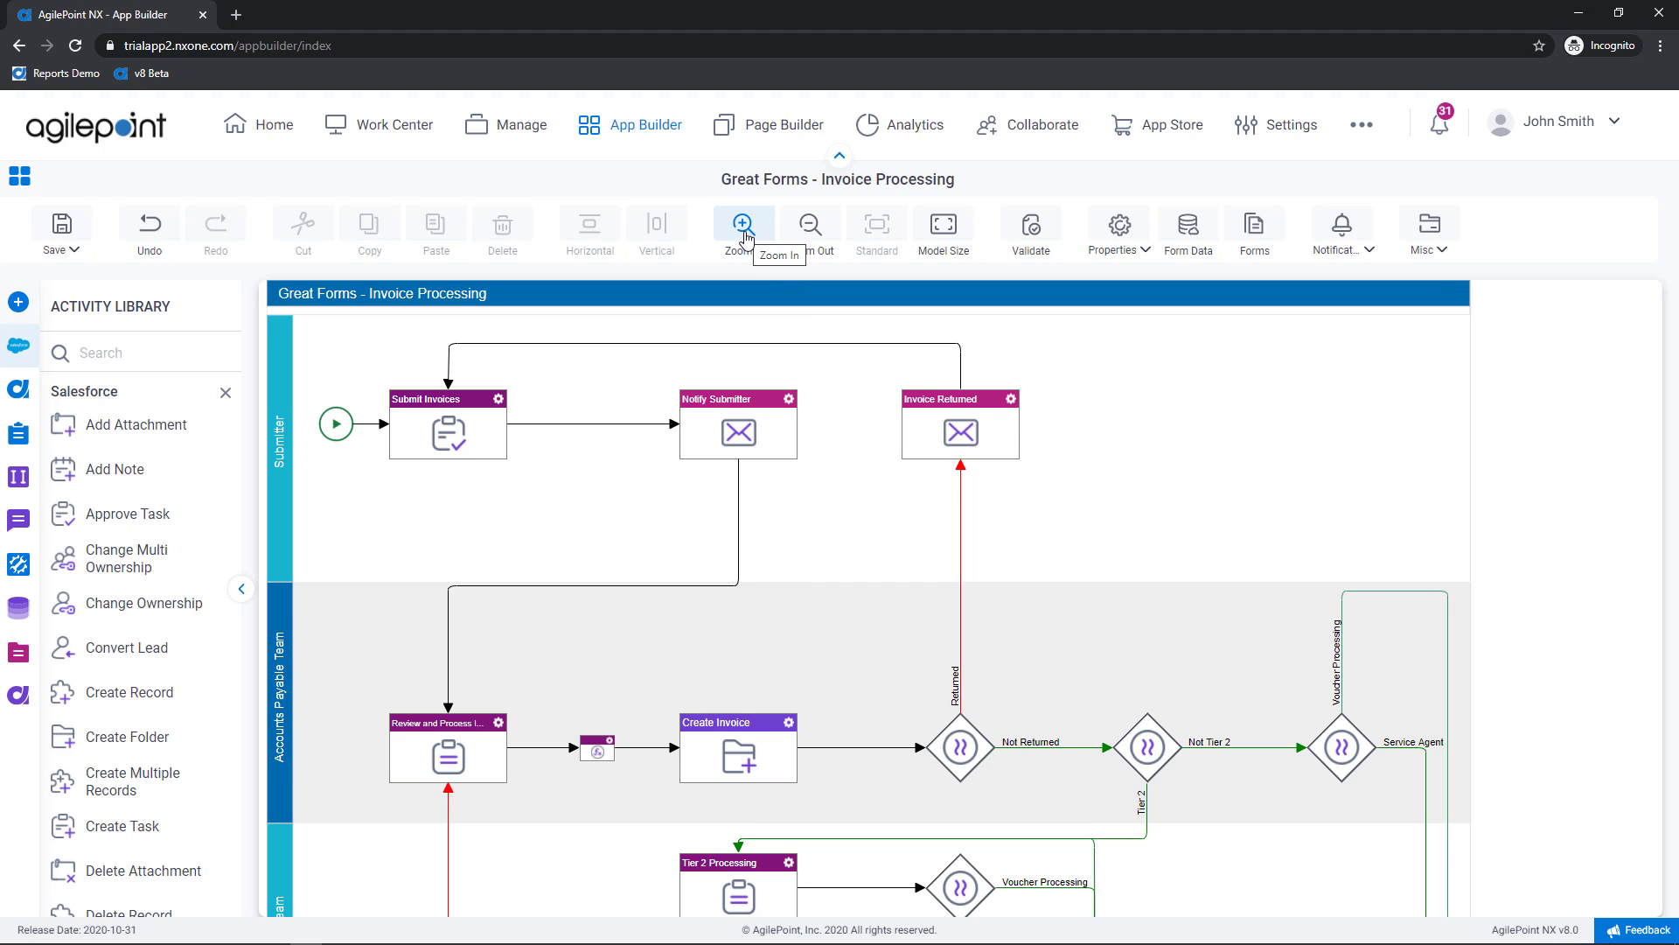
left_click(743, 231)
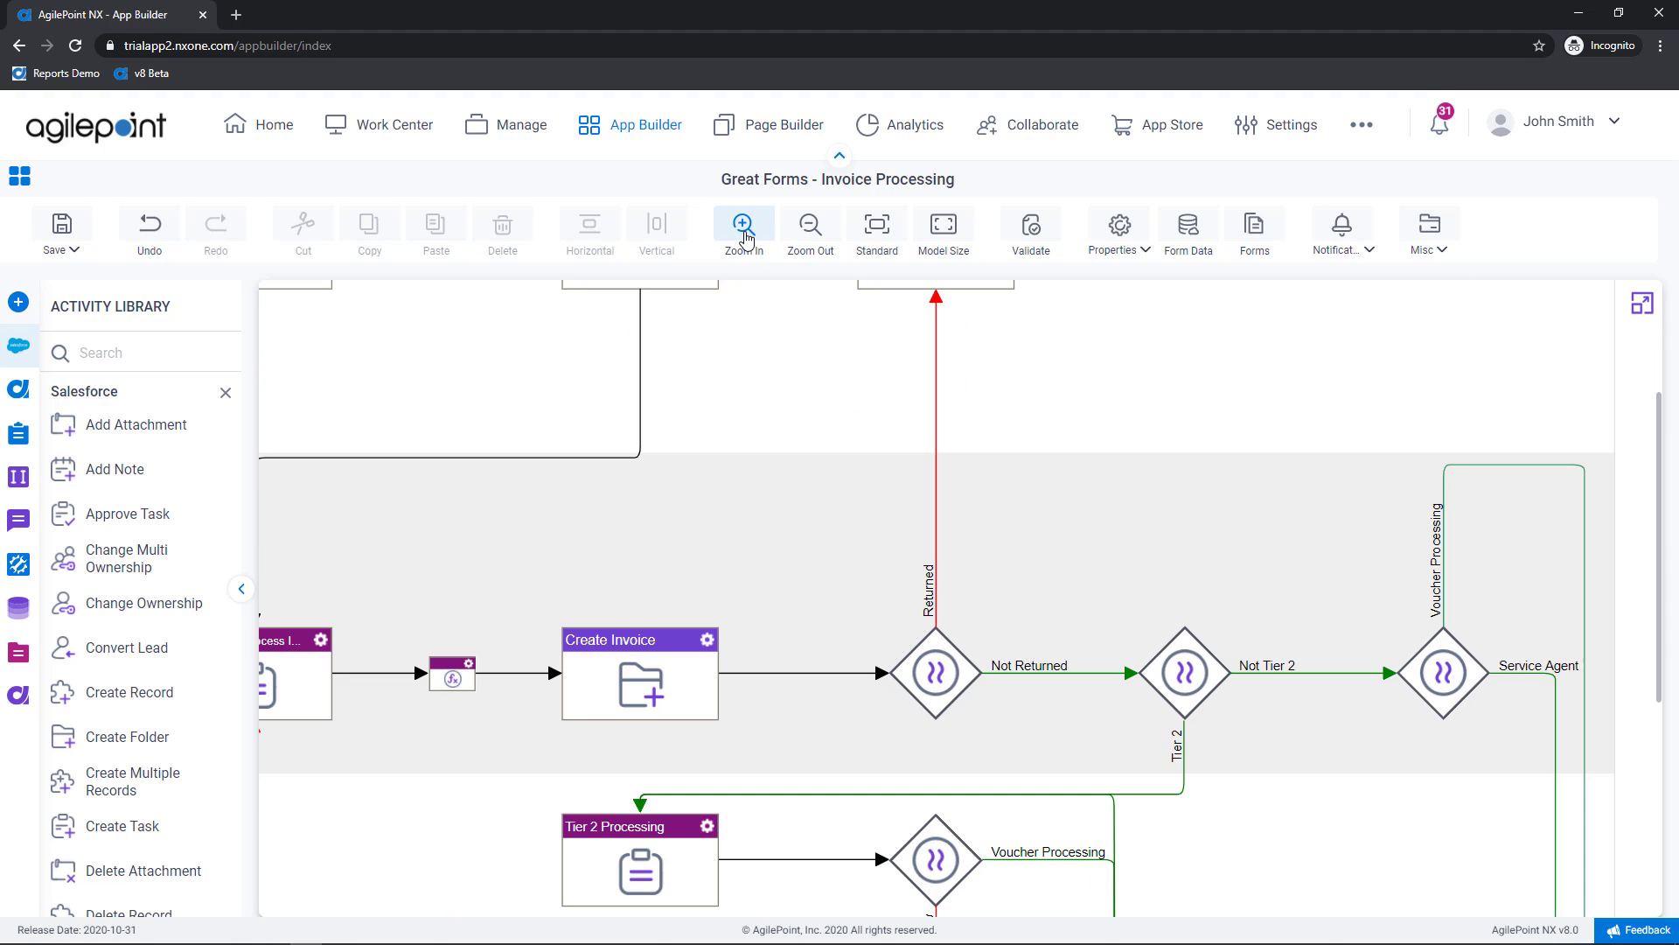
left_click(744, 231)
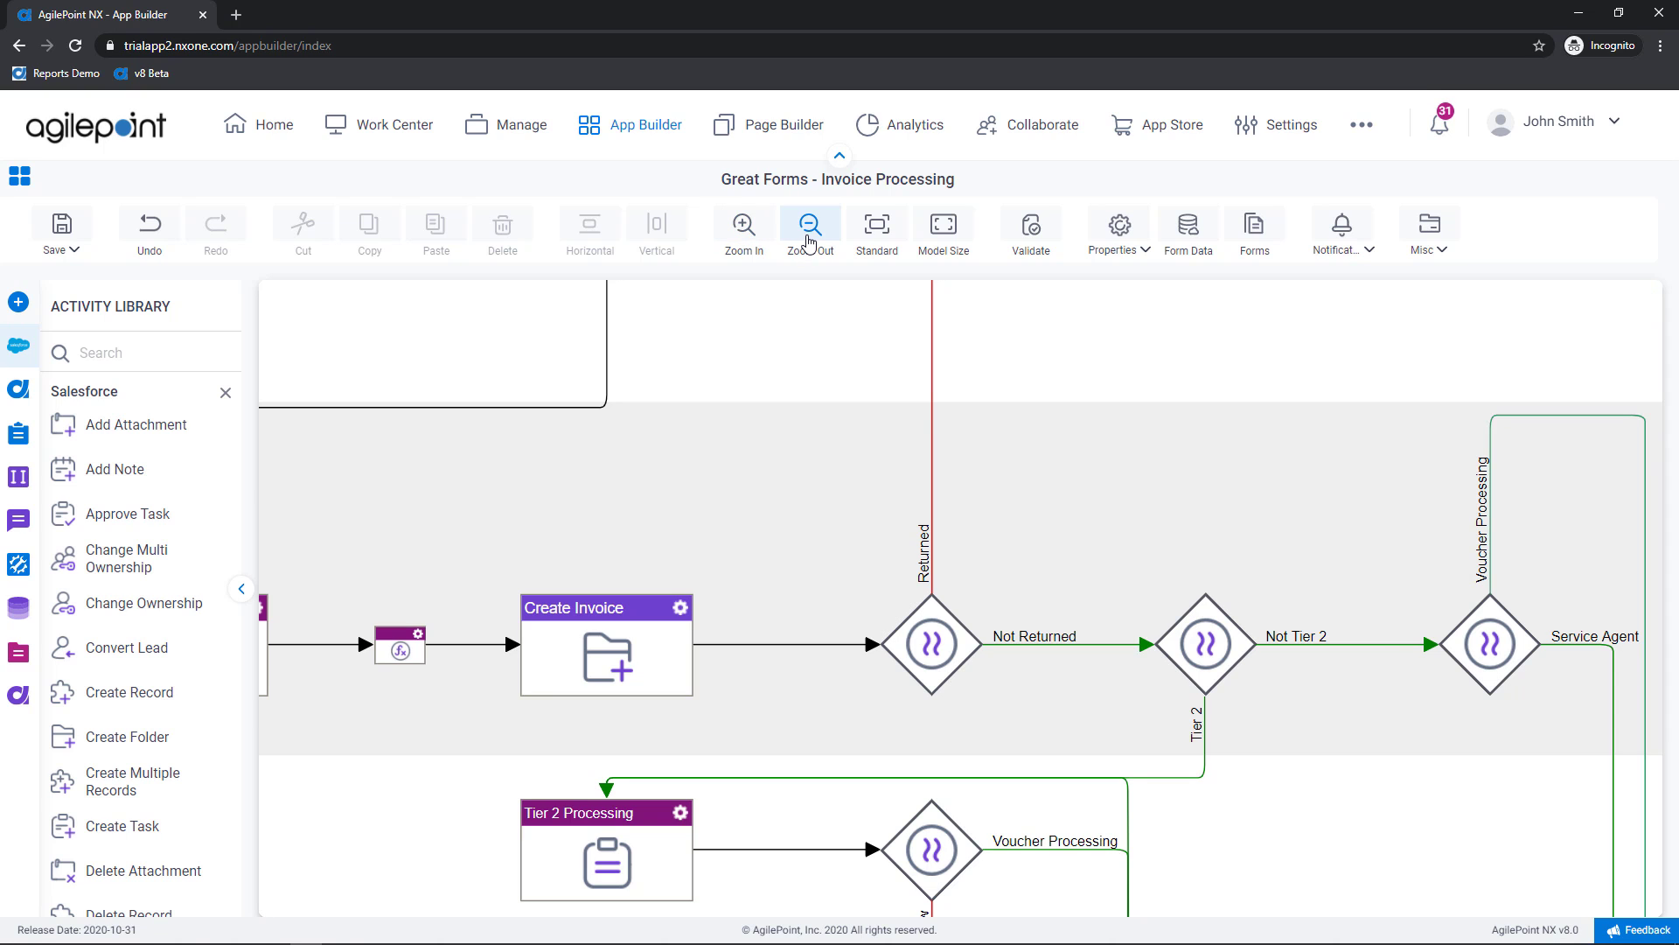
left_click(805, 243)
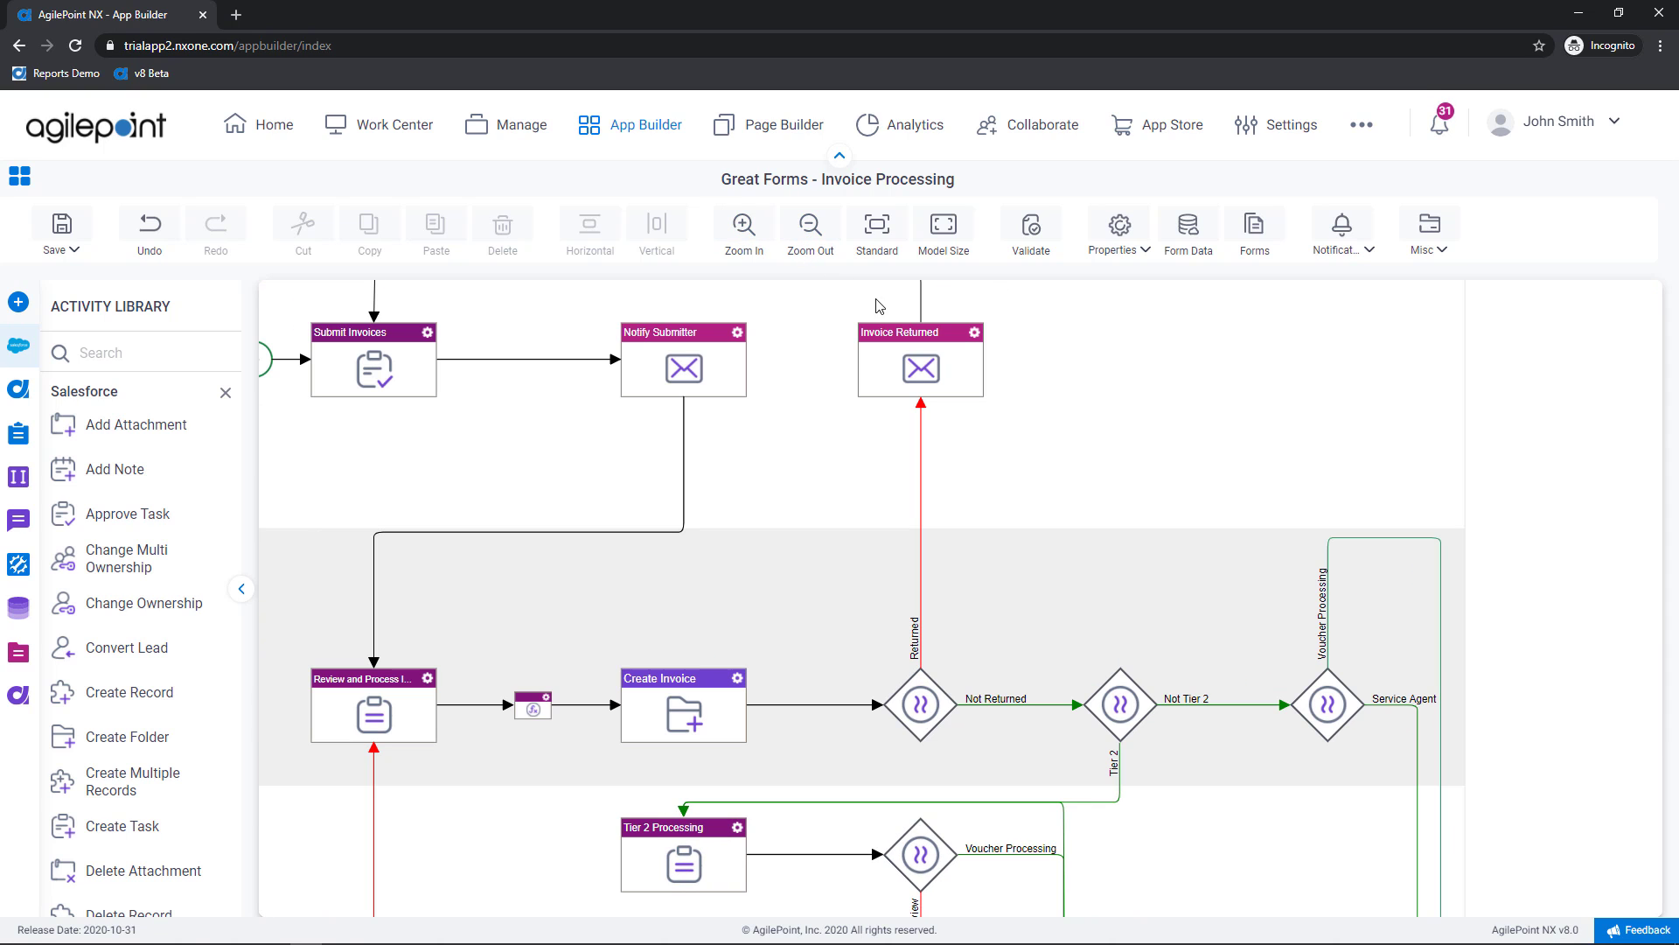
left_click(877, 235)
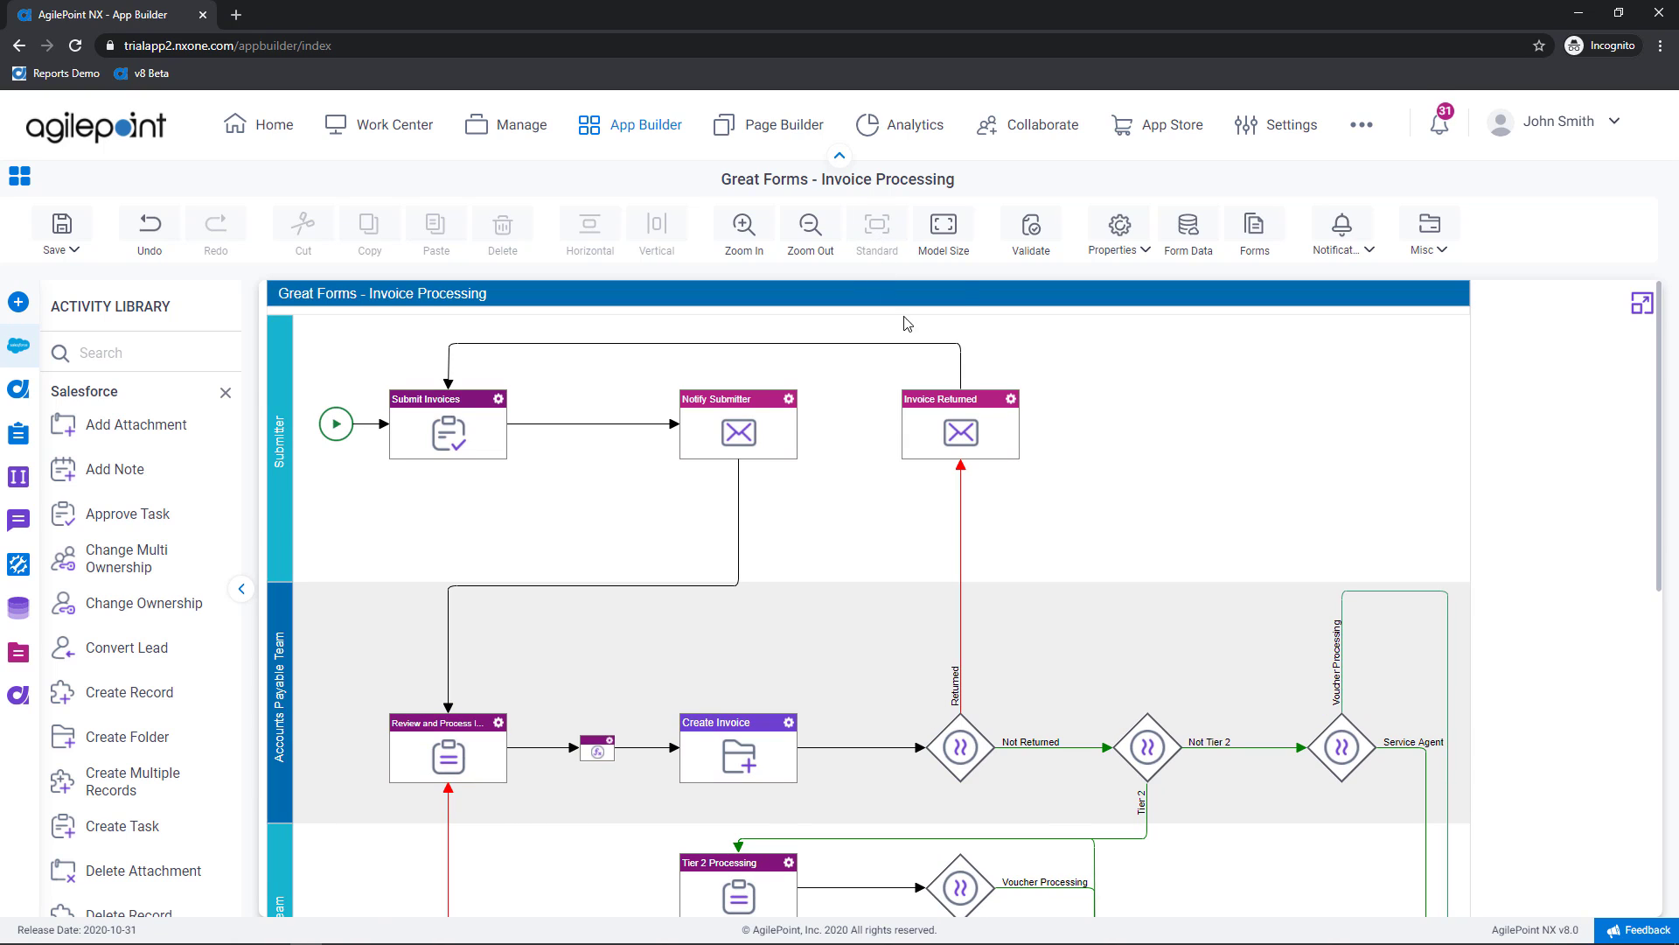
left_click(949, 233)
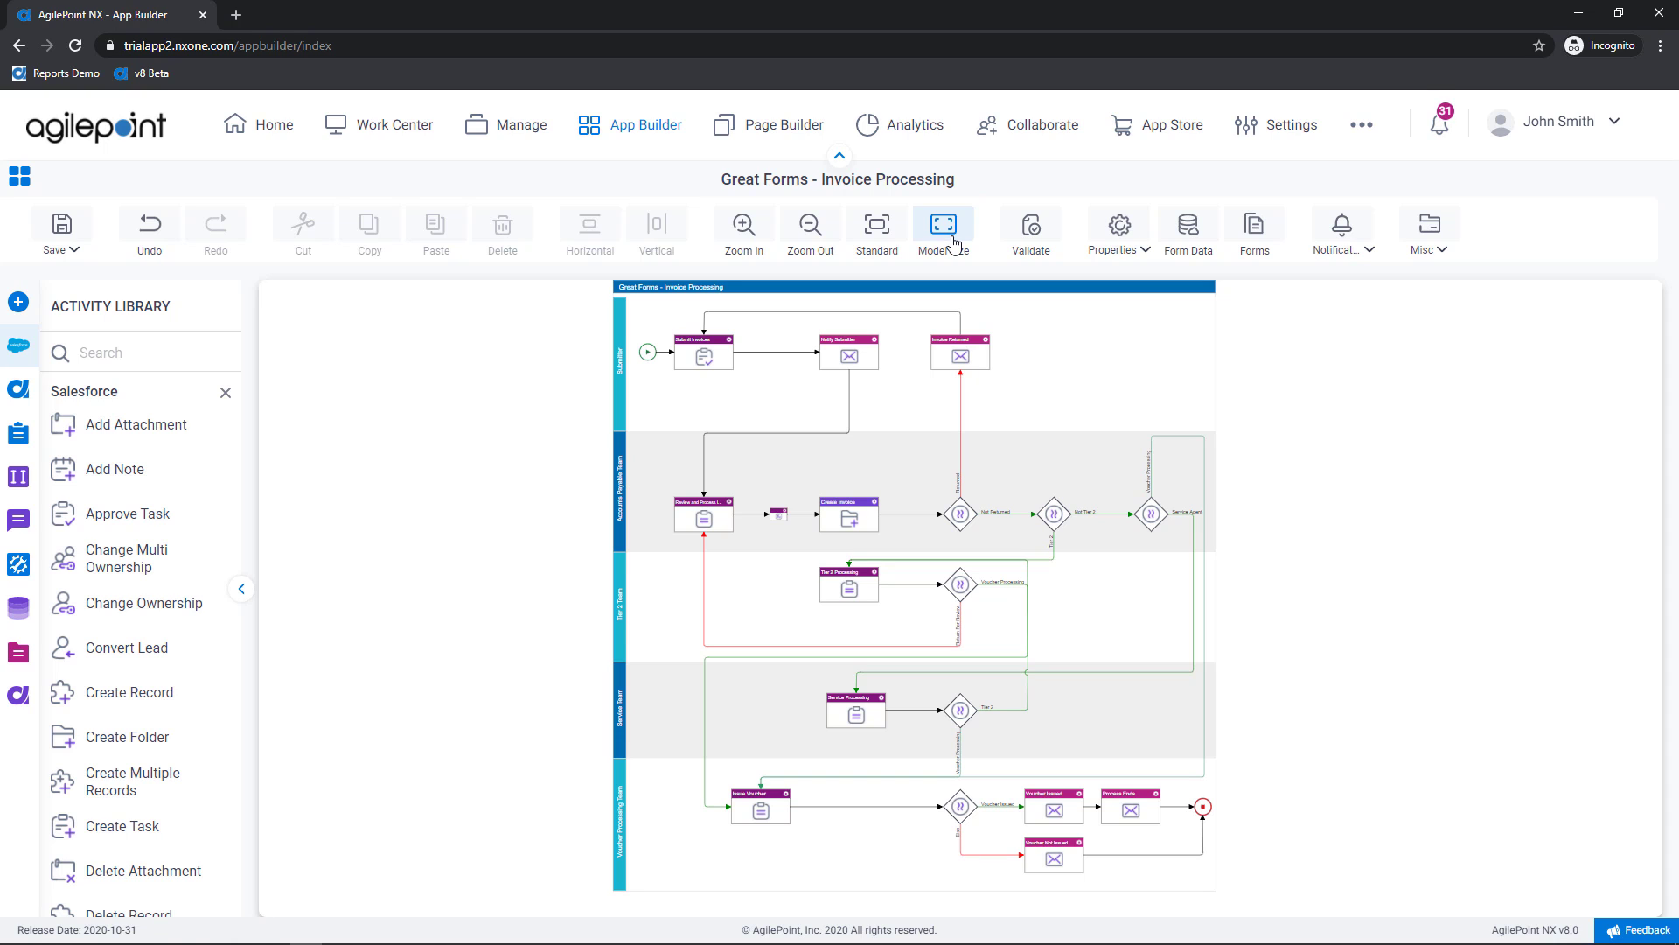
left_click(862, 236)
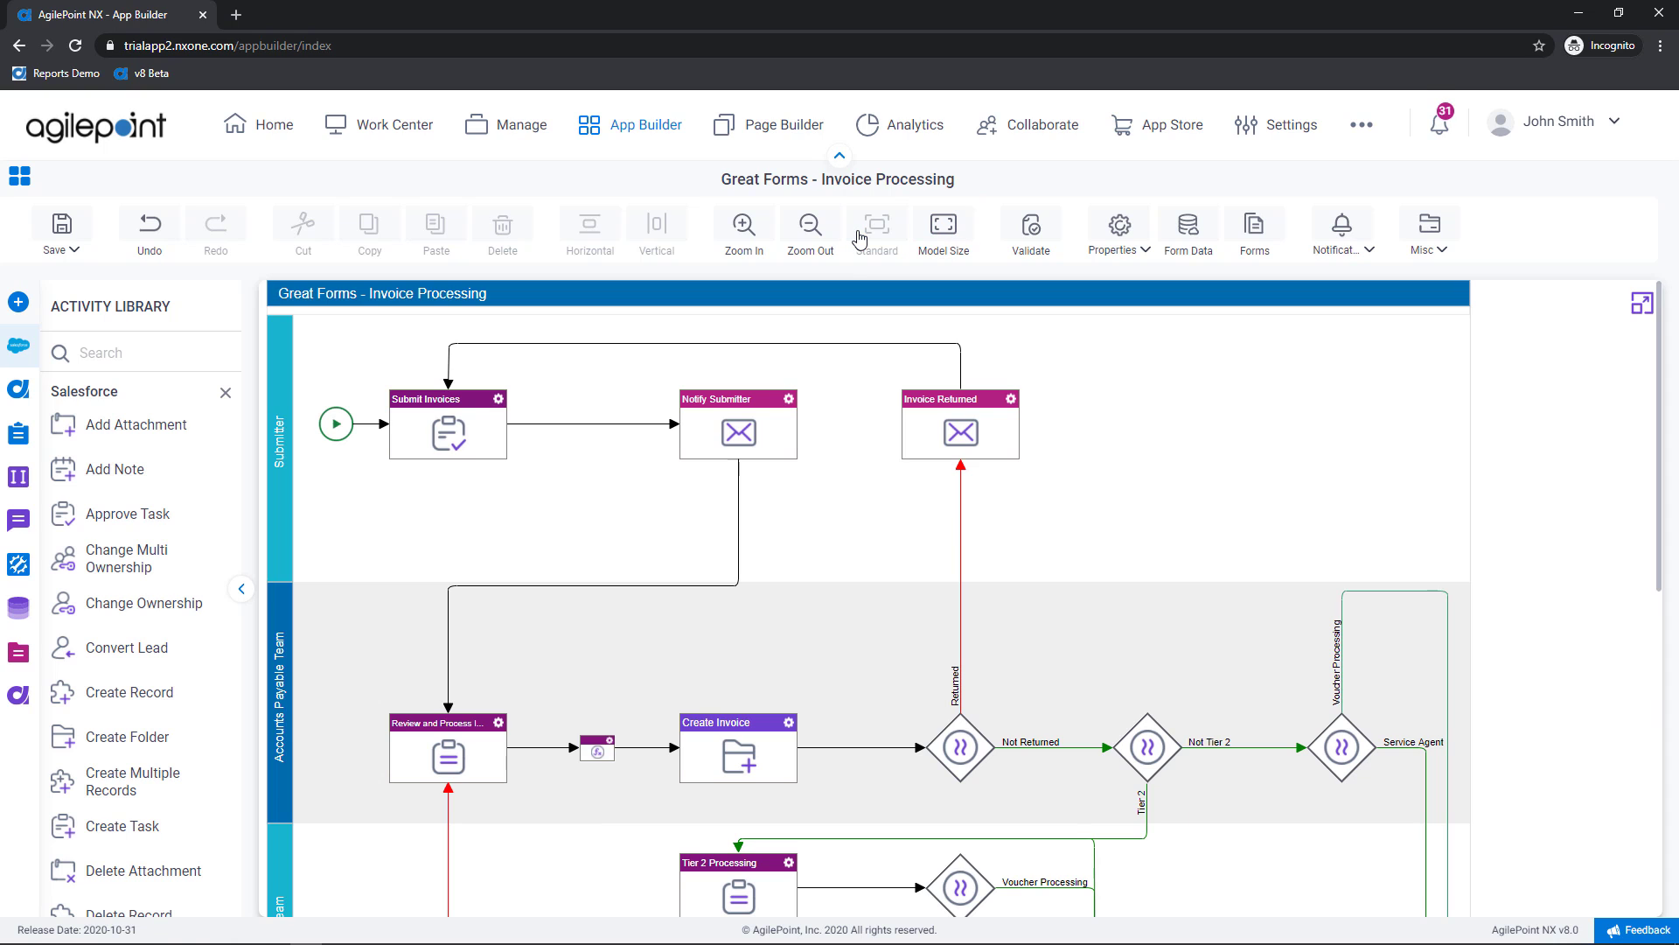
left_click(1033, 229)
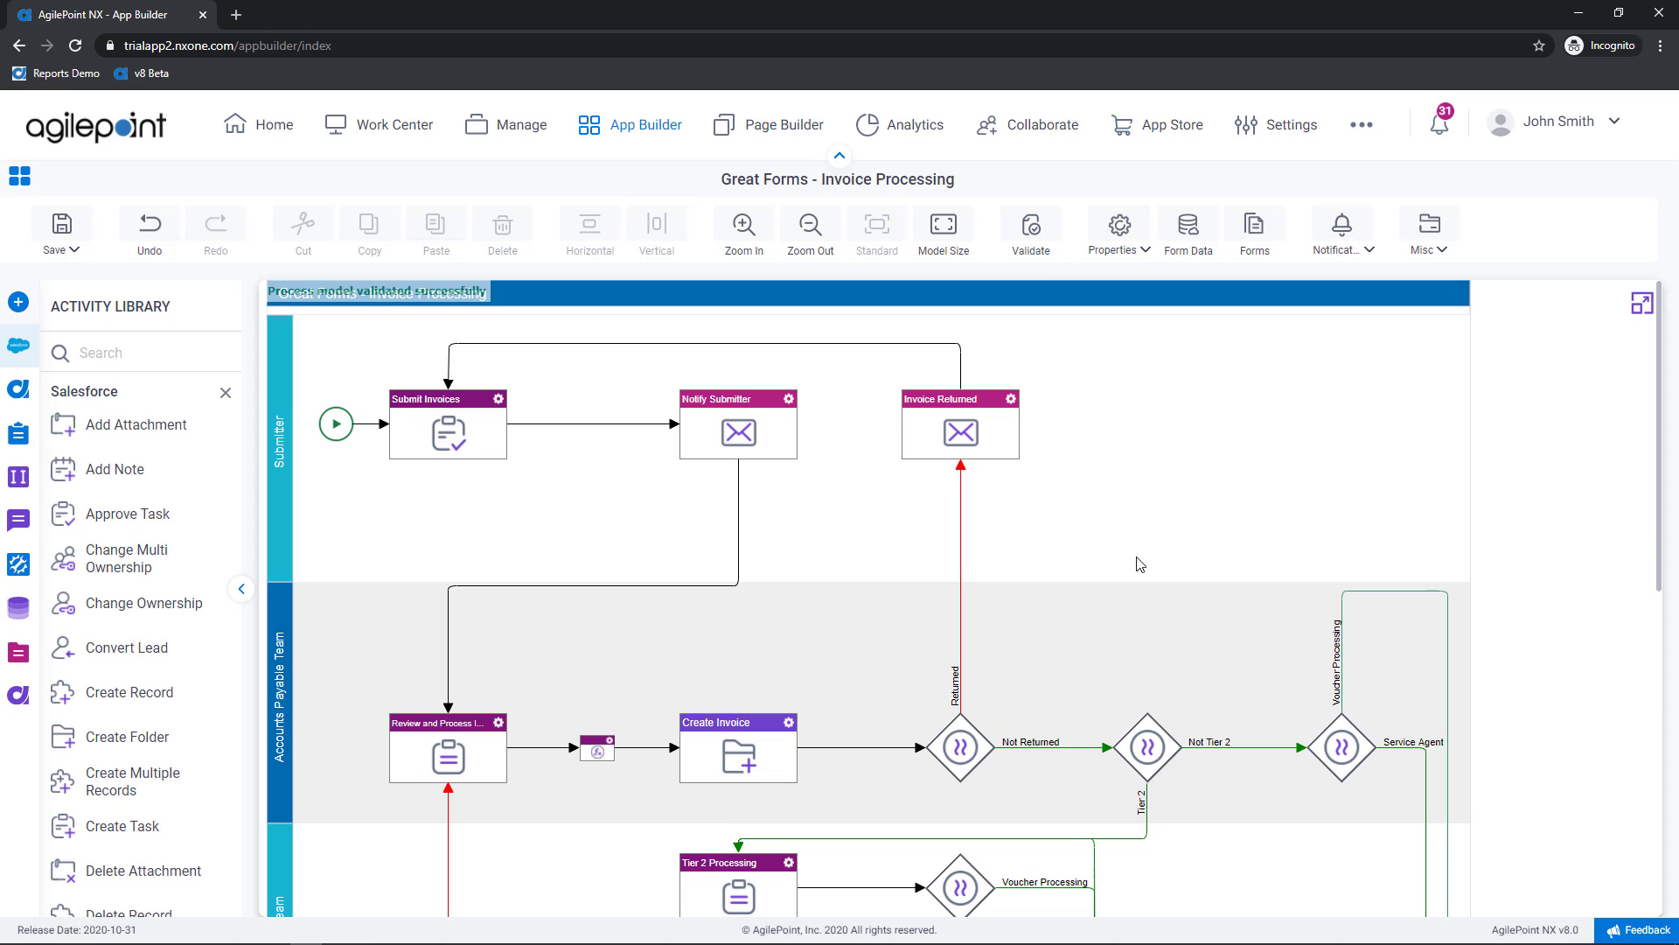
Open the properties of the Review and Process Invoices task and show all property categories
left_click(459, 736)
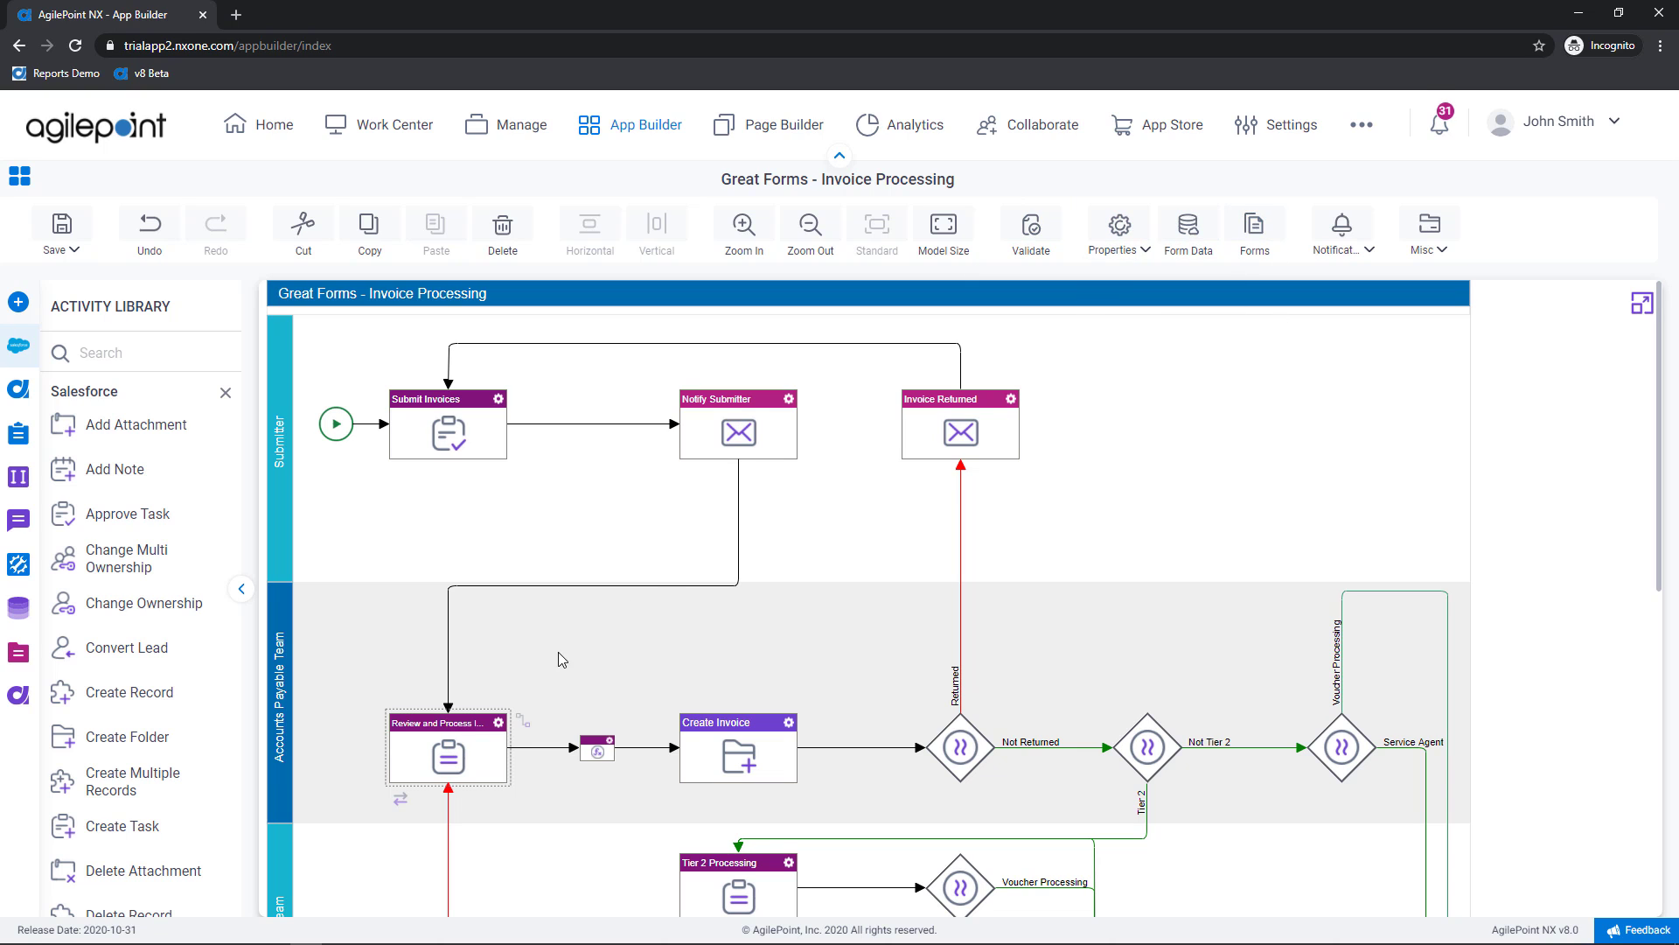
left_click(1122, 226)
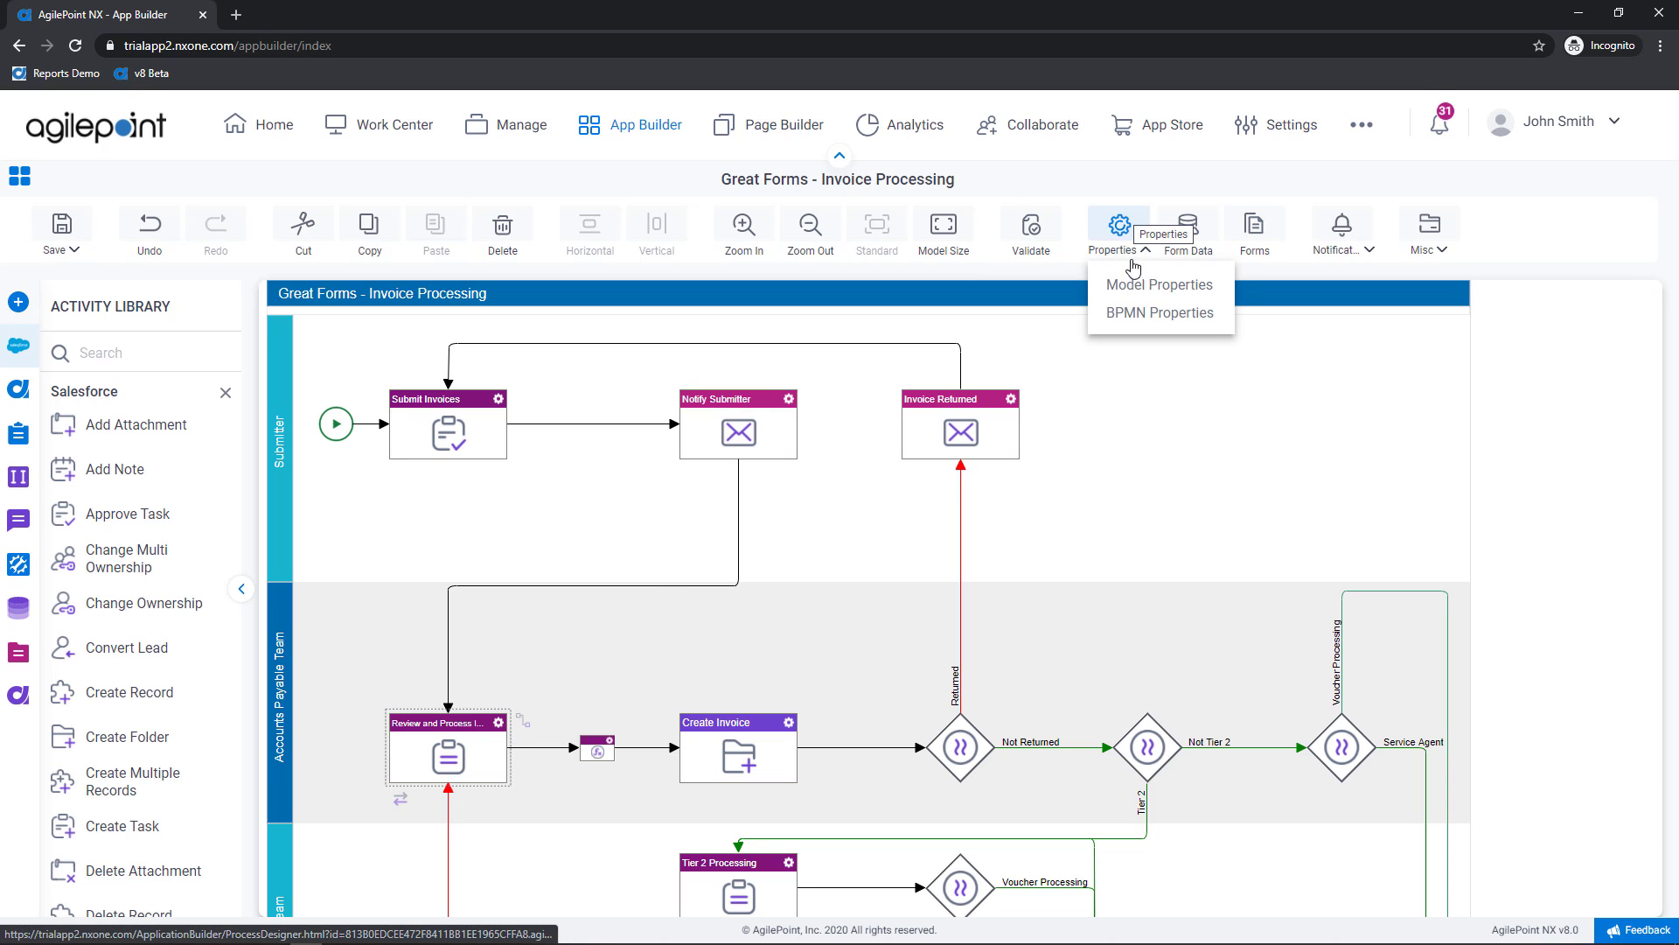
left_click(1163, 313)
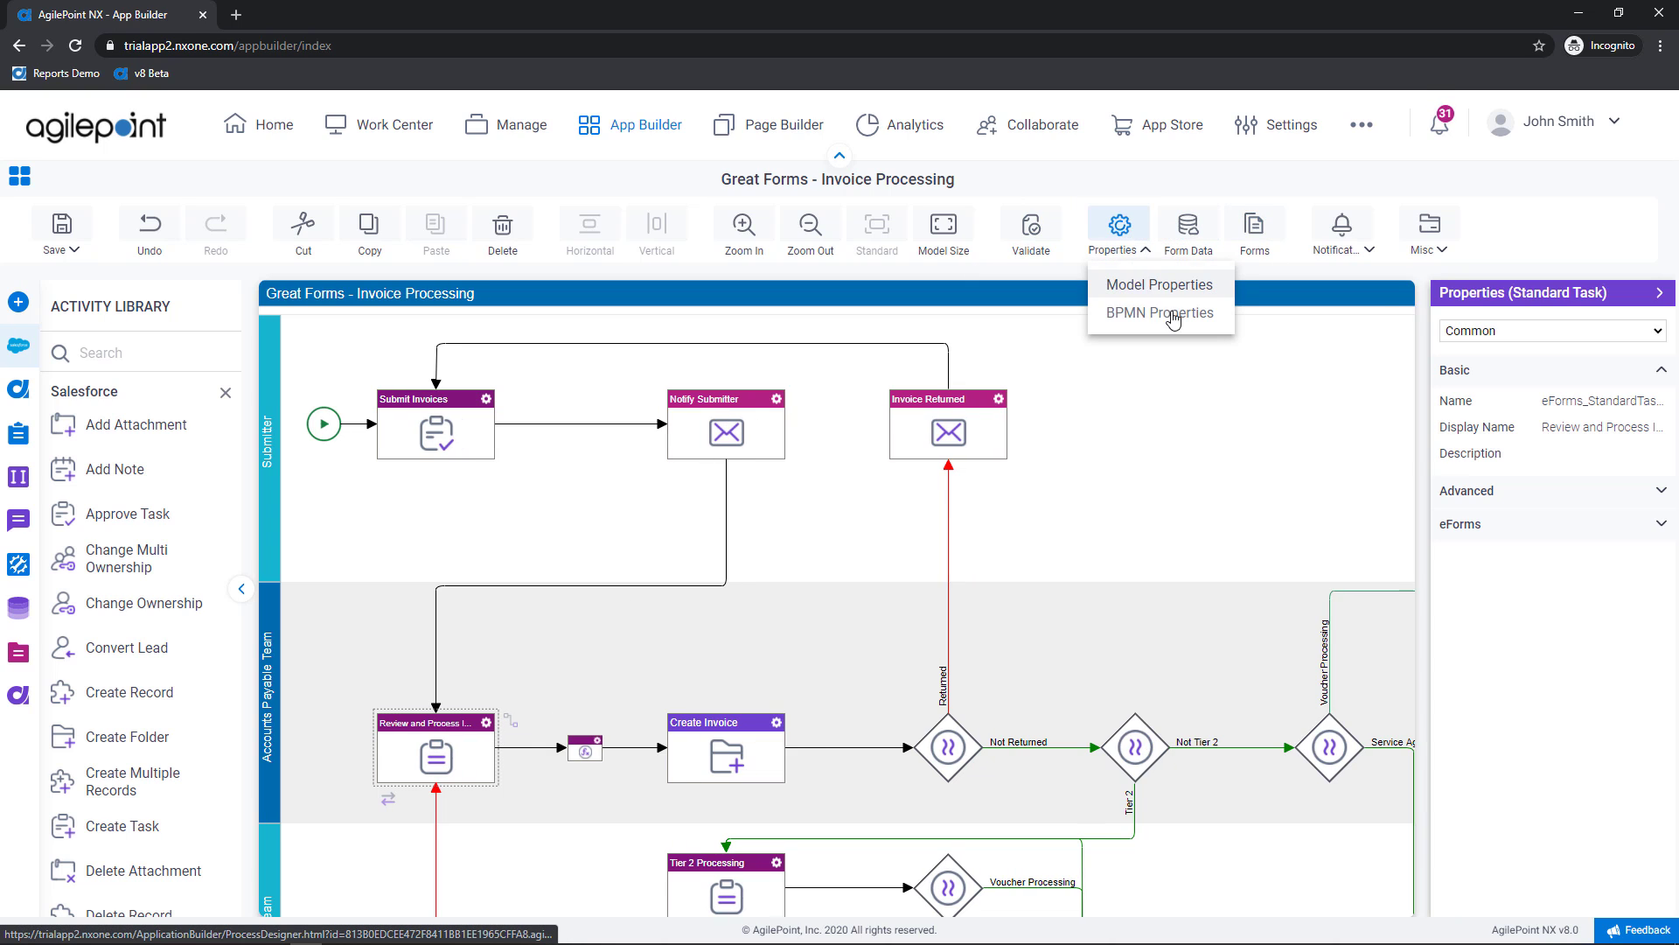
left_click(1483, 333)
left_click(1513, 352)
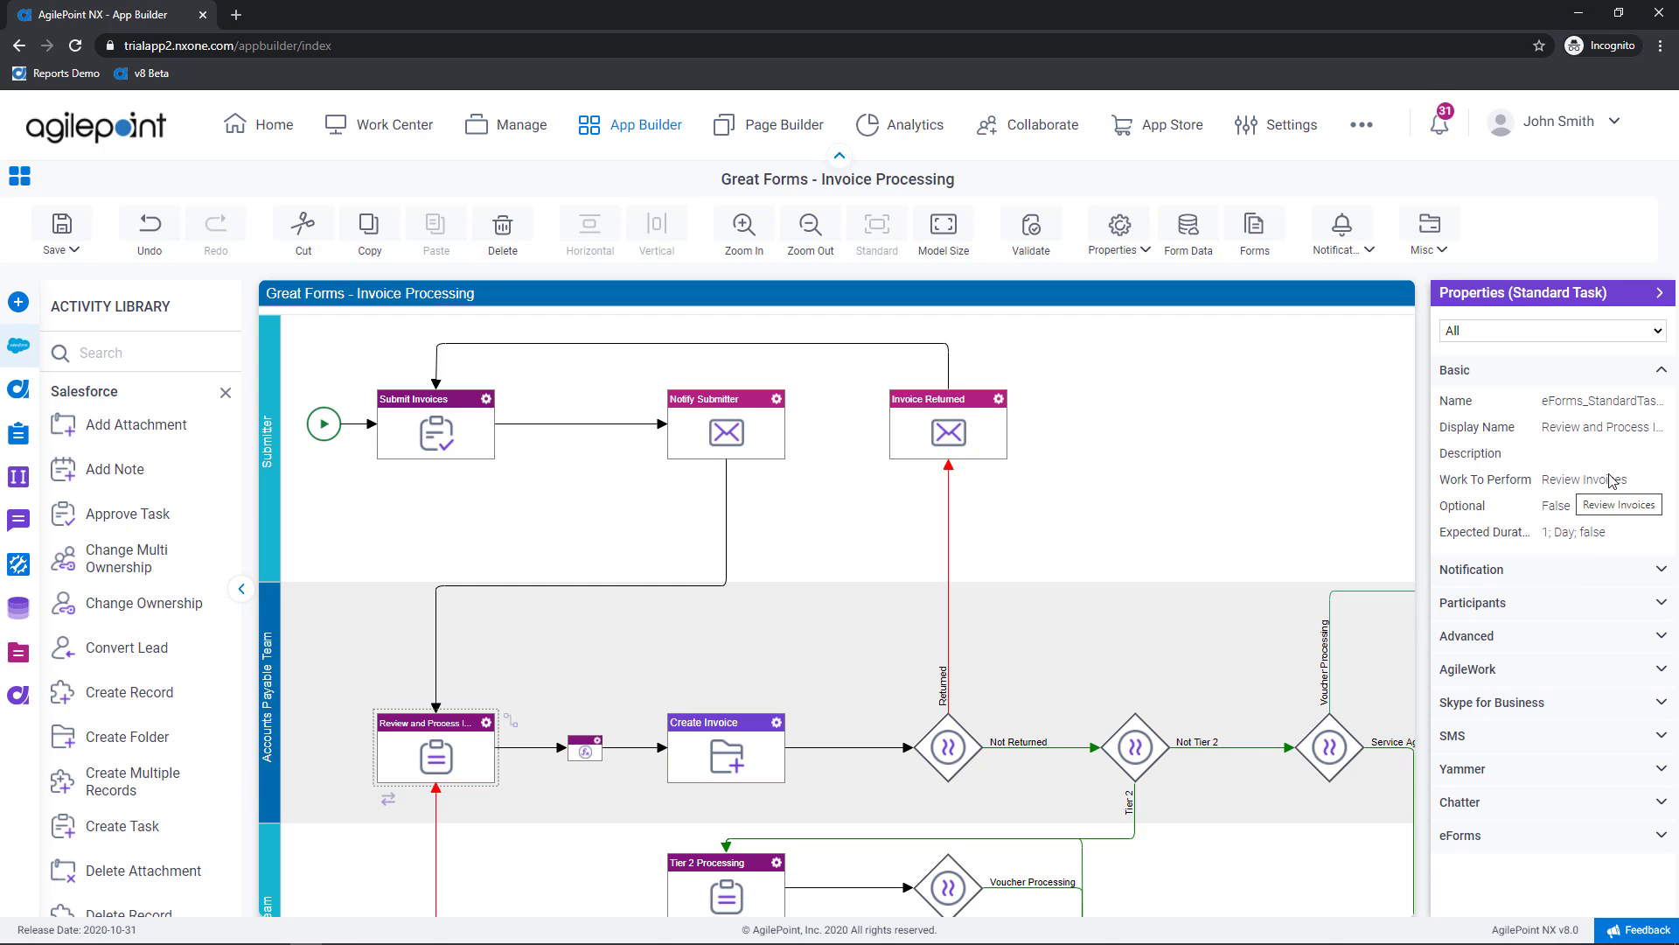
Examine the review task's Notification, Participants and Advanced properties
left_click(1563, 571)
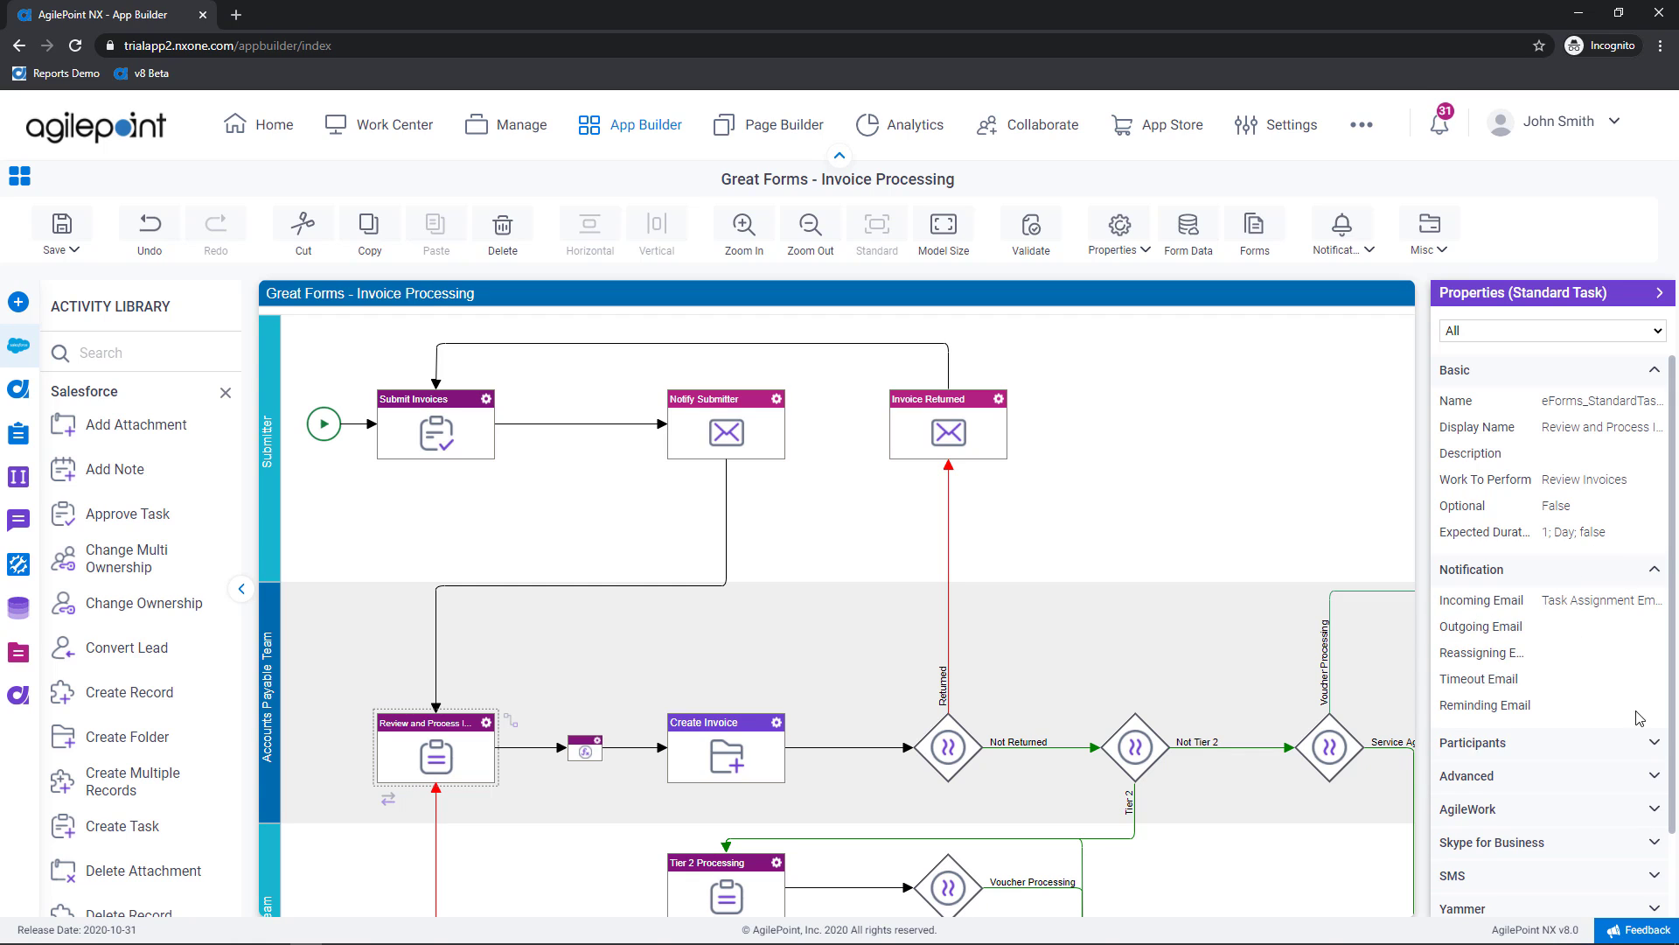
left_click(1653, 743)
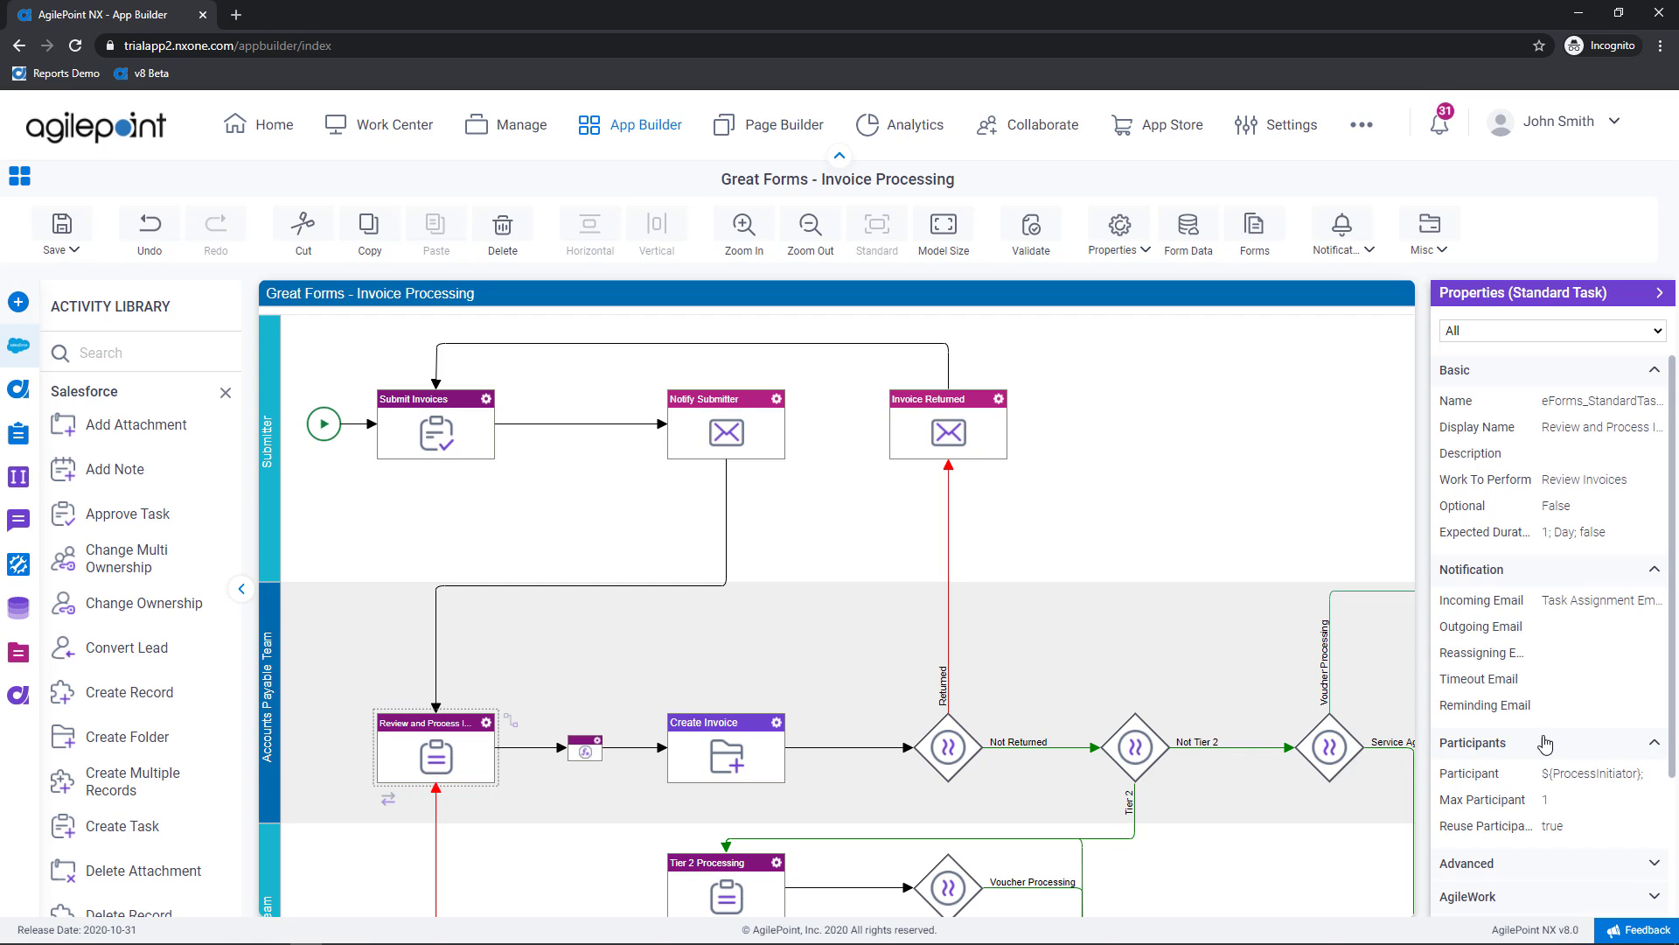
scroll(1541, 744, "down", 2)
scroll(1541, 745, "down", 1)
left_click(1502, 680)
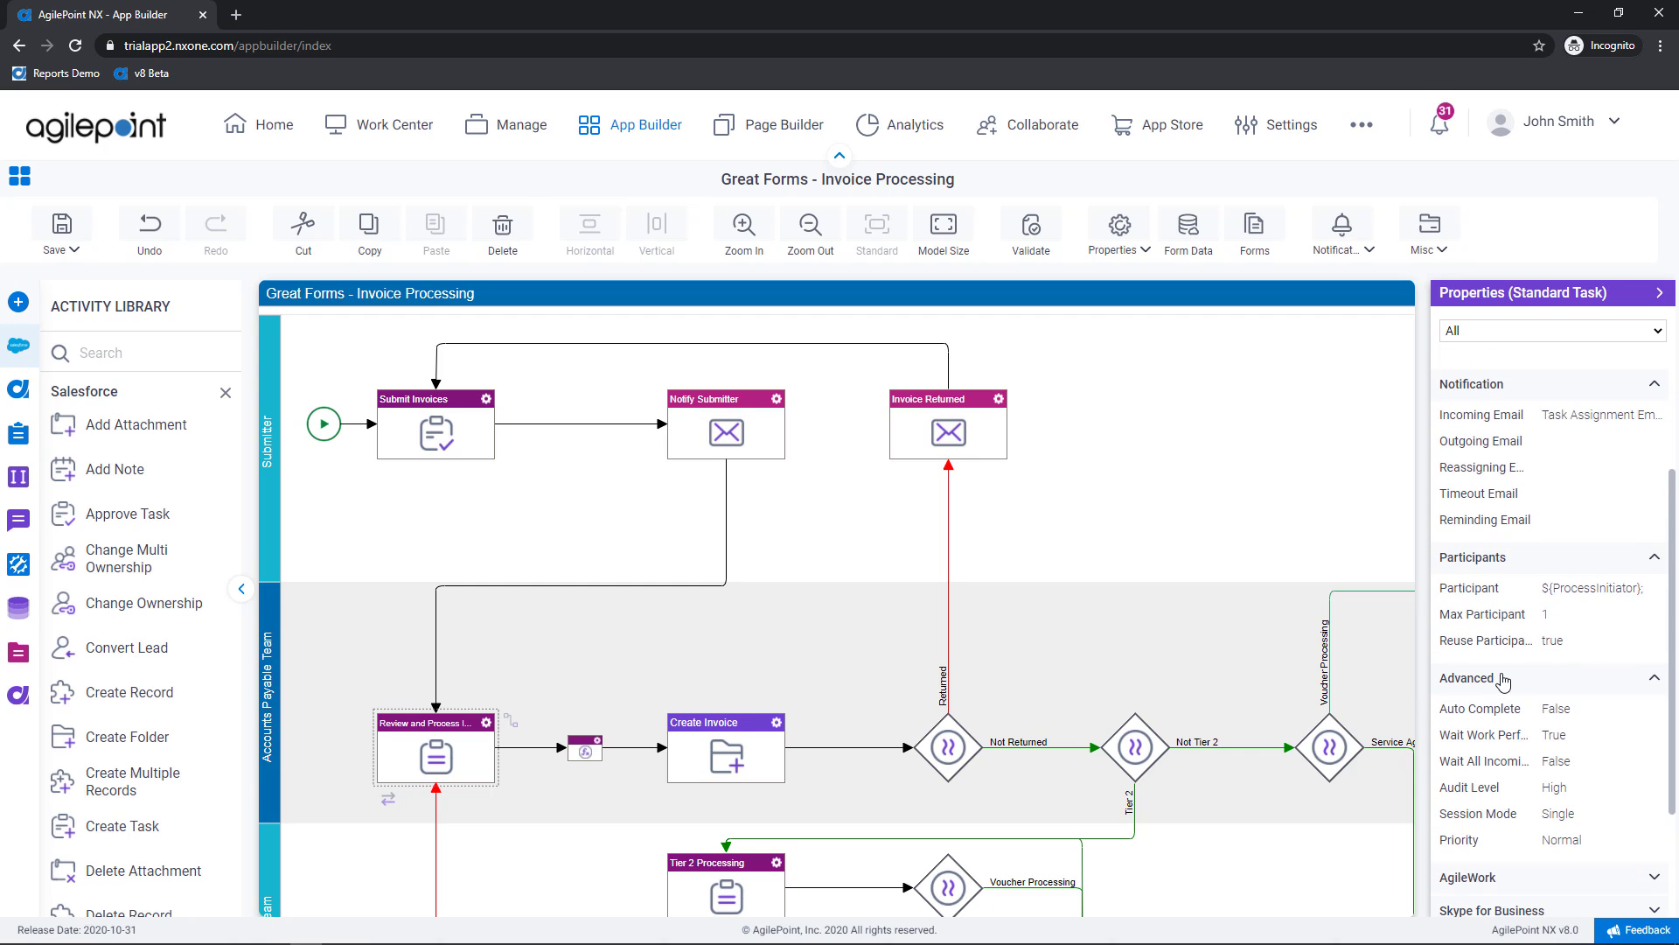
Examine the review task's remaining property categories and the process model's own properties, and close the properties
scroll(1502, 678, "down", 2)
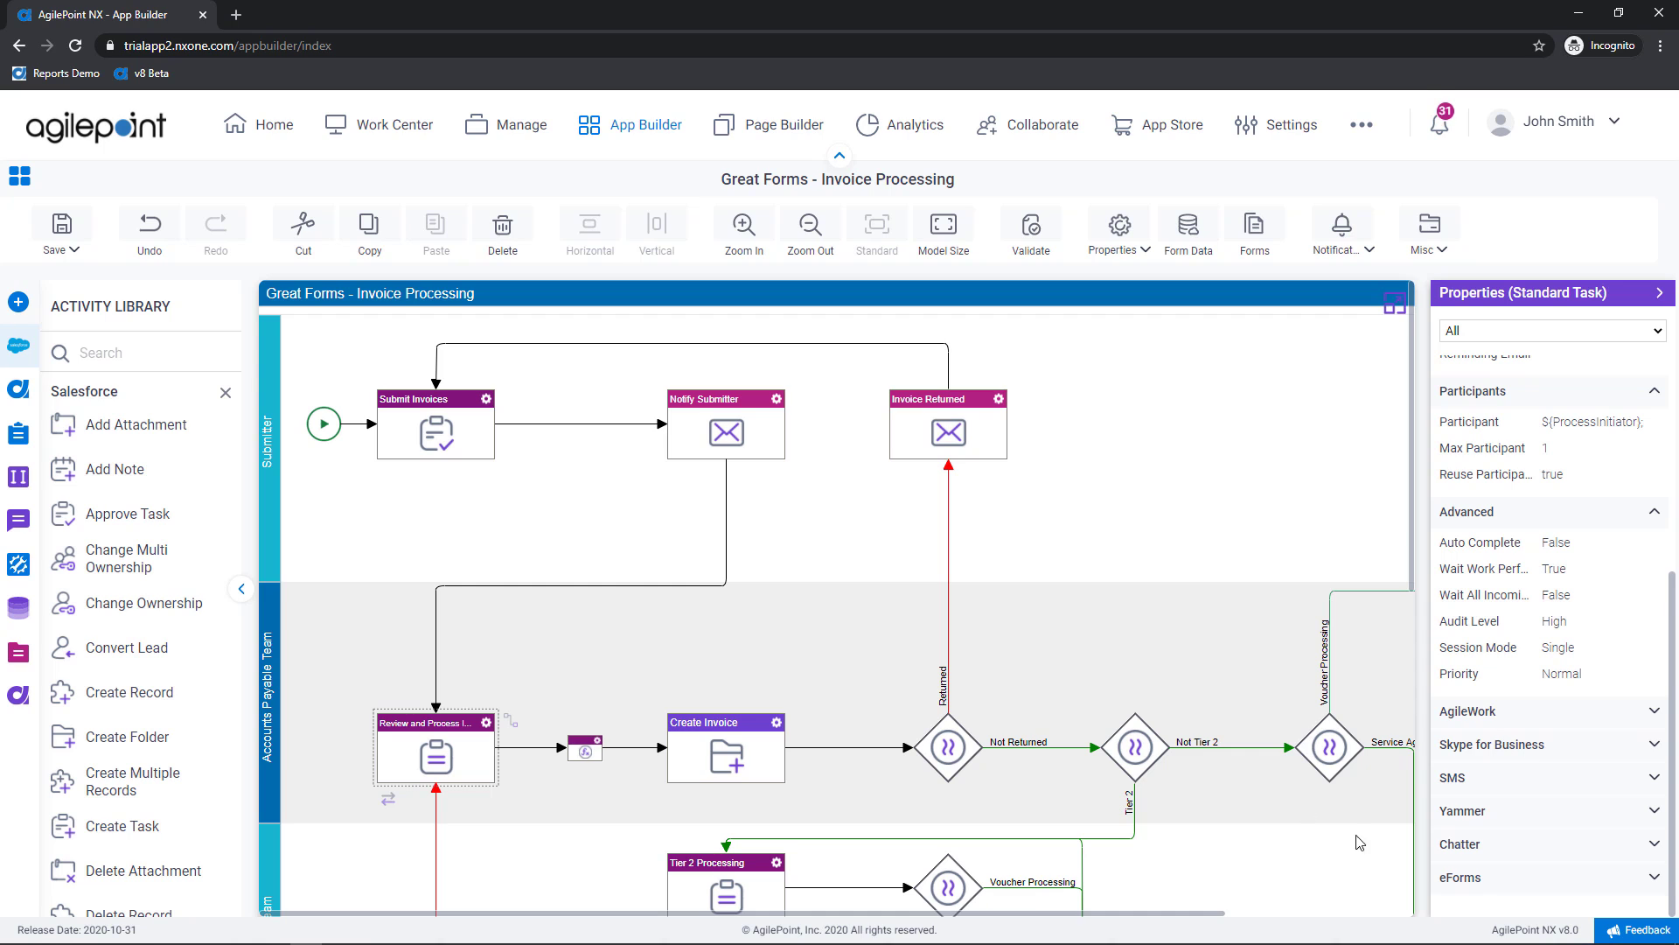
left_click(1224, 473)
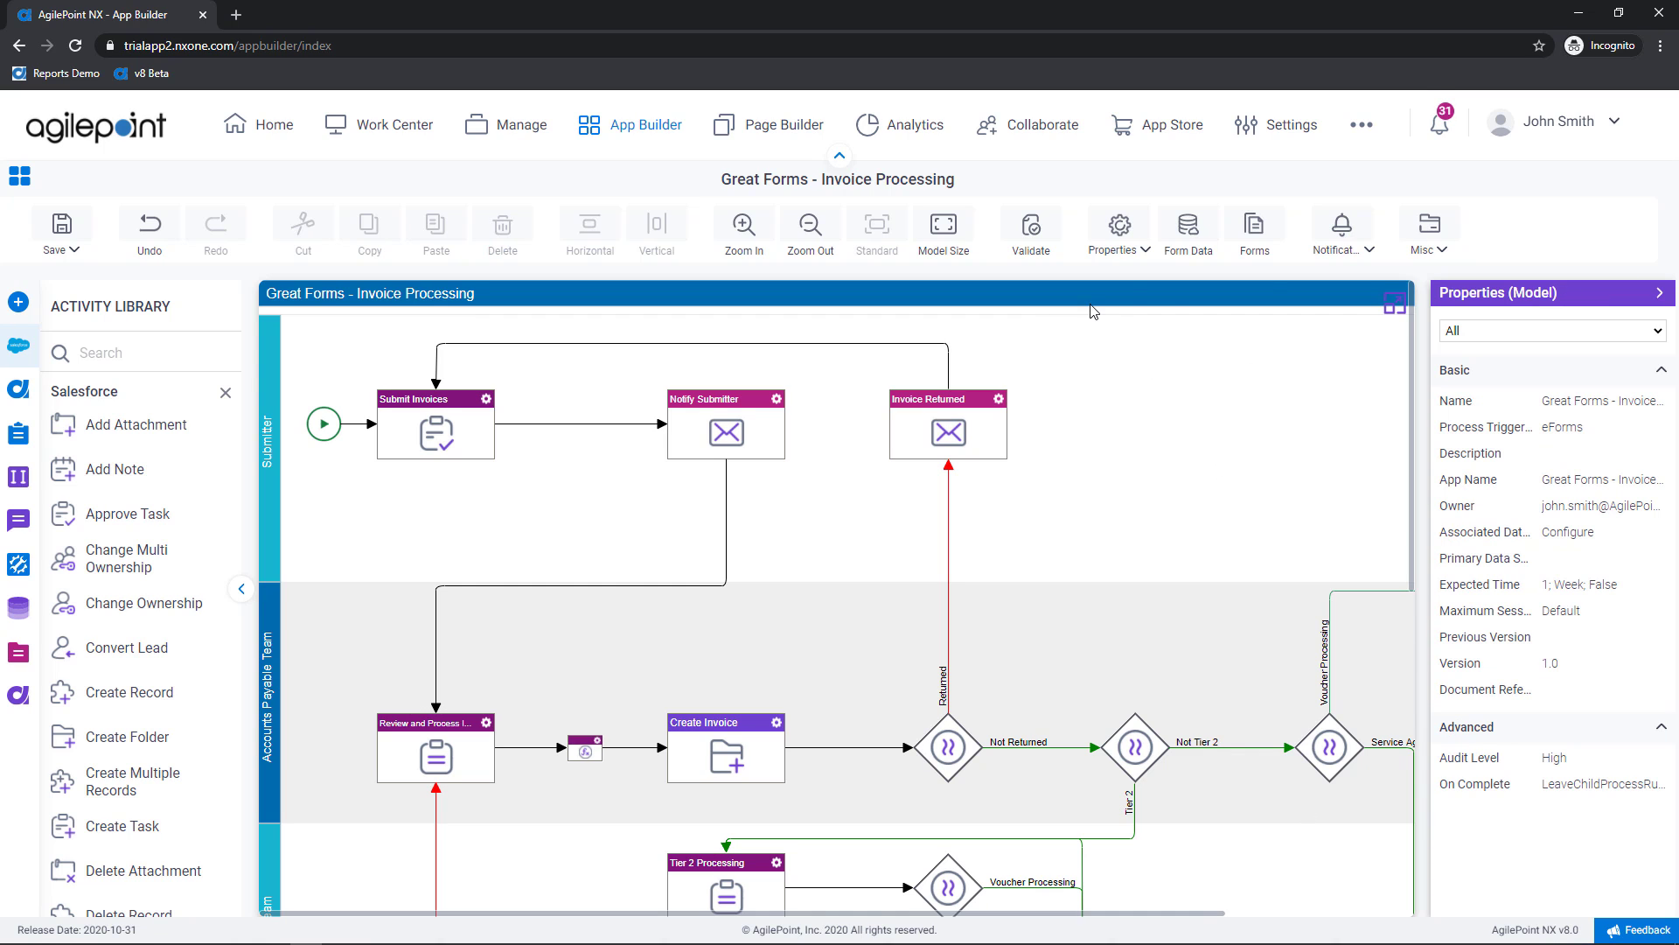
left_click(1660, 293)
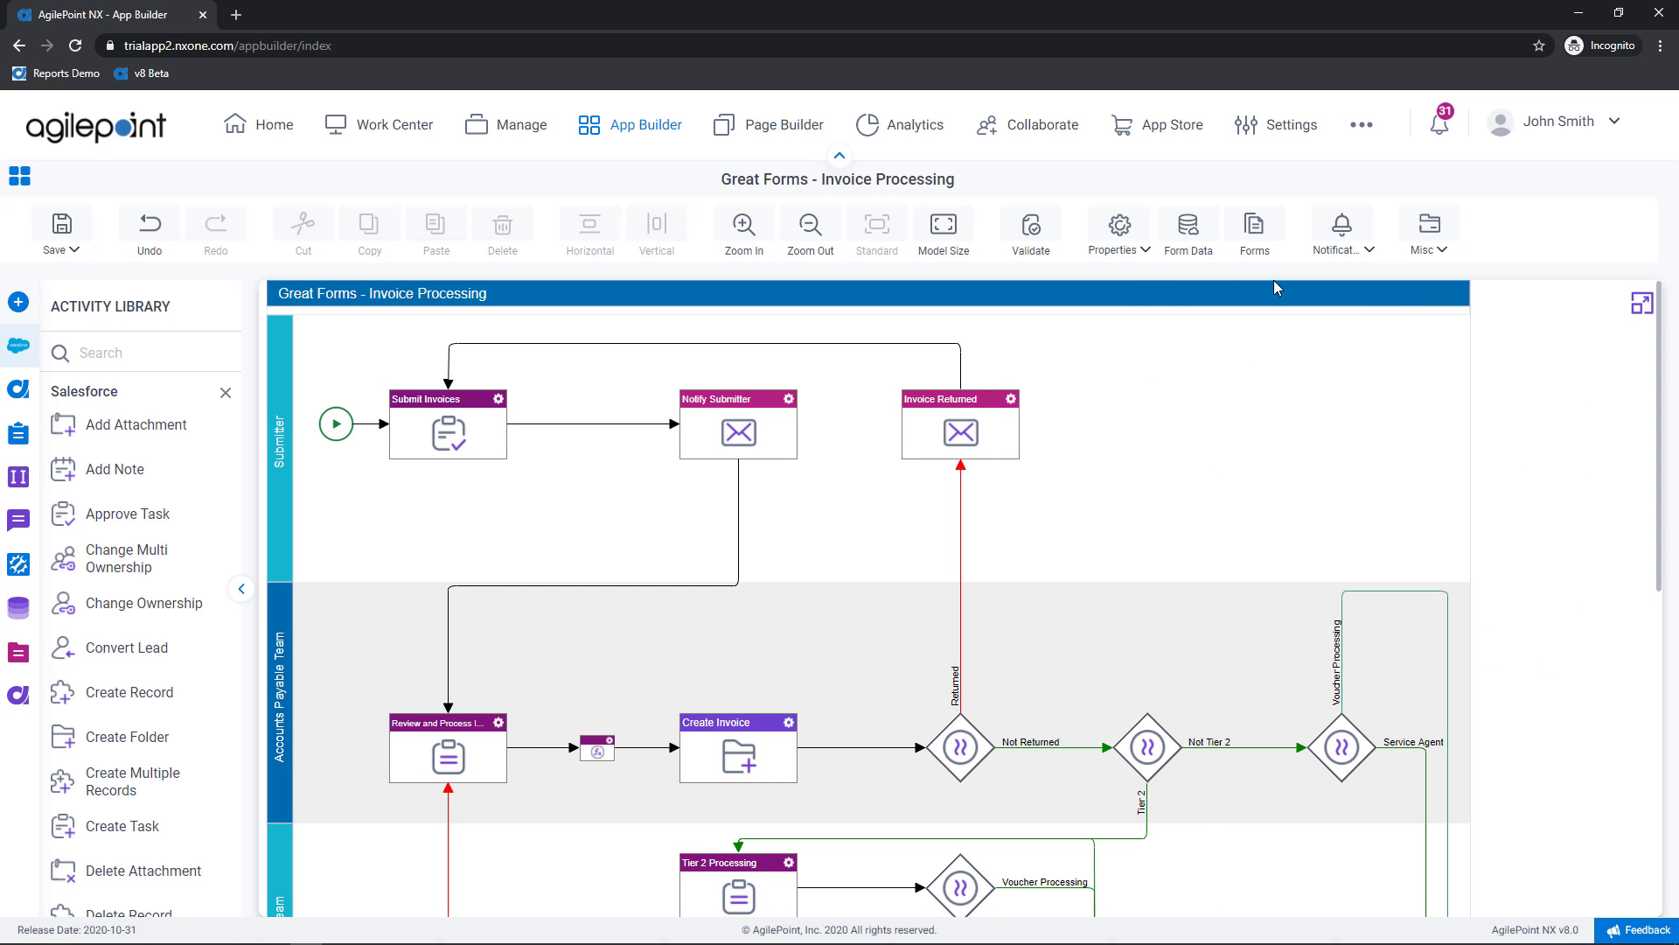
Examine the app's data, viewing the default form data fields and the model data's process fields
left_click(1189, 229)
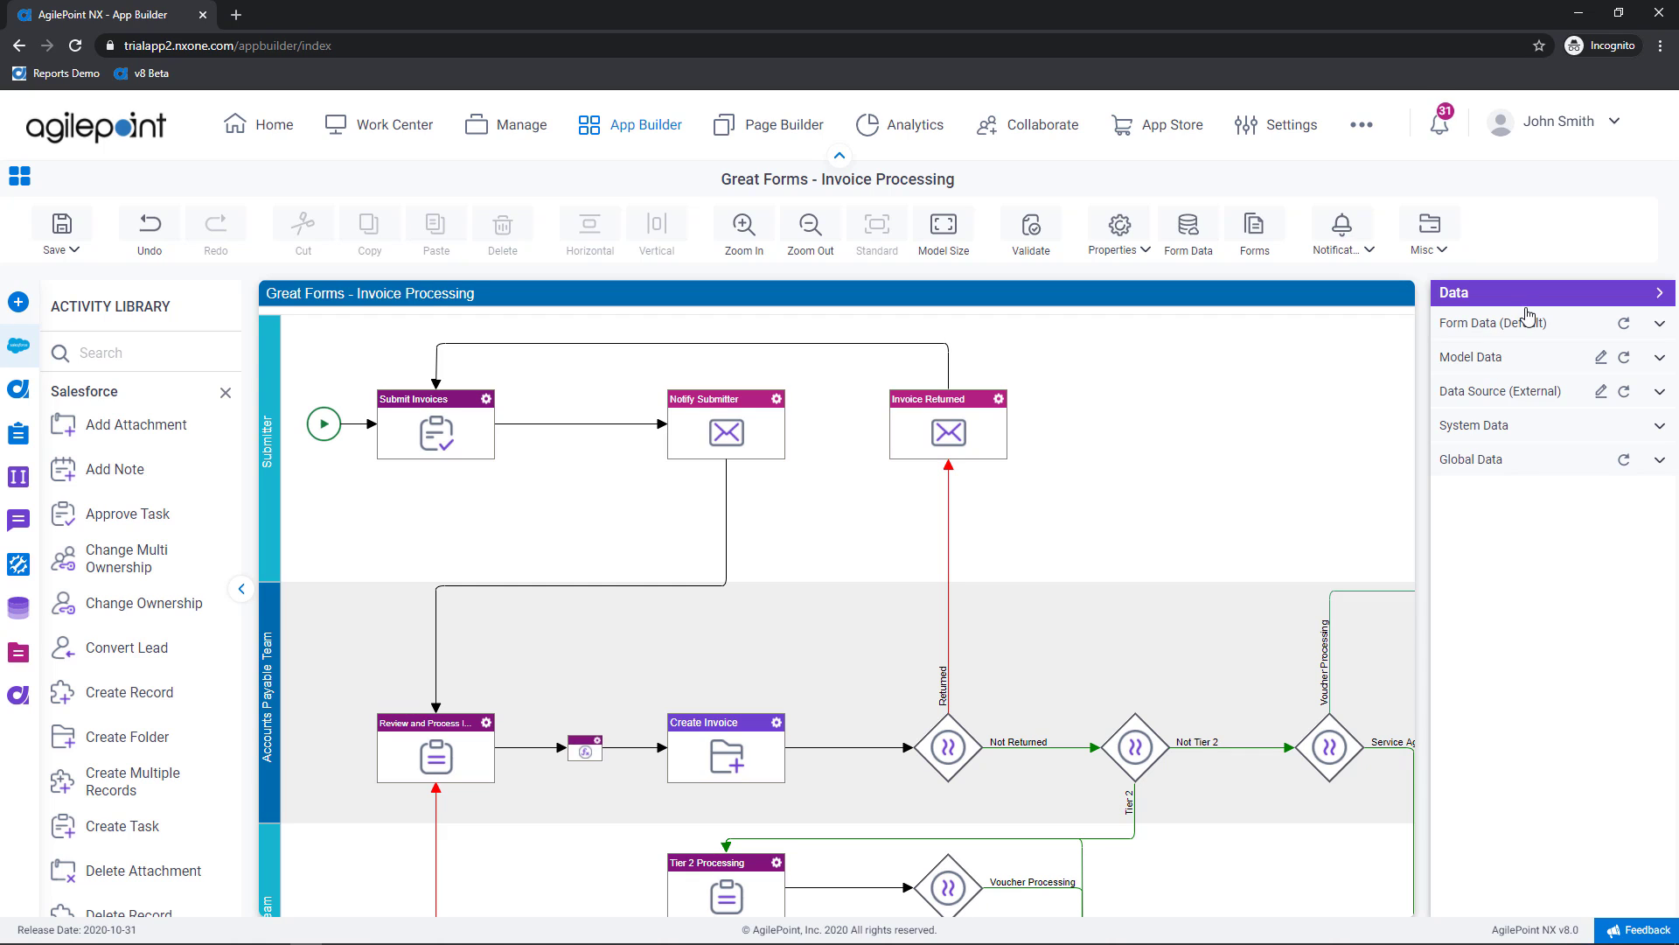
left_click(1659, 327)
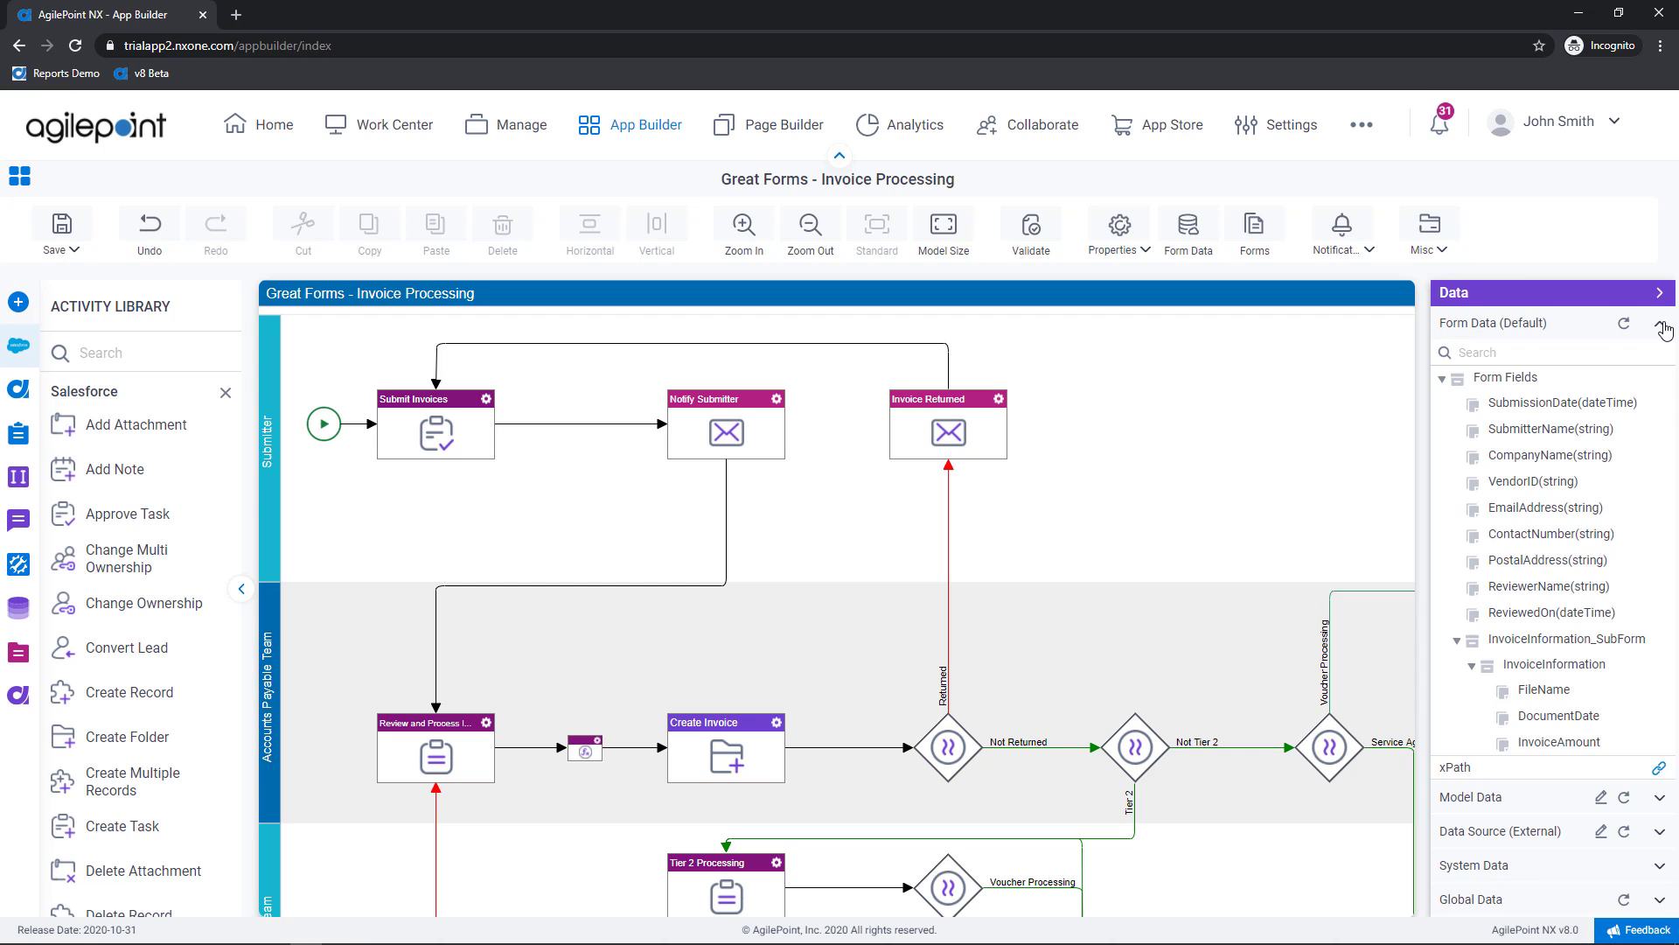
left_click(1661, 325)
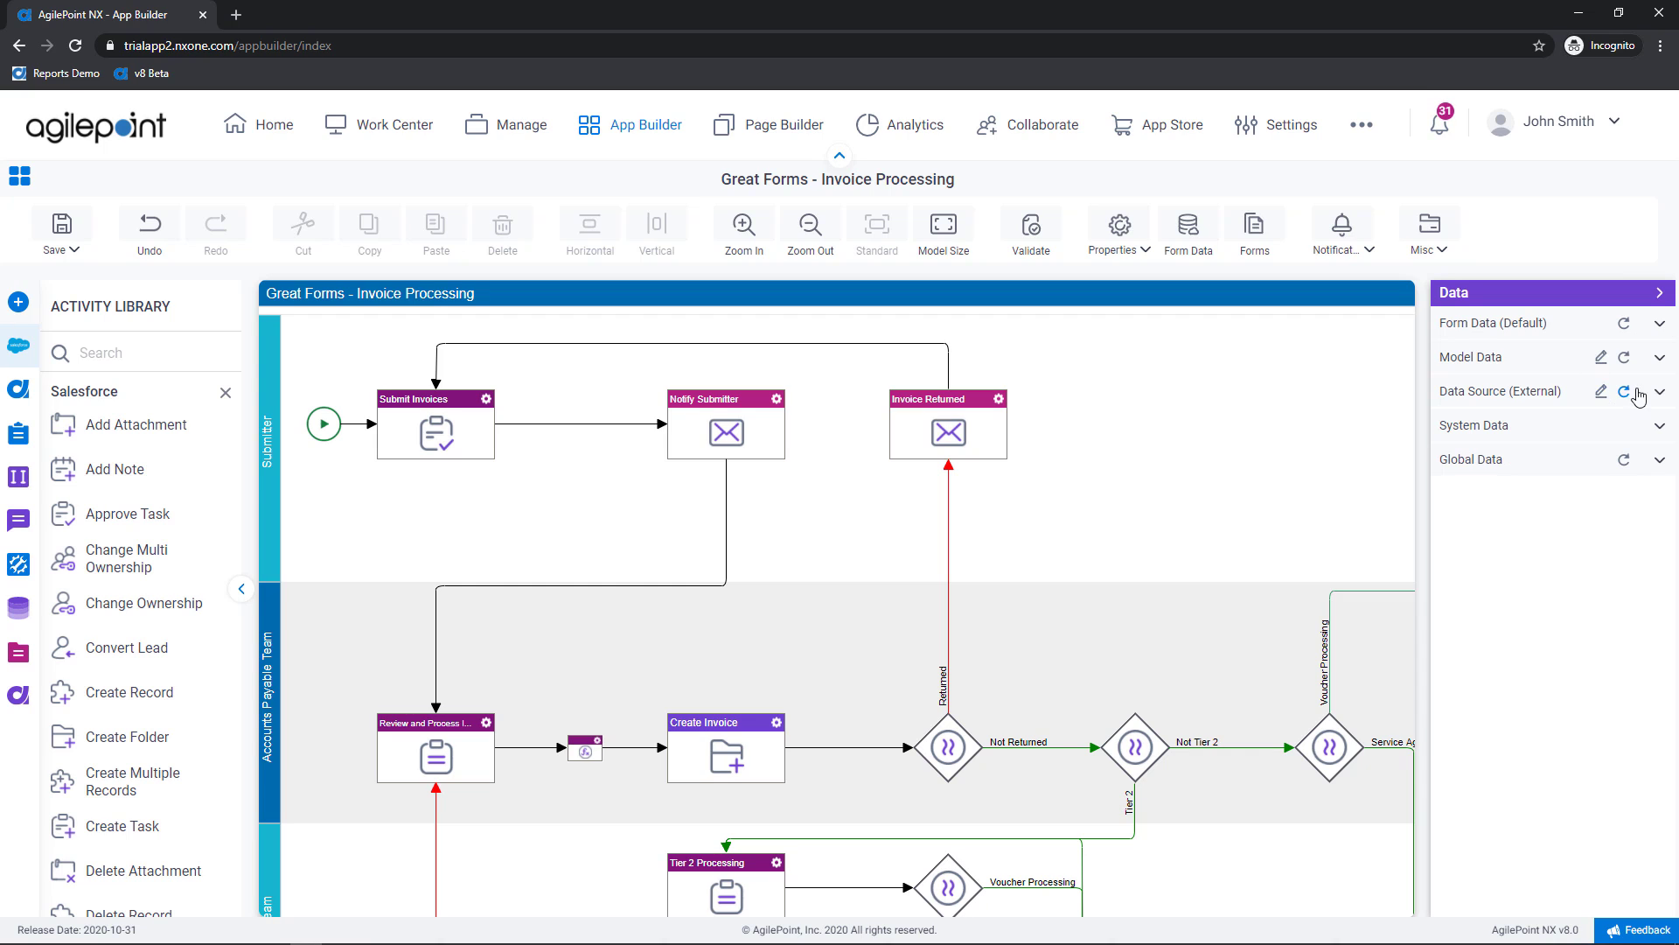
left_click(1659, 361)
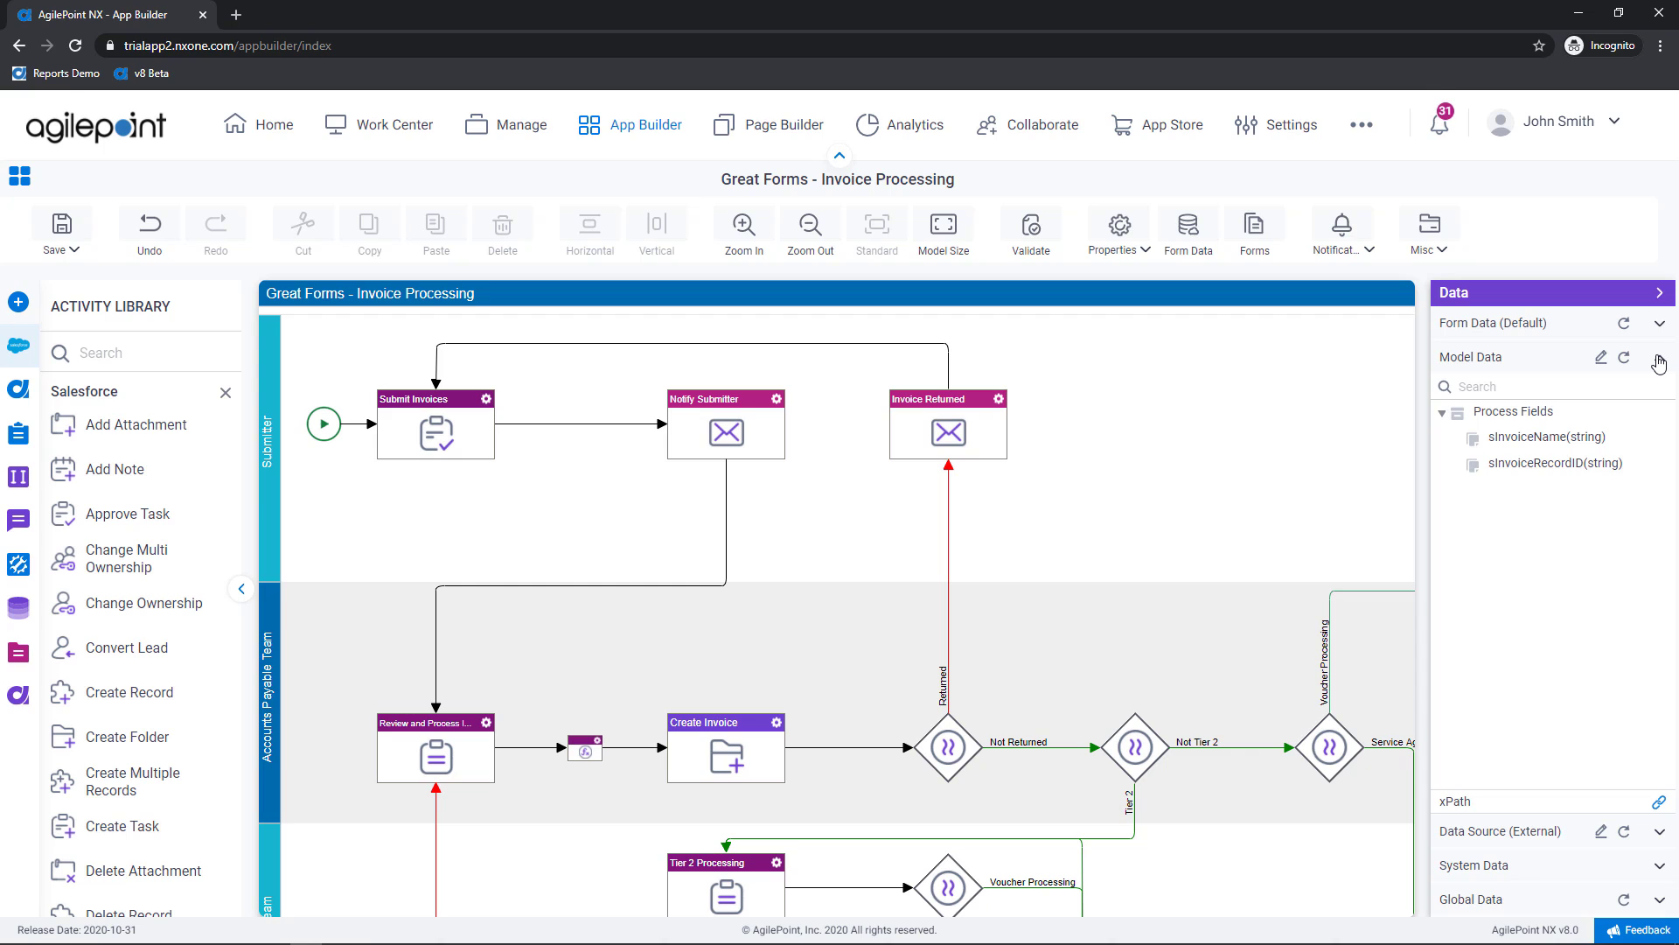
left_click(1659, 360)
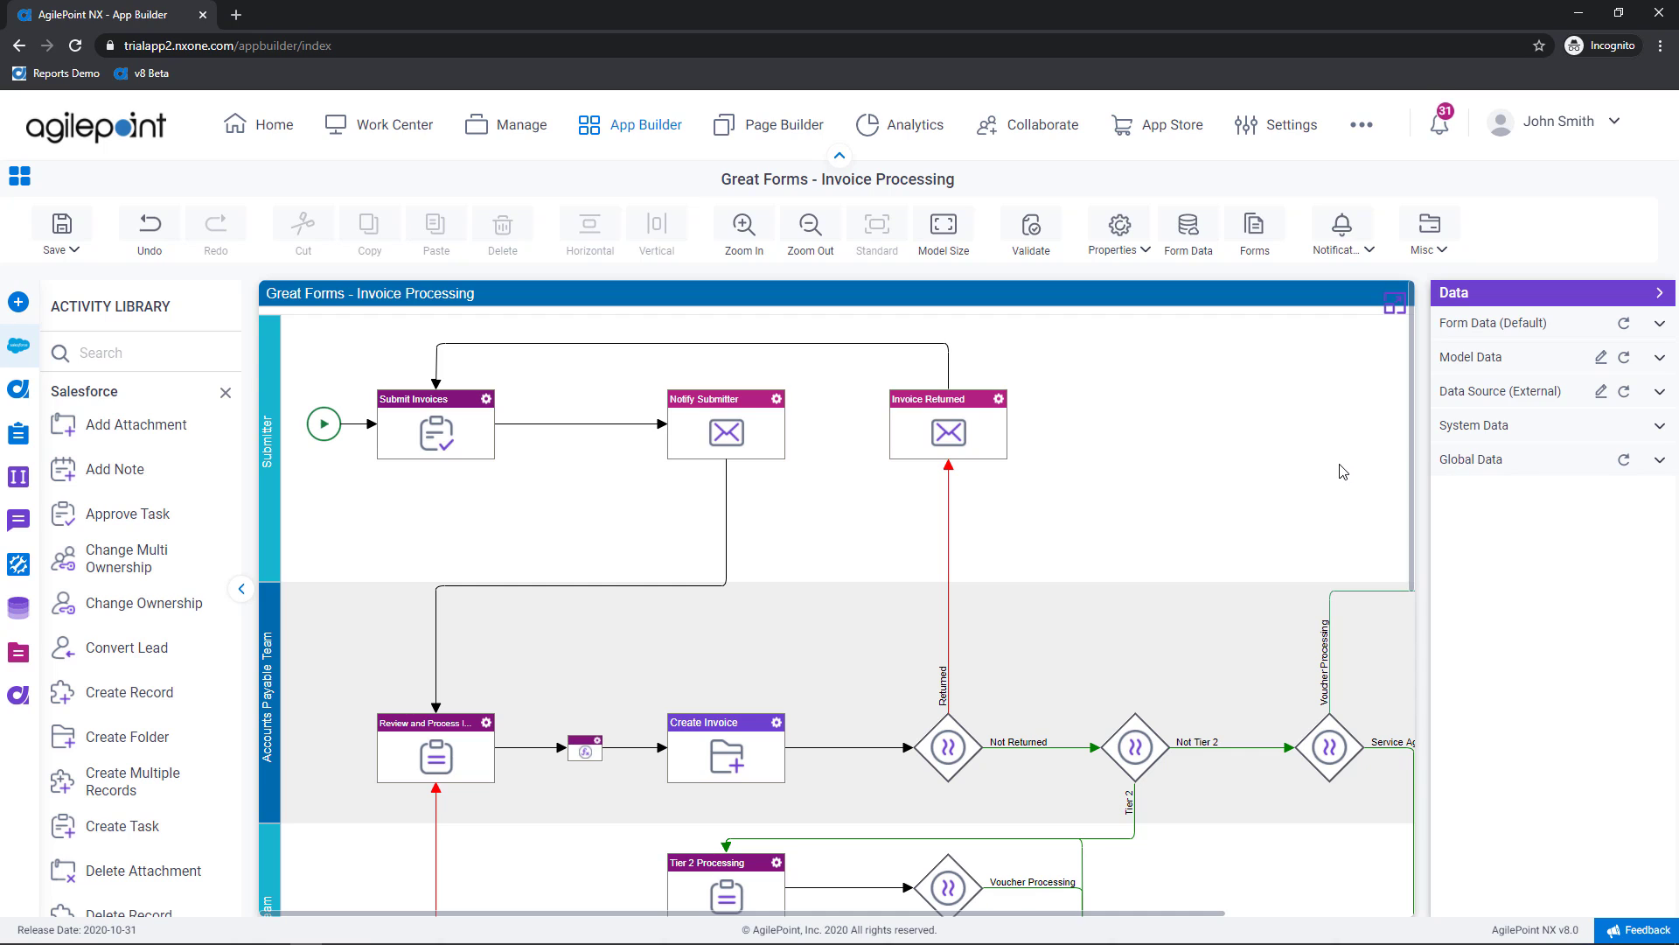
View the app's task forms, the eForm options of the Review and Process Invoices task, and the notification options
left_click(1250, 230)
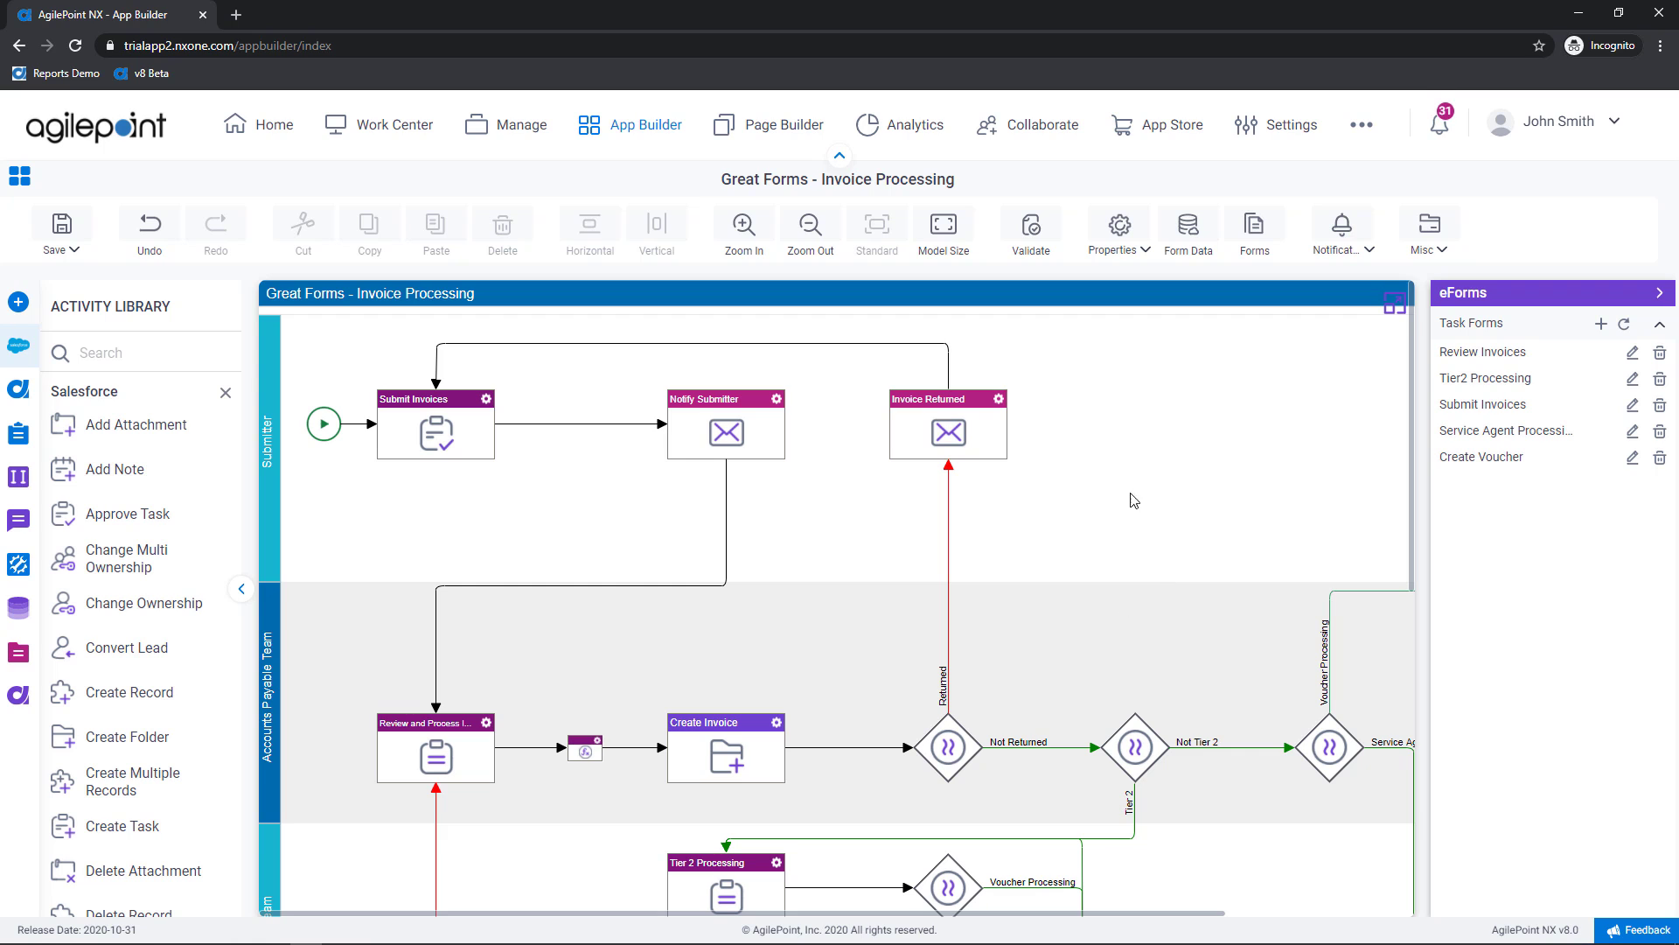
right_click(487, 733)
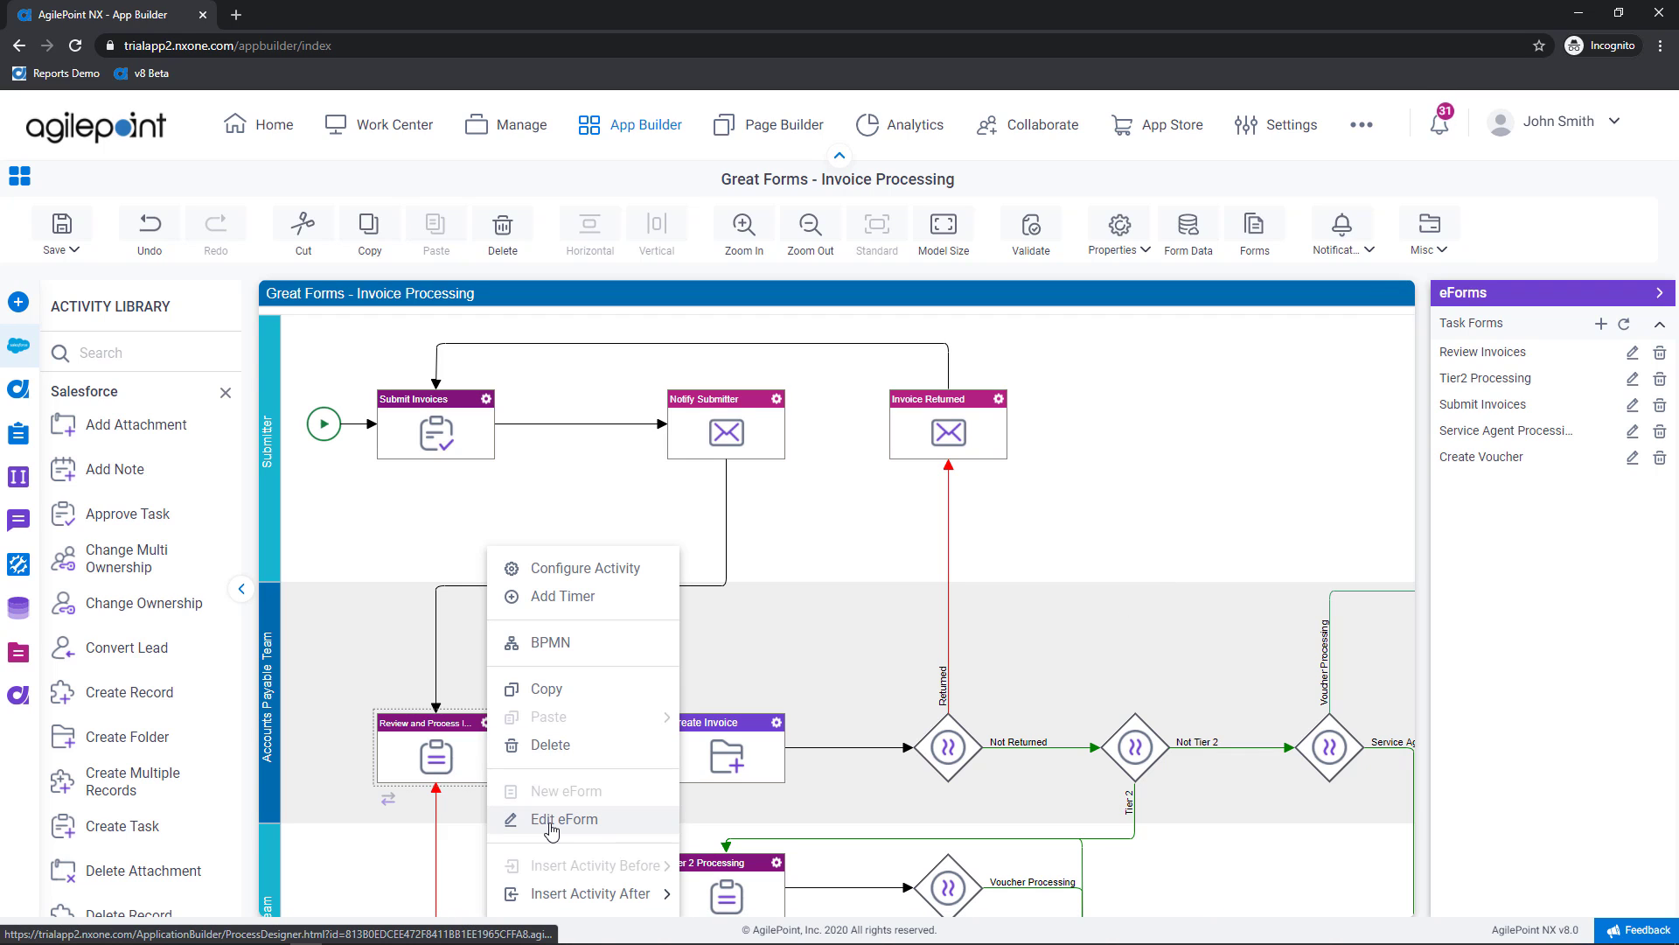
left_click(823, 607)
left_click(1357, 246)
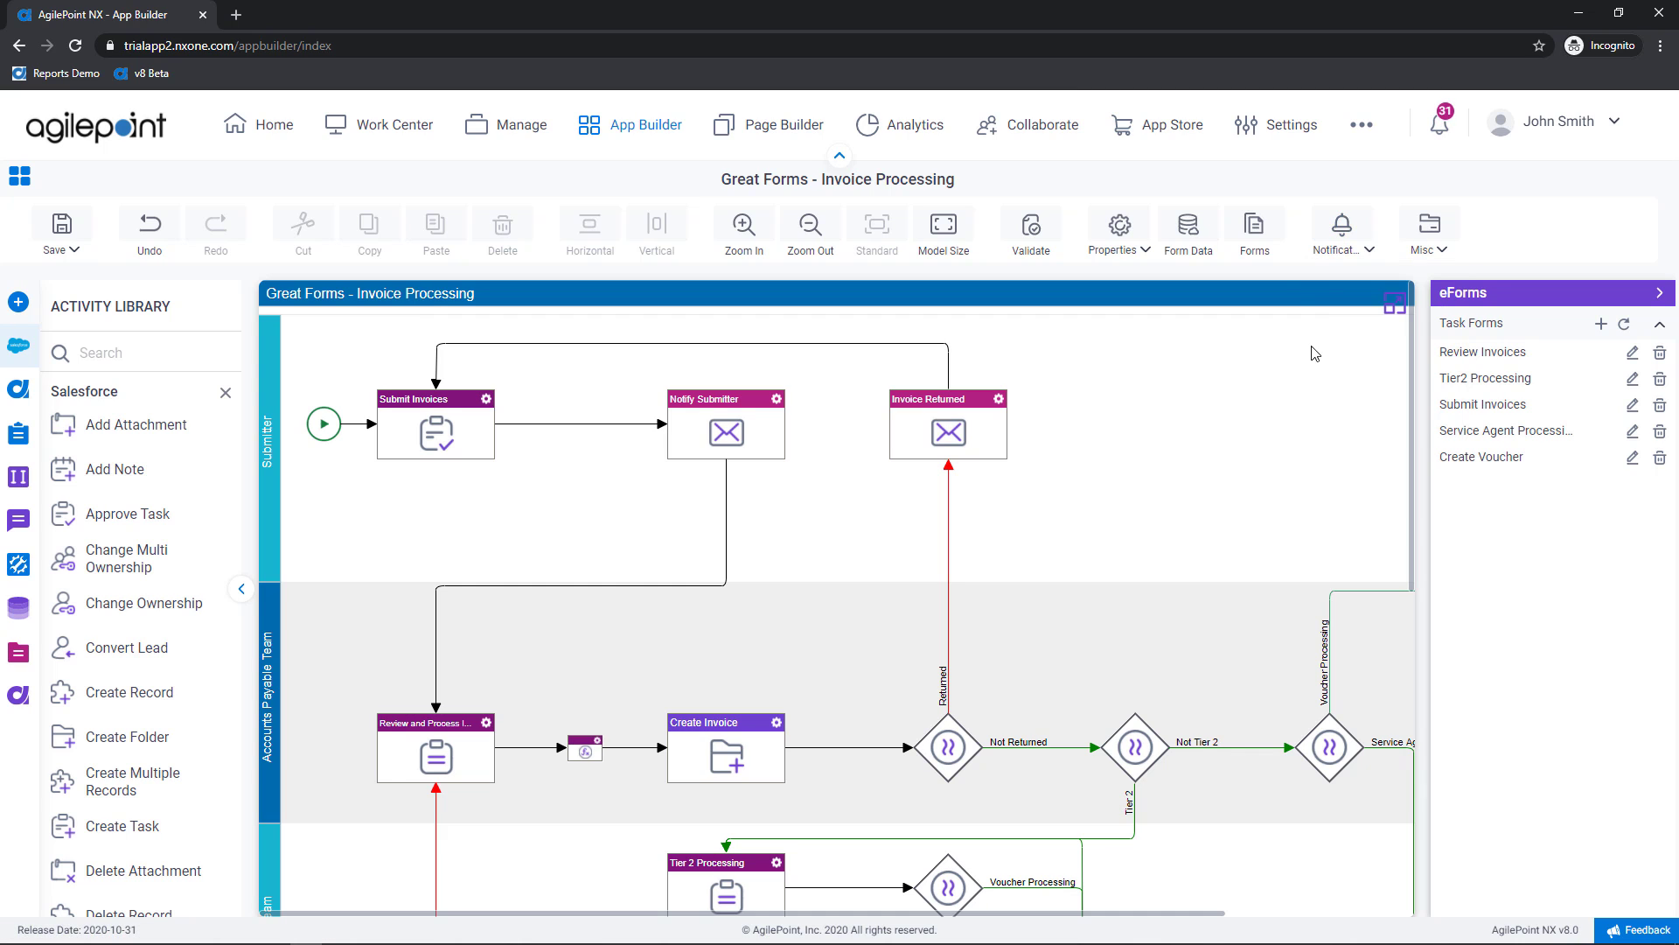
mouse_move(1342, 260)
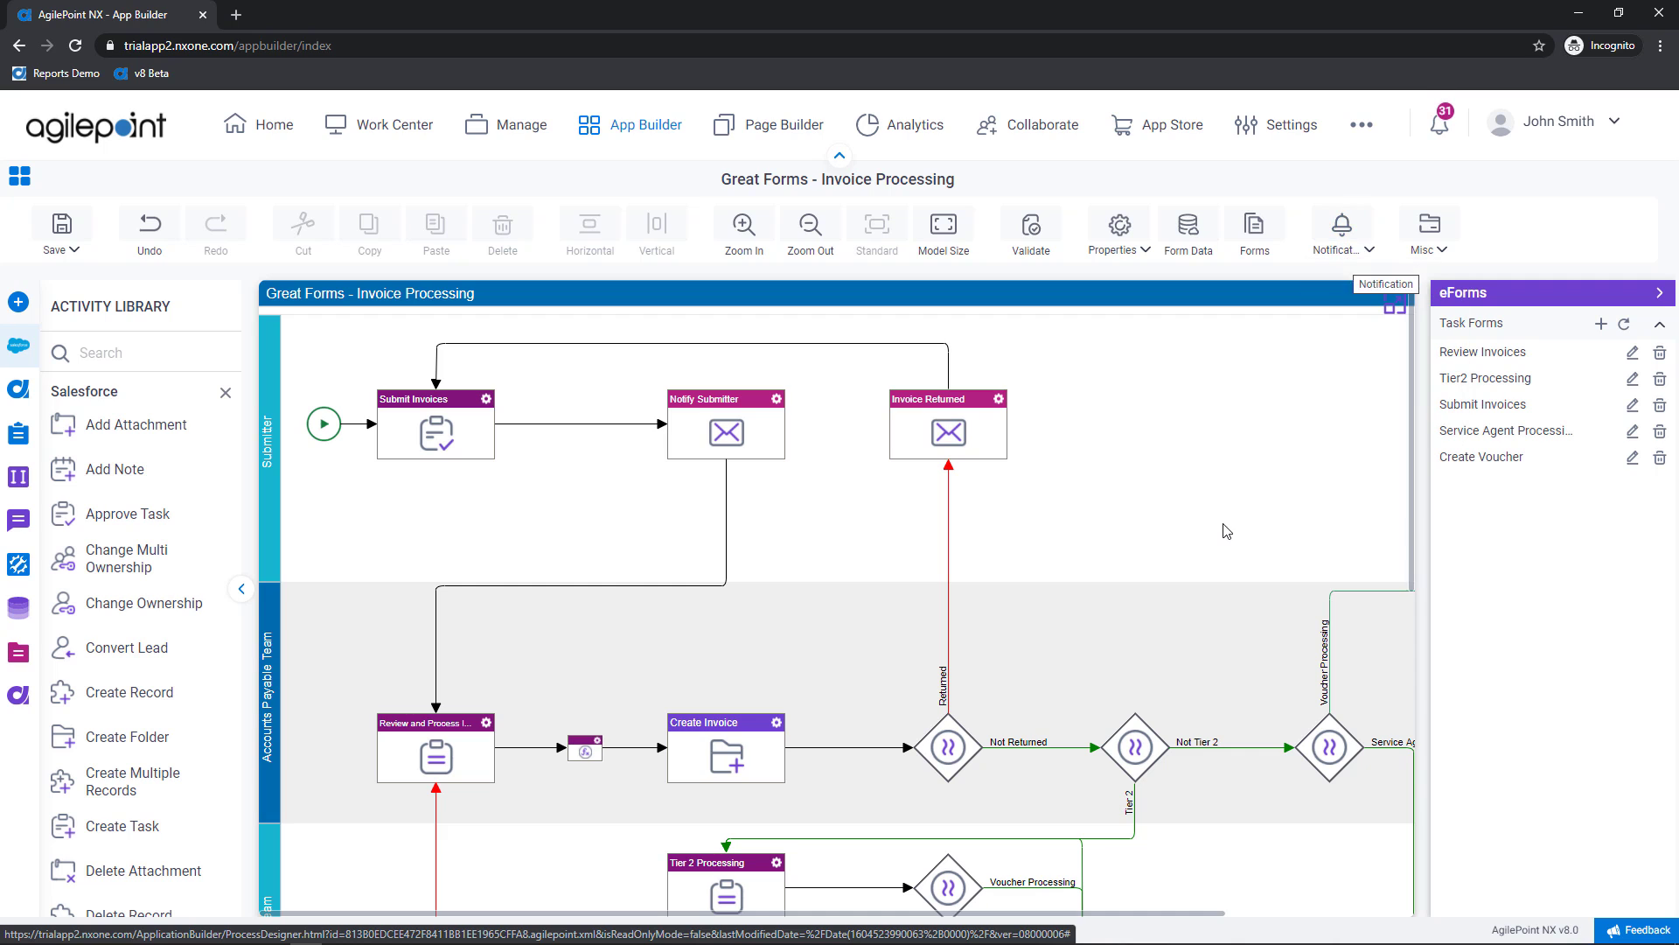
Enter a custom process naming convention of "Great Forms - Invoice Processing Use Case - " followed by the CompanyName form field and " - "
mouse_move(1431, 238)
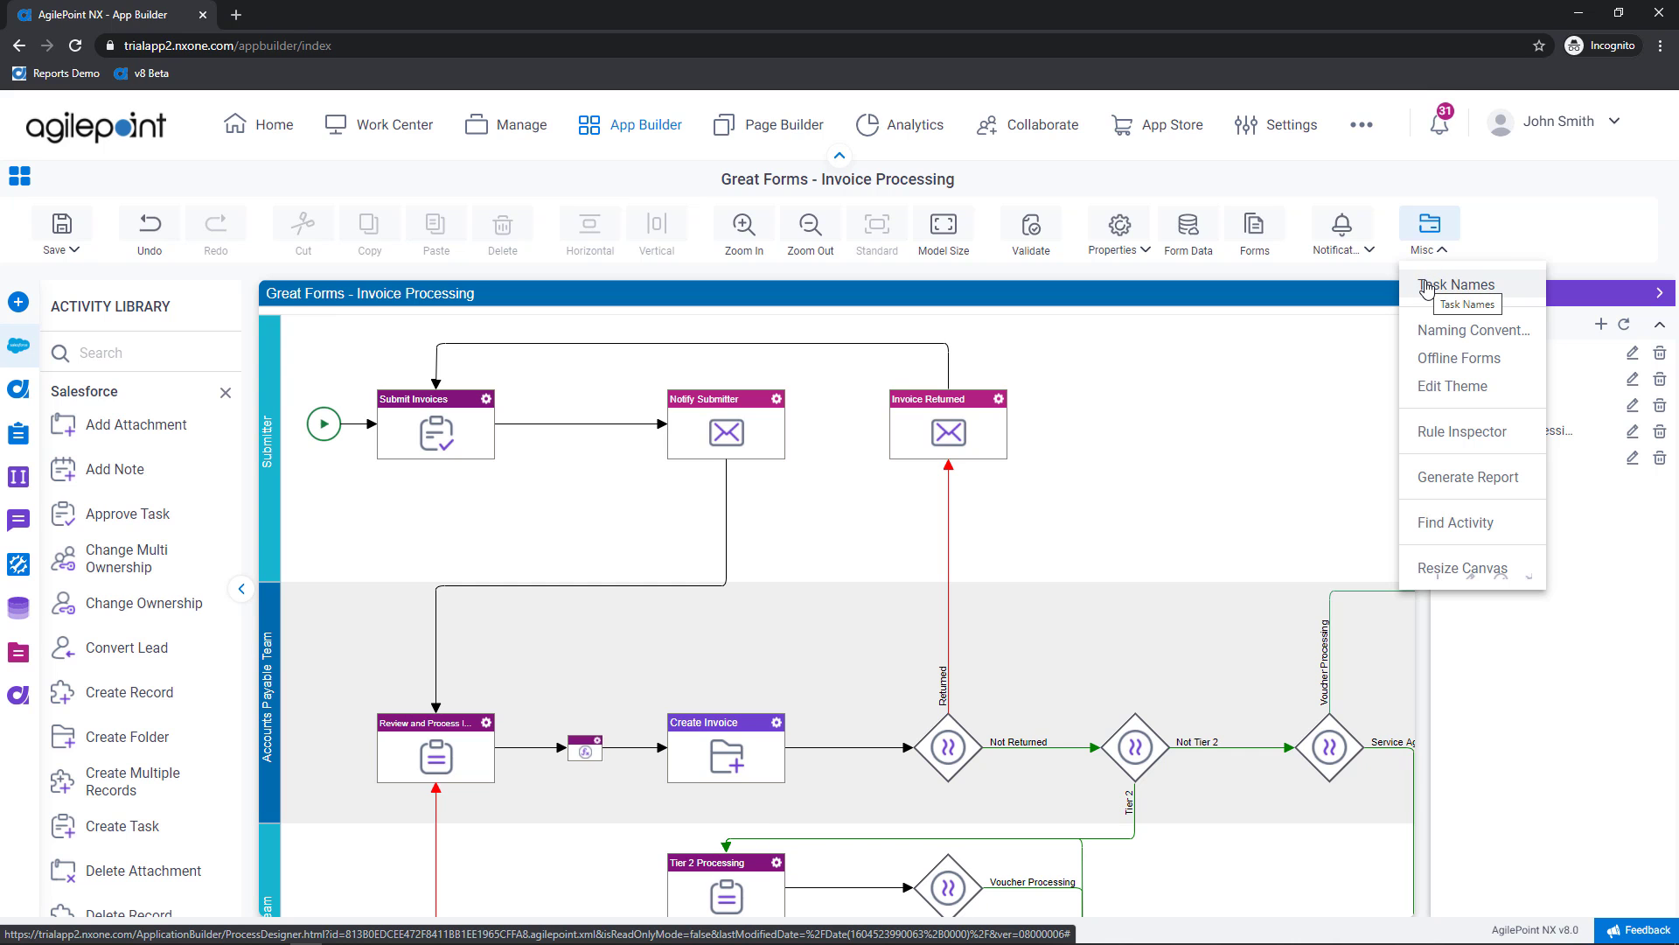
left_click(1435, 329)
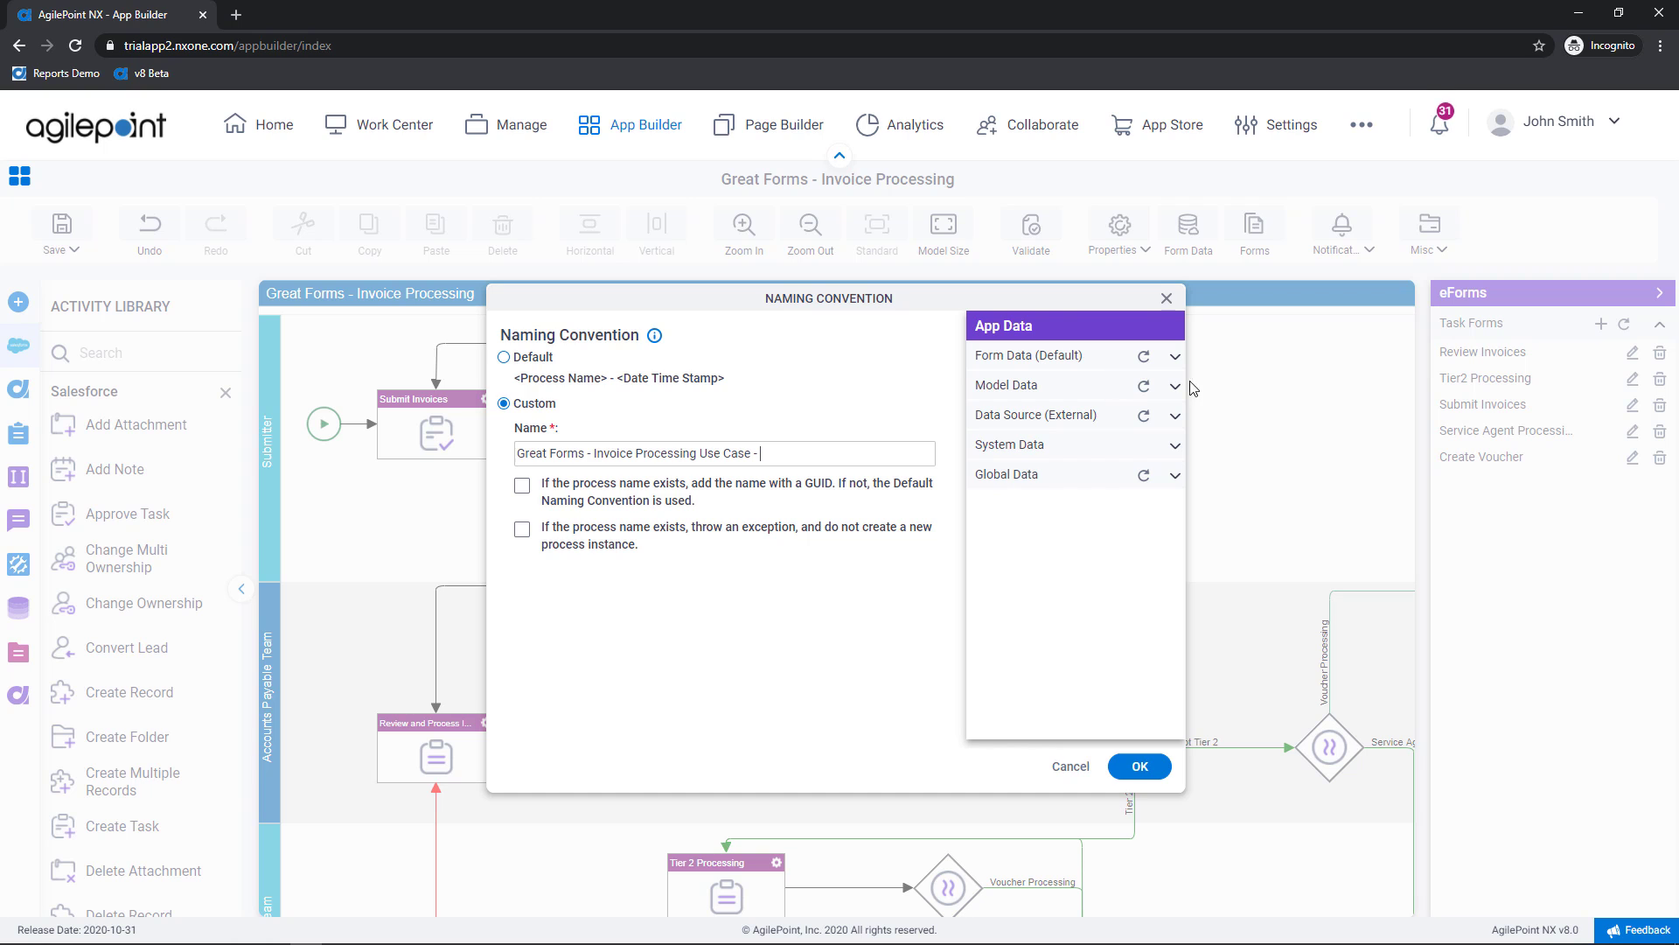
left_click(1173, 357)
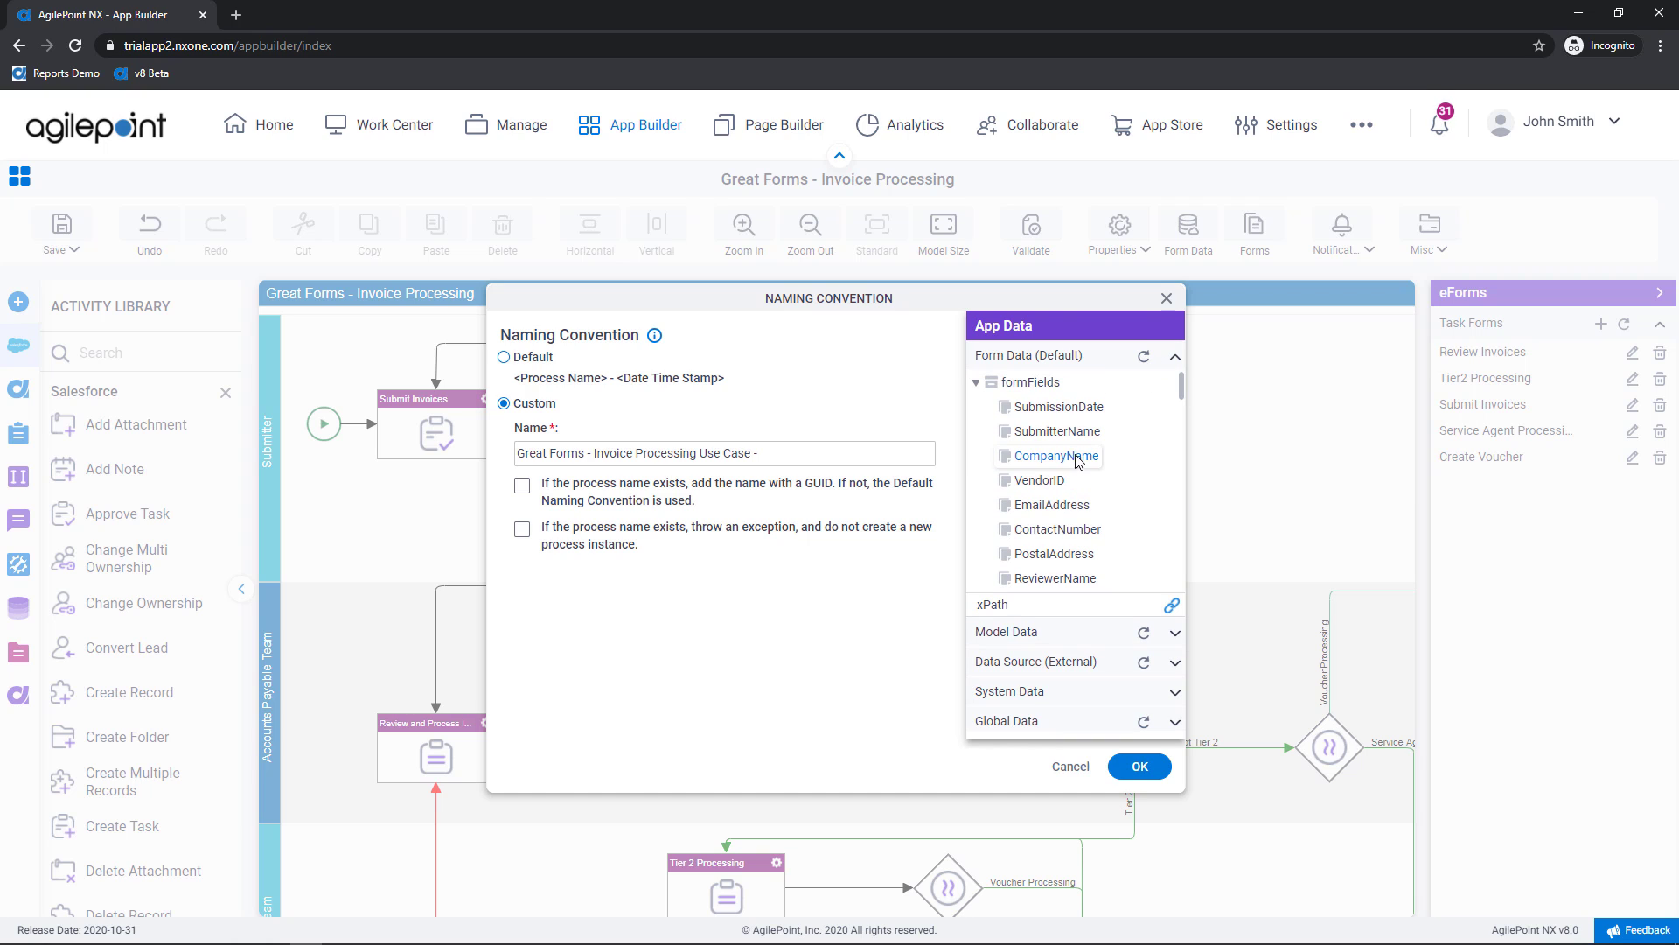
left_click_drag(1076, 458, 800, 458)
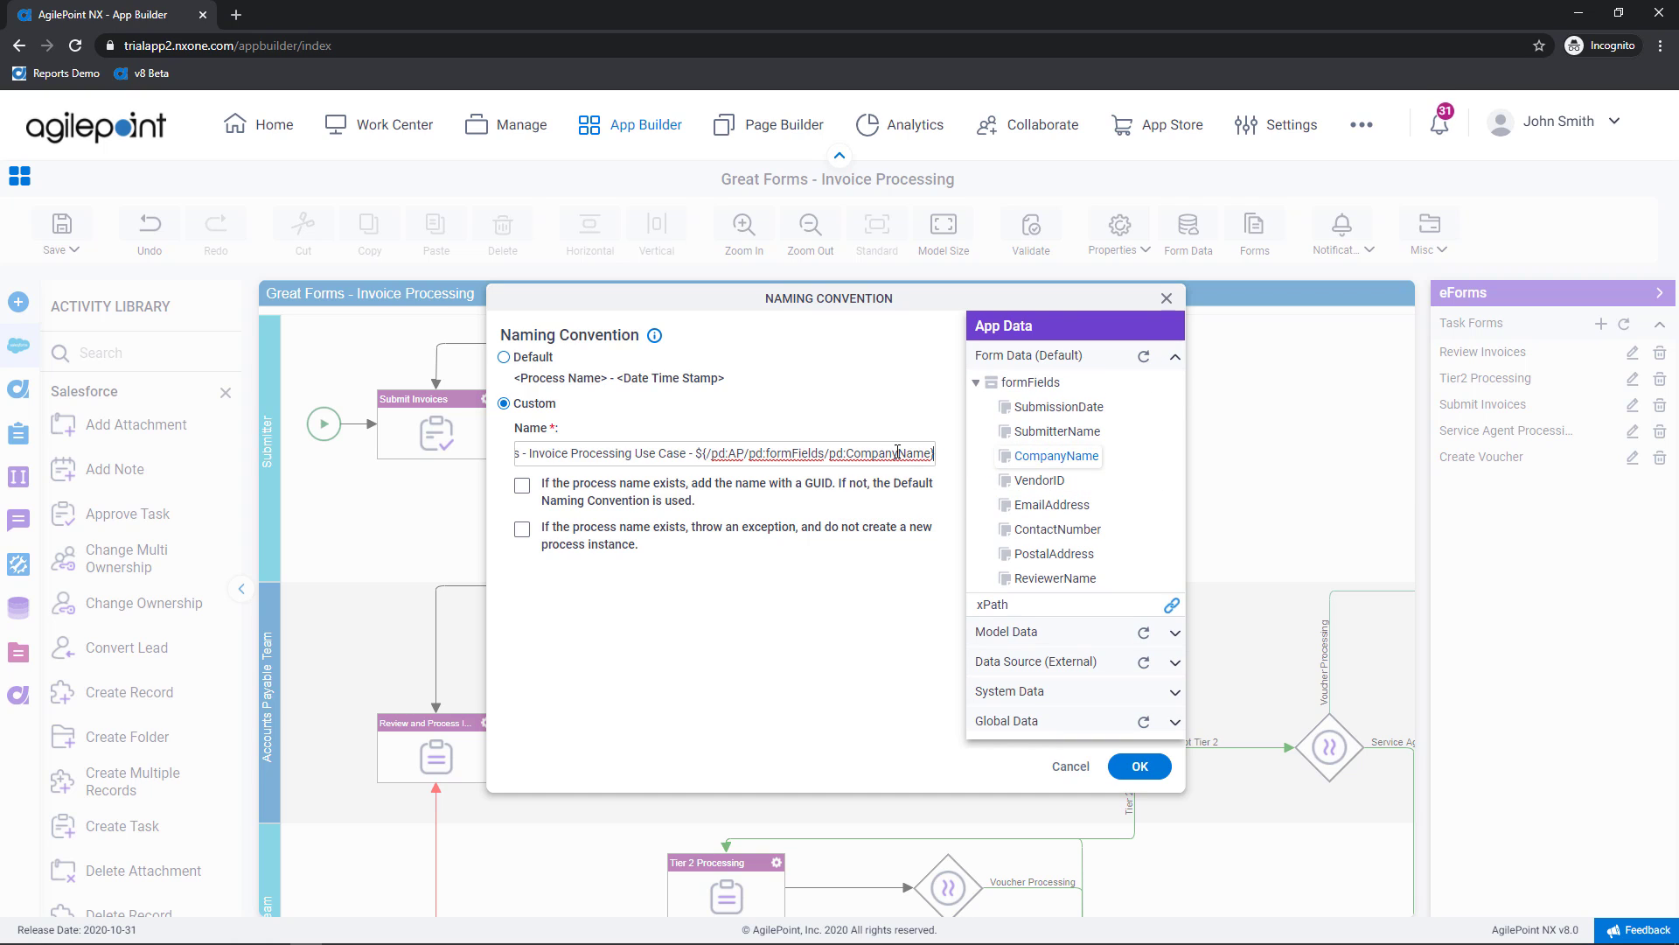
type("-")
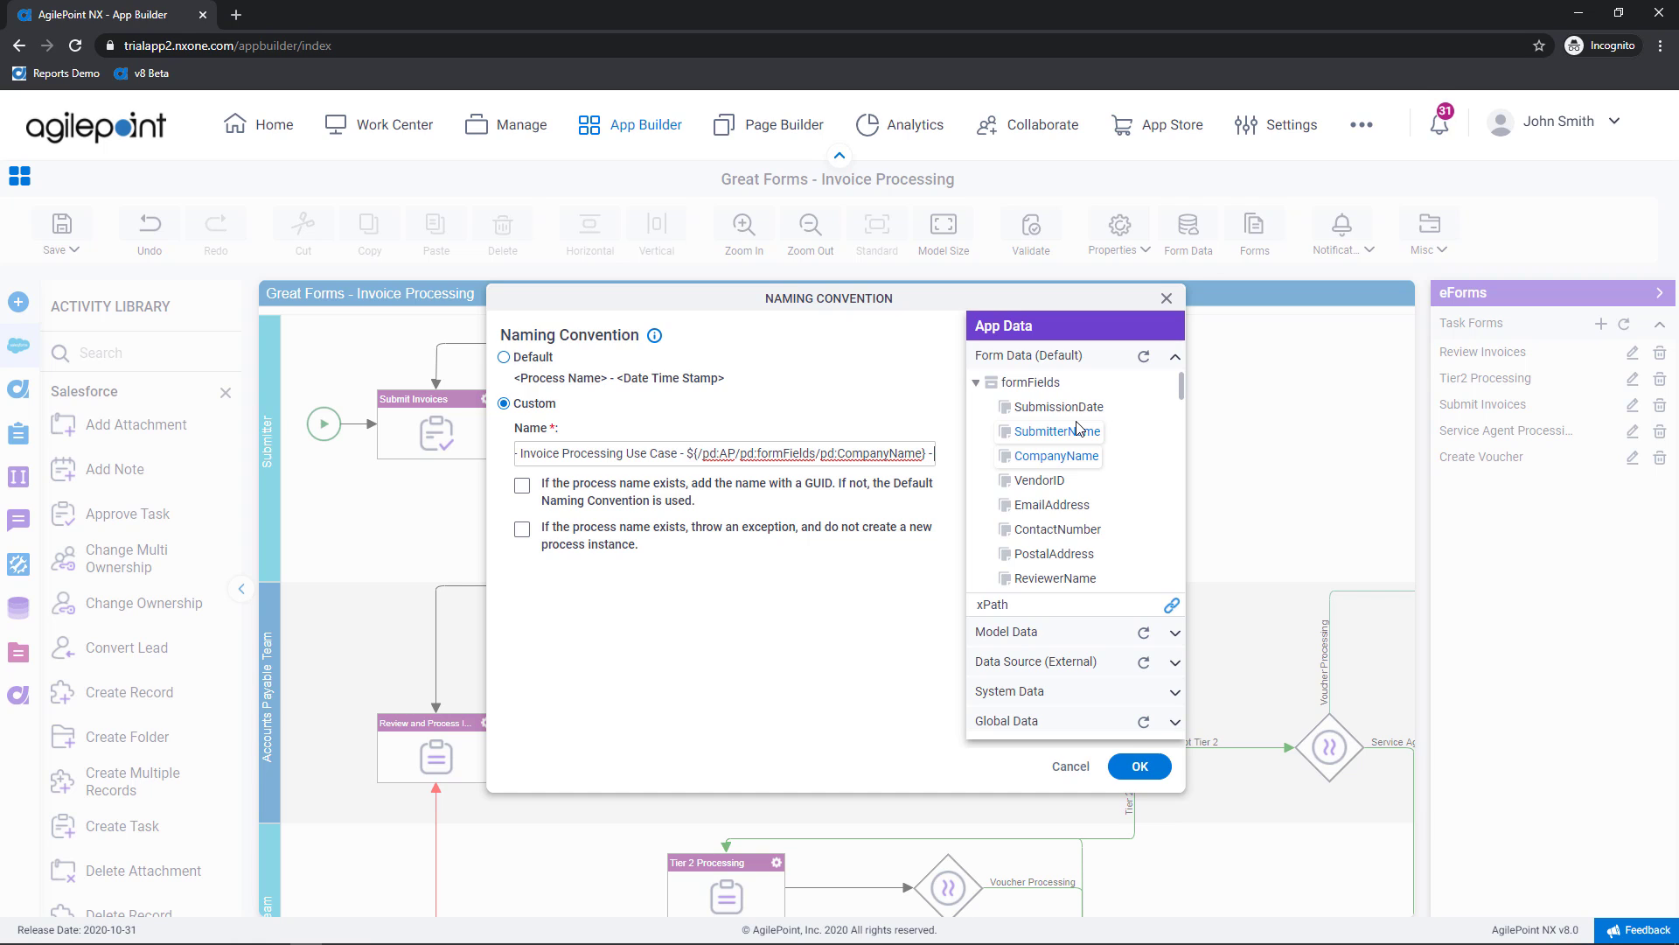
Append the ProcessStartedDate system variable to the custom process name and accept the naming convention
left_click(1078, 697)
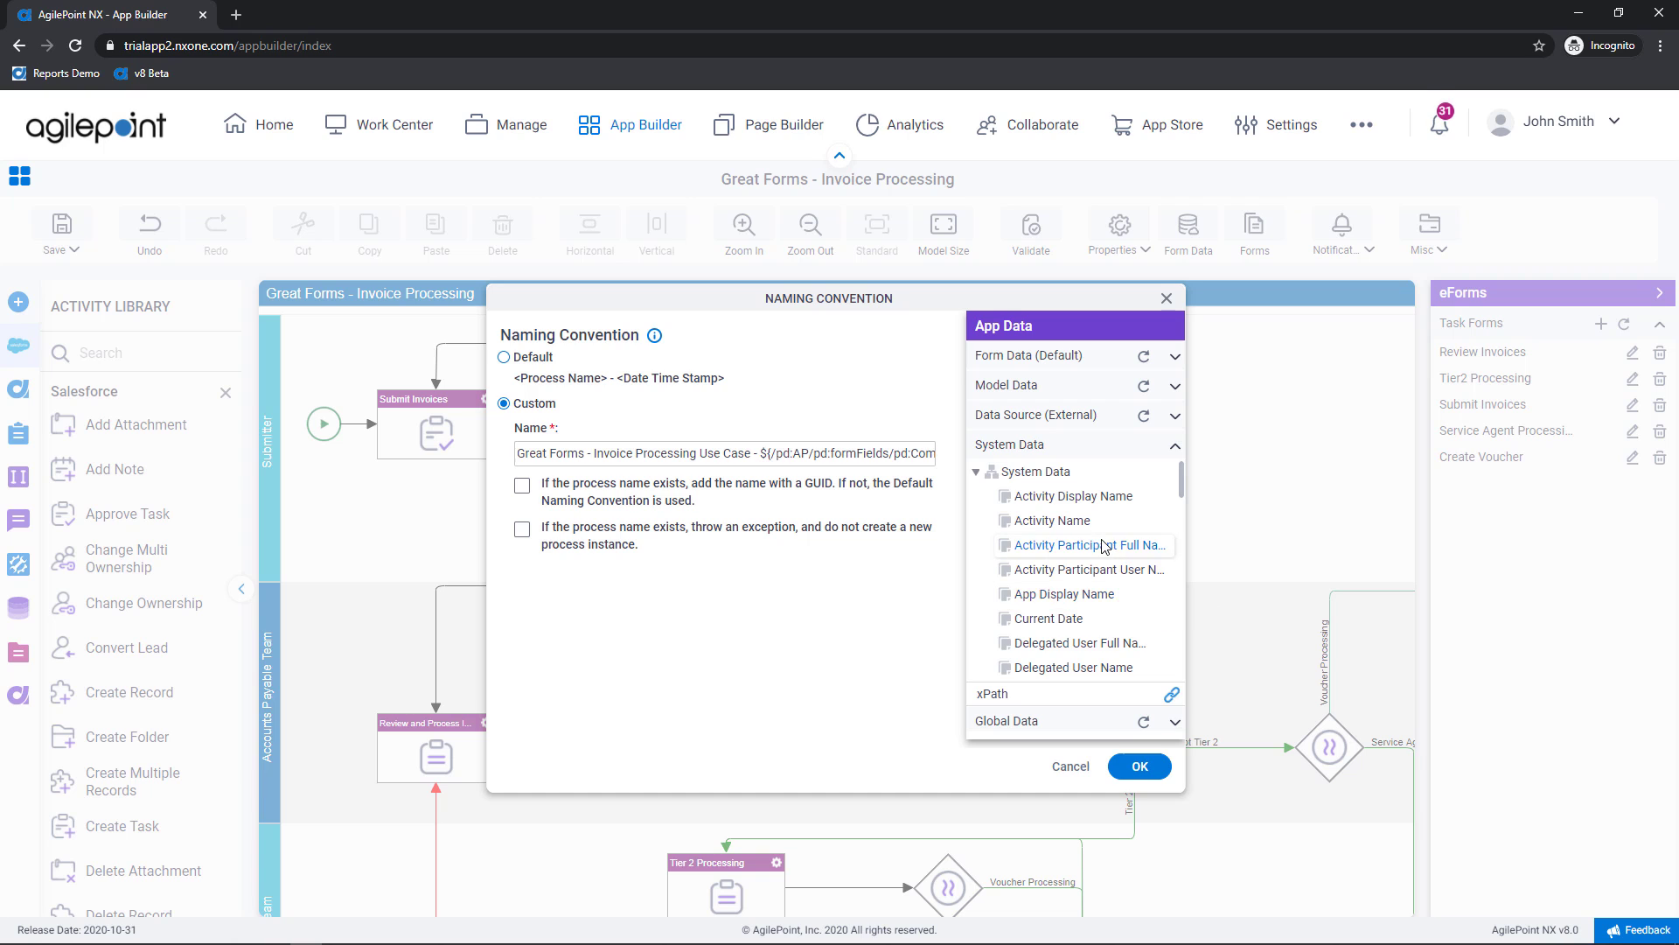
scroll(1103, 546, "down", 2)
scroll(1104, 546, "down", 6)
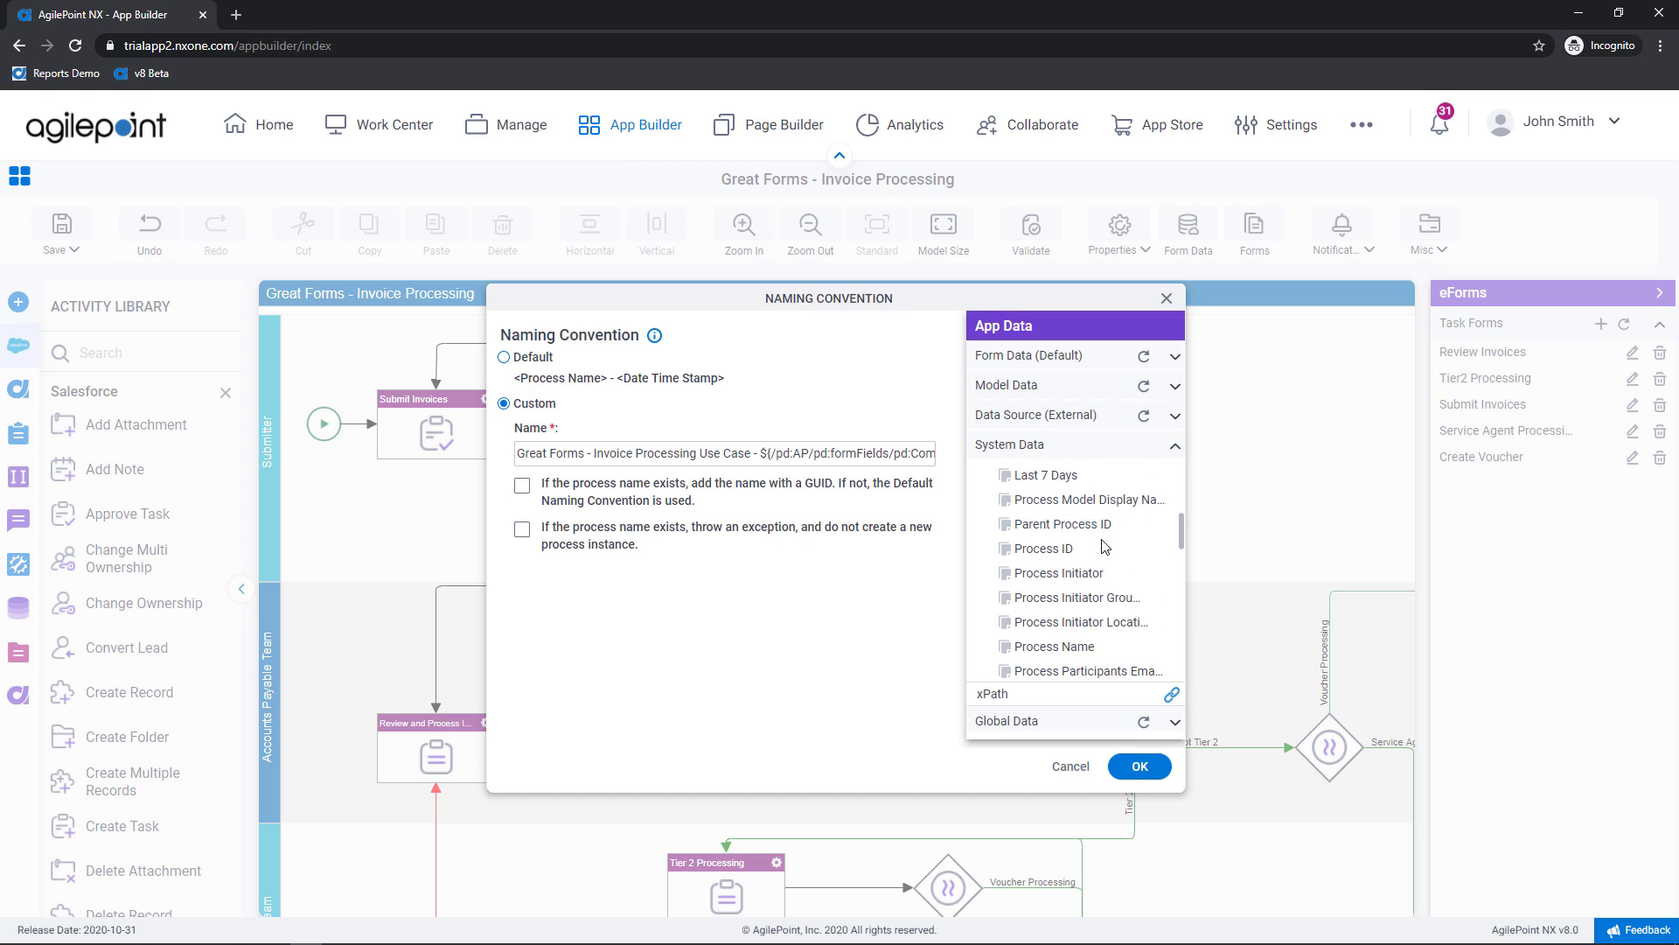
left_click_drag(1103, 622, 923, 453)
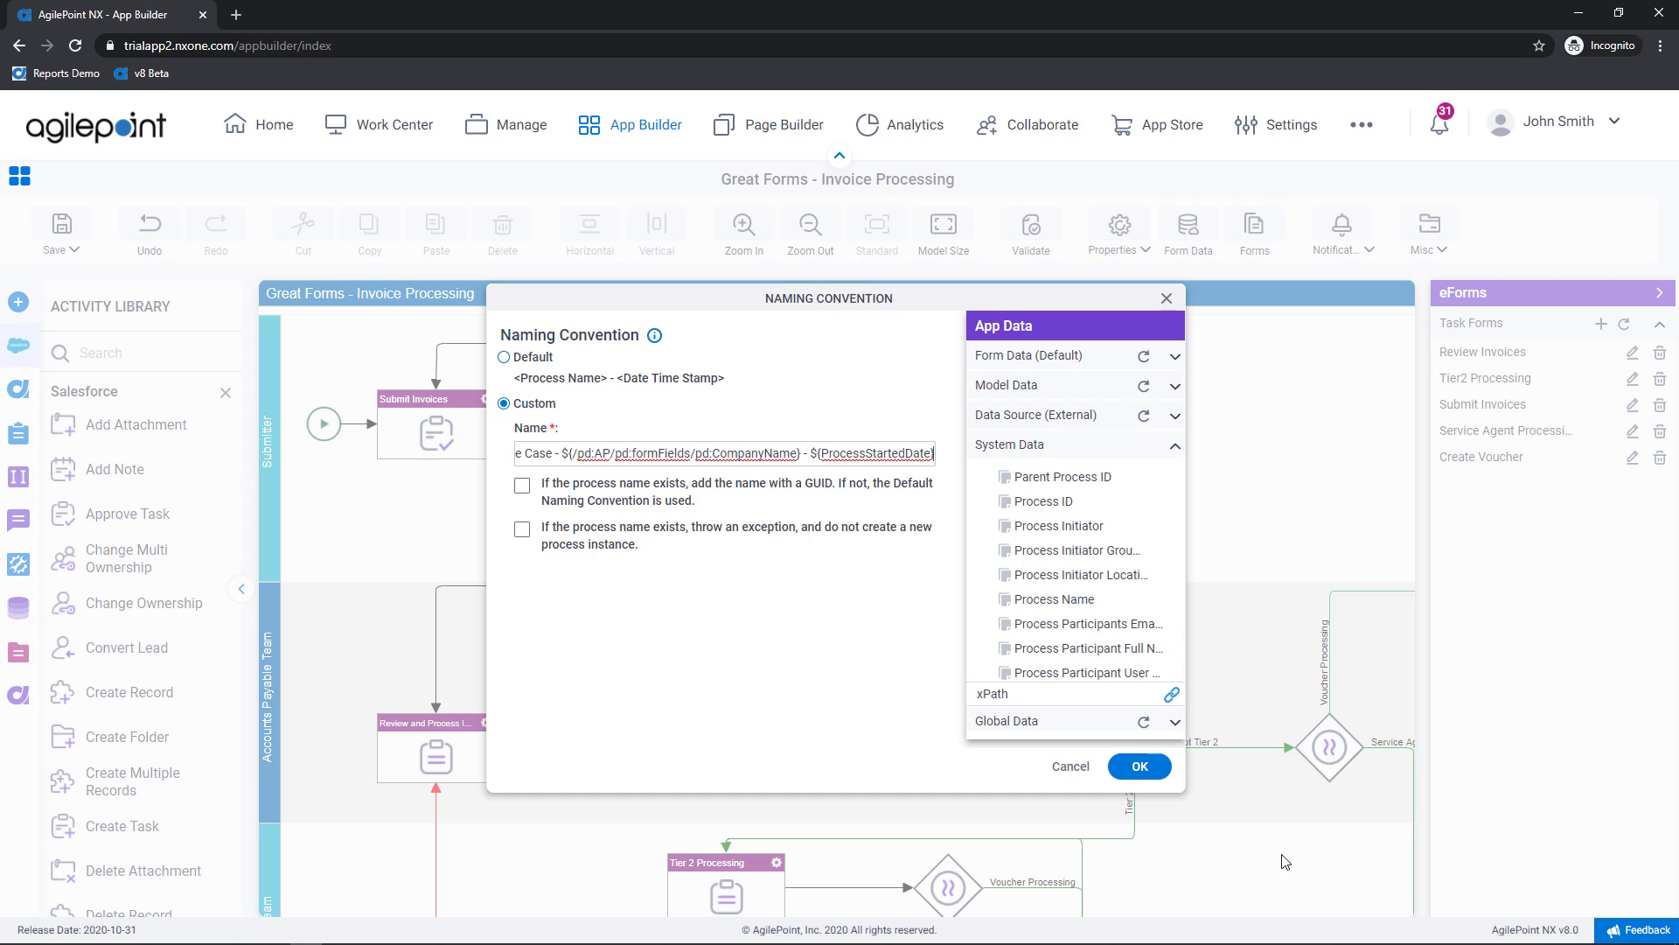
left_click(1128, 779)
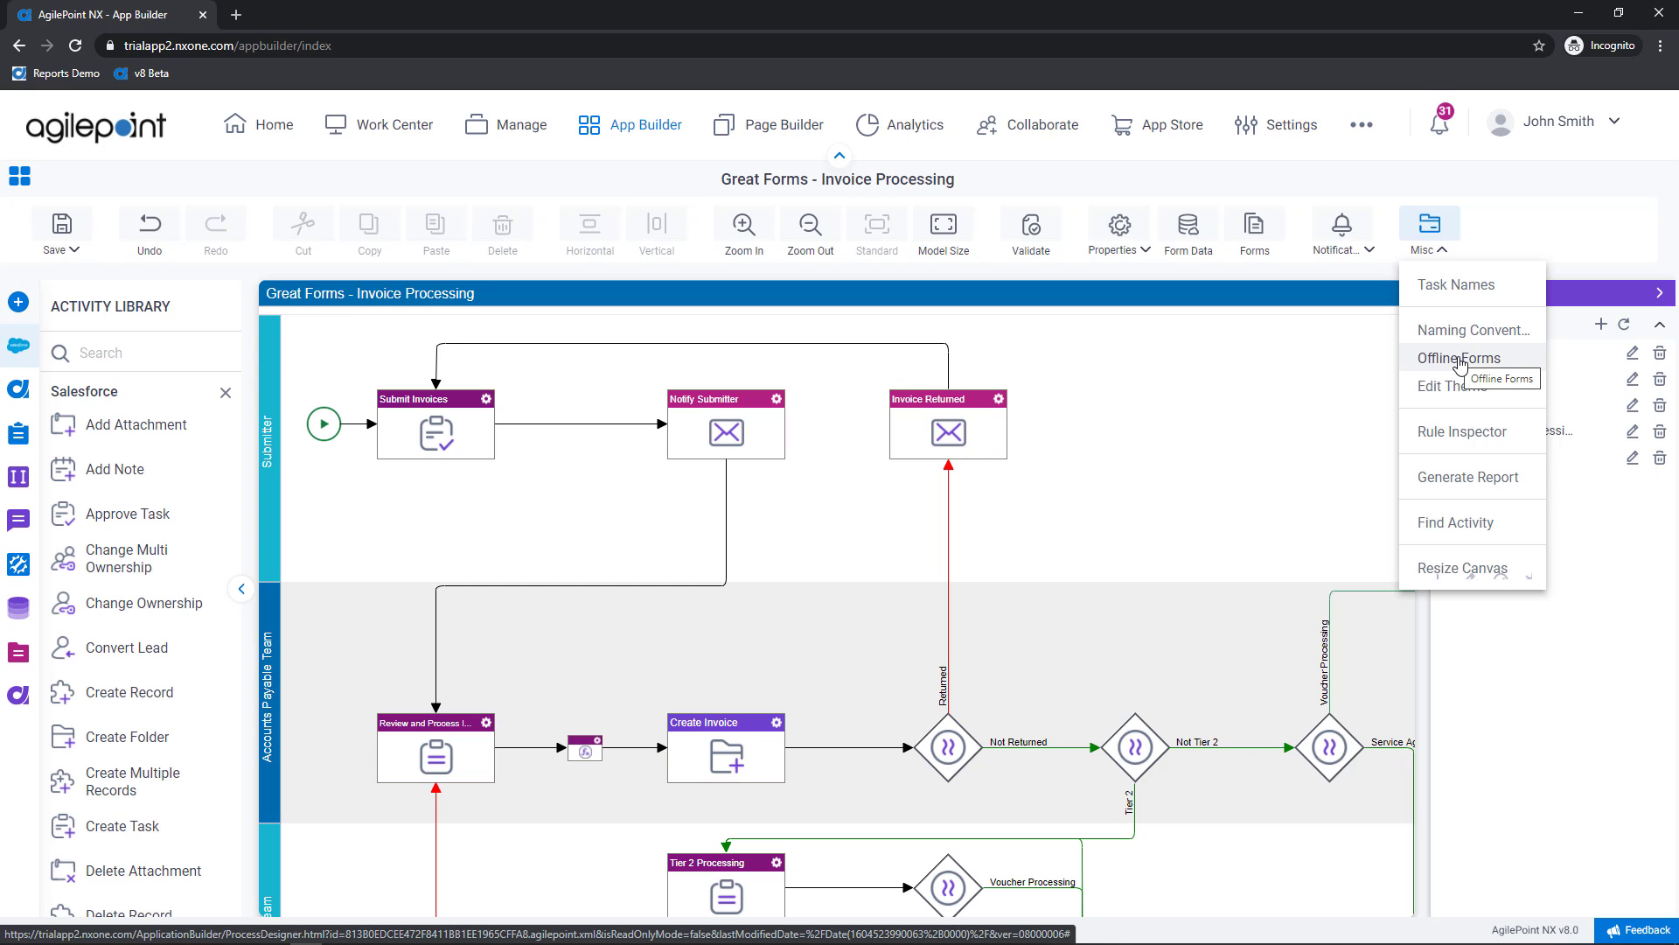
View the activities selectable as offline forms and cancel without selecting any
left_click(1458, 358)
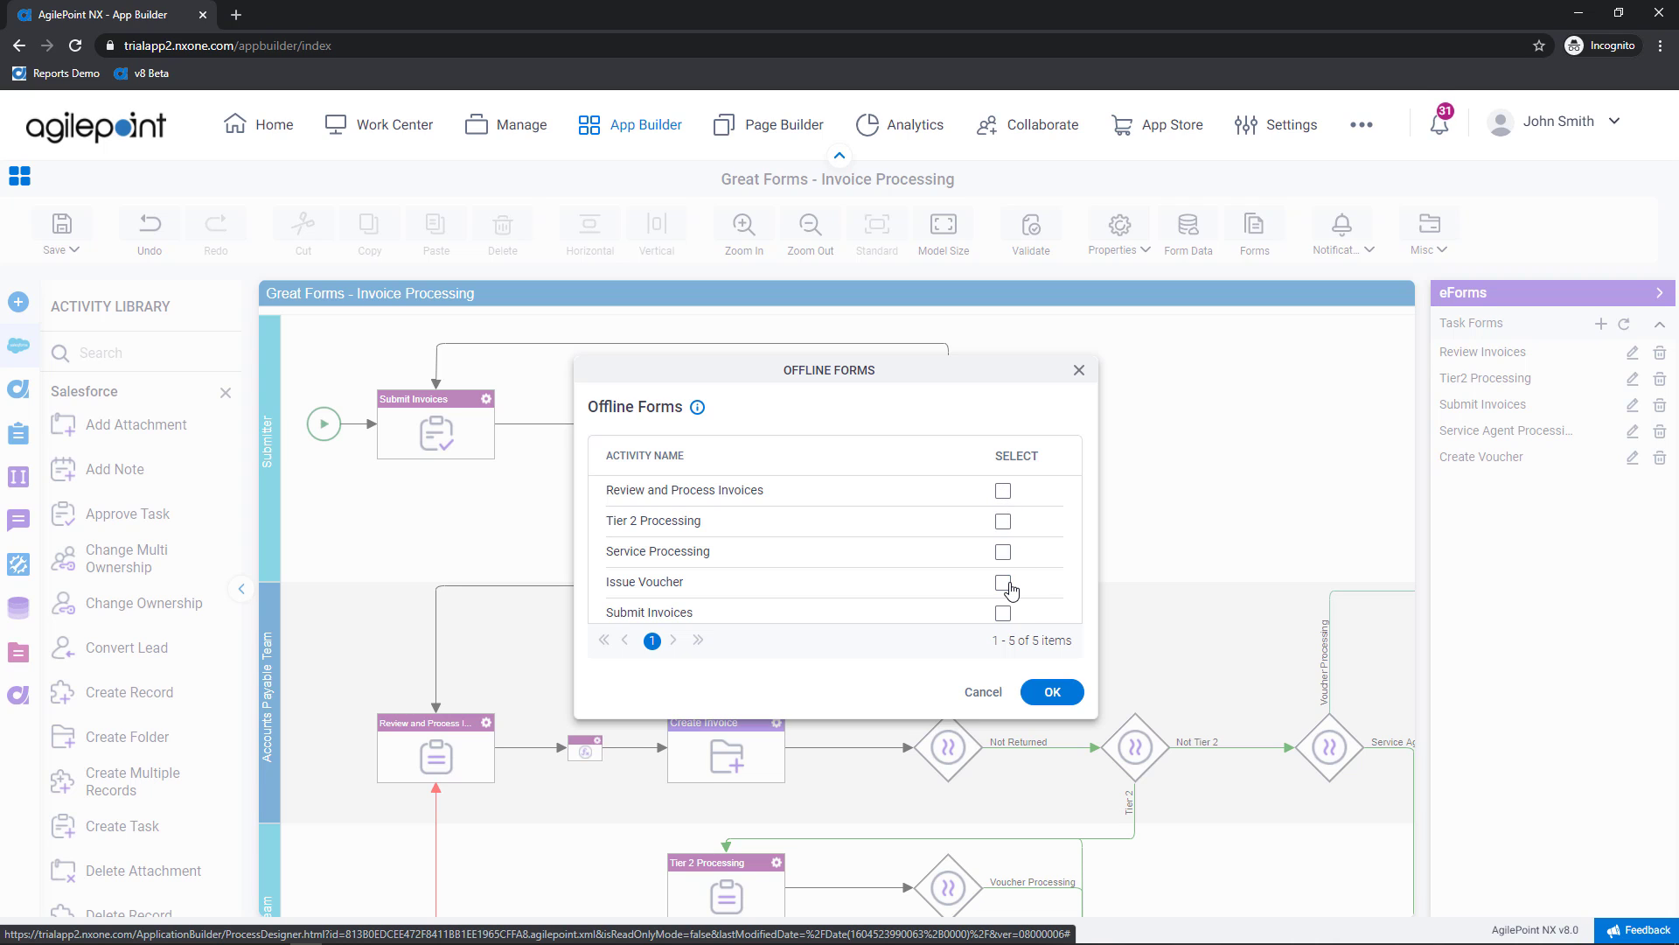
left_click(986, 693)
Generate an HTML report of the Great Forms - Invoice Processing process model
left_click(1429, 230)
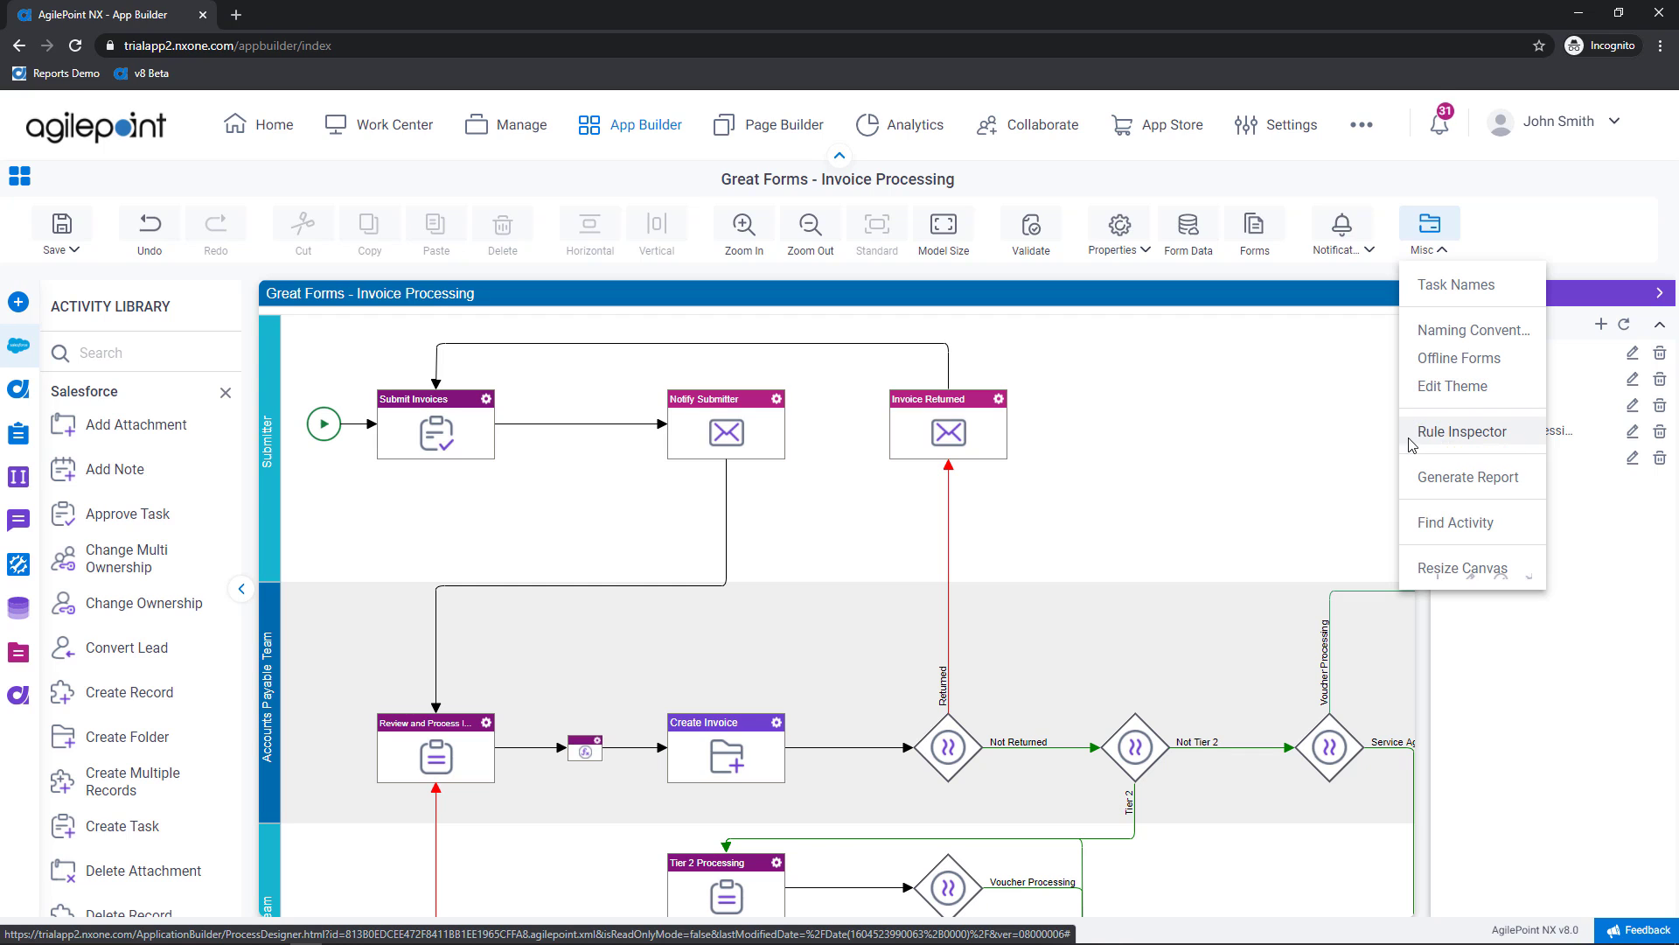
left_click(1434, 484)
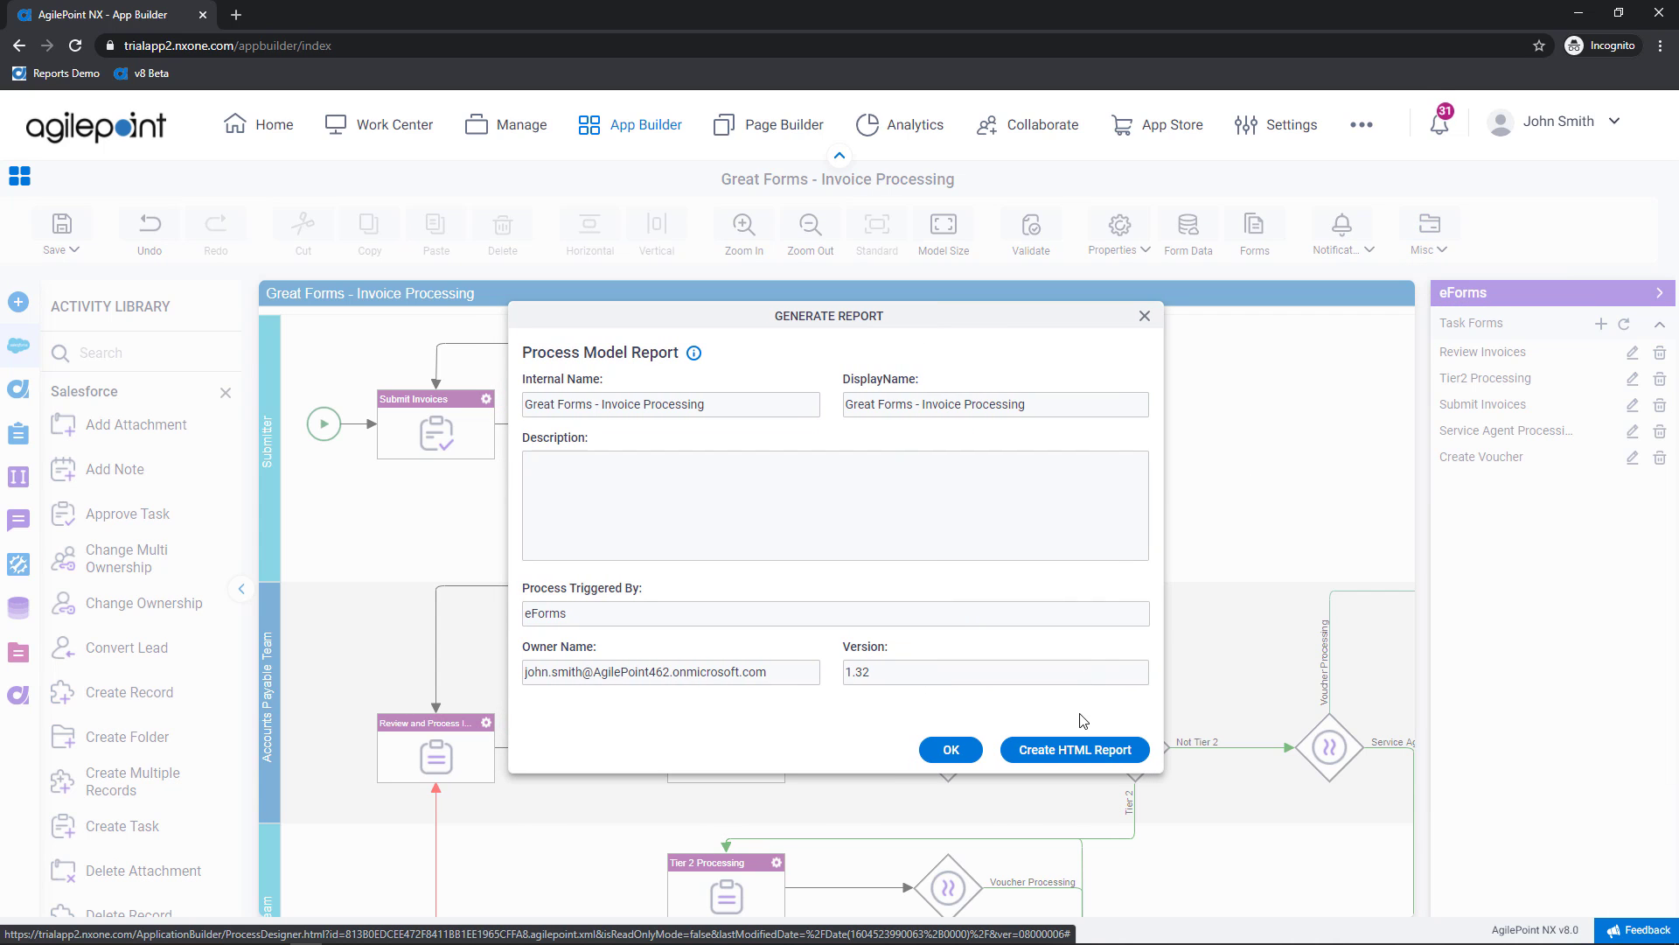
left_click(1087, 753)
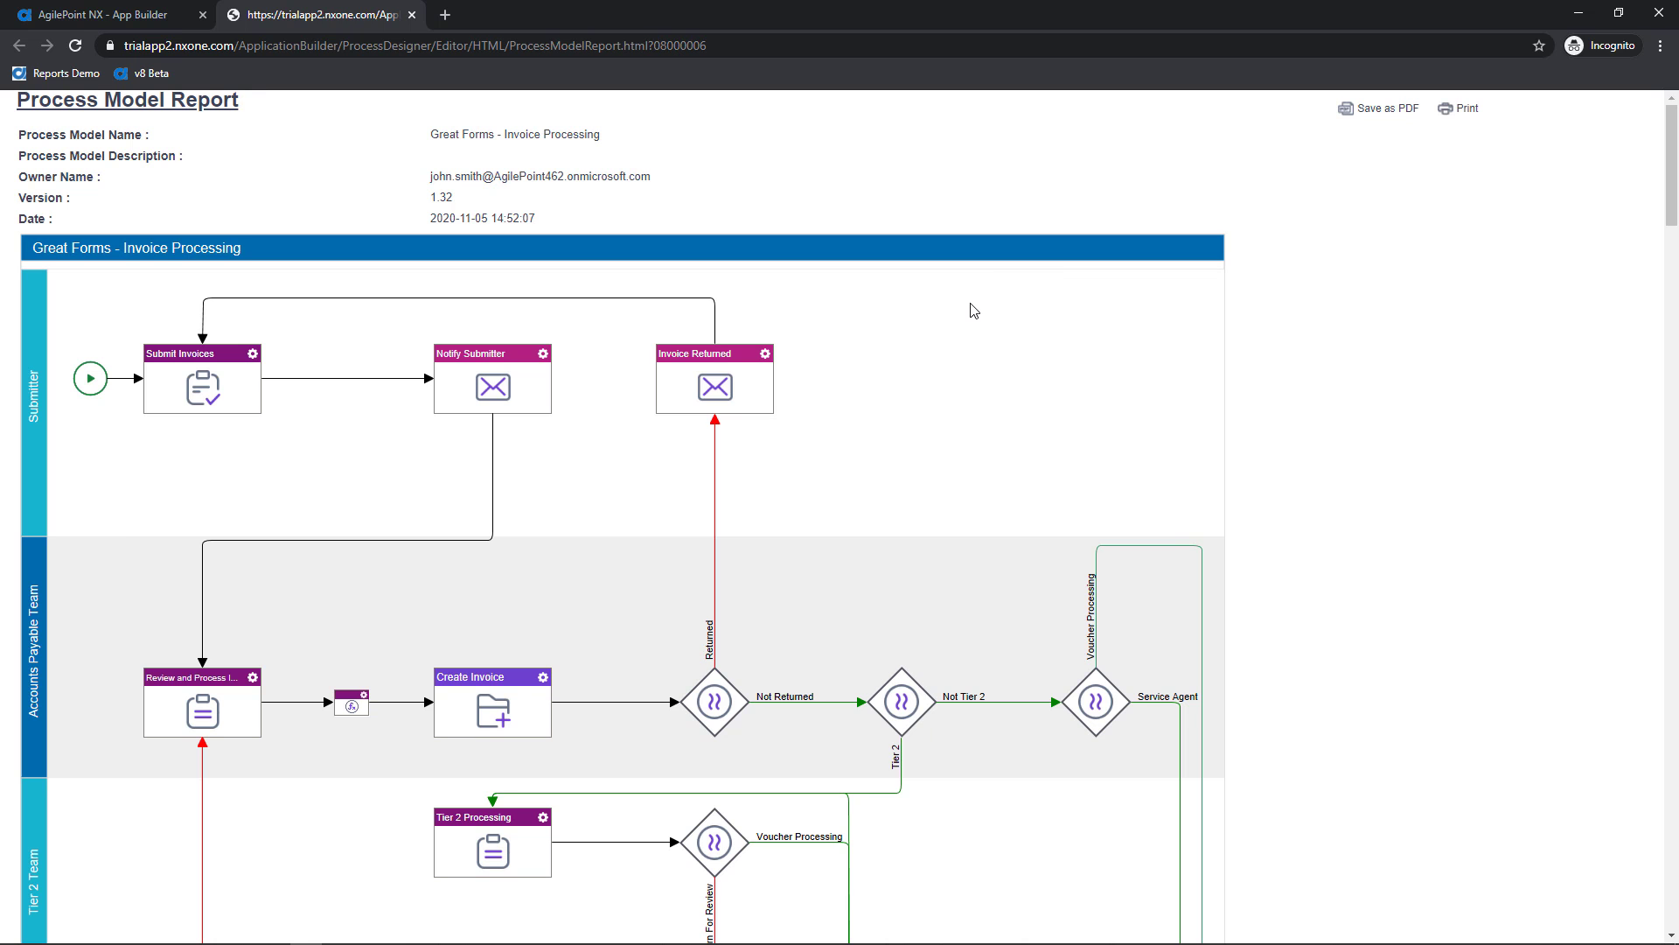
Read through the report's process diagram and activity details, and close the report and its generation dialog
scroll(840, 416, "down", 8)
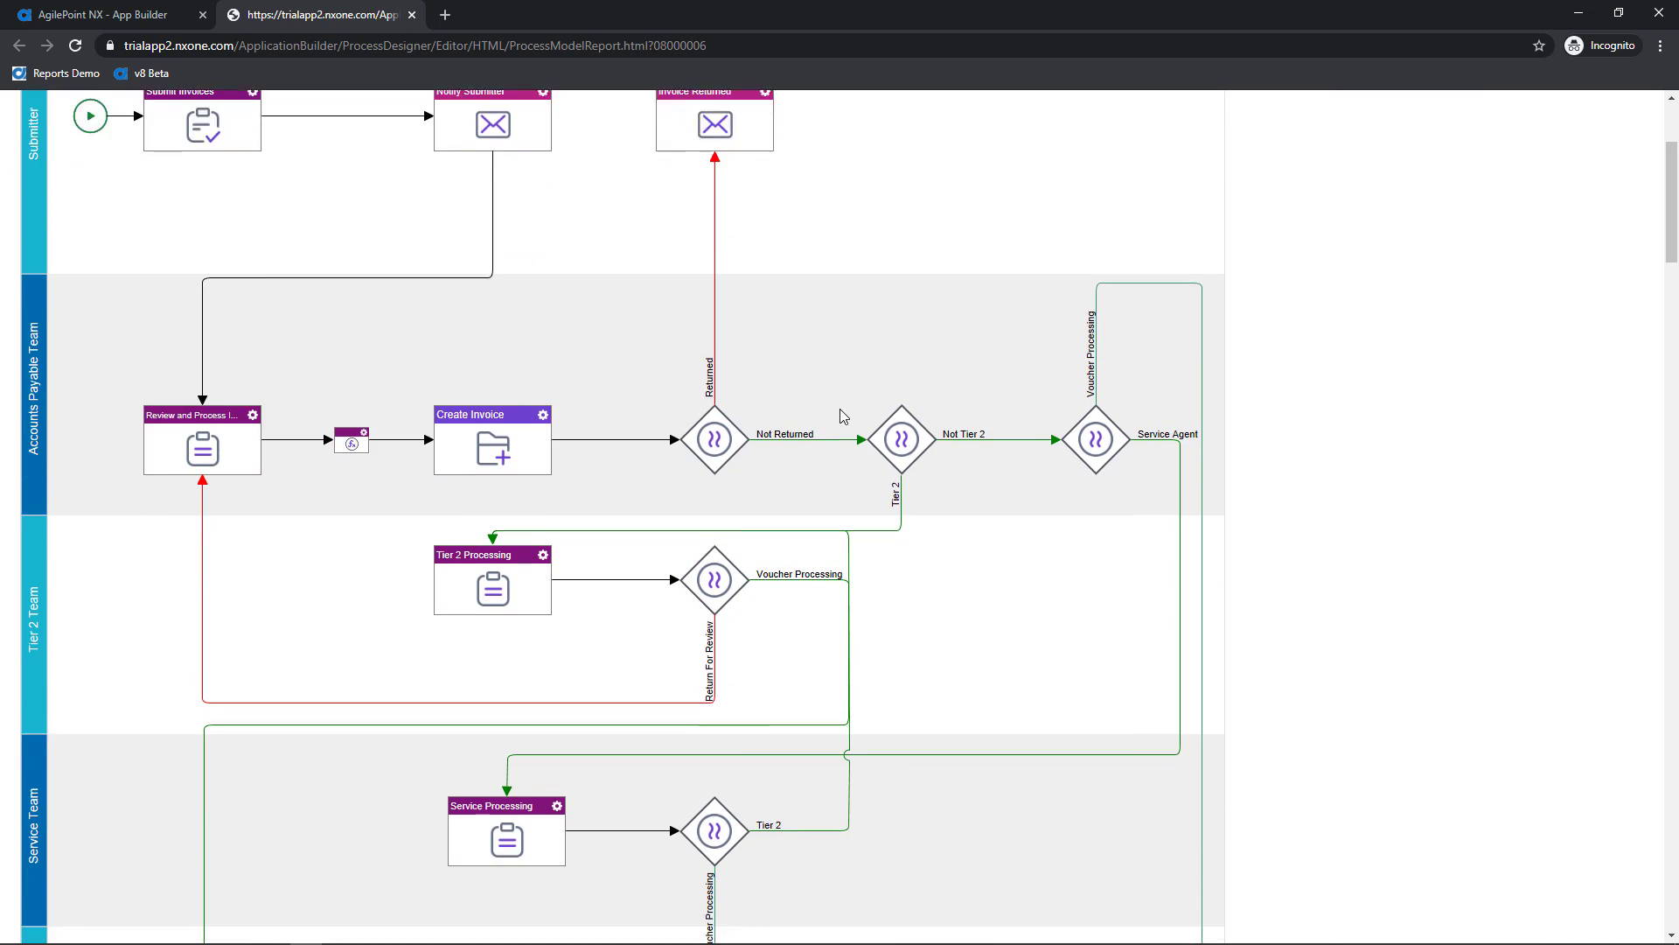
scroll(842, 416, "down", 5)
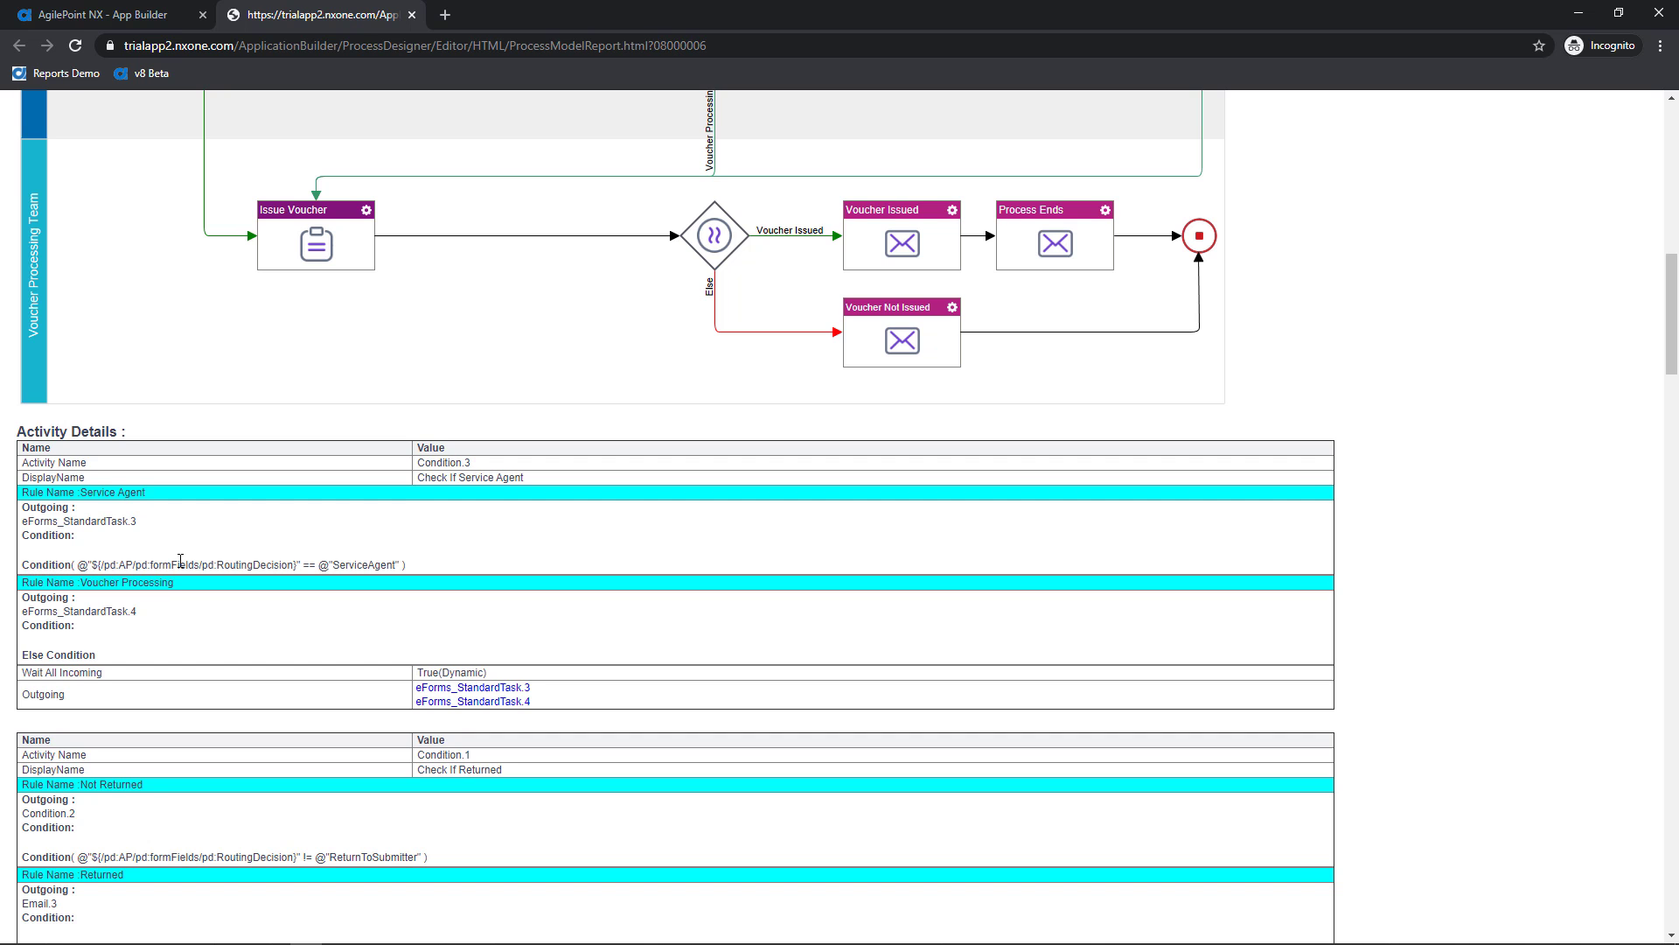
scroll(360, 581, "down", 7)
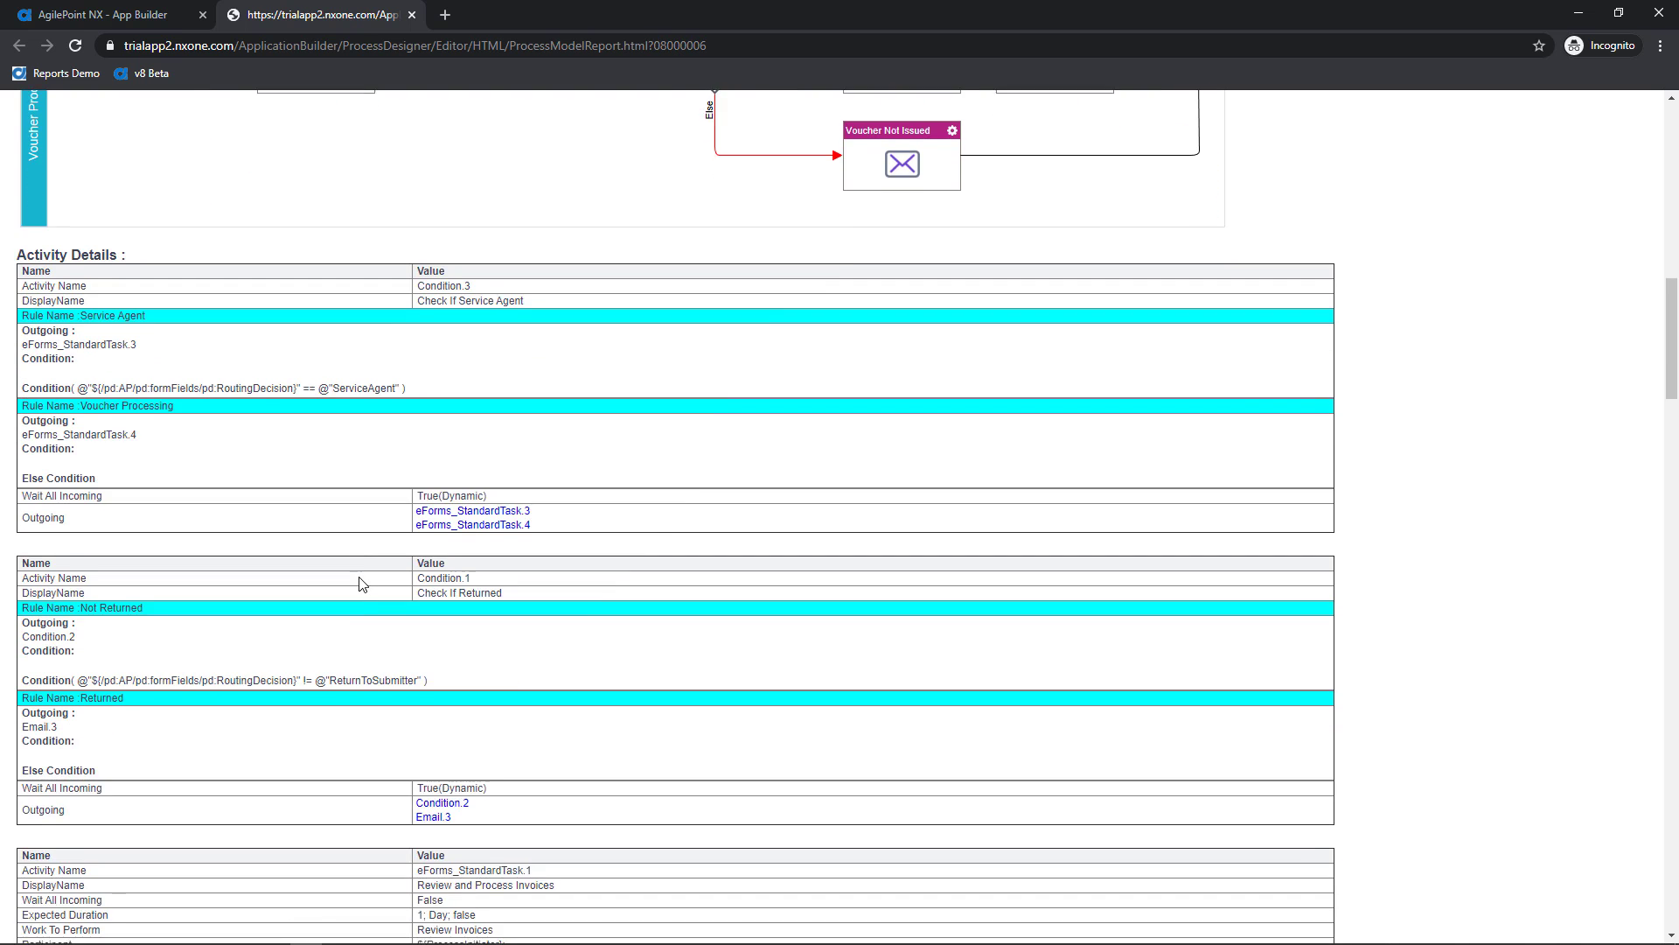
scroll(364, 587, "down", 14)
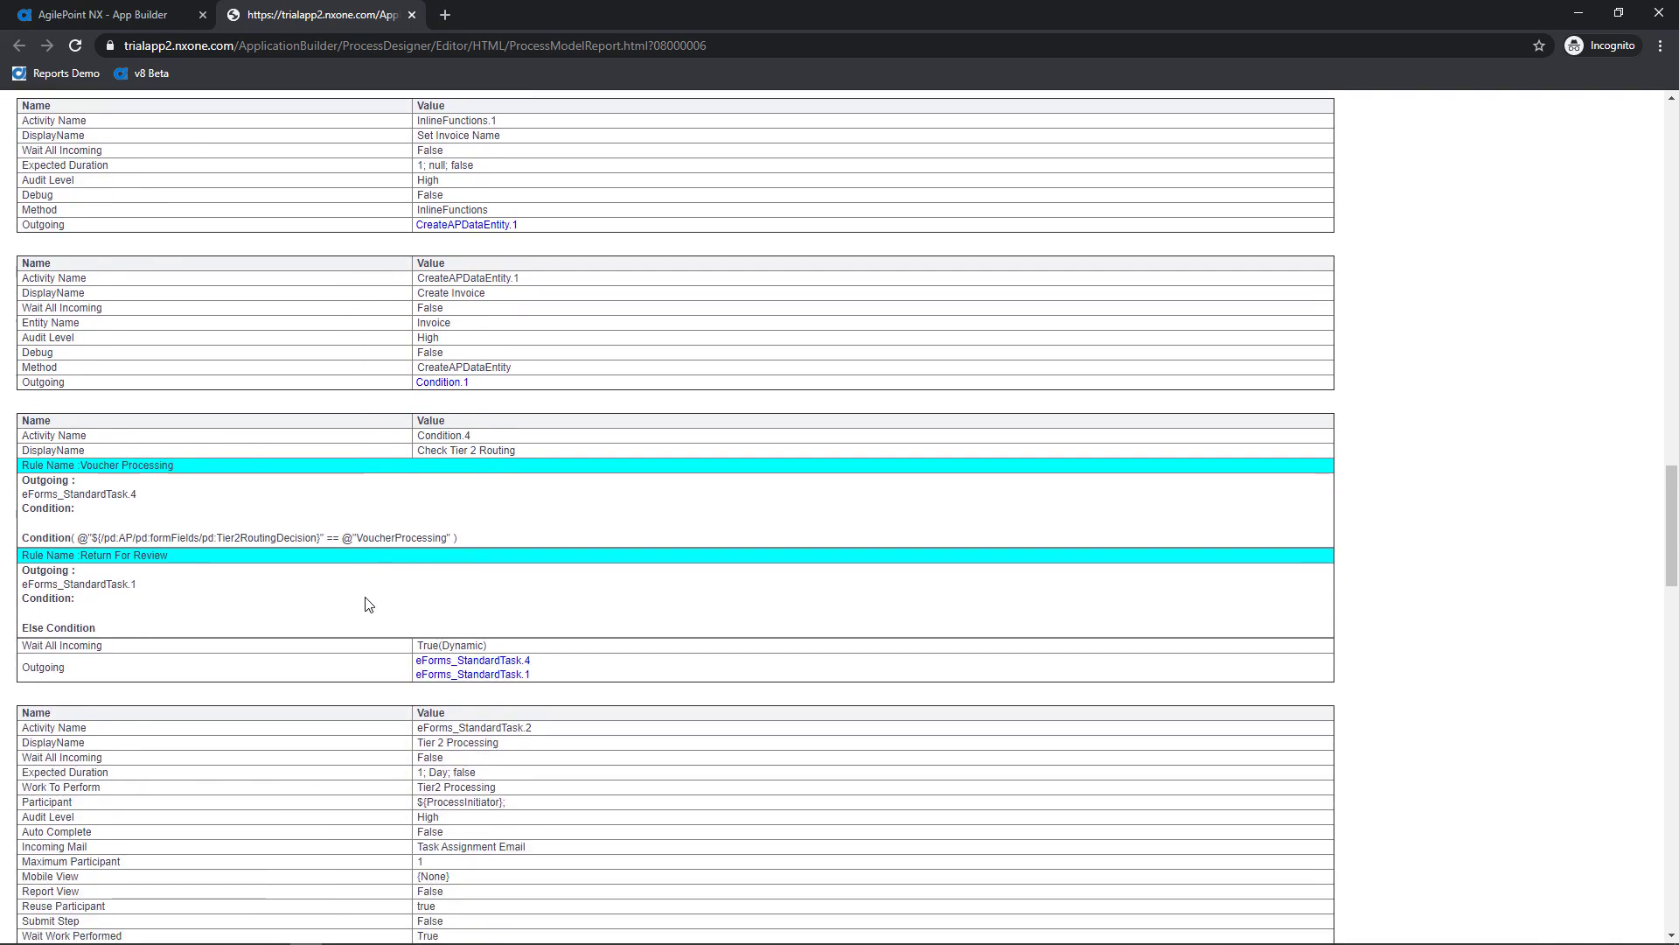
scroll(368, 614, "down", 20)
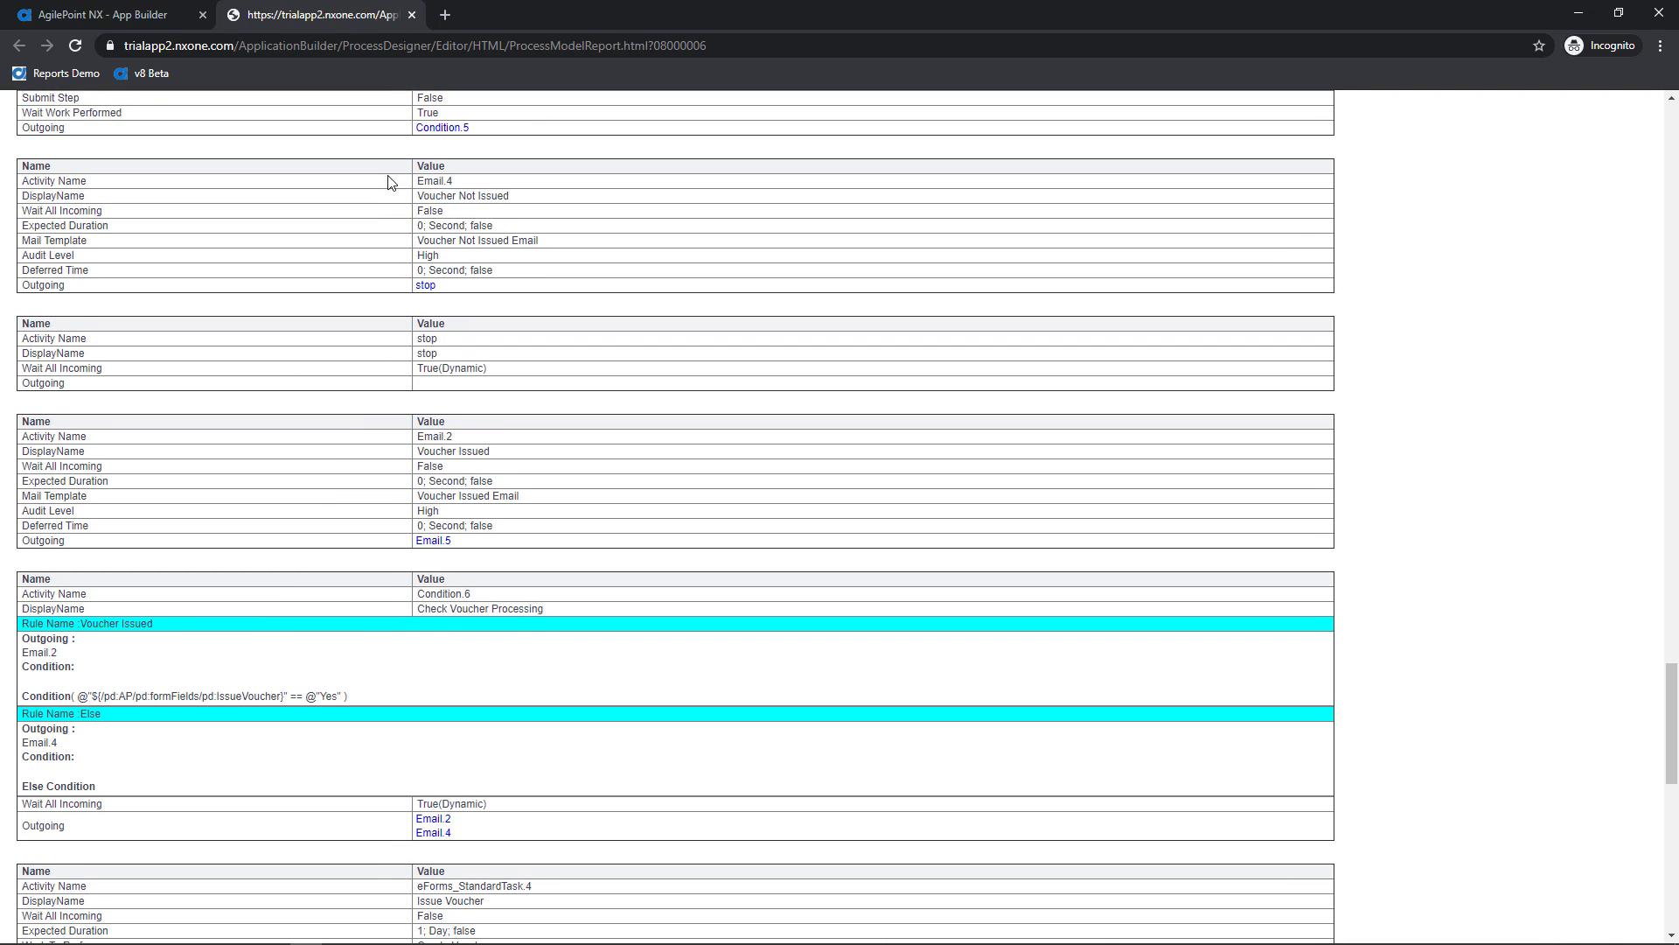
left_click(412, 14)
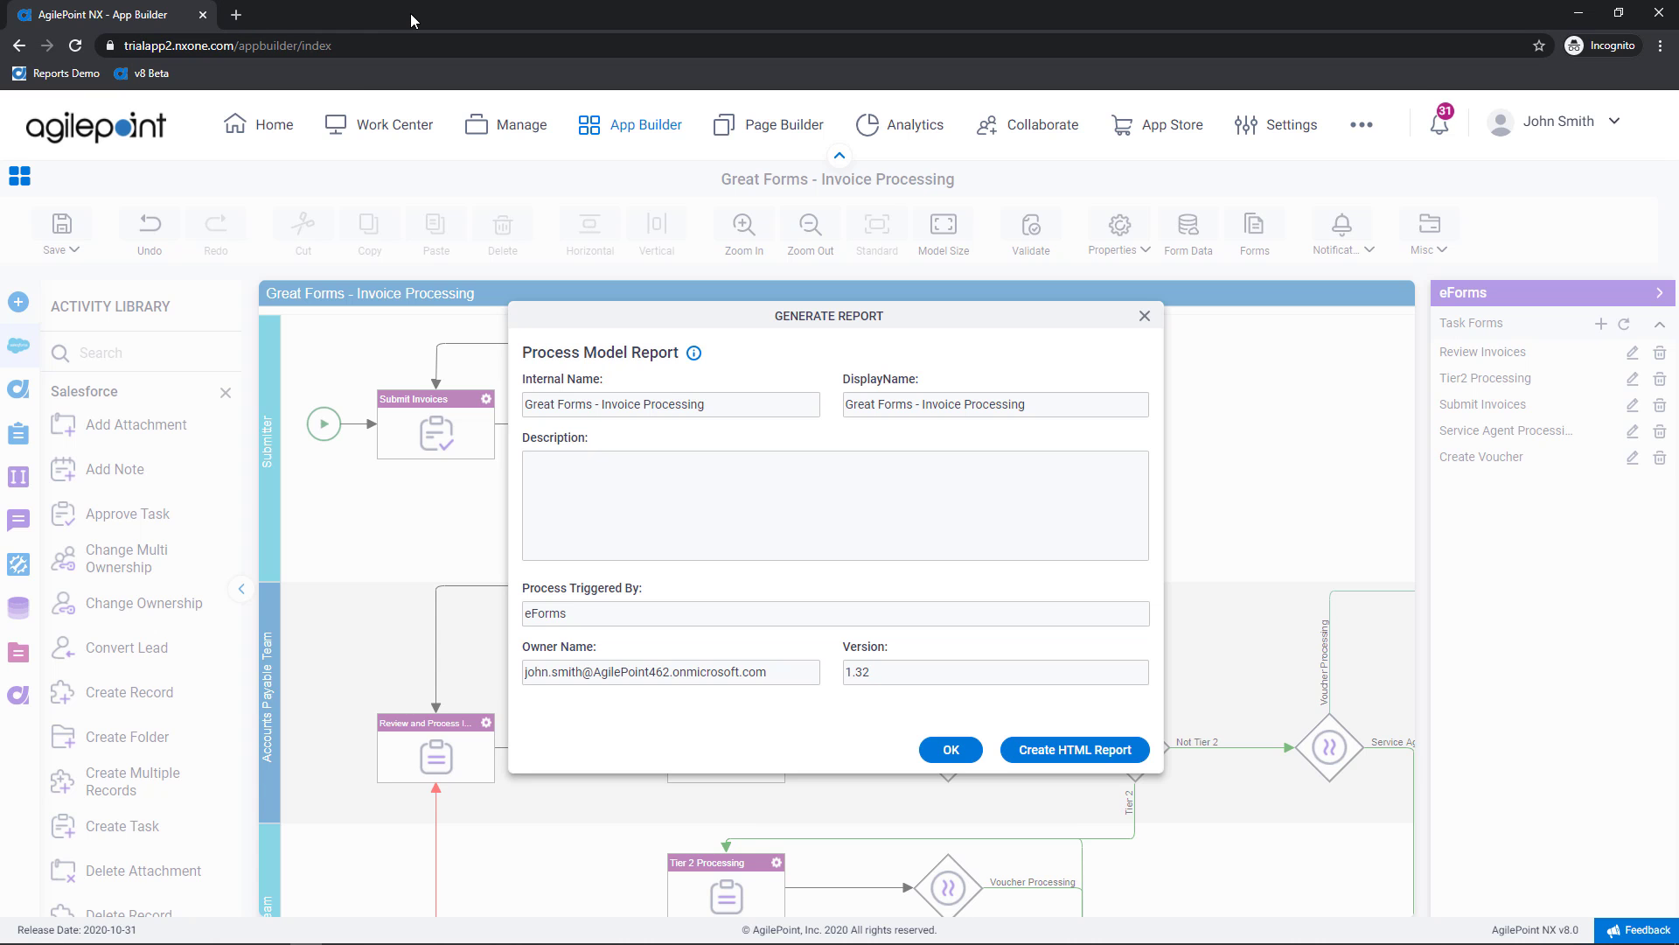
left_click(945, 753)
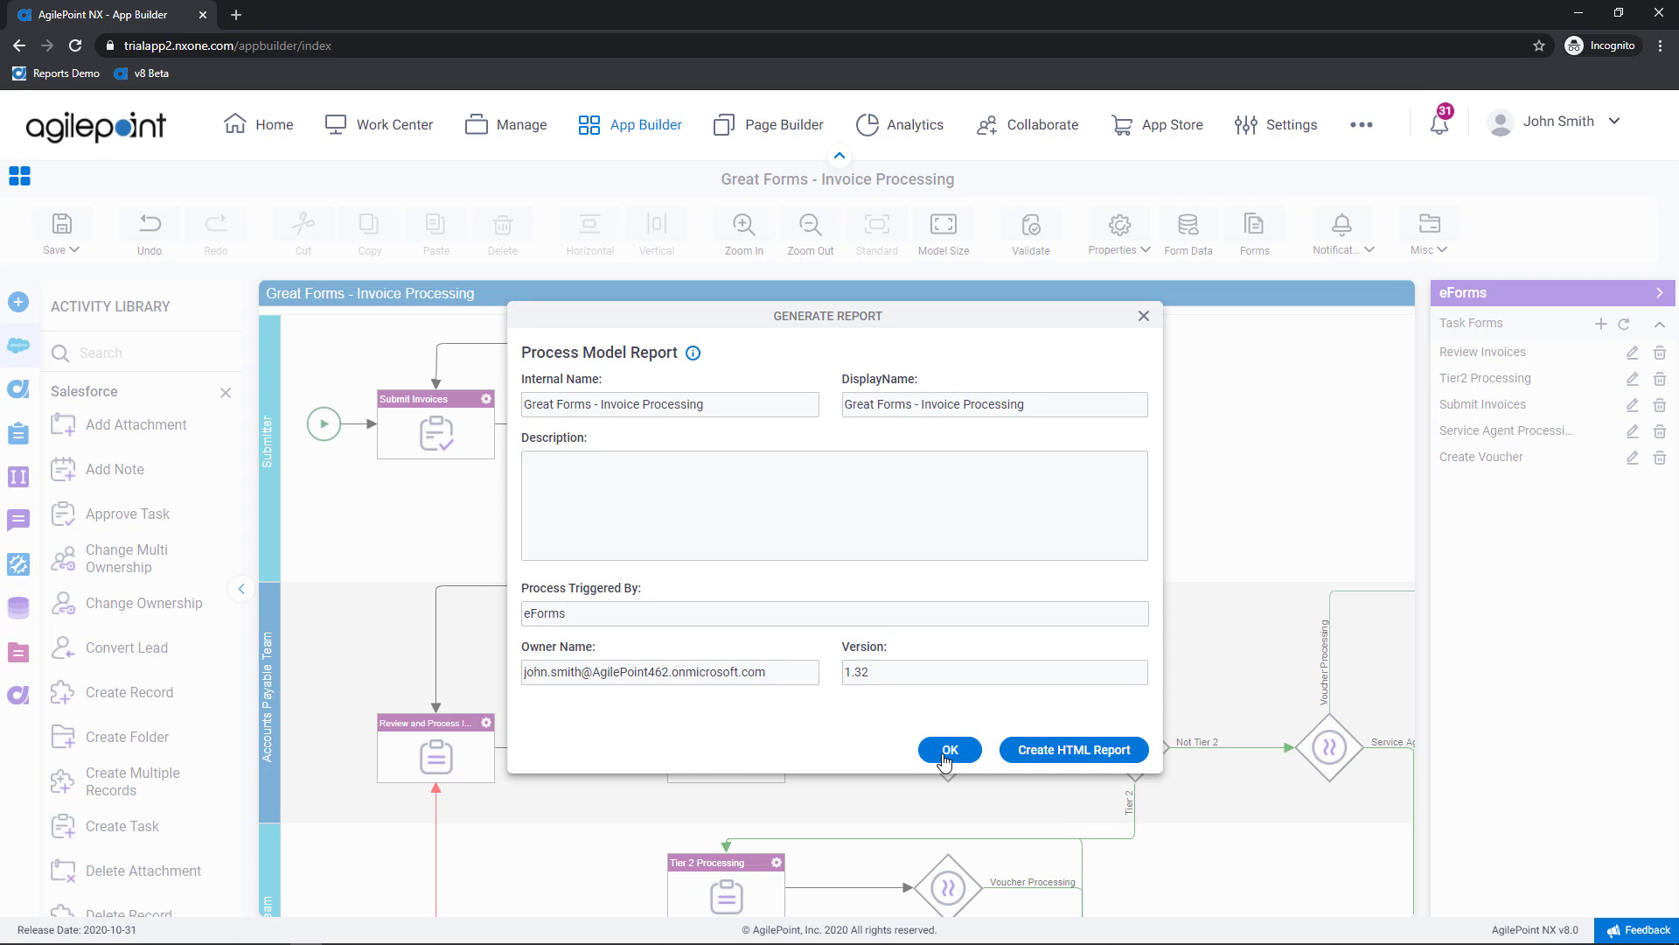
Turn on canvas resizing, extend the canvas on the model's left side, and shrink that side back
left_click(1441, 251)
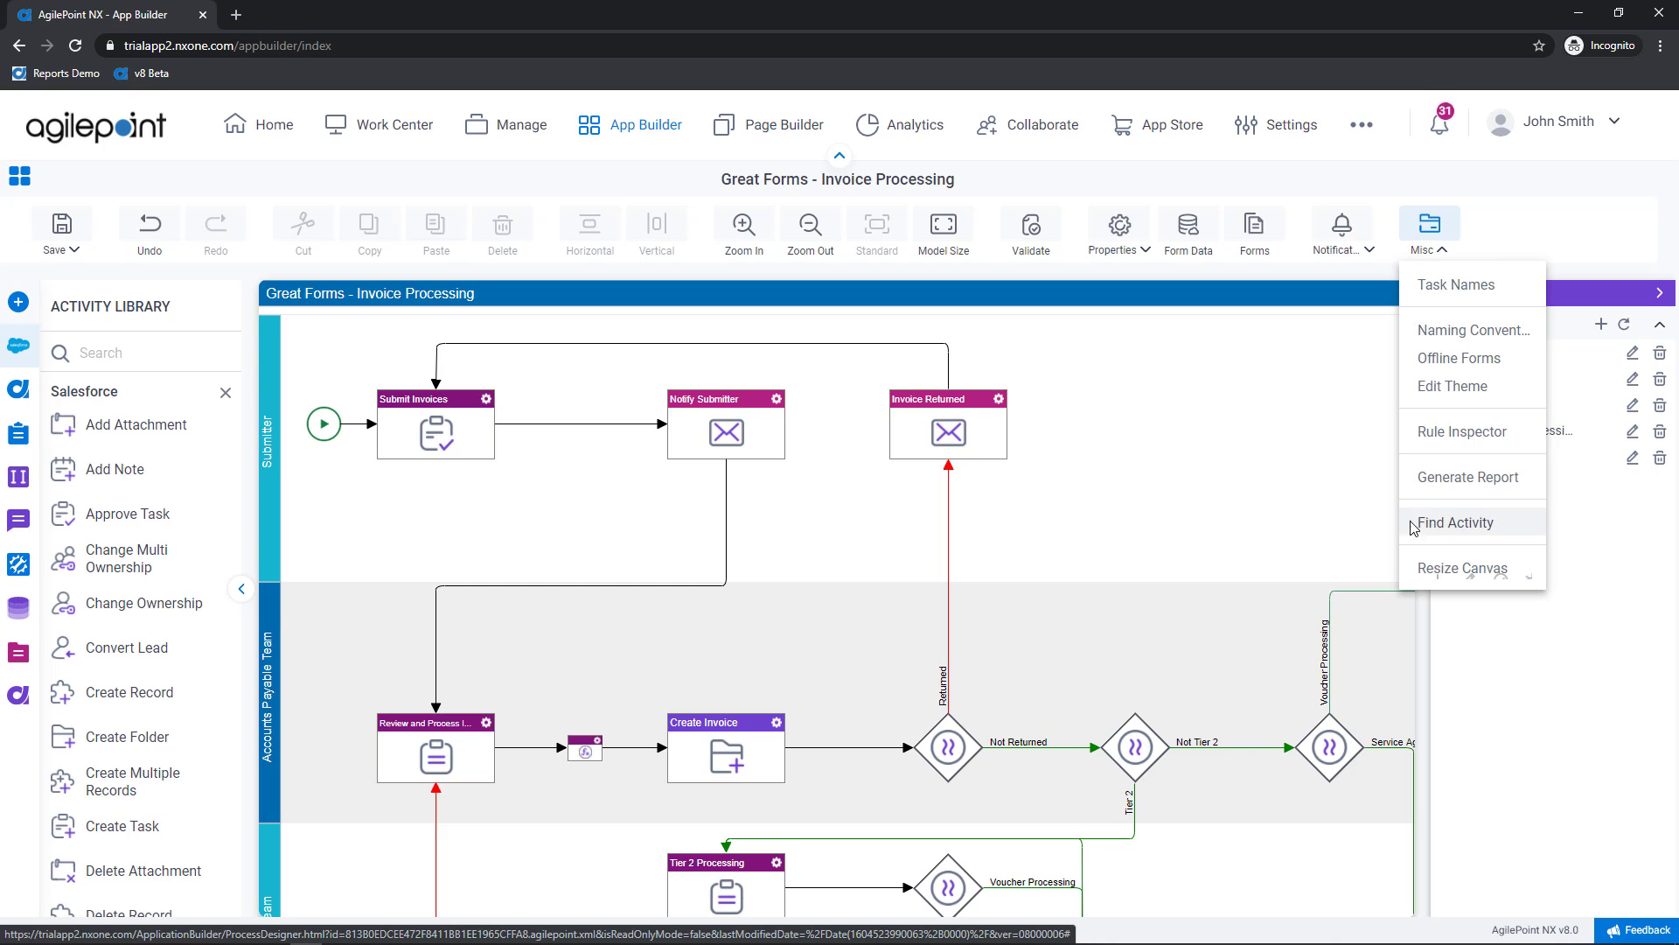
left_click(1459, 568)
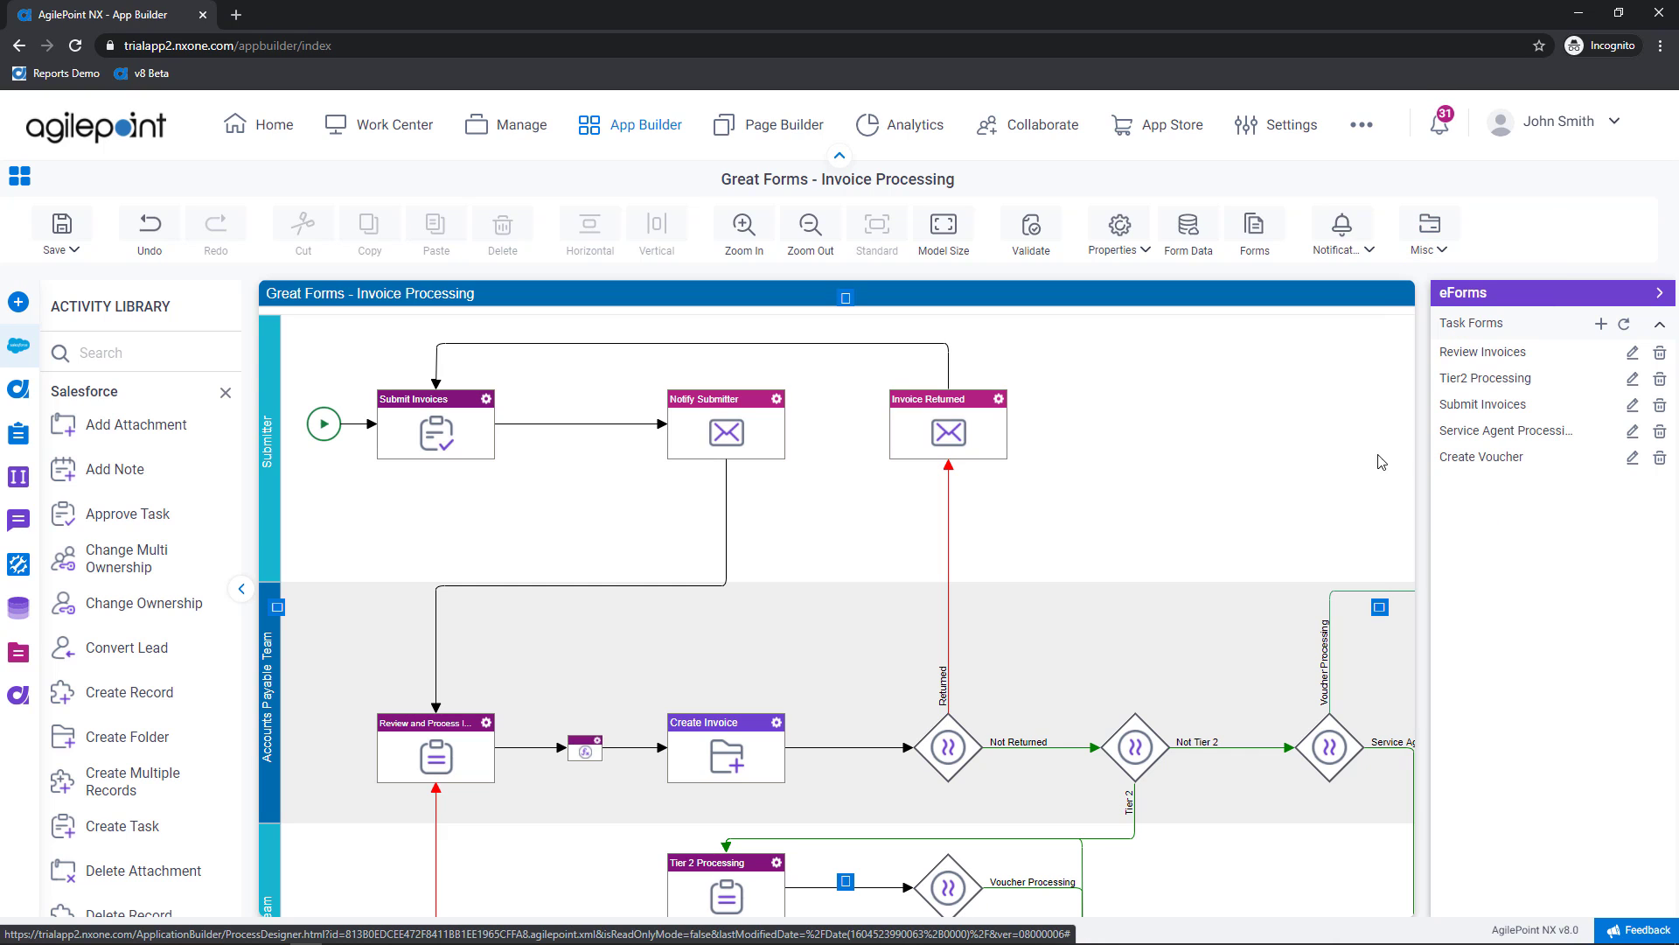
left_click(277, 610)
left_click(277, 609)
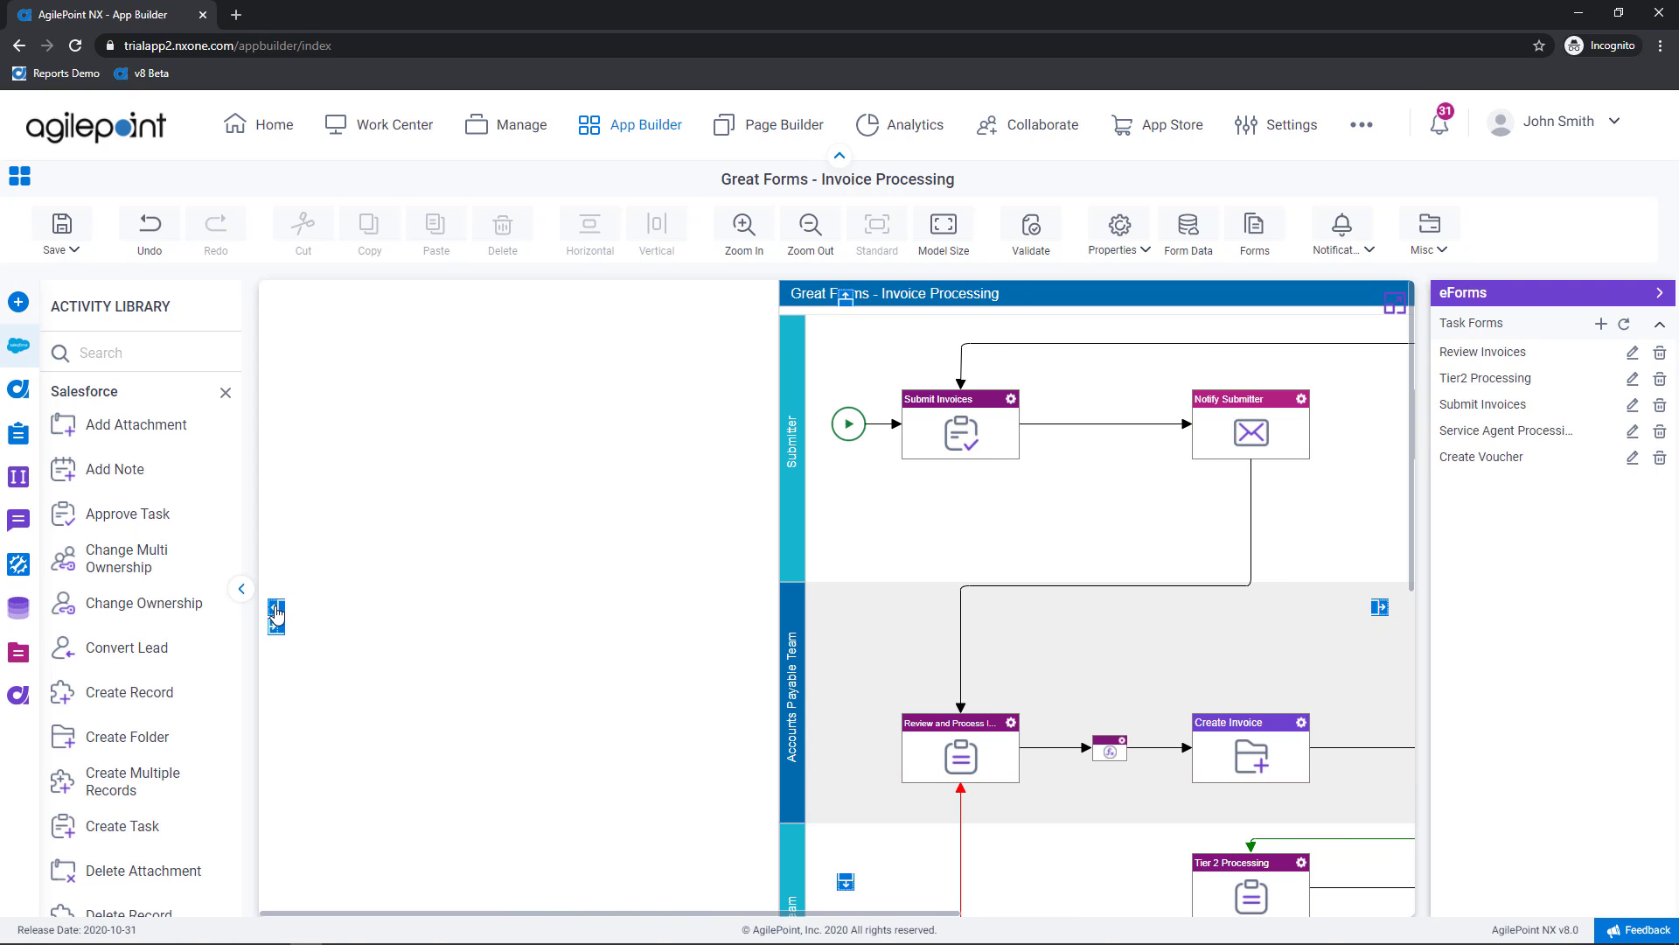
left_click(276, 627)
left_click(276, 628)
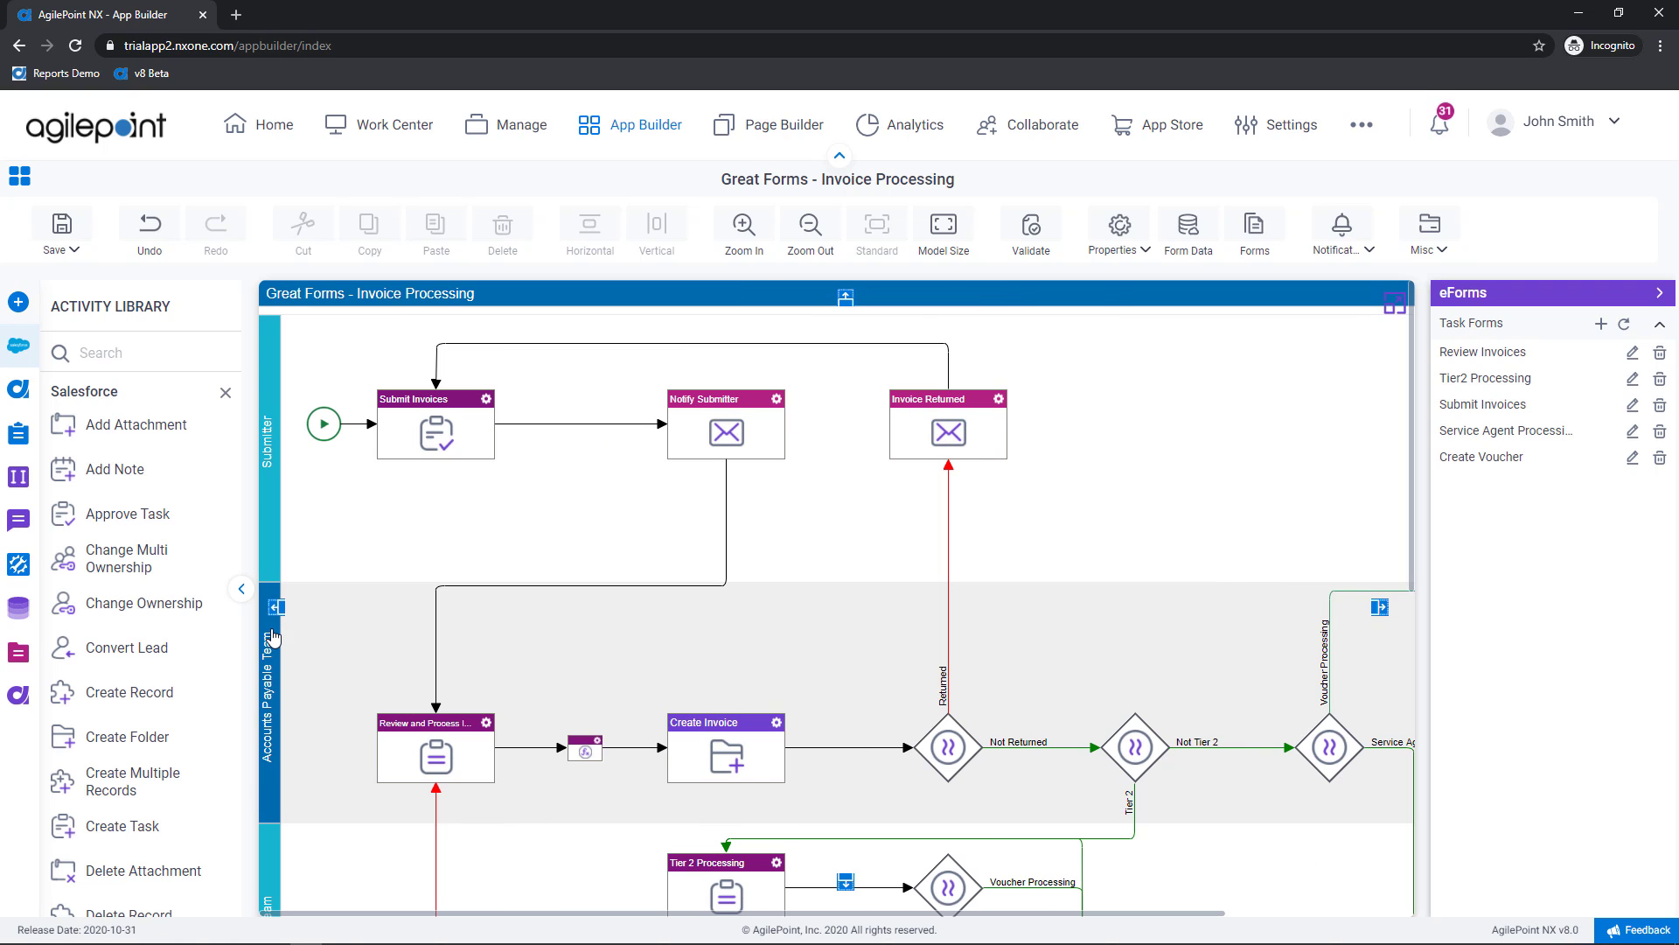